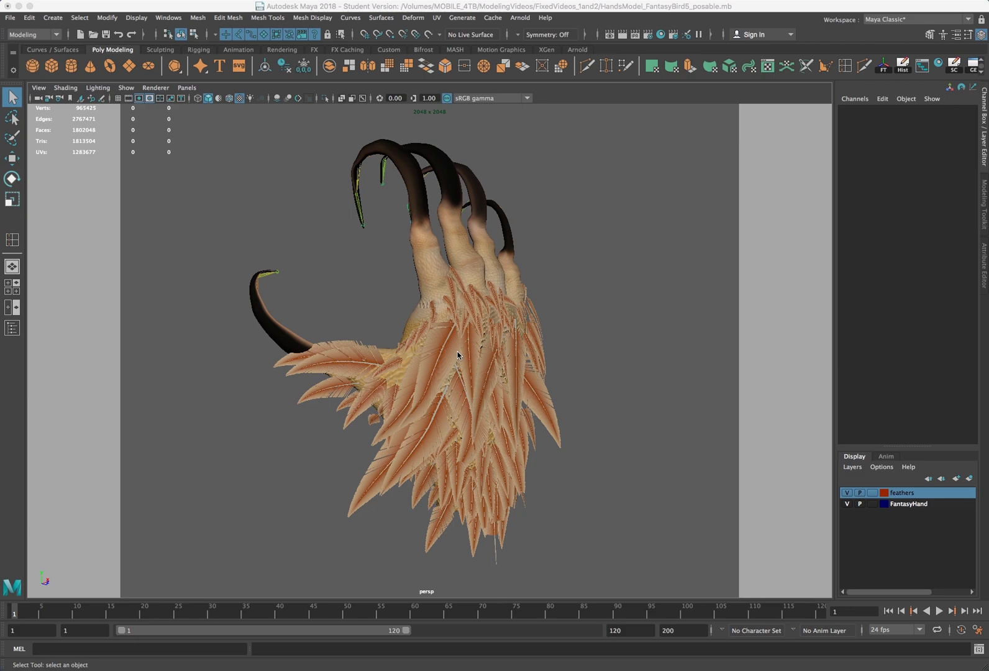
# Open the Outliner and delete all feather mesh groups from featherExotic1MeshGroup through featherExotic76MeshGroup.
pyautogui.moveTo(577, 431); pyautogui.dragTo(556, 458)
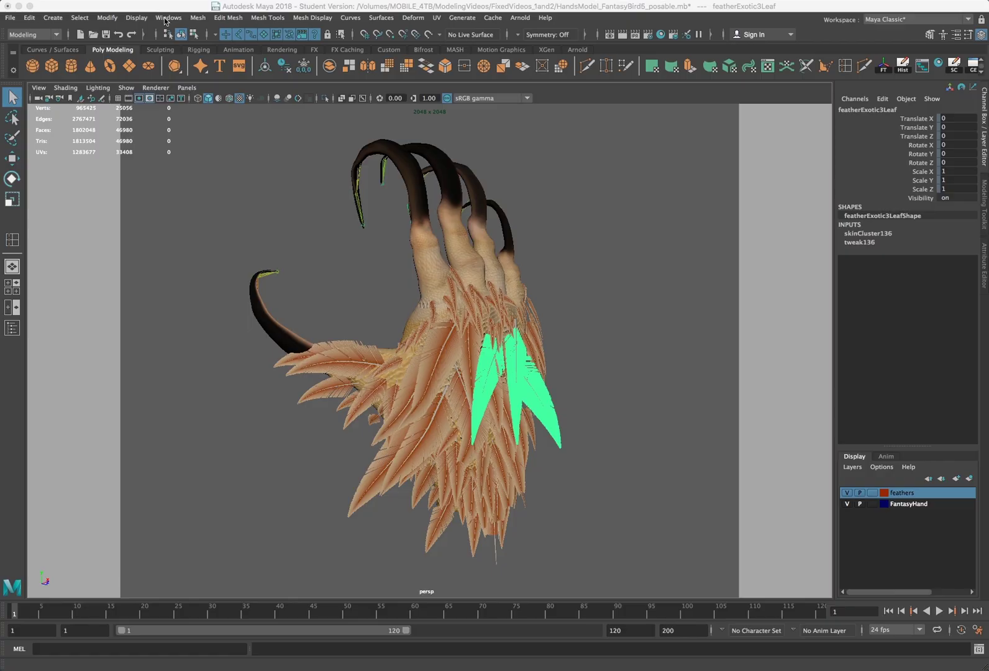
pyautogui.click(168, 18)
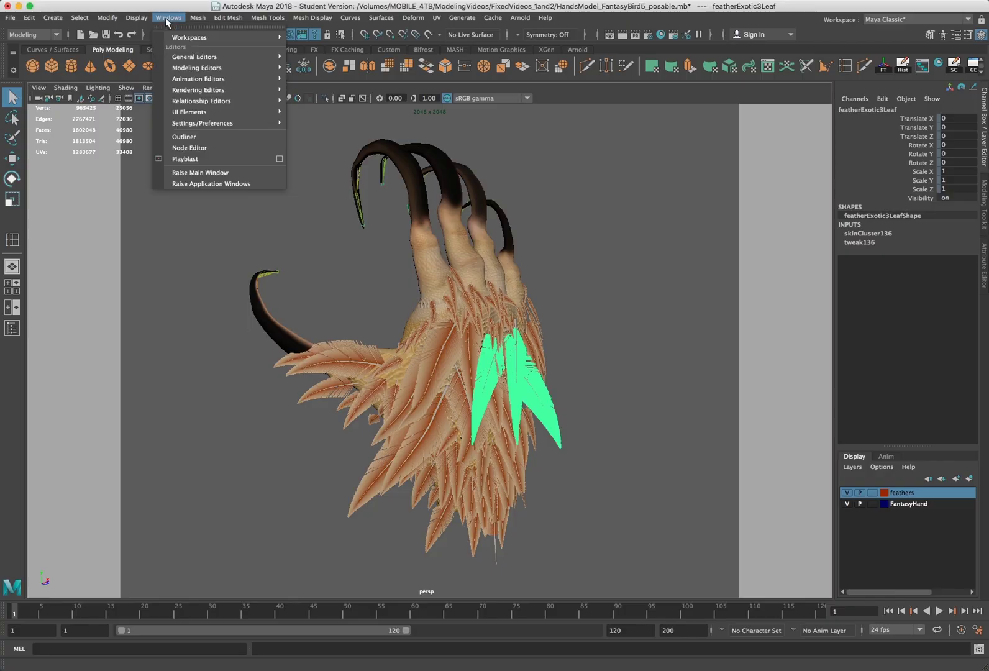
pyautogui.click(209, 137)
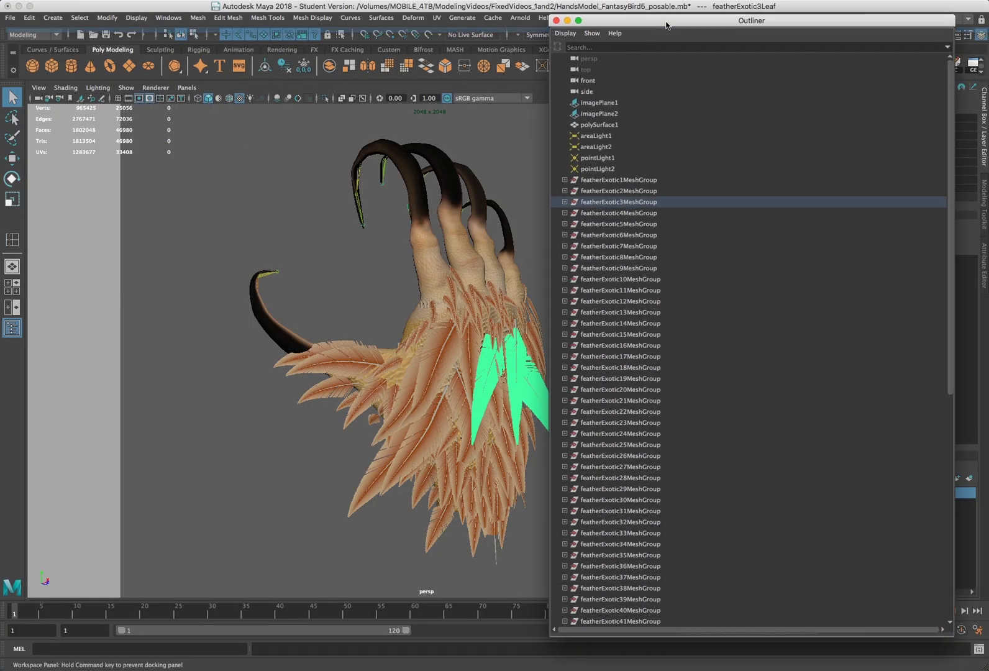
pyautogui.click(662, 205)
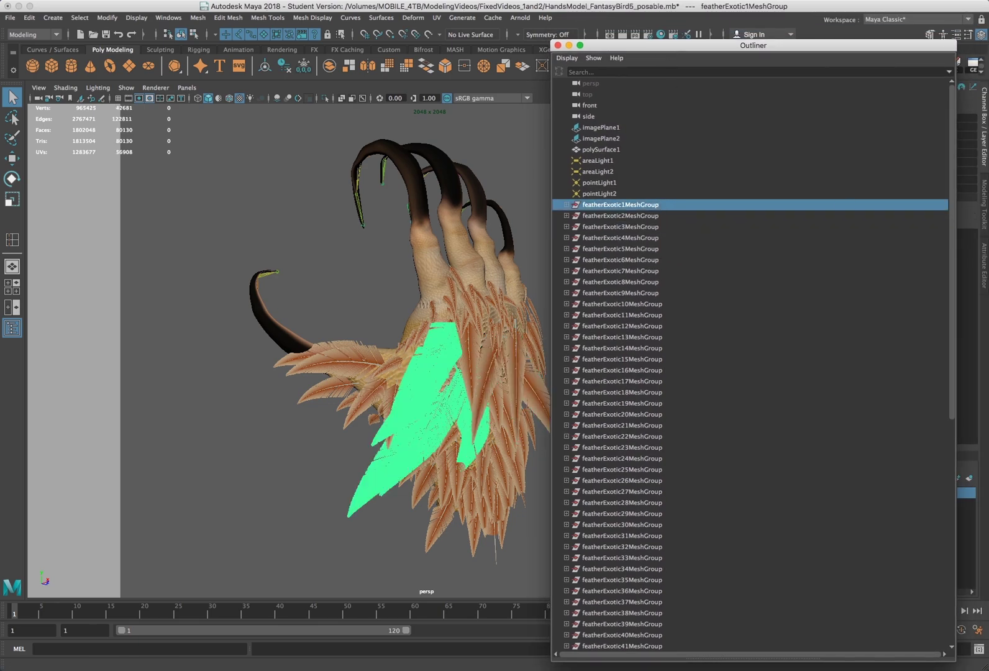
pyautogui.moveTo(952, 198); pyautogui.dragTo(964, 555)
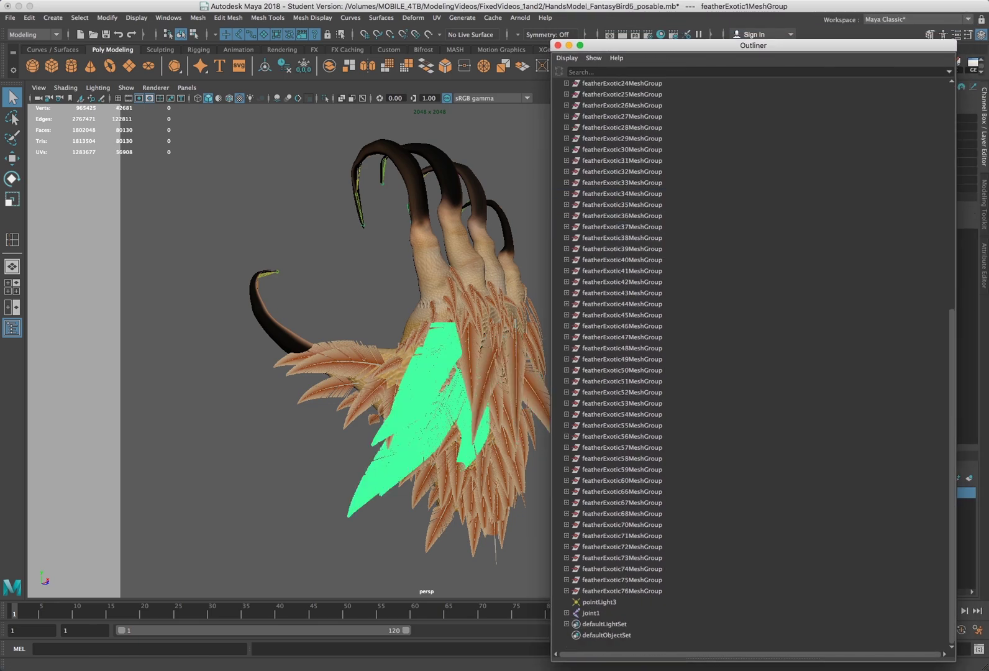
pyautogui.keyDown('shift'); pyautogui.click(665, 591); pyautogui.keyUp('shift')
pyautogui.press('Delete')
pyautogui.moveTo(625, 48); pyautogui.dragTo(625, 174)
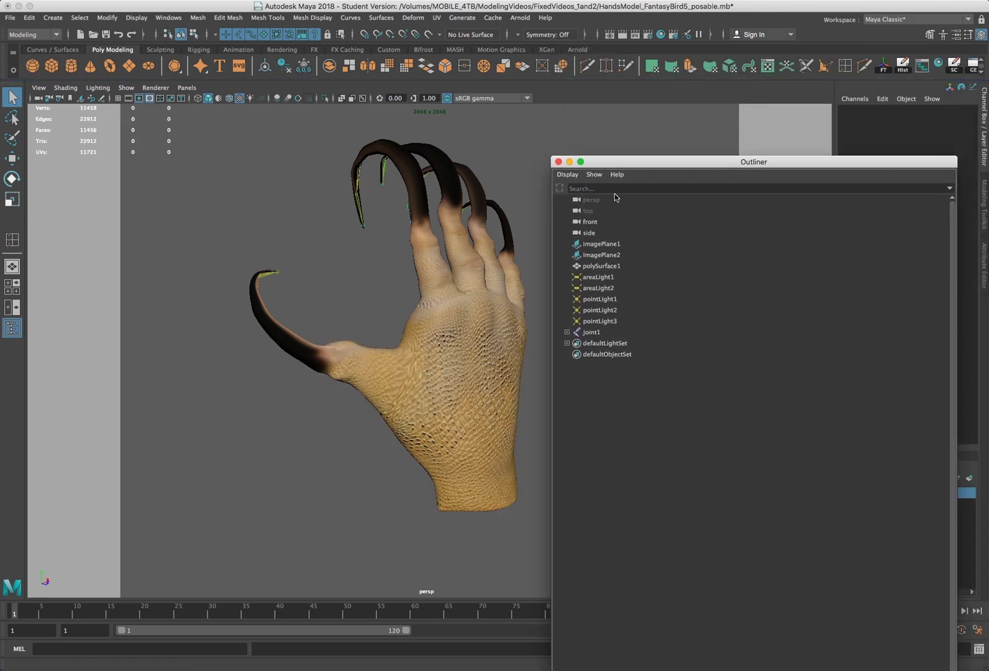
# Delete the joint1 skeleton, checking it in wireframe display first, and restore the textured display.
pyautogui.click(592, 332)
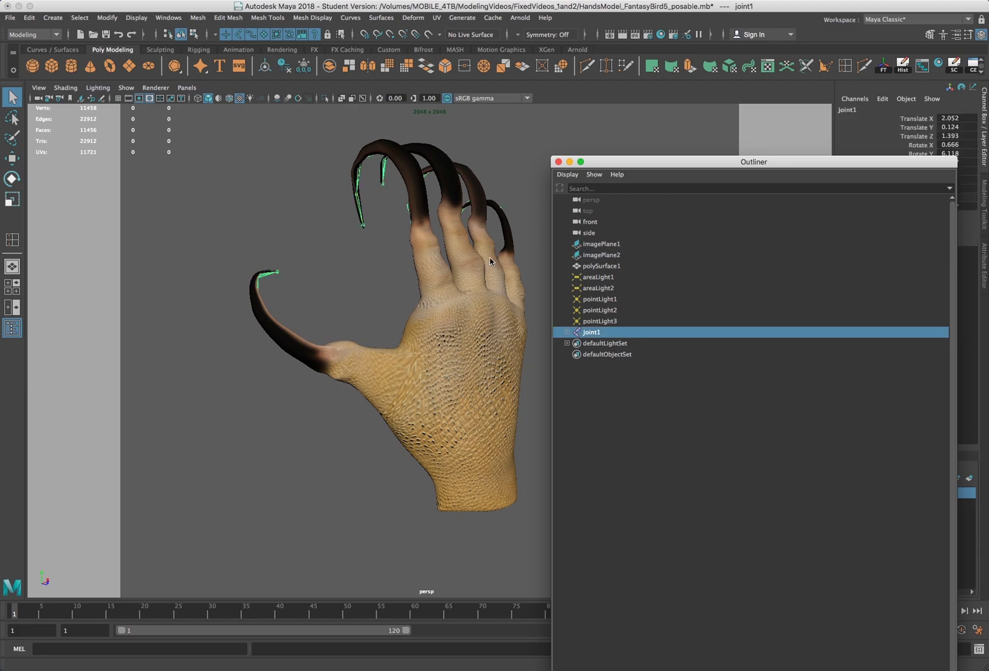
pyautogui.press('4')
pyautogui.keyDown('alt'); pyautogui.moveTo(398, 244); pyautogui.dragTo(438, 241); pyautogui.keyUp('alt')
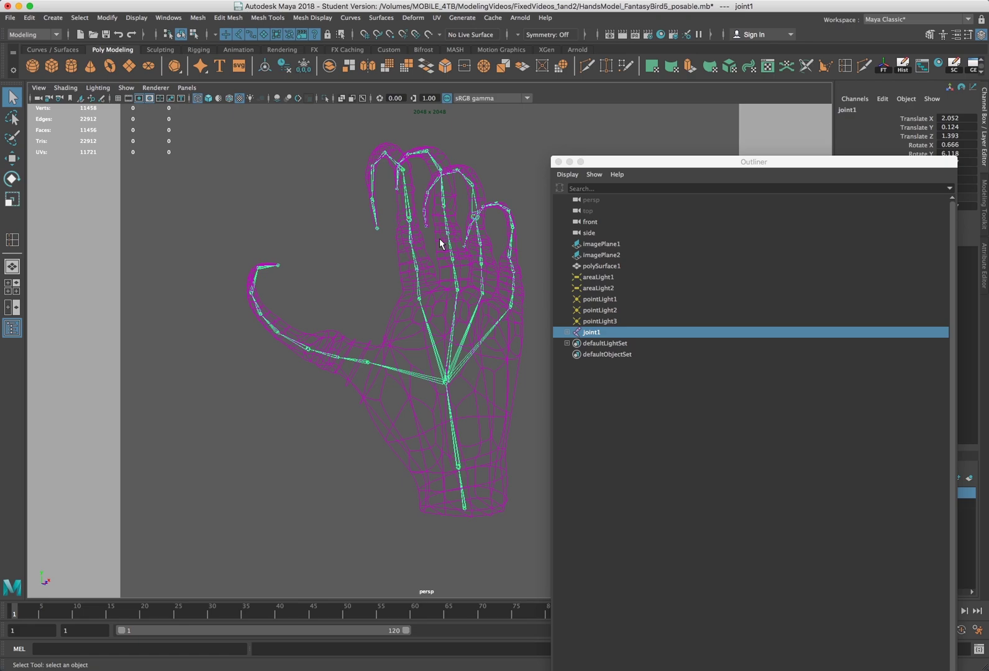
pyautogui.press('Delete')
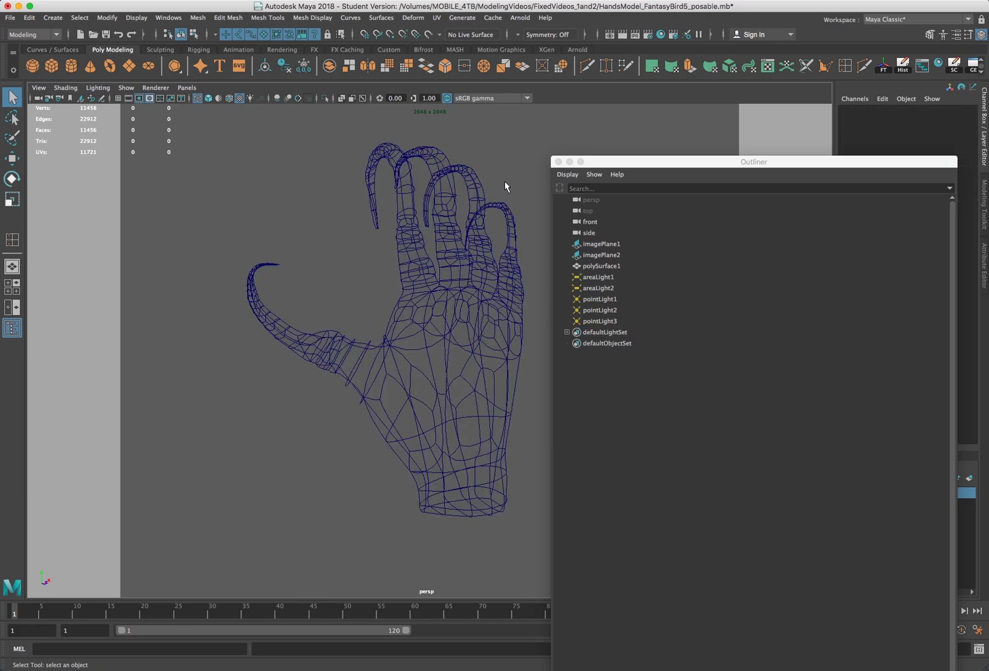
pyautogui.press('6')
# Select the five faces capping the wrist end of the hand mesh and delete them to leave it open.
pyautogui.moveTo(491, 186)
pyautogui.keyDown('alt'); pyautogui.mouseDown()
pyautogui.moveTo(393, 214)
pyautogui.moveTo(297, 218)
pyautogui.moveTo(410, 214)
pyautogui.moveTo(427, 249)
pyautogui.moveTo(471, 243)
pyautogui.moveTo(472, 184)
pyautogui.mouseUp(); pyautogui.keyUp('alt')
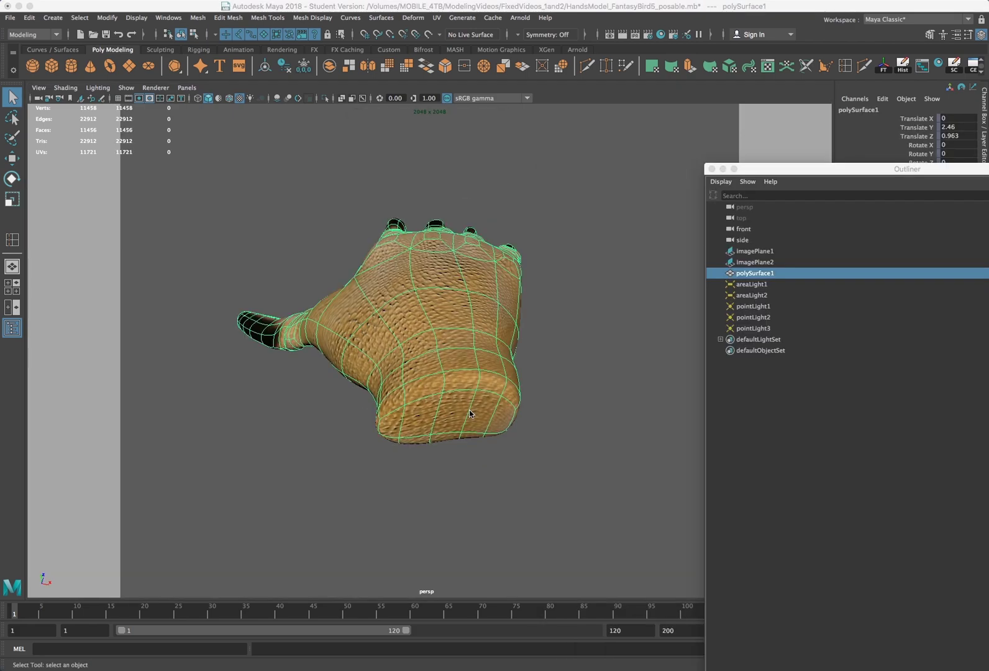
pyautogui.keyDown('alt'); pyautogui.moveTo(474, 403); pyautogui.dragTo(463, 342); pyautogui.keyUp('alt')
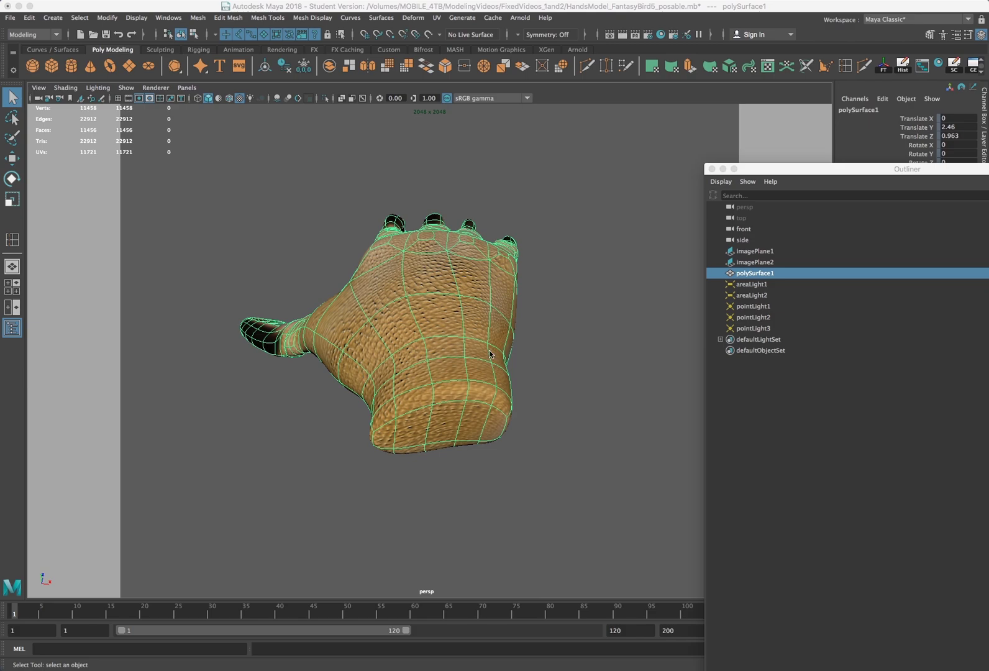
pyautogui.keyDown('alt'); pyautogui.moveTo(449, 348); pyautogui.dragTo(505, 413); pyautogui.keyUp('alt')
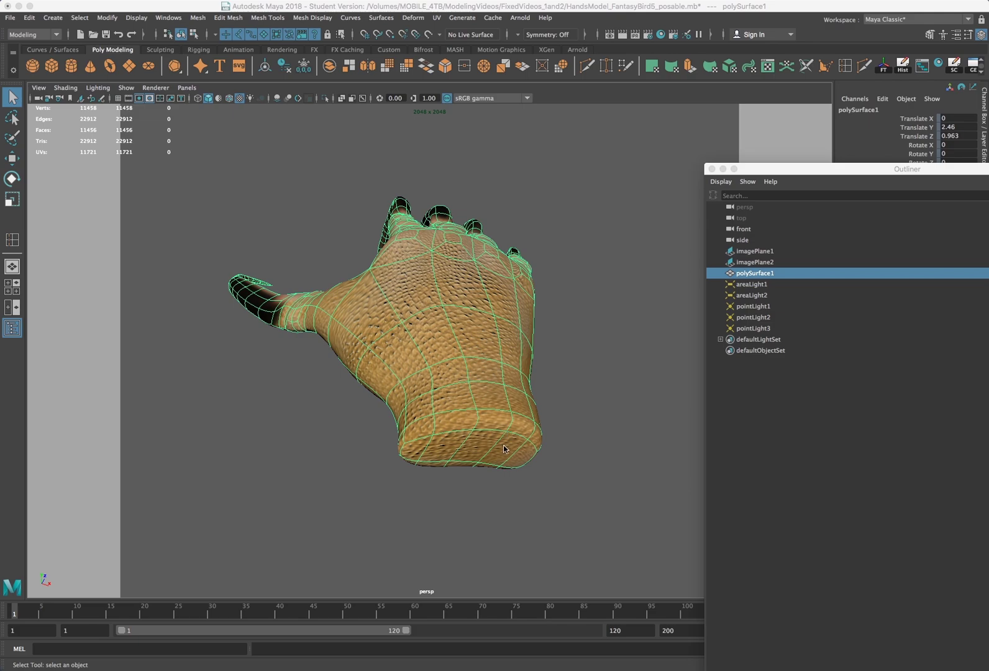
pyautogui.moveTo(505, 450); pyautogui.dragTo(505, 439, button='right')
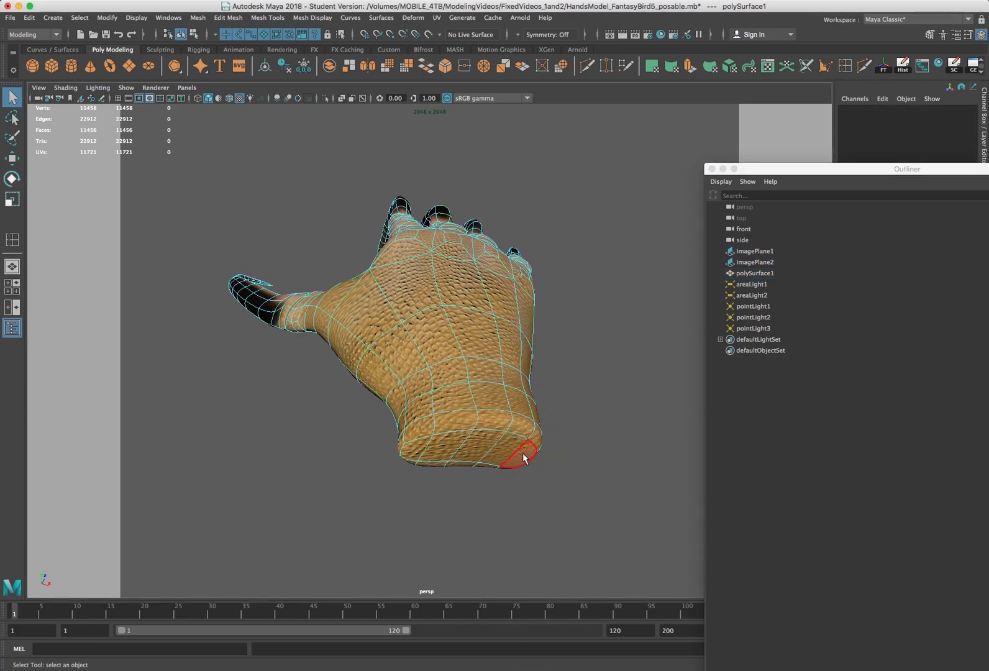
pyautogui.click(522, 457)
pyautogui.keyDown('shift'); pyautogui.click(512, 452); pyautogui.keyUp('shift')
pyautogui.keyDown('shift'); pyautogui.click(481, 446); pyautogui.keyUp('shift')
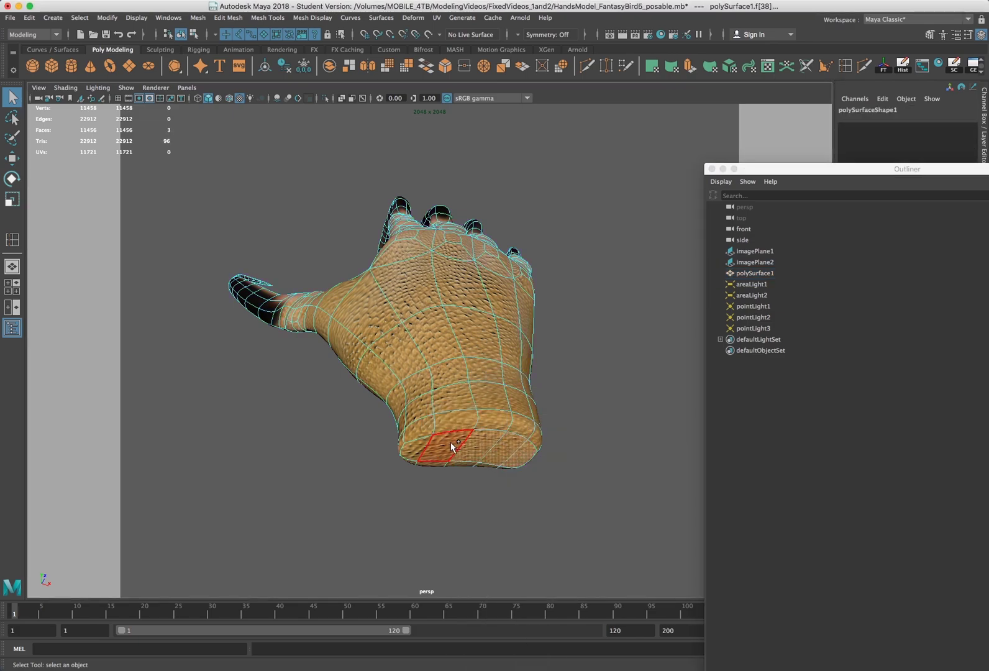
pyautogui.keyDown('shift'); pyautogui.click(452, 445); pyautogui.keyUp('shift')
pyautogui.keyDown('shift'); pyautogui.click(417, 451); pyautogui.keyUp('shift')
pyautogui.press('Delete')
# Lasso-select the 12 vertices along the open wrist edge and scale them flat to 0 in Y.
pyautogui.keyDown('alt'); pyautogui.moveTo(471, 453); pyautogui.dragTo(438, 428); pyautogui.keyUp('alt')
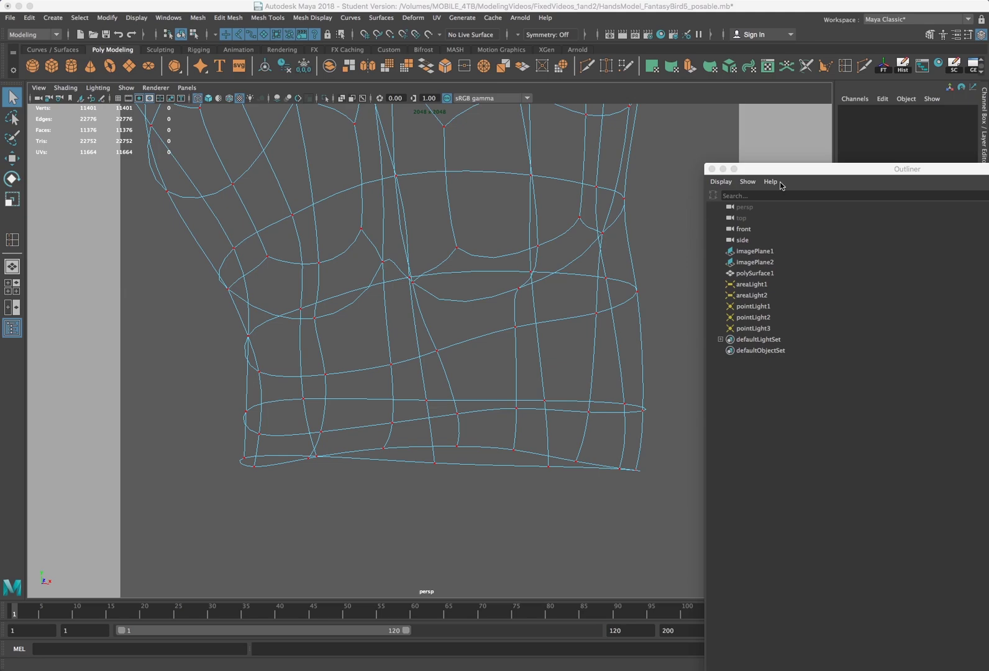
pyautogui.moveTo(787, 168); pyautogui.dragTo(954, 160)
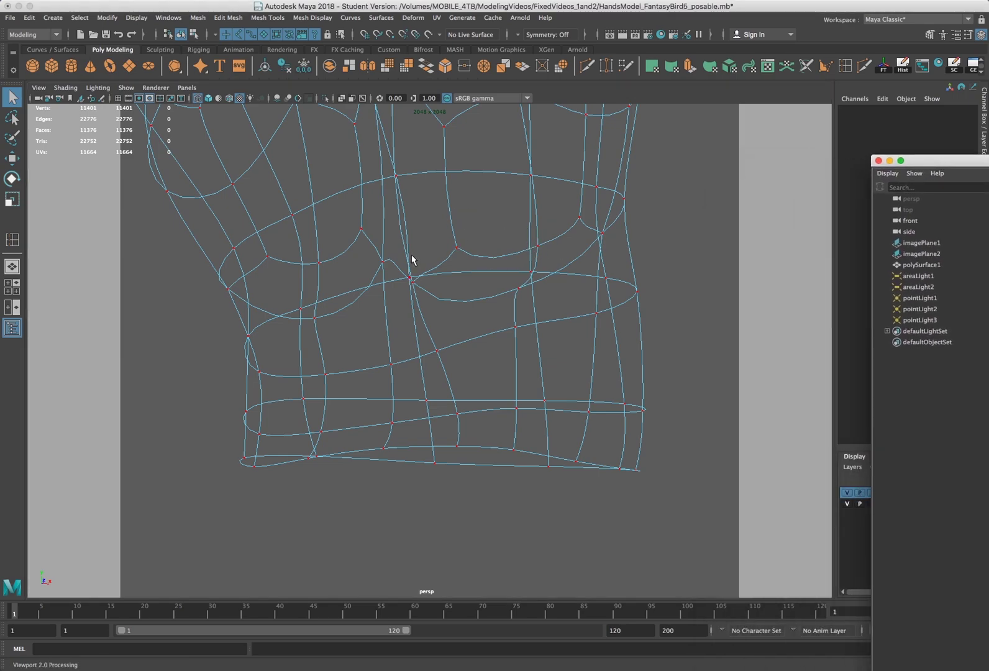
pyautogui.click(12, 118)
pyautogui.moveTo(662, 444)
pyautogui.mouseDown()
pyautogui.moveTo(415, 440)
pyautogui.moveTo(324, 460)
pyautogui.moveTo(455, 470)
pyautogui.mouseUp()
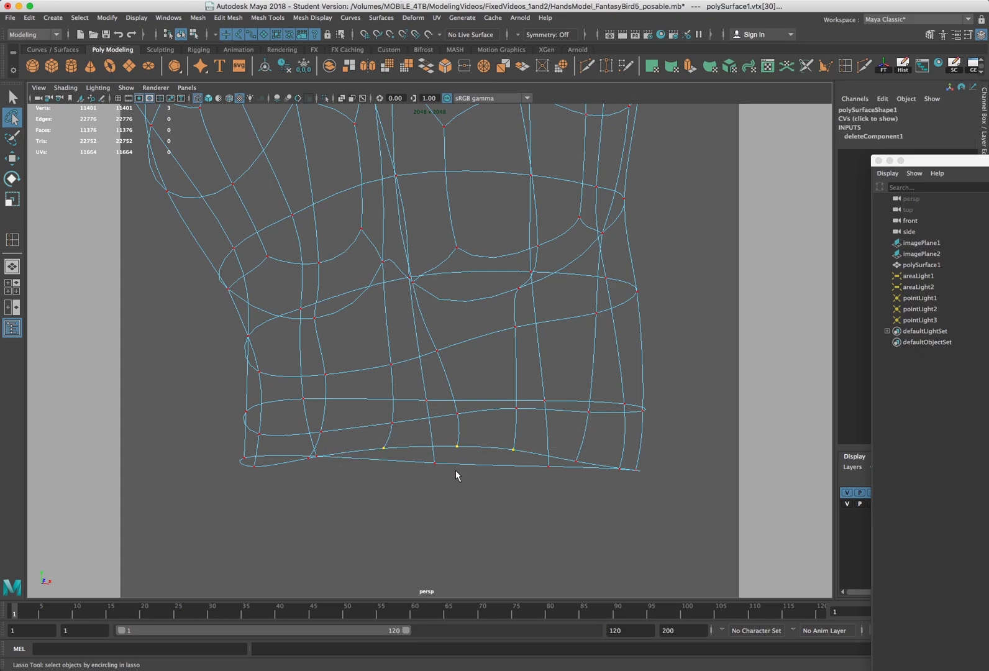
pyautogui.moveTo(589, 433)
pyautogui.mouseDown()
pyautogui.moveTo(435, 453)
pyautogui.moveTo(372, 490)
pyautogui.mouseUp()
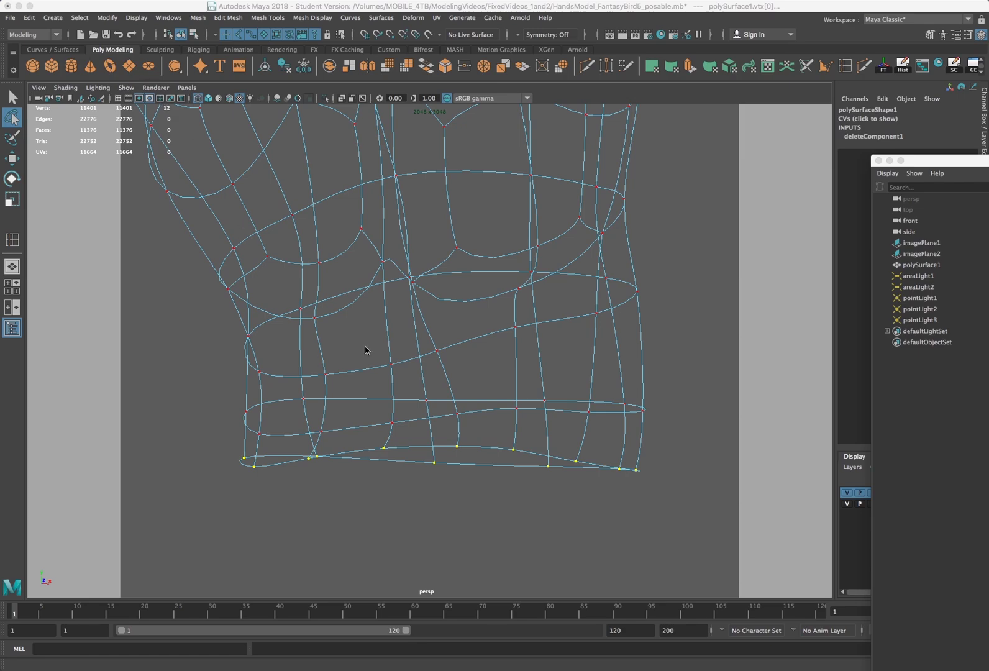
pyautogui.click(463, 399)
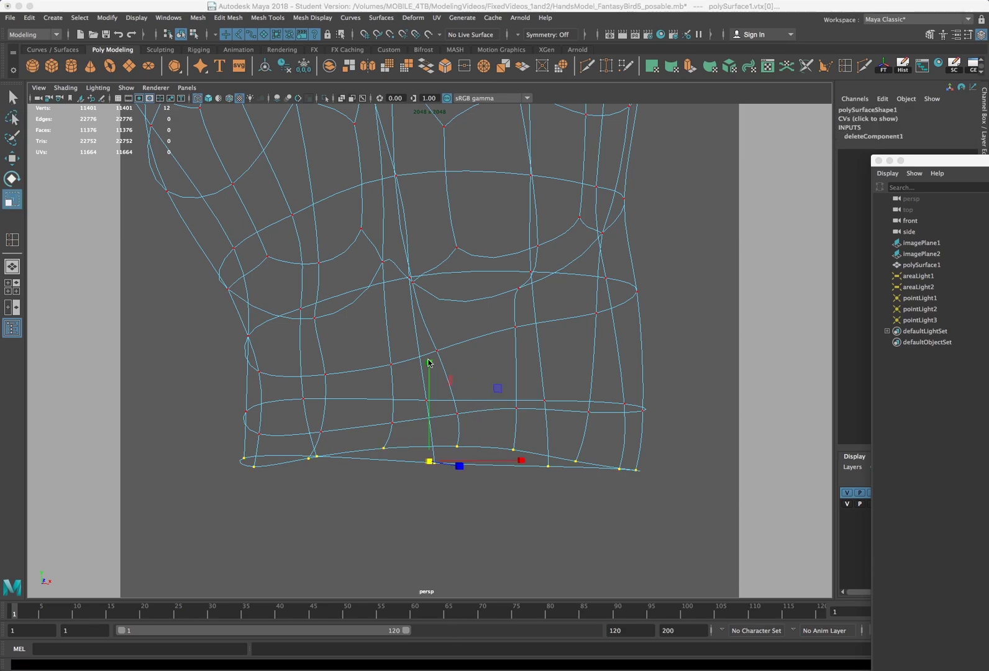
pyautogui.moveTo(432, 401); pyautogui.dragTo(418, 519)
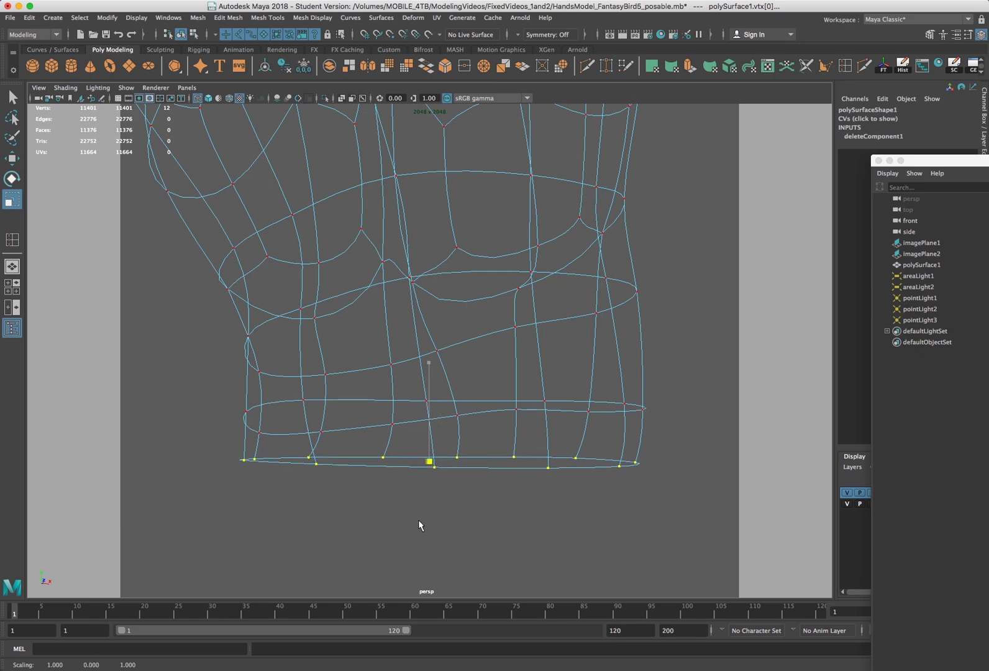
# Examine the flattened wrist edge against the grid in the front view.
pyautogui.press('w')
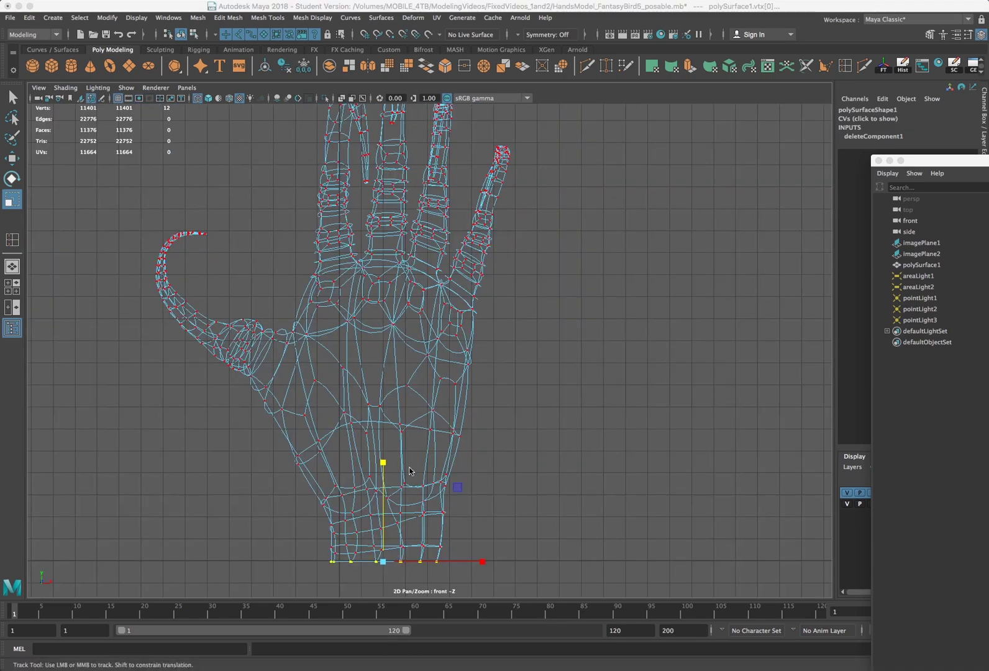
pyautogui.scroll(4, 417, 458)
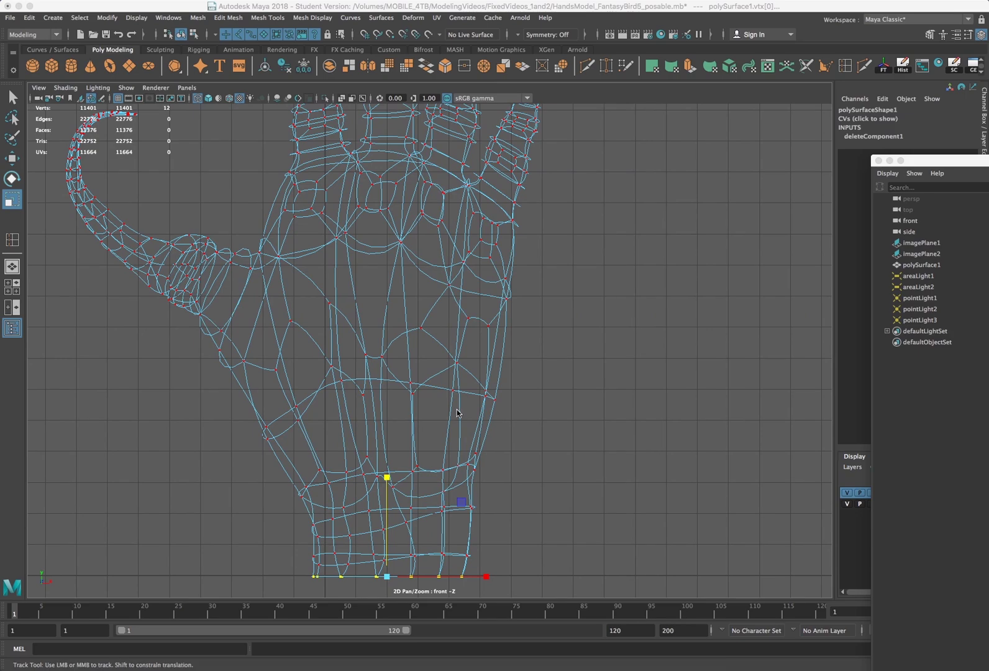
pyautogui.scroll(3, 467, 392)
pyautogui.click(482, 408)
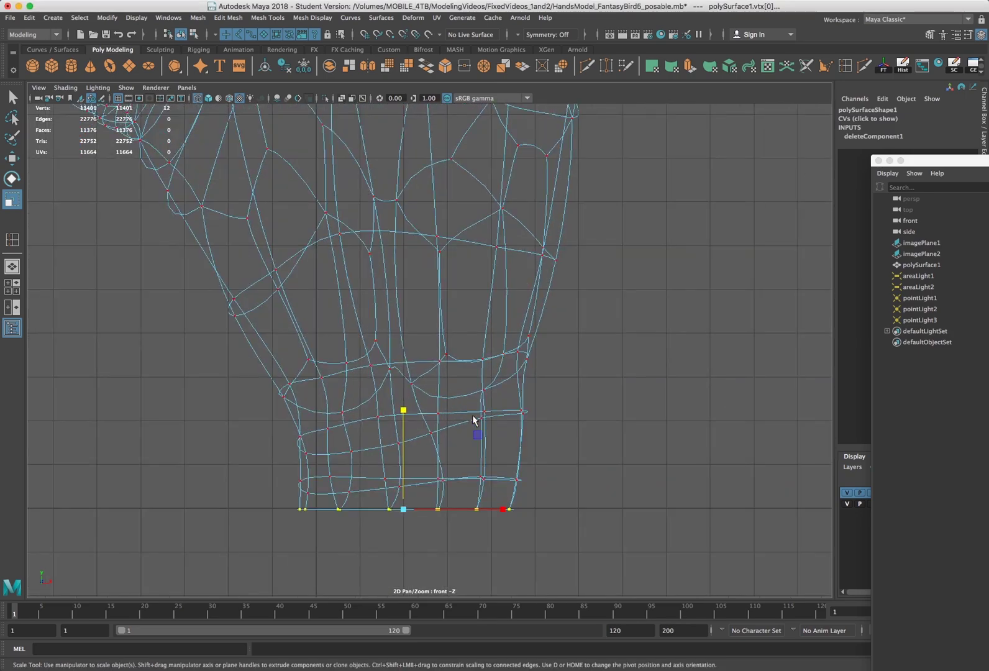
pyautogui.moveTo(527, 496); pyautogui.dragTo(259, 546)
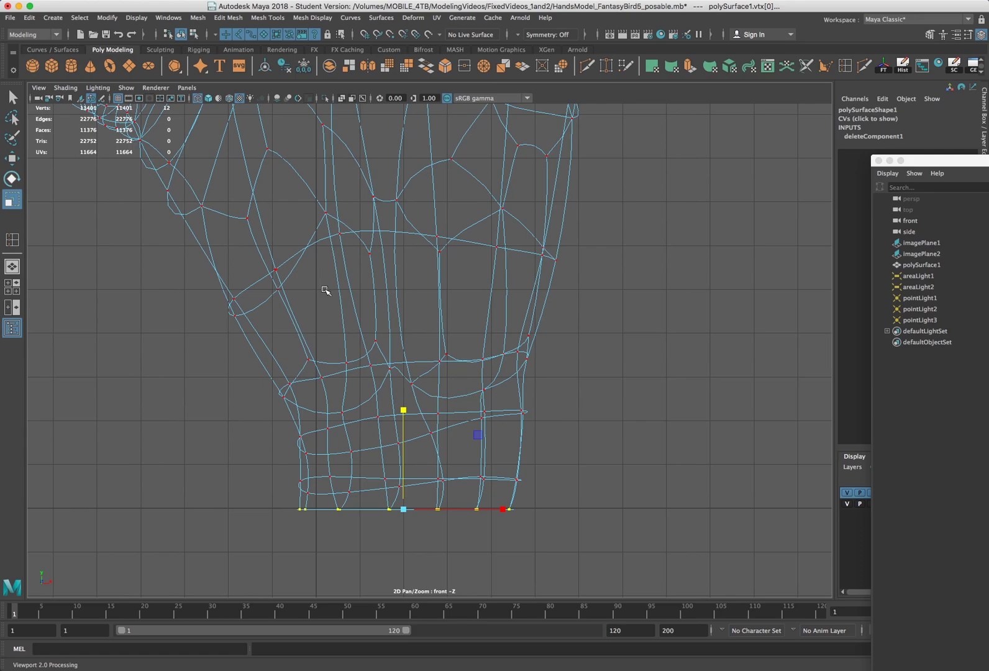
# Show the hand with texture maps in the front view and check its straightened wrist.
pyautogui.scroll(-2, 324, 290)
pyautogui.press('5')
pyautogui.press('6')
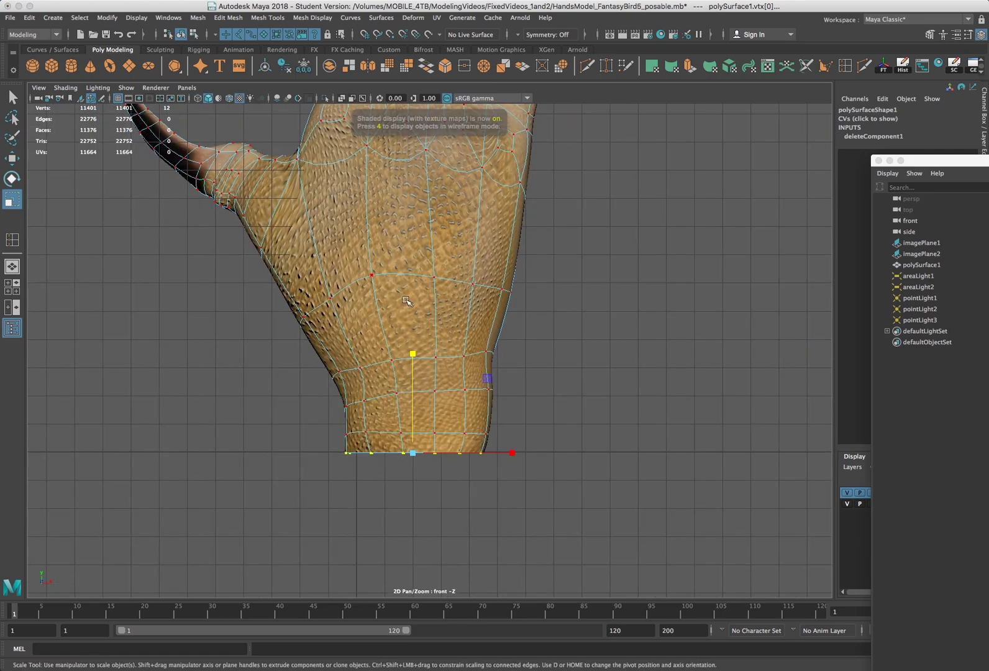
pyautogui.scroll(-2, 474, 322)
pyautogui.keyDown('alt'); pyautogui.moveTo(530, 336); pyautogui.dragTo(534, 396, button='middle'); pyautogui.keyUp('alt')
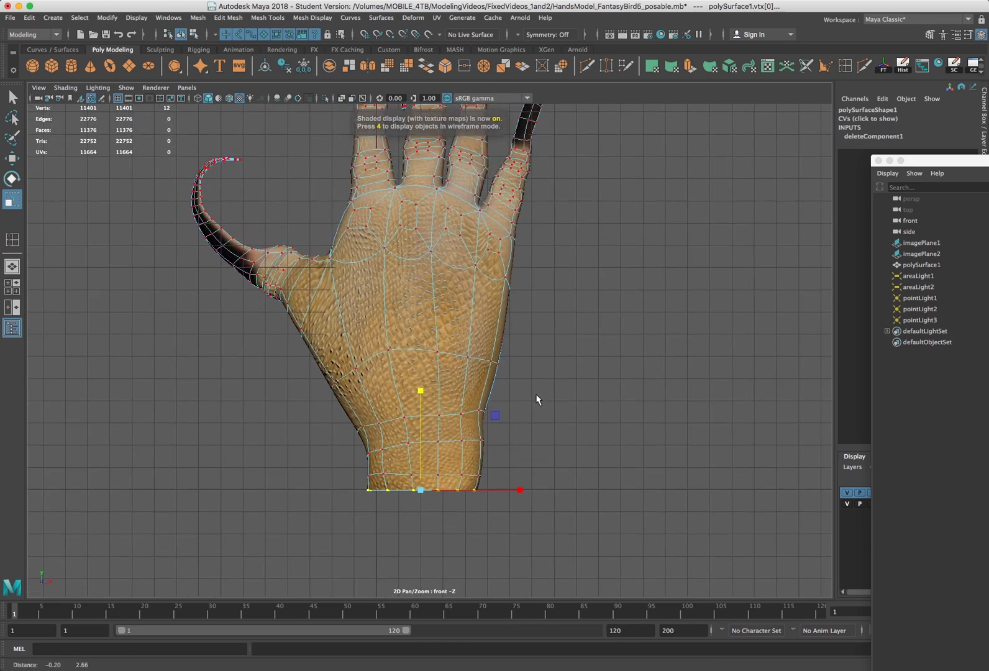
pyautogui.scroll(2, 532, 398)
pyautogui.keyDown('alt'); pyautogui.moveTo(412, 472); pyautogui.dragTo(560, 385); pyautogui.keyUp('alt')
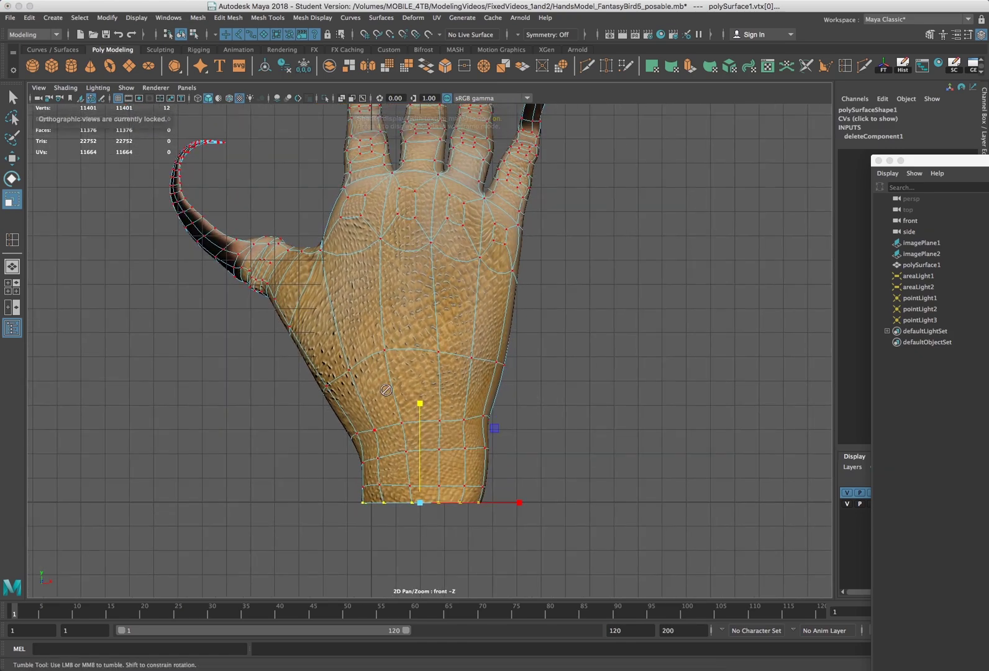
# Clear the vertex selection and show the whole hand with texture maps in the side view.
pyautogui.click(569, 376)
pyautogui.press('space')
pyautogui.press('space')
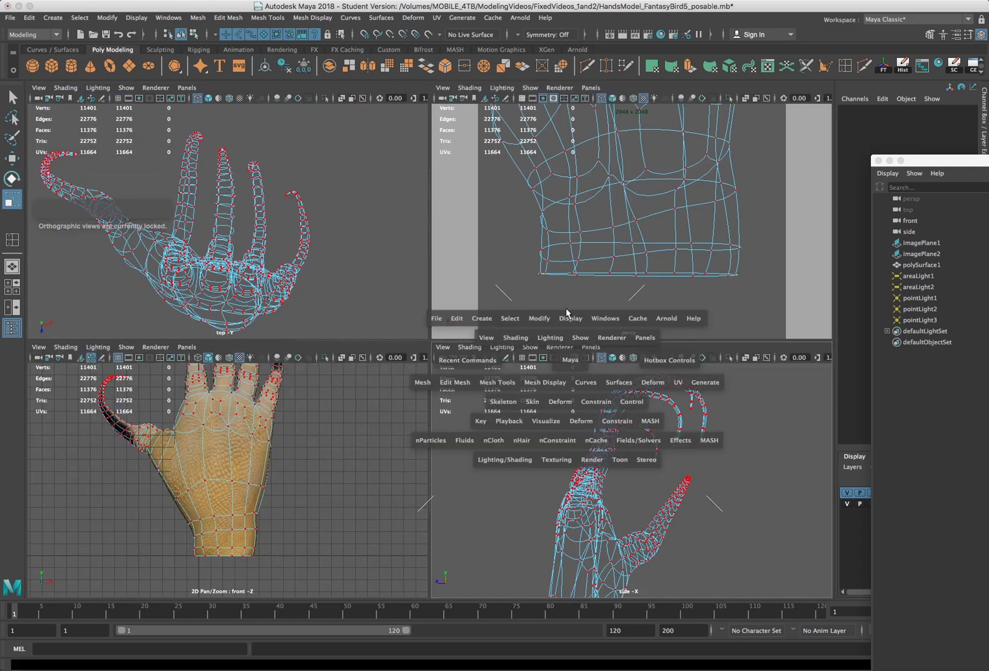
pyautogui.keyDown('alt'); pyautogui.moveTo(579, 250); pyautogui.dragTo(517, 302); pyautogui.keyUp('alt')
pyautogui.press('5')
pyautogui.press('6')
pyautogui.scroll(-4, 454, 361)
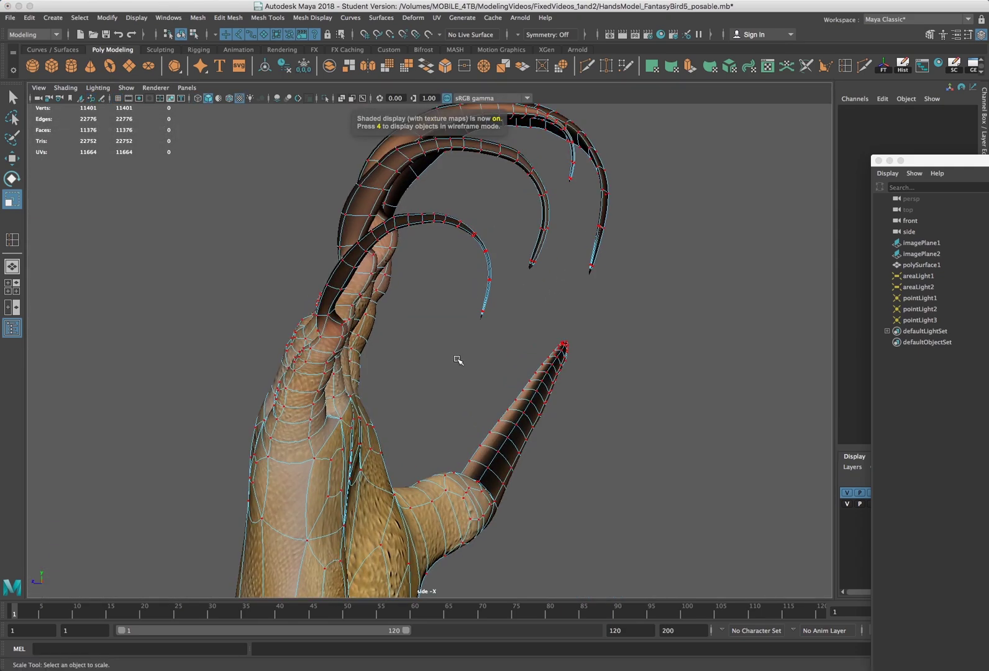
pyautogui.scroll(-3, 456, 359)
pyautogui.keyDown('alt'); pyautogui.moveTo(443, 378); pyautogui.dragTo(422, 383); pyautogui.keyUp('alt')
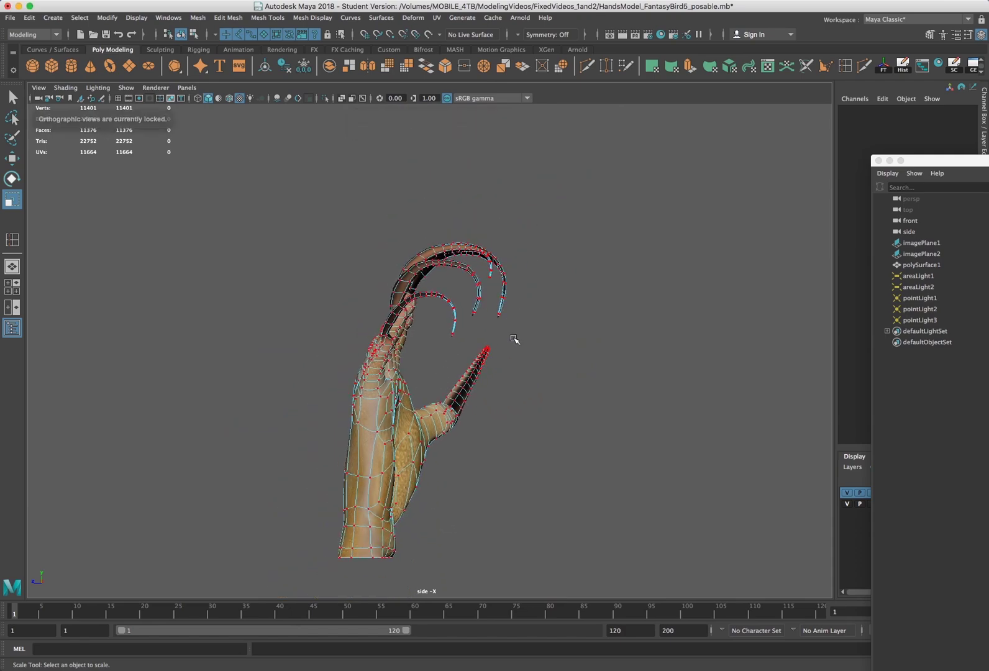
# Return to the perspective view, show the hand with texture maps and frame its palm side.
pyautogui.press('space')
pyautogui.press('space')
pyautogui.moveTo(570, 267)
pyautogui.keyDown('alt'); pyautogui.mouseDown()
pyautogui.moveTo(511, 316)
pyautogui.moveTo(314, 324)
pyautogui.moveTo(364, 304)
pyautogui.mouseUp(); pyautogui.keyUp('alt')
pyautogui.press('5')
pyautogui.press('6')
pyautogui.press('f')
pyautogui.keyDown('alt'); pyautogui.moveTo(364, 304); pyautogui.dragTo(427, 406, button='right'); pyautogui.keyUp('alt')
pyautogui.keyDown('alt'); pyautogui.moveTo(427, 405); pyautogui.dragTo(466, 260); pyautogui.keyUp('alt')
# Leave vertex editing for object mode and select the whole hand mesh.
pyautogui.press('r')
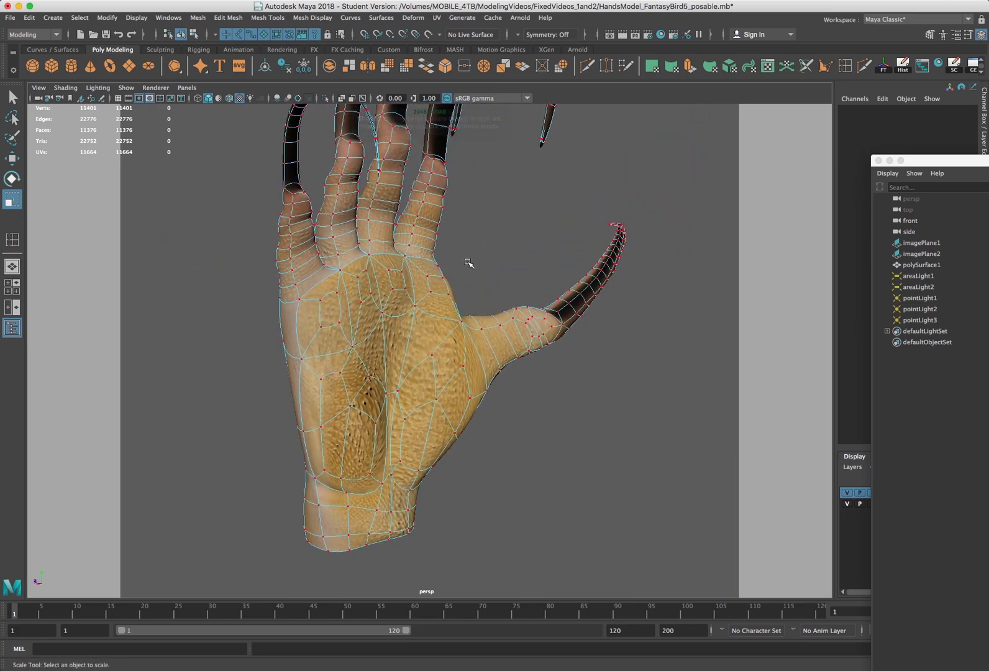
pyautogui.moveTo(400, 278); pyautogui.dragTo(457, 262, button='right')
pyautogui.click(488, 270)
pyautogui.keyDown('alt'); pyautogui.moveTo(487, 269); pyautogui.dragTo(443, 259); pyautogui.keyUp('alt')
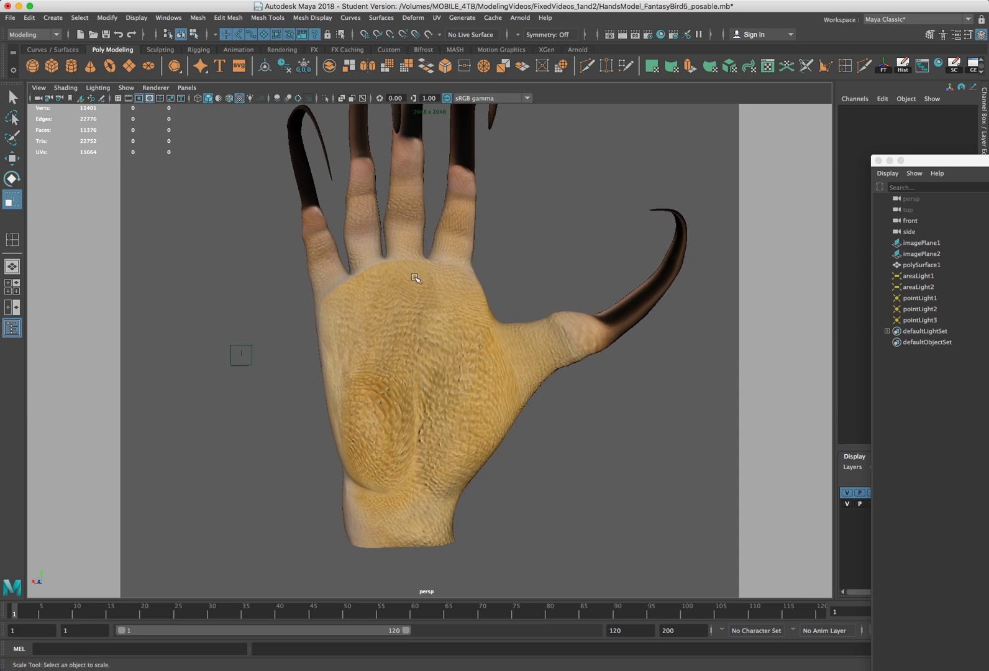
pyautogui.click(430, 303)
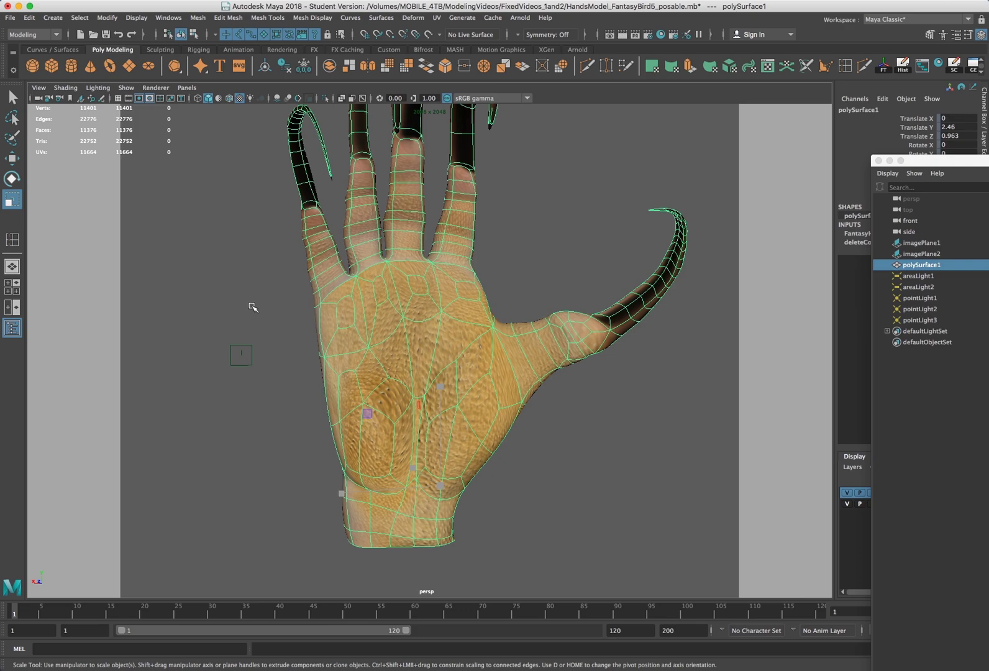
pyautogui.click(273, 304)
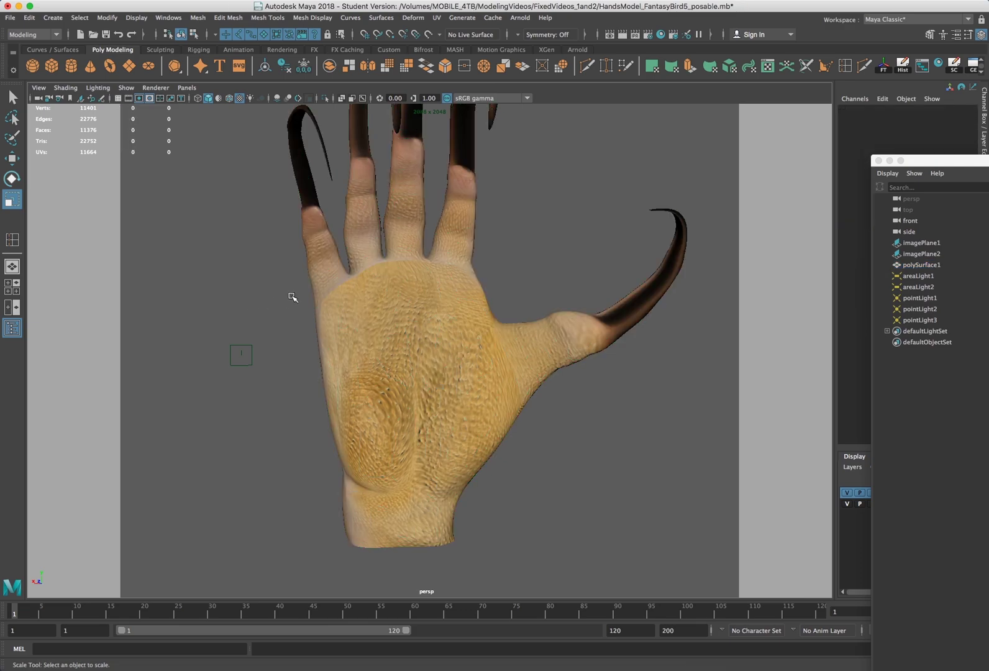
pyautogui.click(326, 289)
pyautogui.moveTo(358, 301)
pyautogui.keyDown('alt'); pyautogui.mouseDown()
pyautogui.moveTo(369, 301)
pyautogui.moveTo(361, 304)
pyautogui.mouseUp(); pyautogui.keyUp('alt')
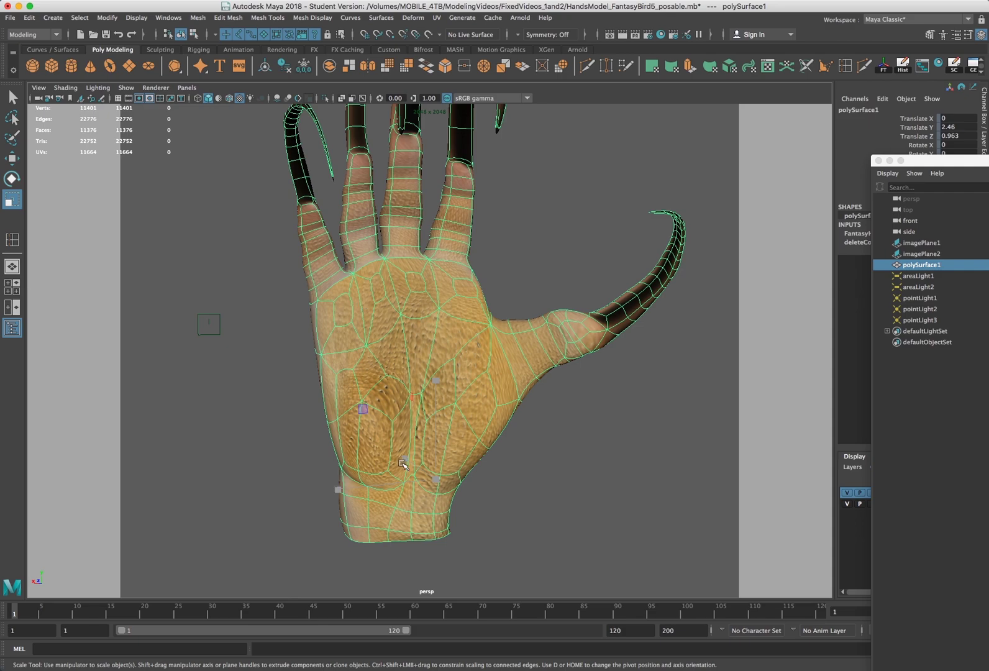
# Select the lengthwise edge loop running from the wrist up into the thumb and trace it in wireframe display.
pyautogui.keyDown('alt'); pyautogui.moveTo(444, 521); pyautogui.dragTo(448, 520); pyautogui.keyUp('alt')
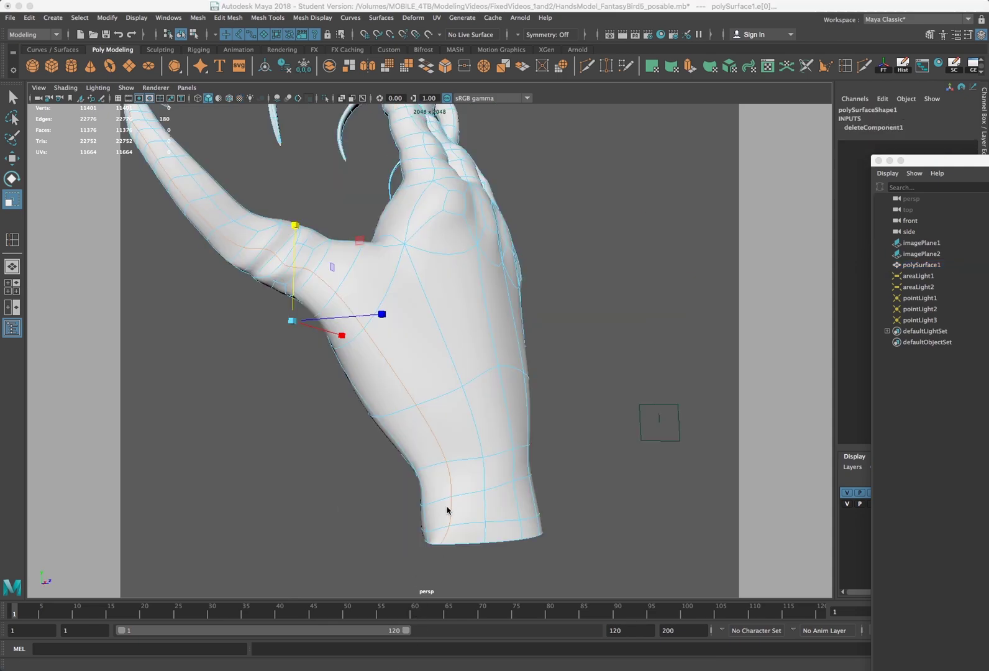
pyautogui.click(450, 516)
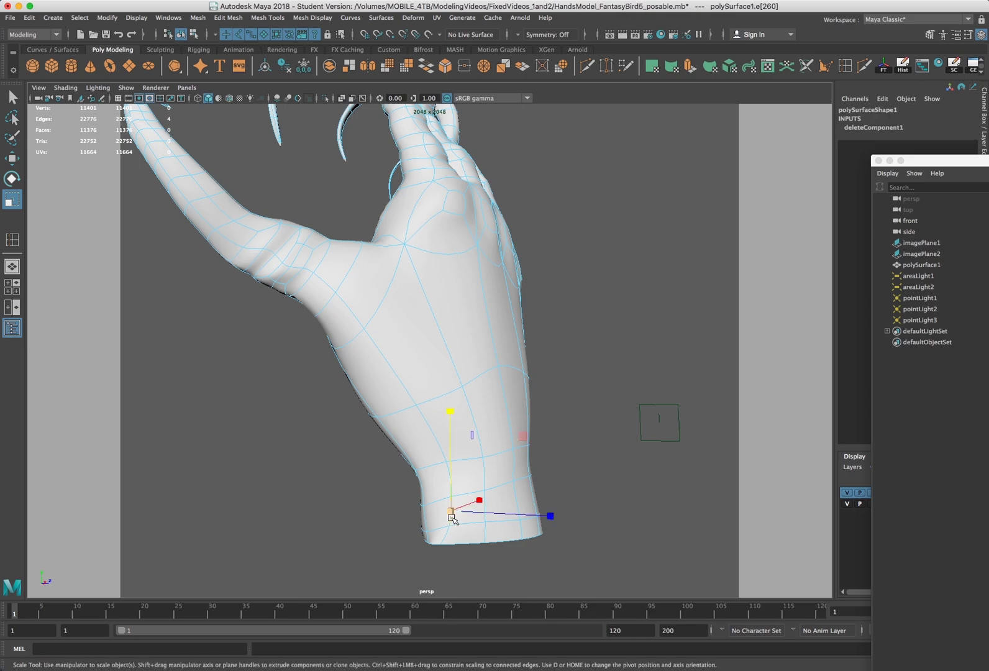
pyautogui.doubleClick(452, 520)
pyautogui.click(452, 521)
pyautogui.press('4')
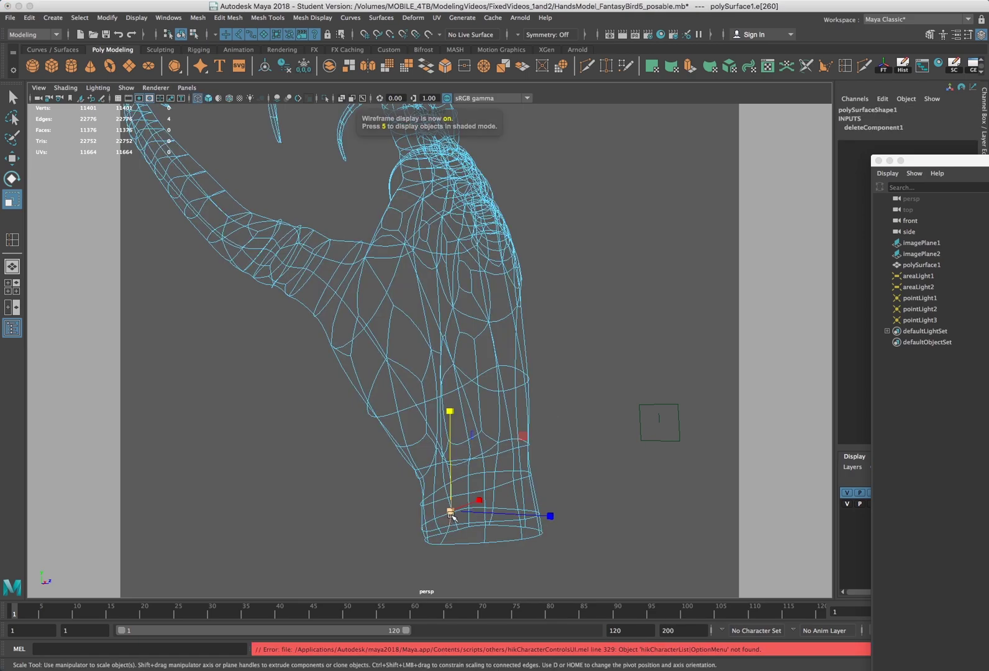
pyautogui.doubleClick(452, 515)
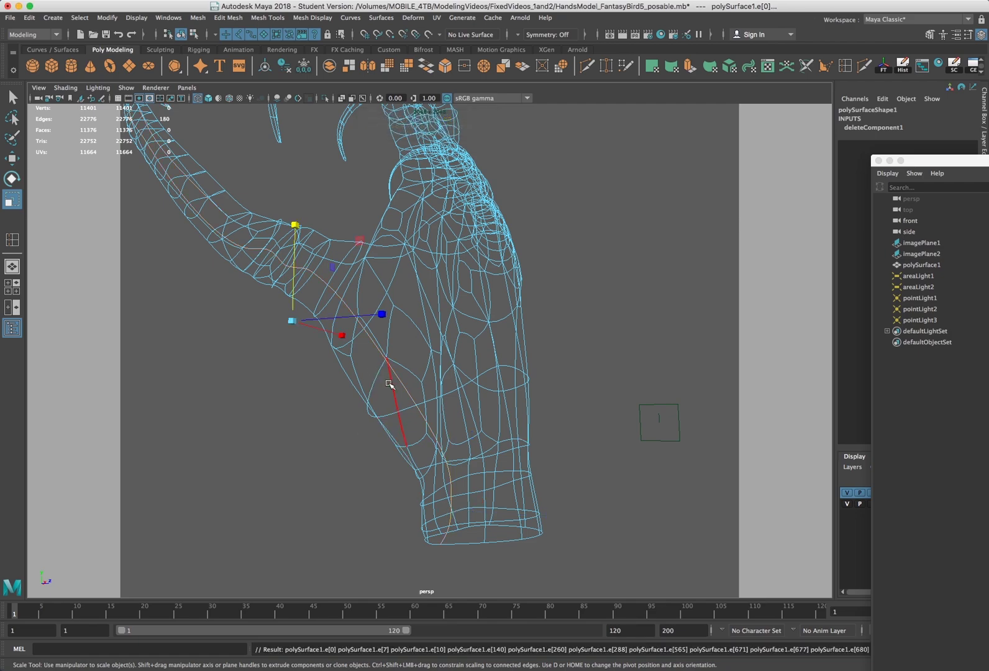
# Examine the textured hand's edge flow from the wrist around the side, palm and back of the hand.
pyautogui.hotkey('alt', 'b')
pyautogui.hotkey('alt', 'b')
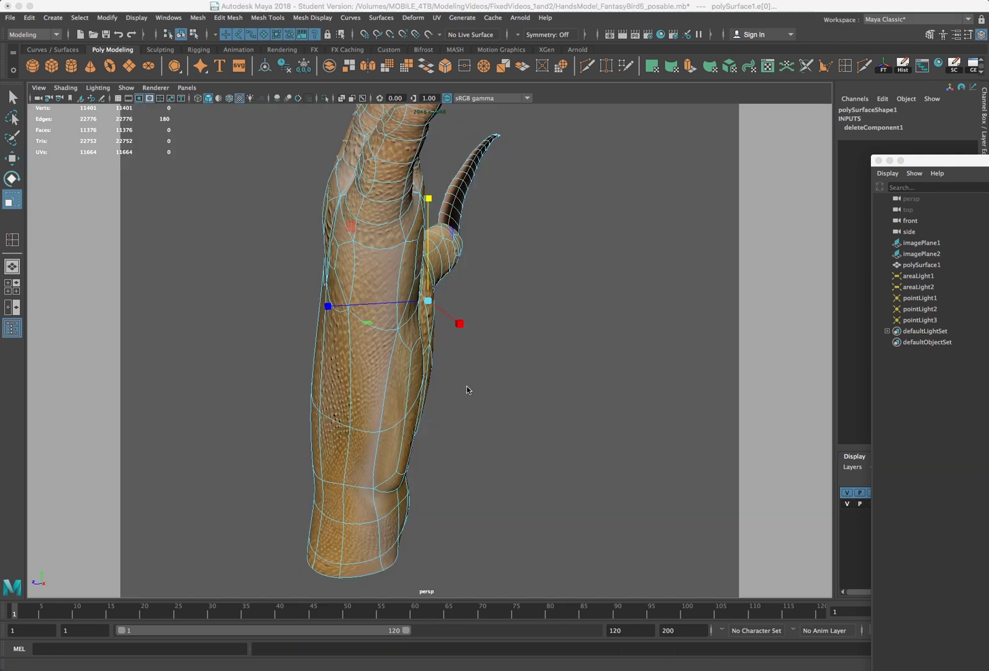
pyautogui.keyDown('alt'); pyautogui.moveTo(467, 386); pyautogui.dragTo(410, 365); pyautogui.keyUp('alt')
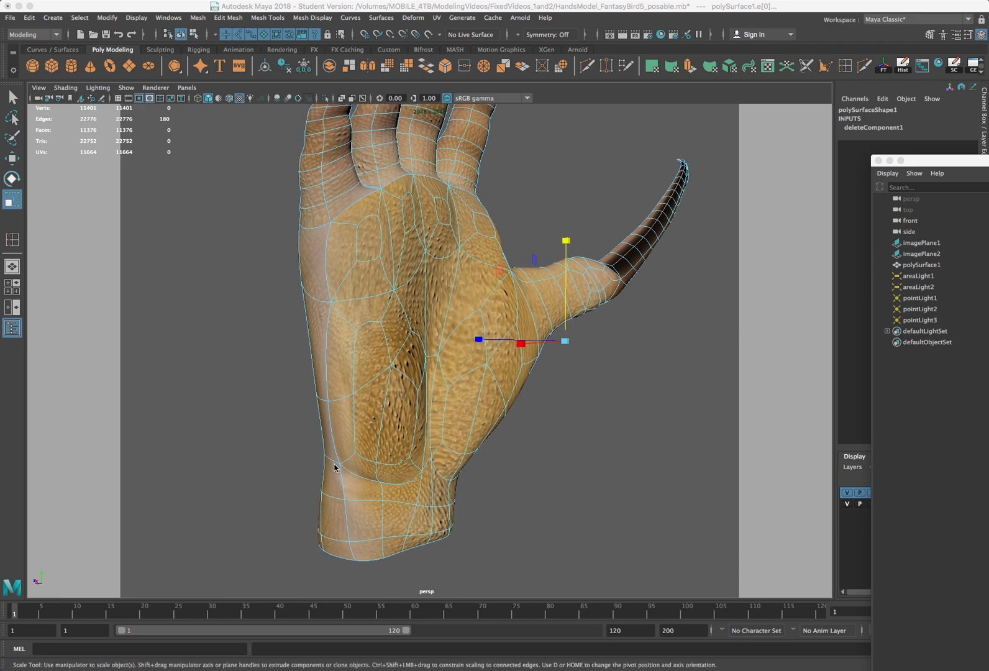
pyautogui.keyDown('alt'); pyautogui.moveTo(338, 420); pyautogui.dragTo(577, 413); pyautogui.keyUp('alt')
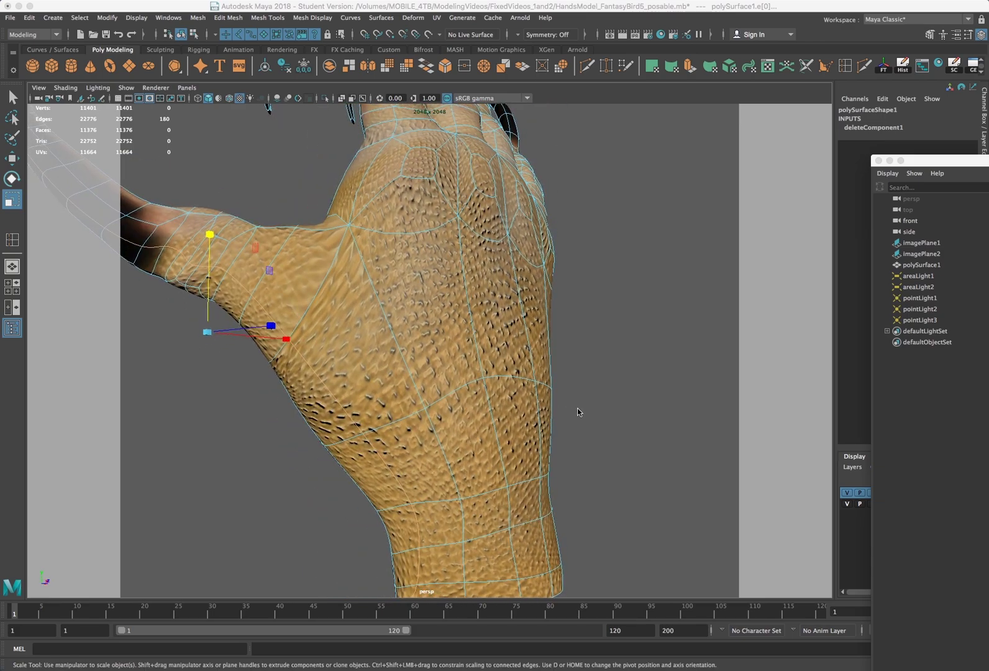
pyautogui.keyDown('alt'); pyautogui.moveTo(422, 303); pyautogui.dragTo(397, 349); pyautogui.keyUp('alt')
pyautogui.keyDown('alt'); pyautogui.moveTo(398, 349); pyautogui.dragTo(393, 306, button='middle'); pyautogui.keyUp('alt')
pyautogui.moveTo(399, 340)
pyautogui.keyDown('alt'); pyautogui.mouseDown()
pyautogui.moveTo(415, 339)
pyautogui.moveTo(401, 328)
pyautogui.moveTo(408, 340)
pyautogui.mouseUp(); pyautogui.keyUp('alt')
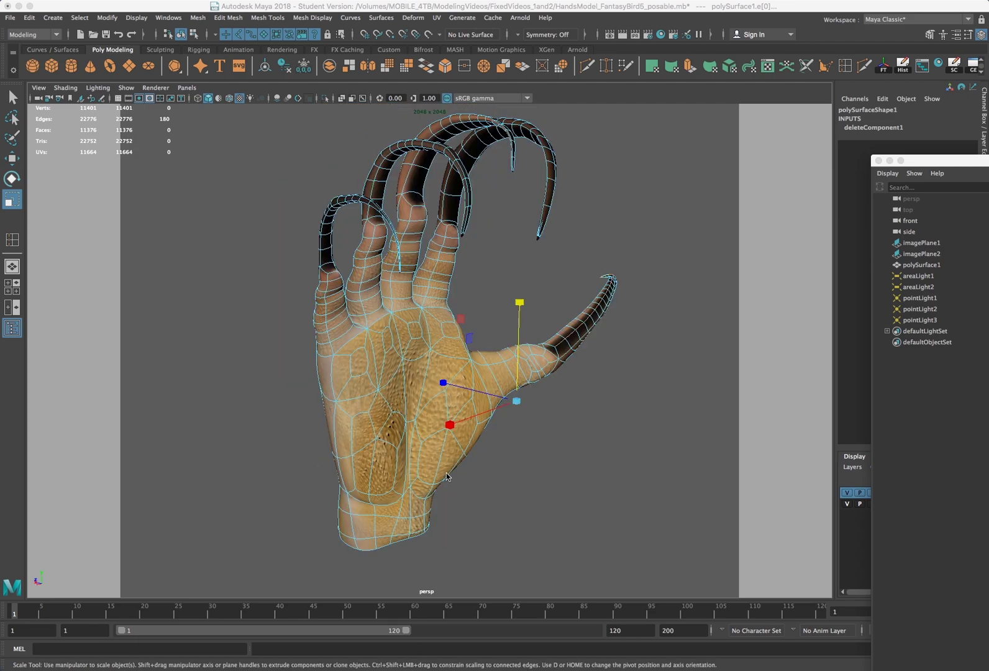
# Select the whole hand mesh in object mode and export it as the Maya Binary file Hand_EXP in the FantasyBodyVideo folder.
pyautogui.keyDown('alt'); pyautogui.moveTo(420, 403); pyautogui.dragTo(429, 335); pyautogui.keyUp('alt')
pyautogui.moveTo(429, 335); pyautogui.dragTo(473, 303, button='right')
pyautogui.click(435, 348)
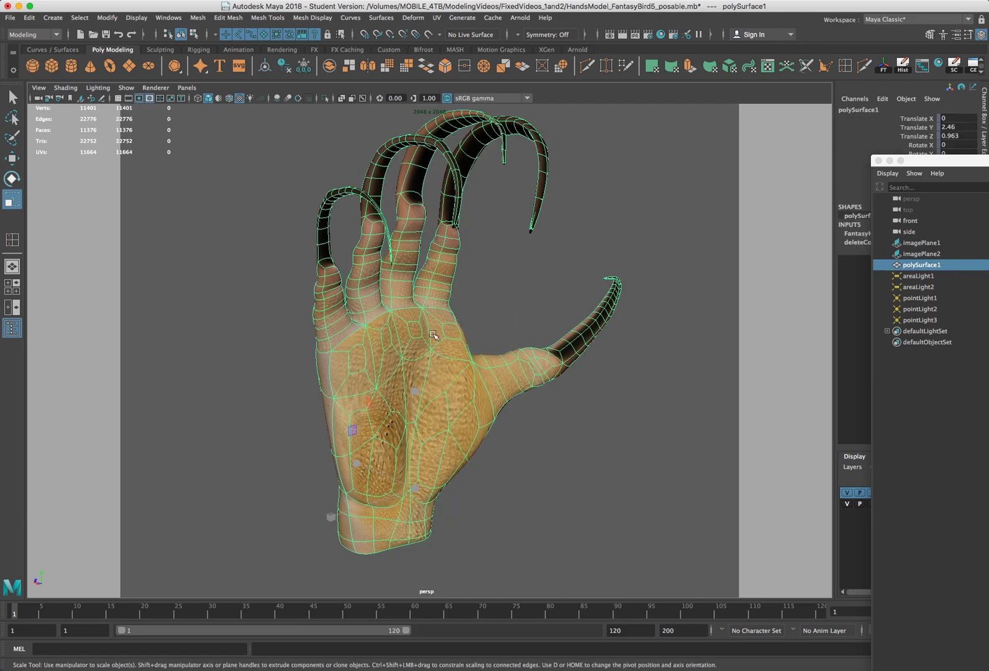
pyautogui.click(11, 18)
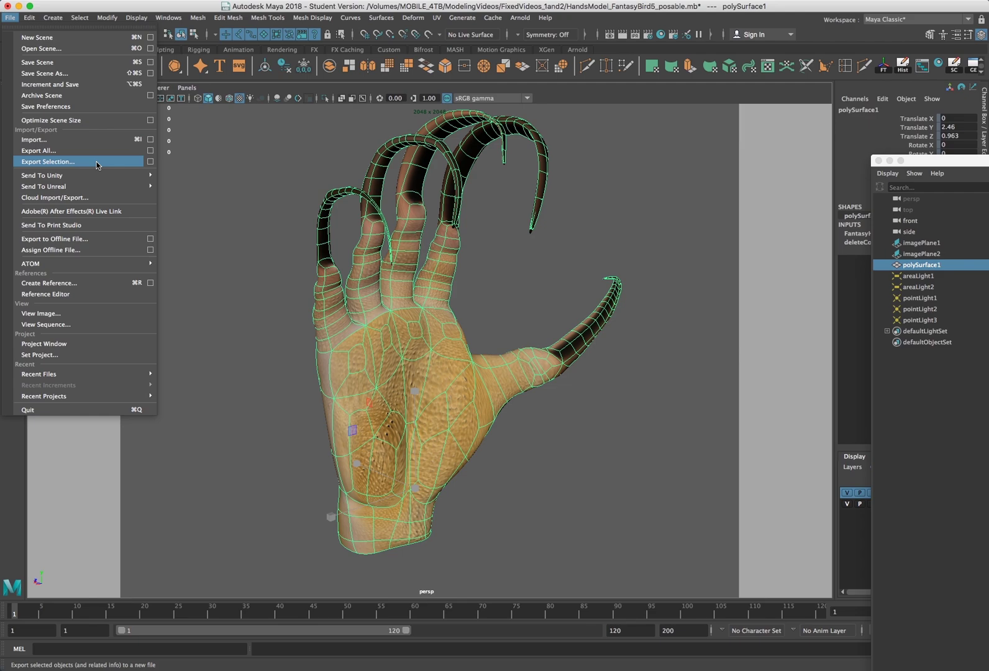
pyautogui.click(97, 163)
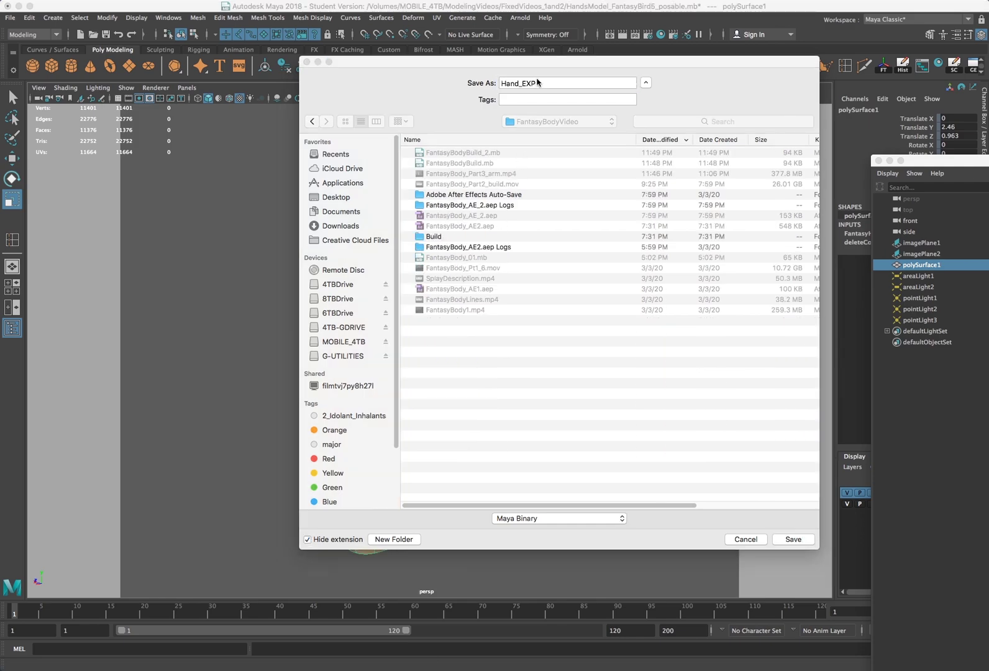
pyautogui.click(795, 540)
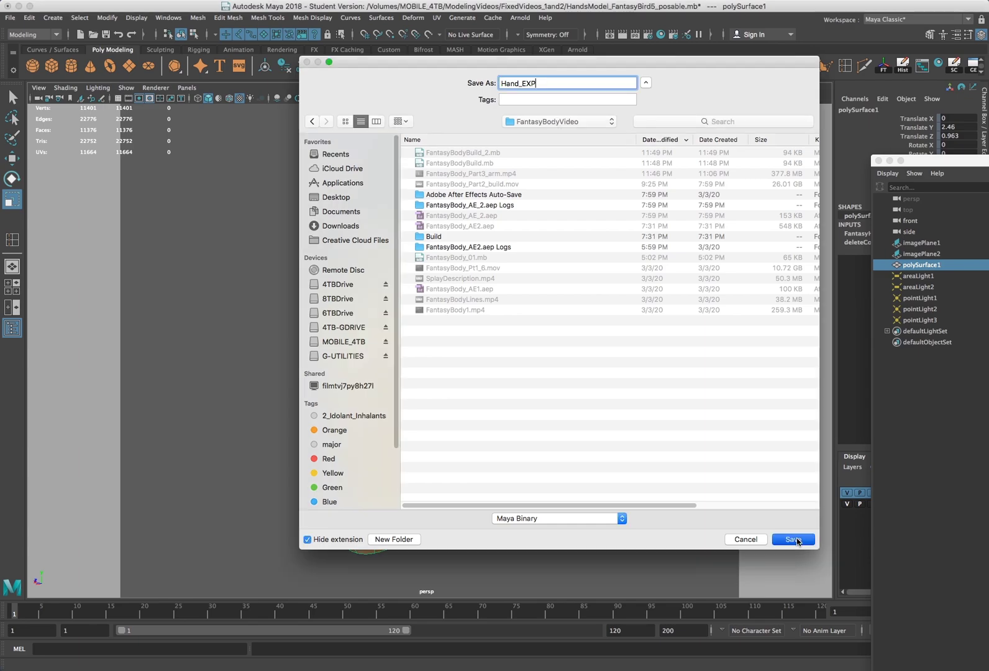
pyautogui.click(796, 540)
# Open the FantasyBodyBuild_2 body scene and import the Hand_EXP.mb hand model into it.
pyautogui.click(781, 351)
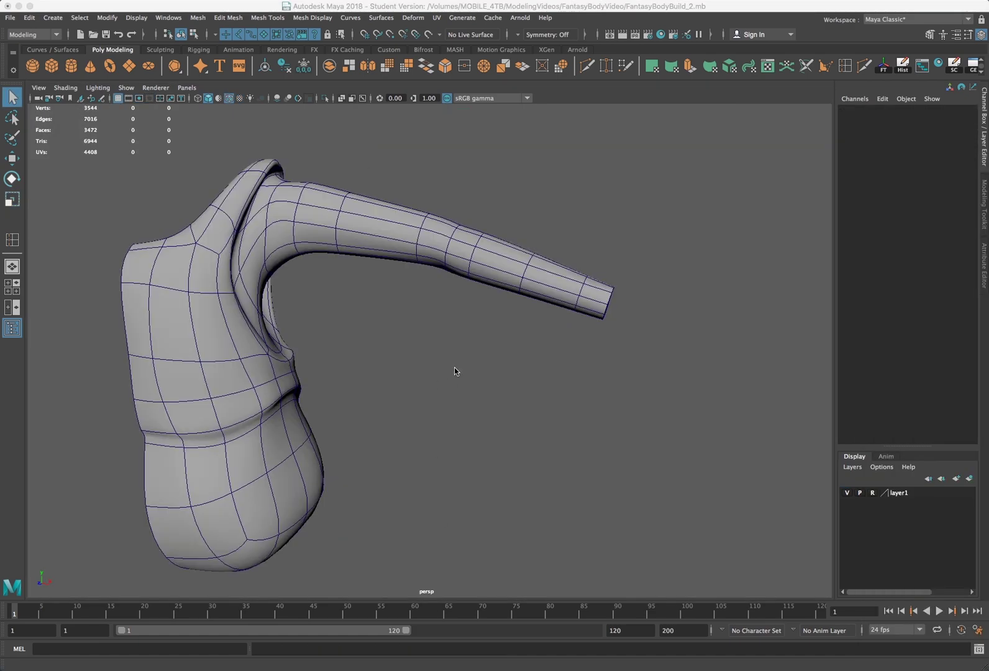
pyautogui.keyDown('alt'); pyautogui.moveTo(454, 371); pyautogui.dragTo(426, 373); pyautogui.keyUp('alt')
pyautogui.click(11, 19)
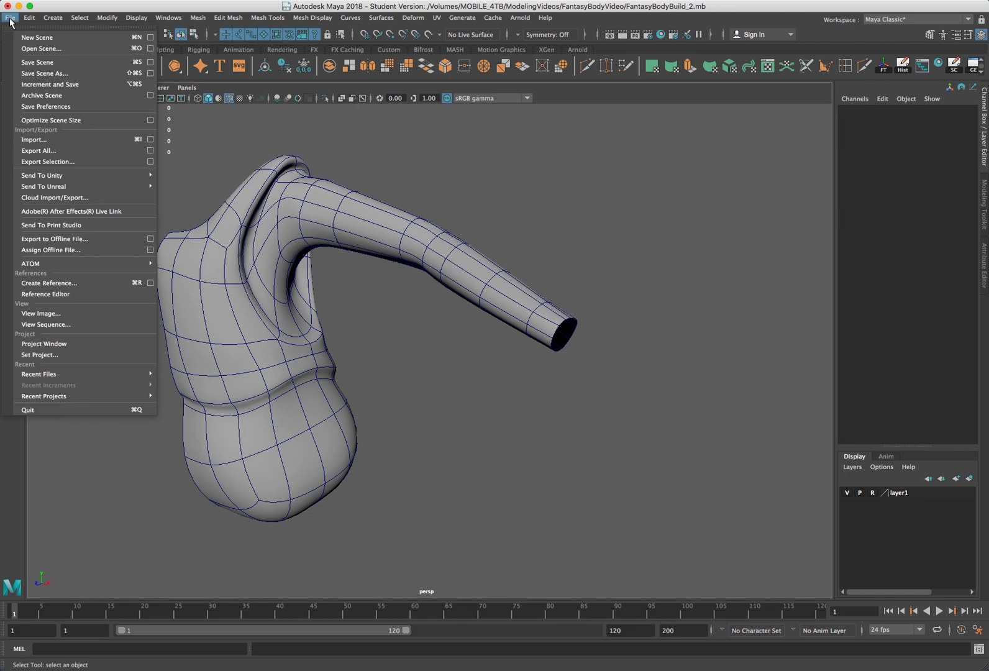
pyautogui.click(51, 142)
pyautogui.press('Return')
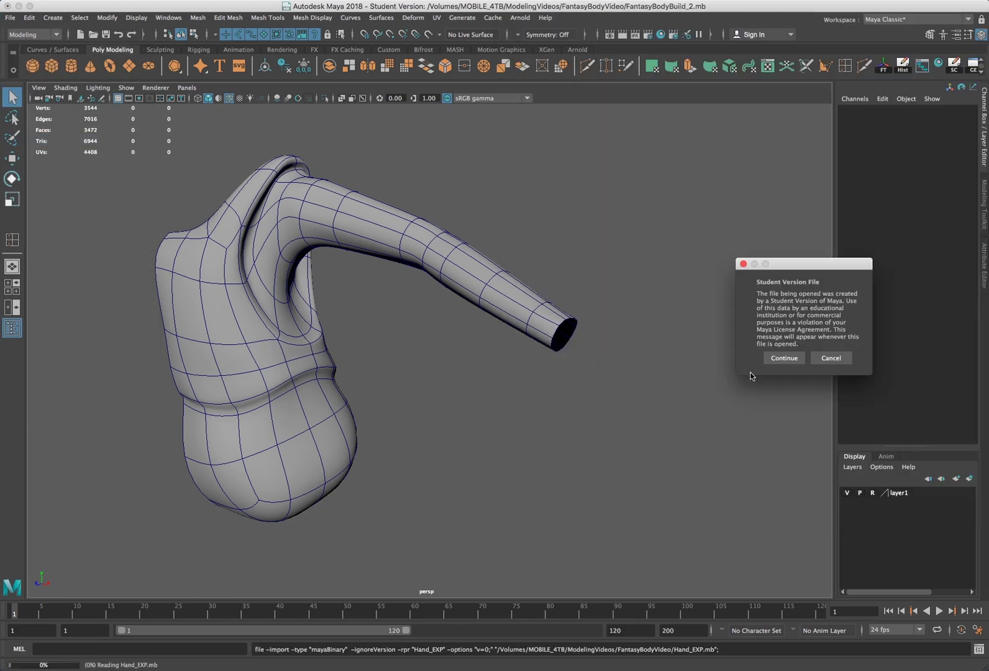
pyautogui.click(771, 359)
pyautogui.scroll(-5, 471, 438)
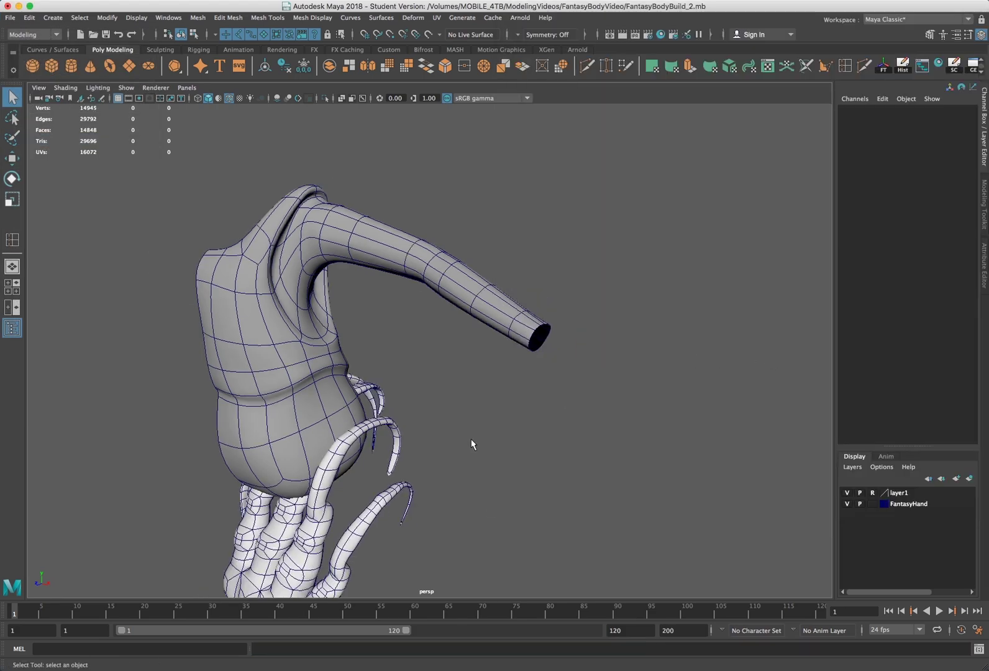
# Inspect the imported hand's Translate, Rotate and Scale channels with the Move tool active.
pyautogui.click(366, 550)
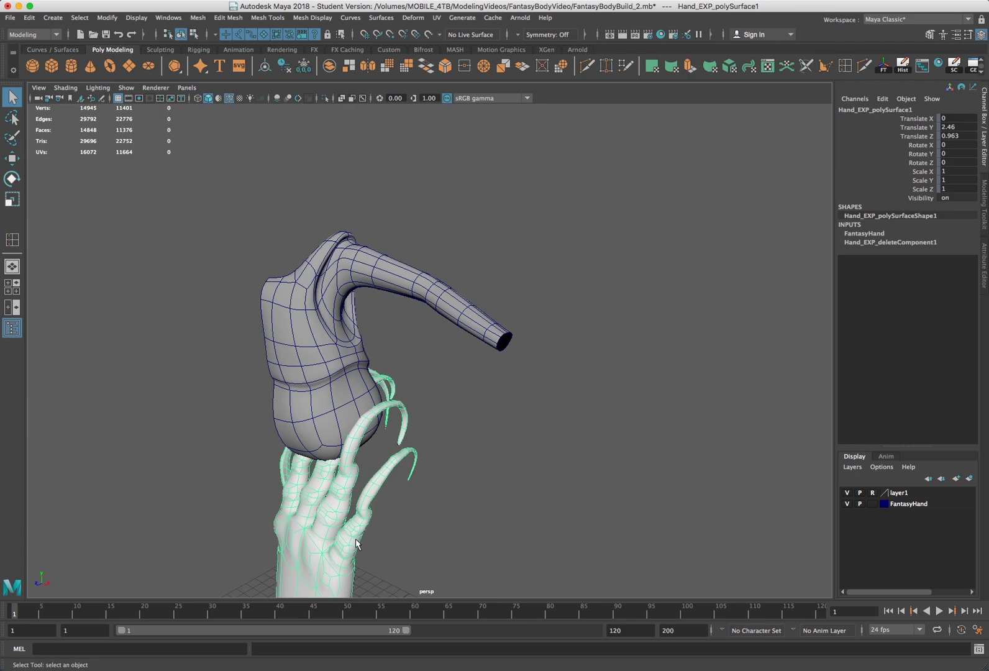
pyautogui.press('w')
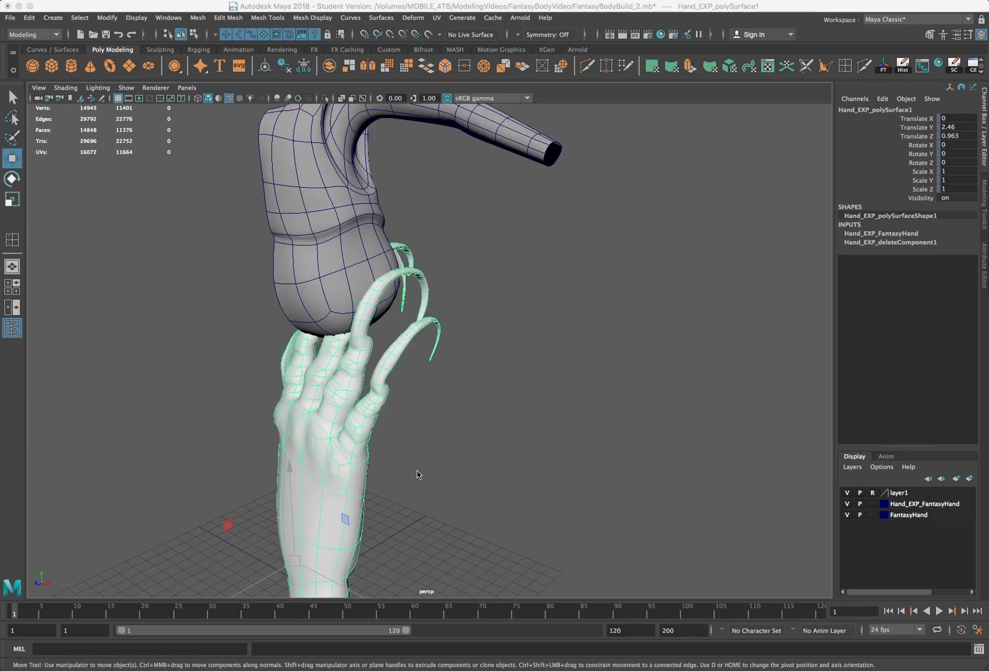
pyautogui.keyDown('alt'); pyautogui.moveTo(416, 470); pyautogui.dragTo(291, 395); pyautogui.keyUp('alt')
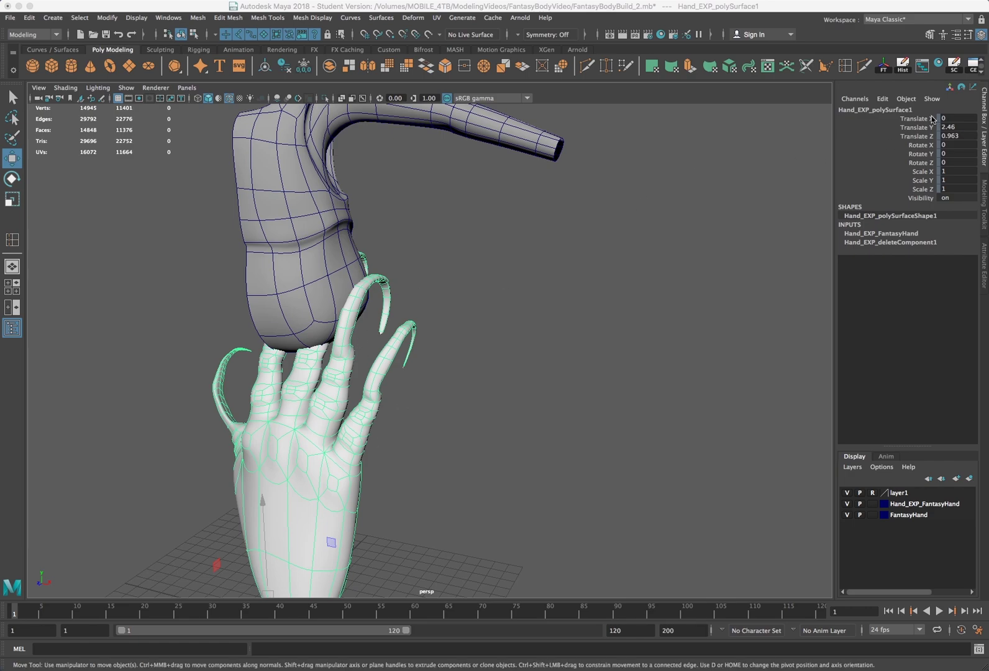
pyautogui.keyDown('alt'); pyautogui.moveTo(399, 452); pyautogui.dragTo(404, 395, button='middle'); pyautogui.keyUp('alt')
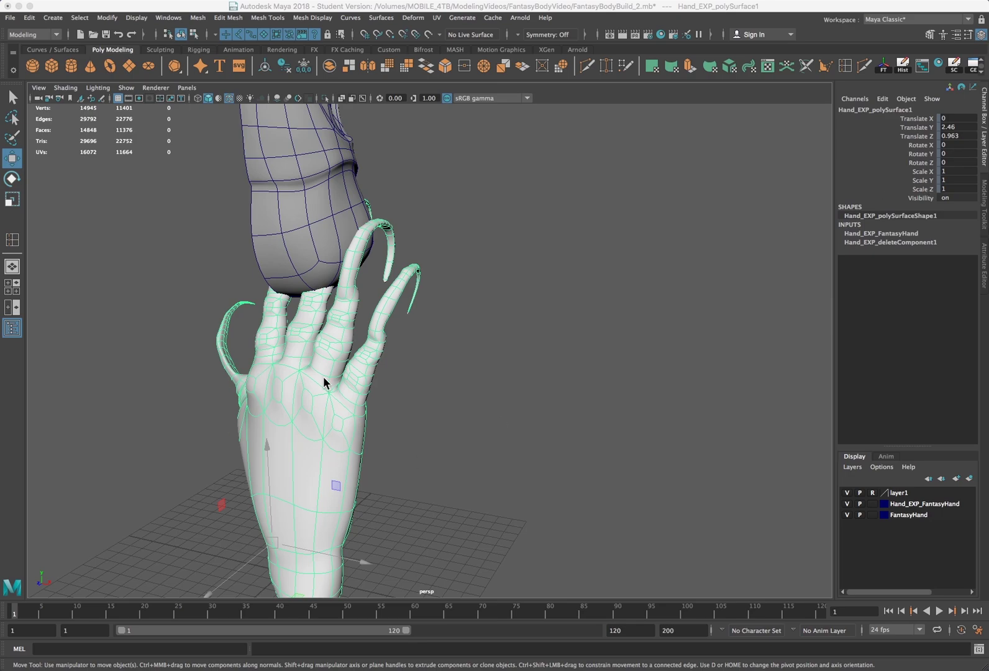
pyautogui.click(919, 119)
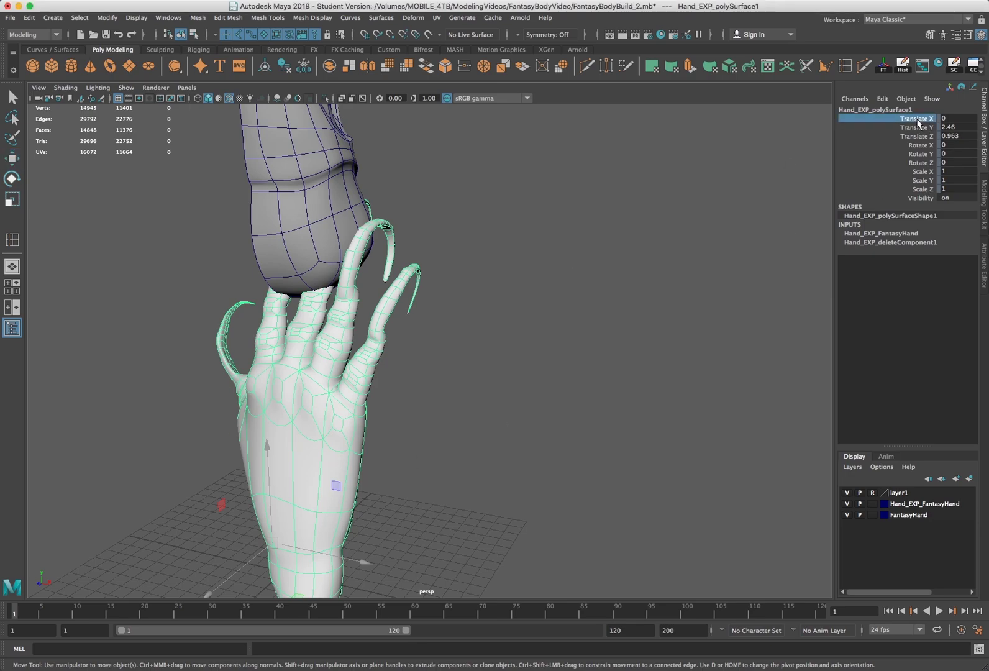
pyautogui.keyDown('shift'); pyautogui.click(919, 189); pyautogui.keyUp('shift')
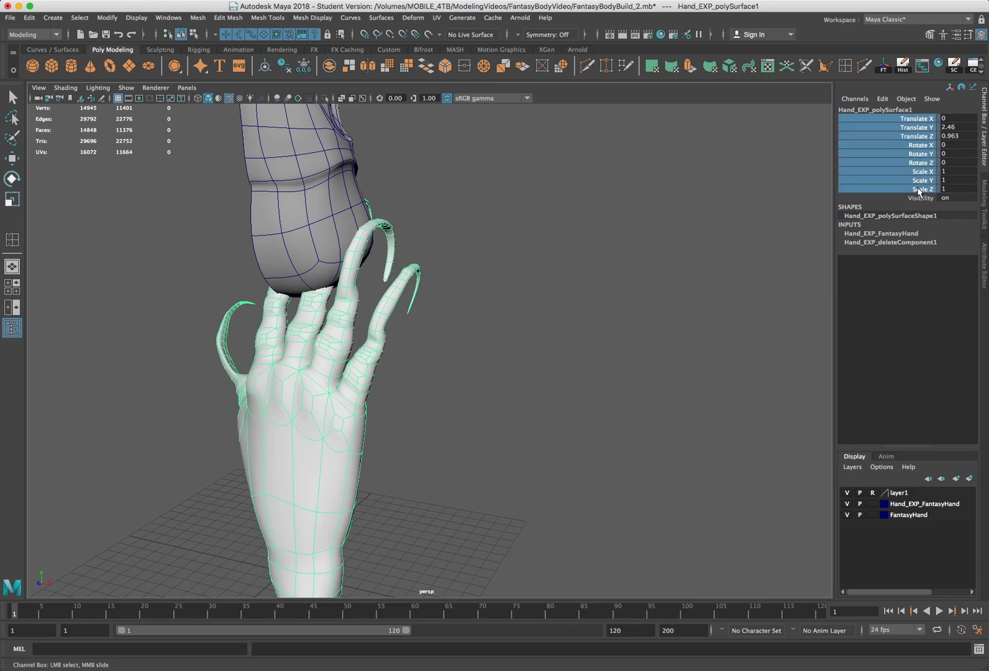
pyautogui.click(497, 382)
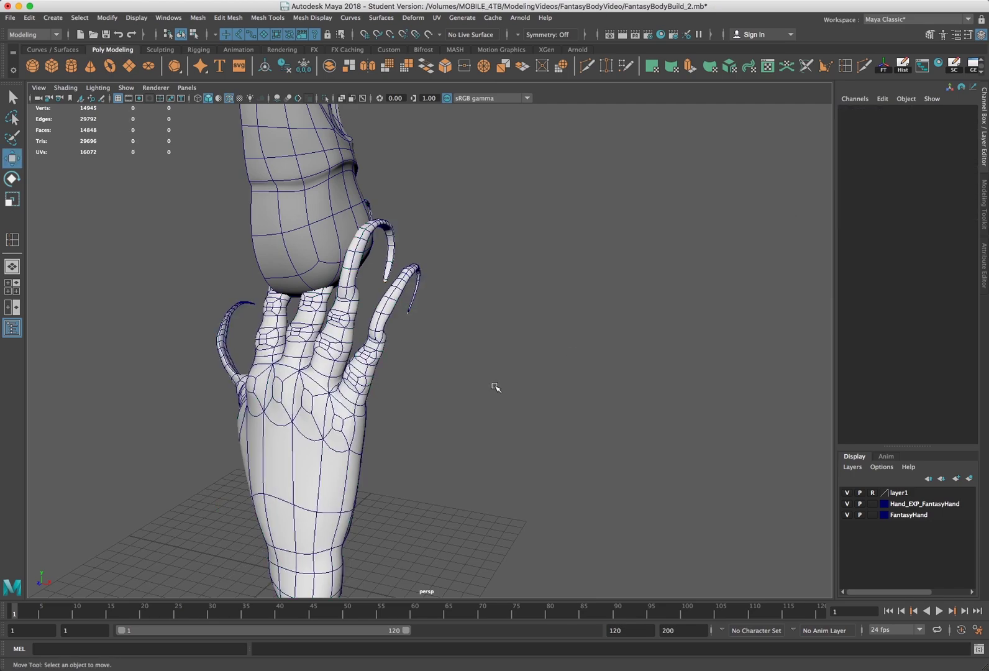
# Reselect the imported hand and try to transform it with the Rotate and Scale tools.
pyautogui.click(300, 475)
pyautogui.keyDown('alt'); pyautogui.moveTo(426, 473); pyautogui.dragTo(420, 445); pyautogui.keyUp('alt')
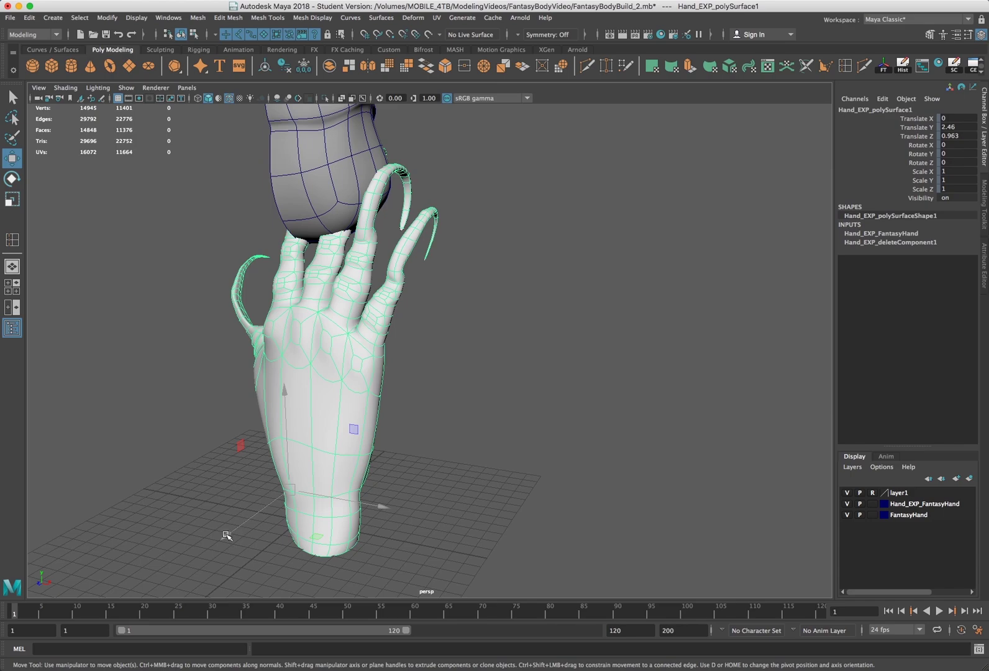
pyautogui.press('e')
pyautogui.moveTo(394, 451); pyautogui.dragTo(403, 479)
pyautogui.press('r')
pyautogui.moveTo(353, 408); pyautogui.dragTo(413, 375, button='right')
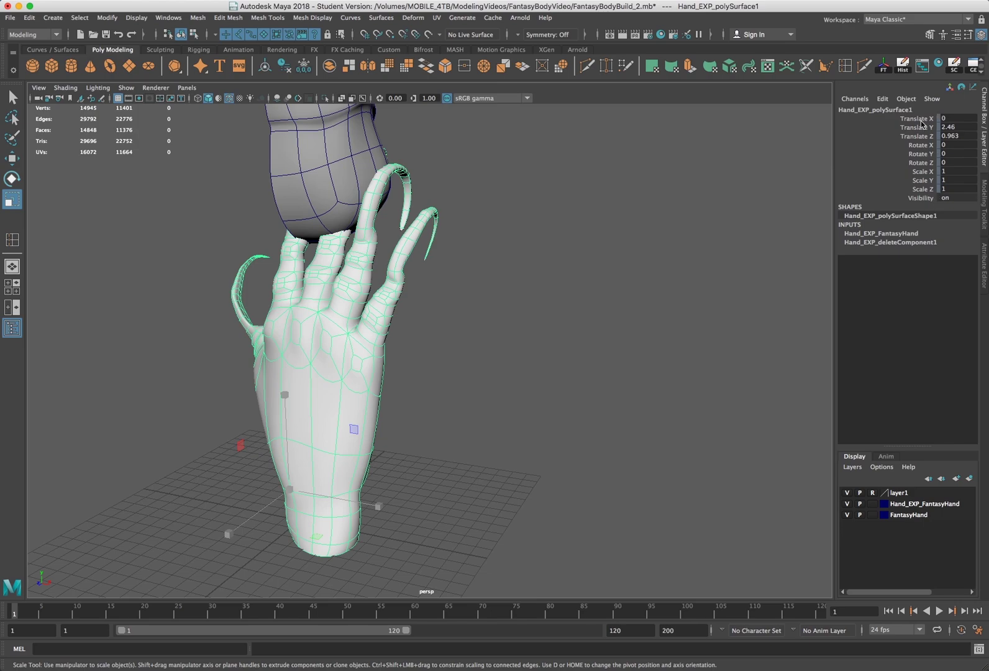
# Unlock the imported hand's channels from Translate X through Scale Z.
pyautogui.click(922, 120)
pyautogui.keyDown('shift'); pyautogui.click(924, 190); pyautogui.keyUp('shift')
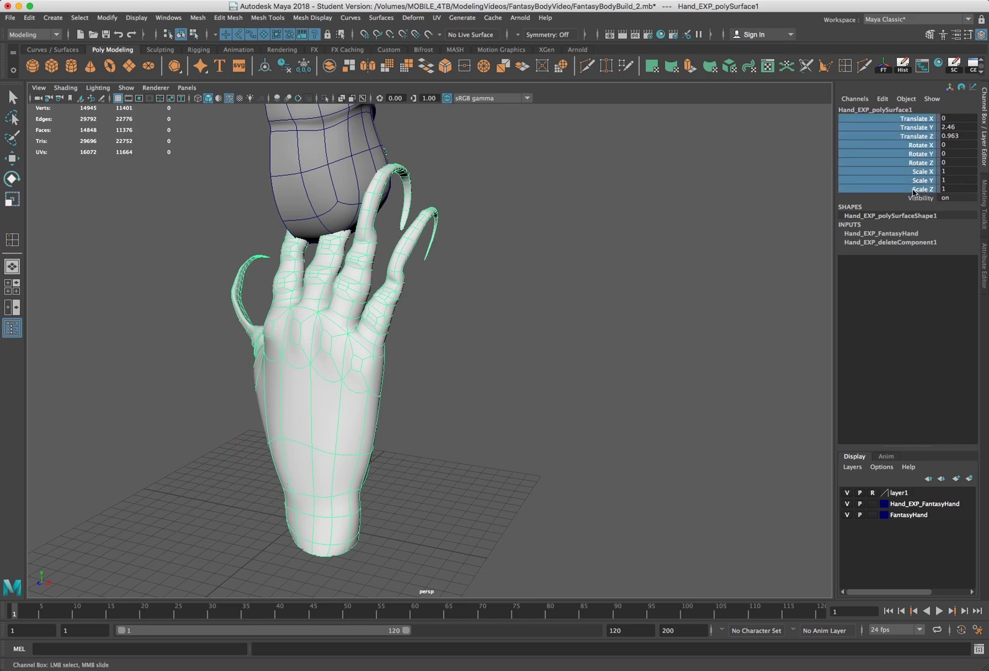
pyautogui.rightClick(915, 193)
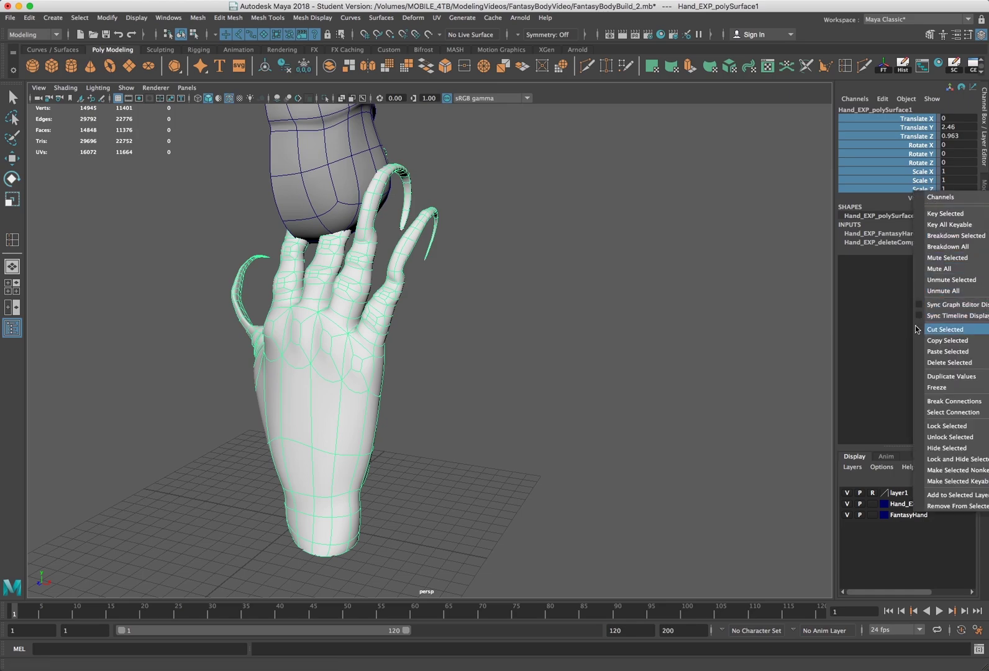
pyautogui.click(943, 442)
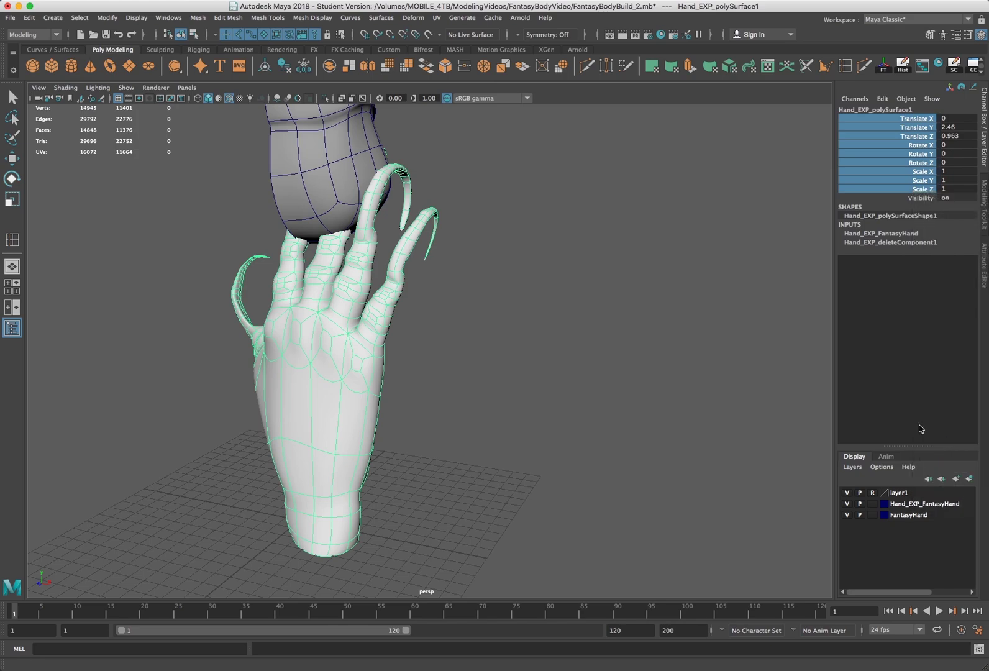
# Move, rotate and scale the hand onto the open end of the arm, with scale about 0.277, 0.241, 0.277.
pyautogui.press('r')
pyautogui.click(494, 327)
pyautogui.click(331, 371)
pyautogui.press('w')
pyautogui.moveTo(292, 491); pyautogui.dragTo(472, 259)
pyautogui.scroll(-4, 501, 256)
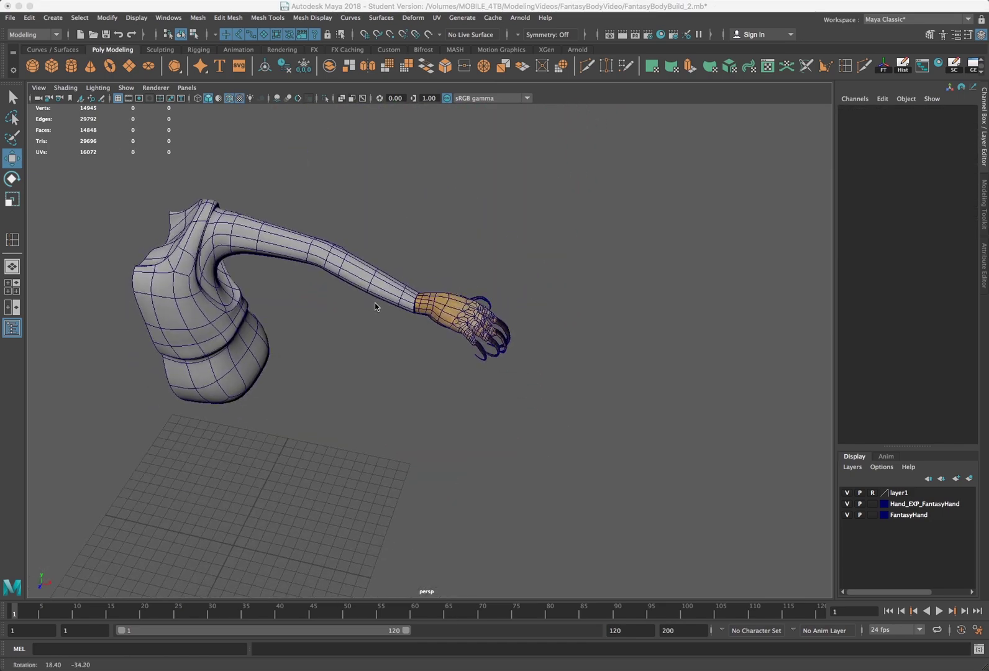
# Select the placed hand and examine its alignment with the arm at the wrist from several angles.
pyautogui.keyDown('alt'); pyautogui.moveTo(374, 304); pyautogui.dragTo(427, 253); pyautogui.keyUp('alt')
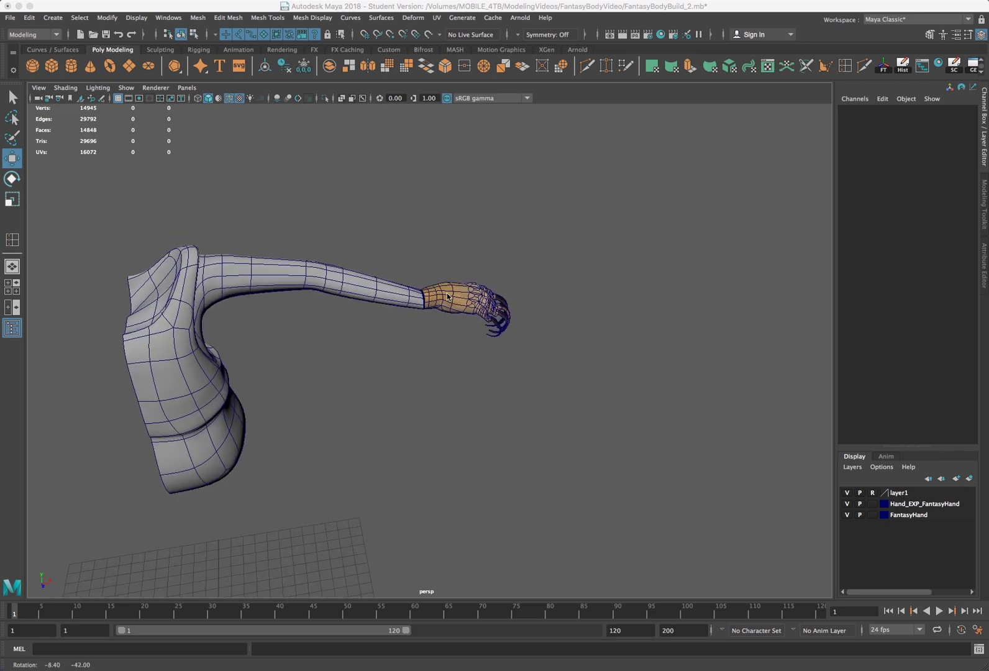
pyautogui.click(450, 295)
pyautogui.scroll(5, 433, 303)
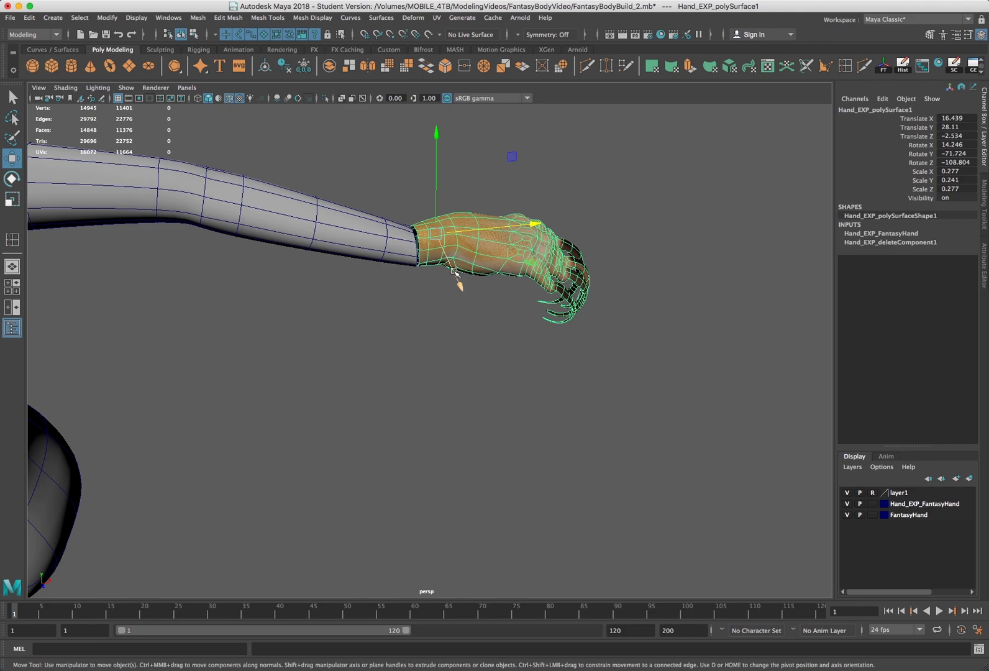
pyautogui.keyDown('alt'); pyautogui.moveTo(431, 281); pyautogui.dragTo(484, 333); pyautogui.keyUp('alt')
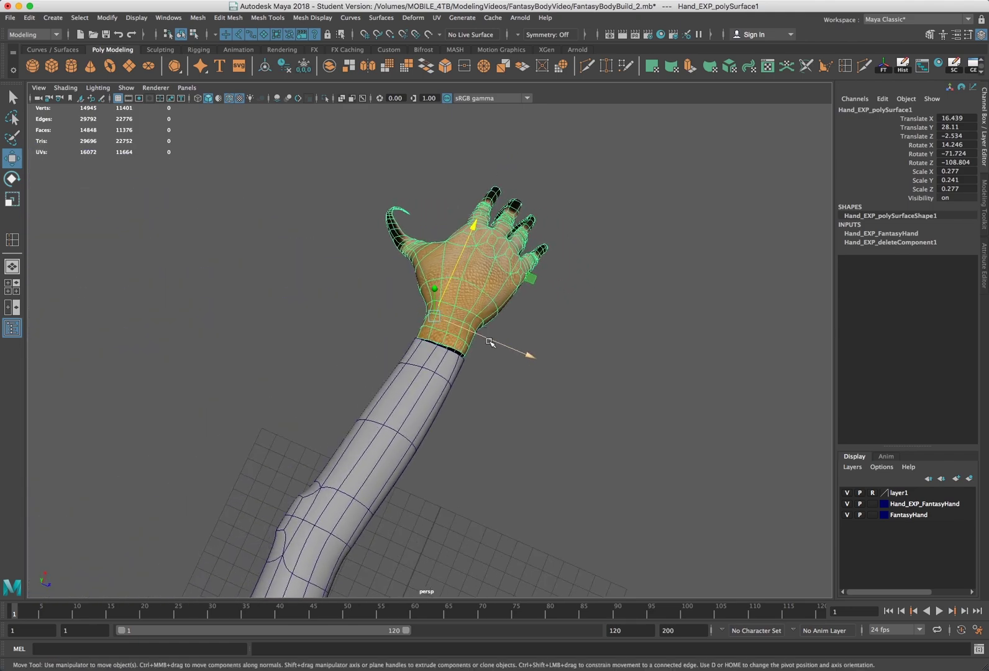
pyautogui.keyDown('alt'); pyautogui.moveTo(490, 343); pyautogui.dragTo(412, 303); pyautogui.keyUp('alt')
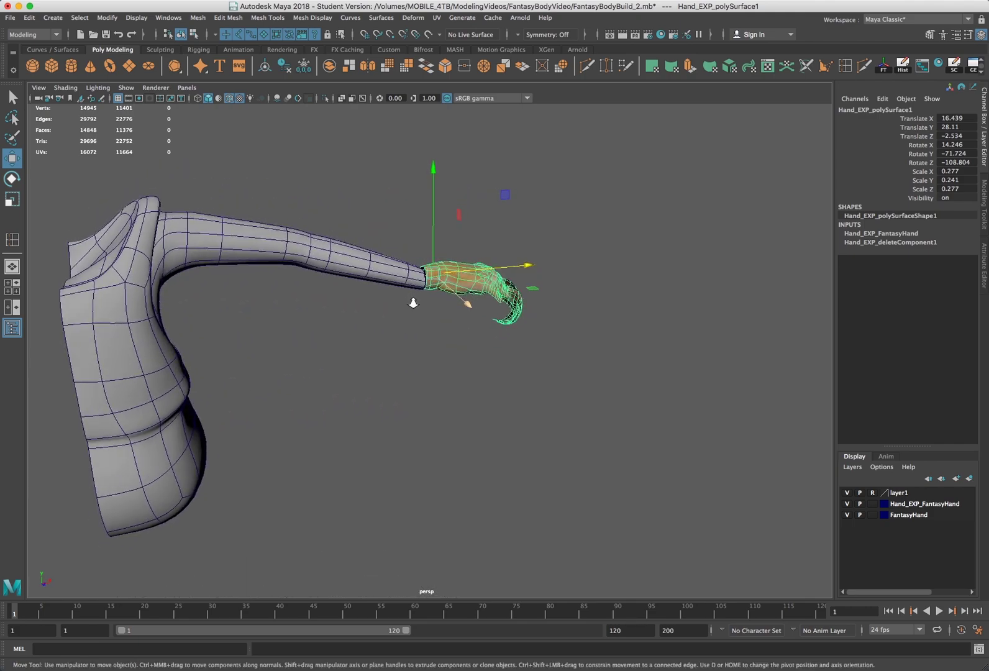
pyautogui.scroll(4, 412, 302)
pyautogui.keyDown('alt'); pyautogui.moveTo(411, 303); pyautogui.dragTo(339, 389, button='middle'); pyautogui.keyUp('alt')
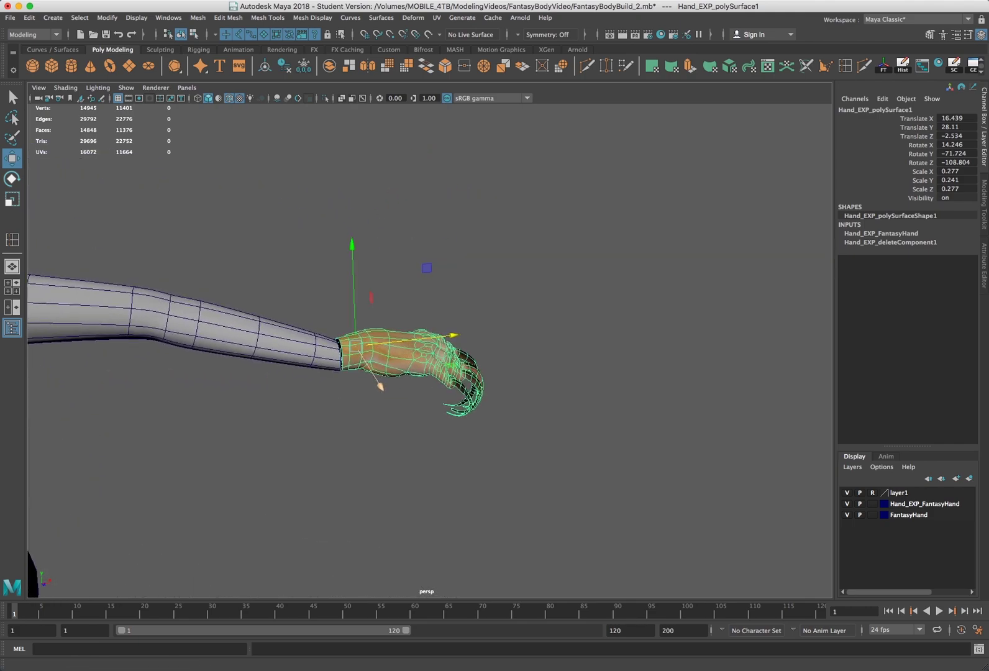
pyautogui.scroll(4, 347, 352)
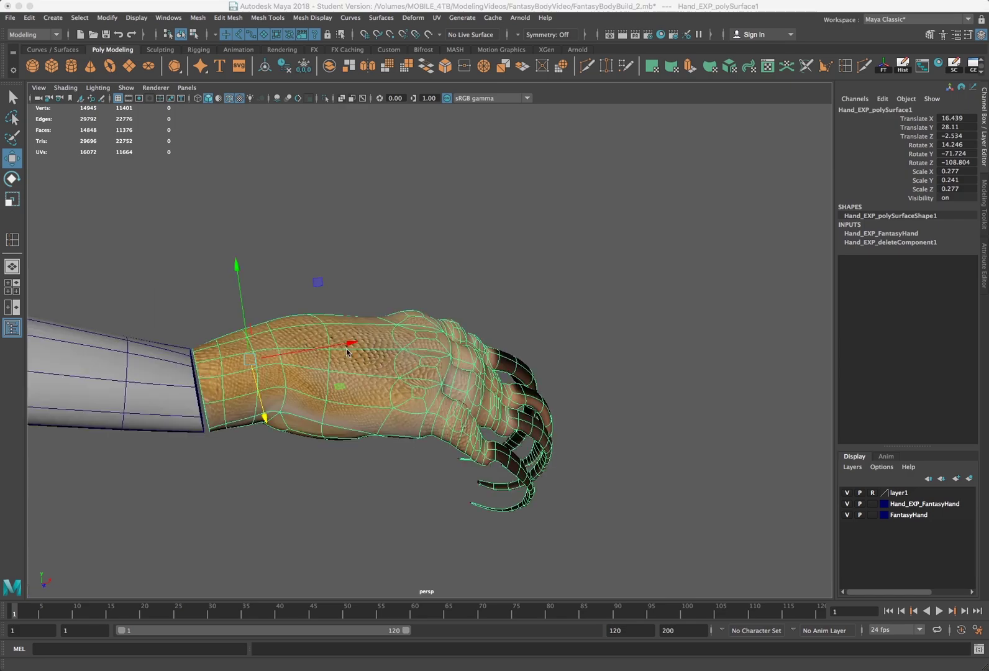
pyautogui.click(27, 18)
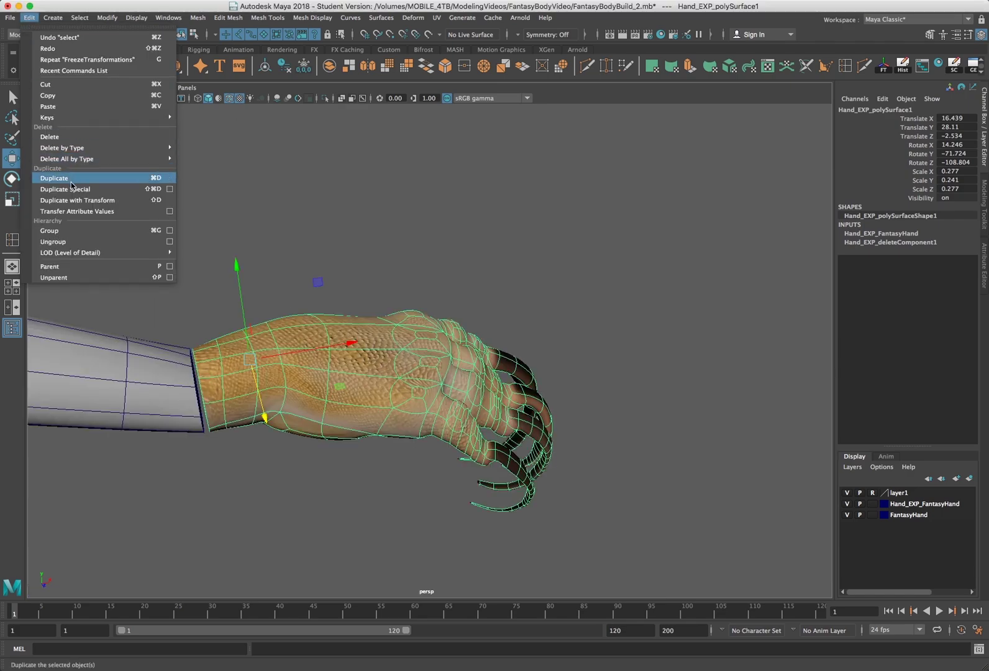
pyautogui.click(170, 189)
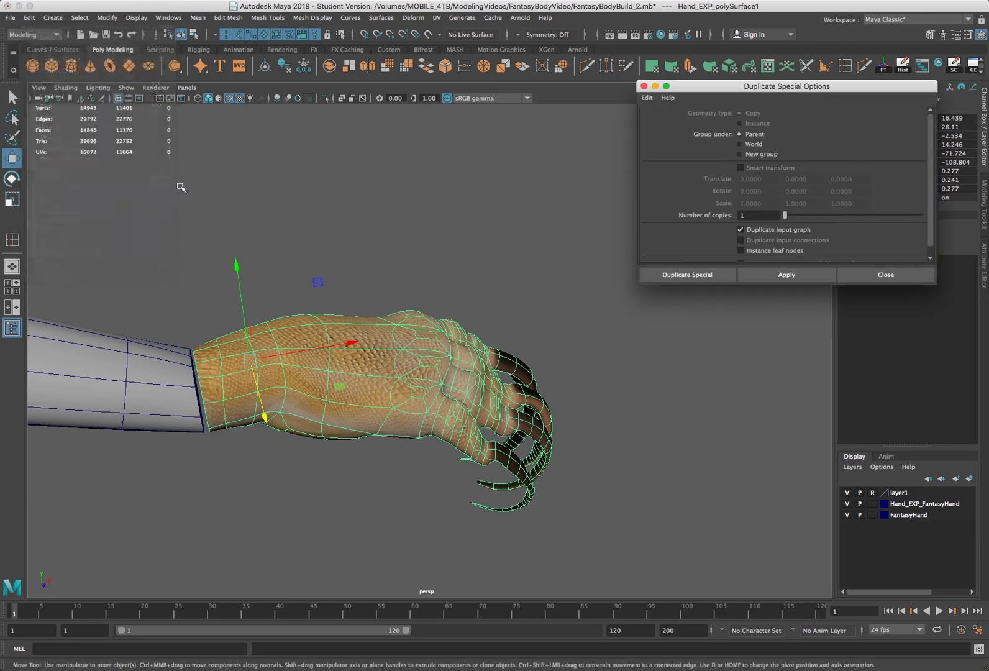
pyautogui.scroll(-2, 860, 195)
pyautogui.click(905, 279)
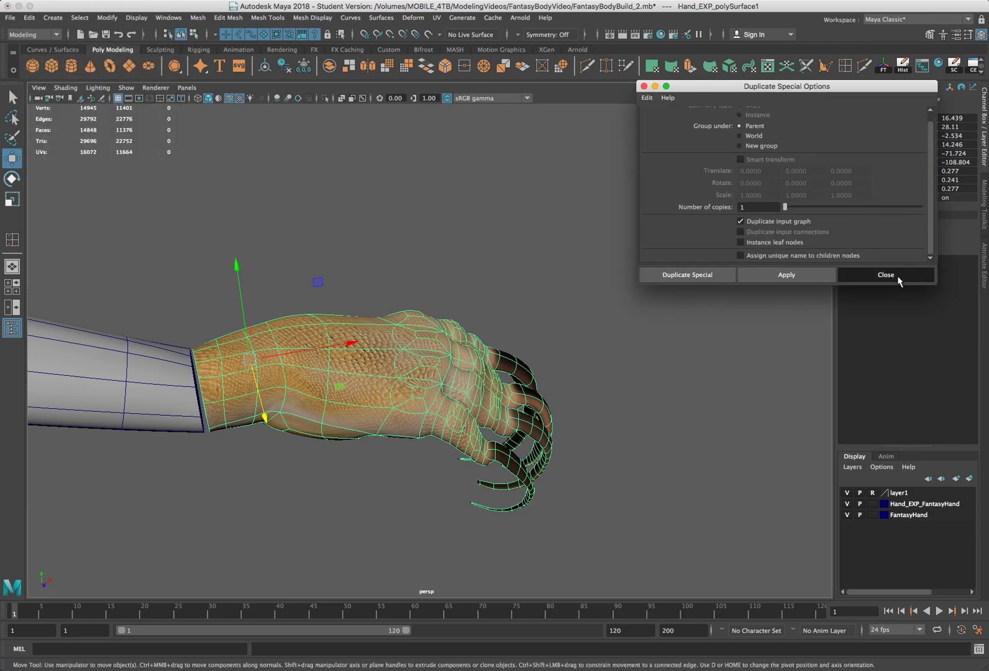
# Duplicate the placed hand and move the copy clear of the arm, to about 2.487 in Translate Z.
pyautogui.scroll(-4, 342, 243)
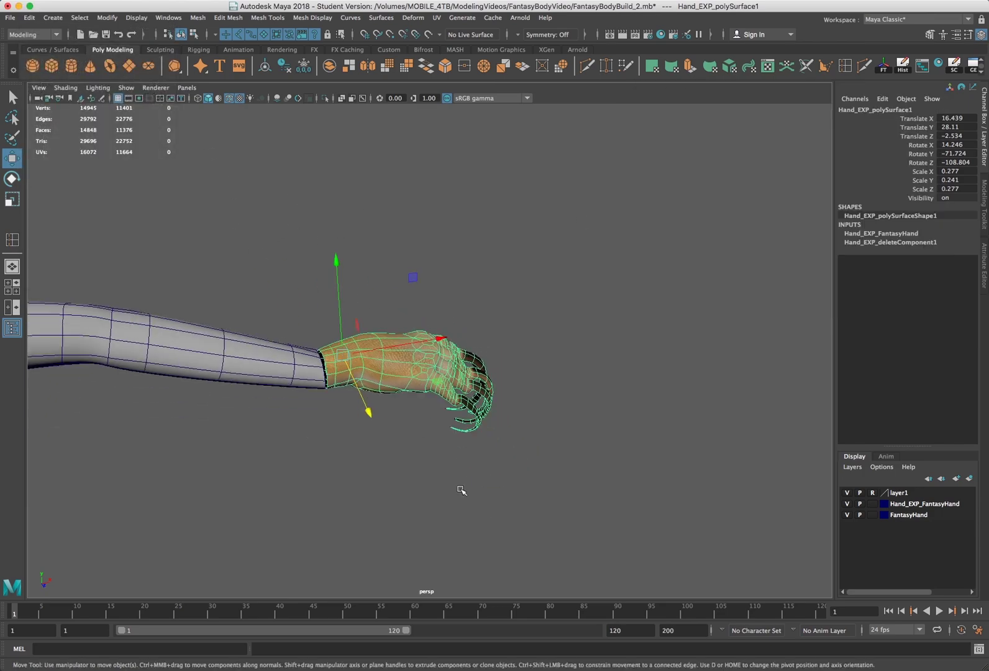
pyautogui.hotkey('ctrl', 'd')
pyautogui.moveTo(369, 412); pyautogui.dragTo(442, 538)
pyautogui.keyDown('alt'); pyautogui.moveTo(593, 364); pyautogui.dragTo(562, 323); pyautogui.keyUp('alt')
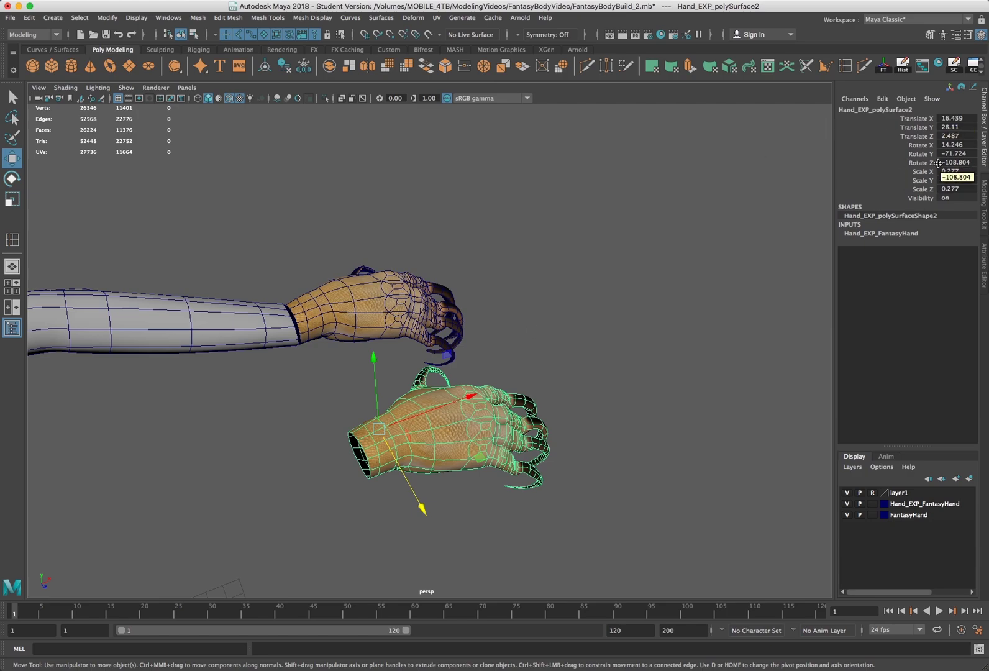
# Freeze the transformations of the duplicated hand.
pyautogui.click(113, 18)
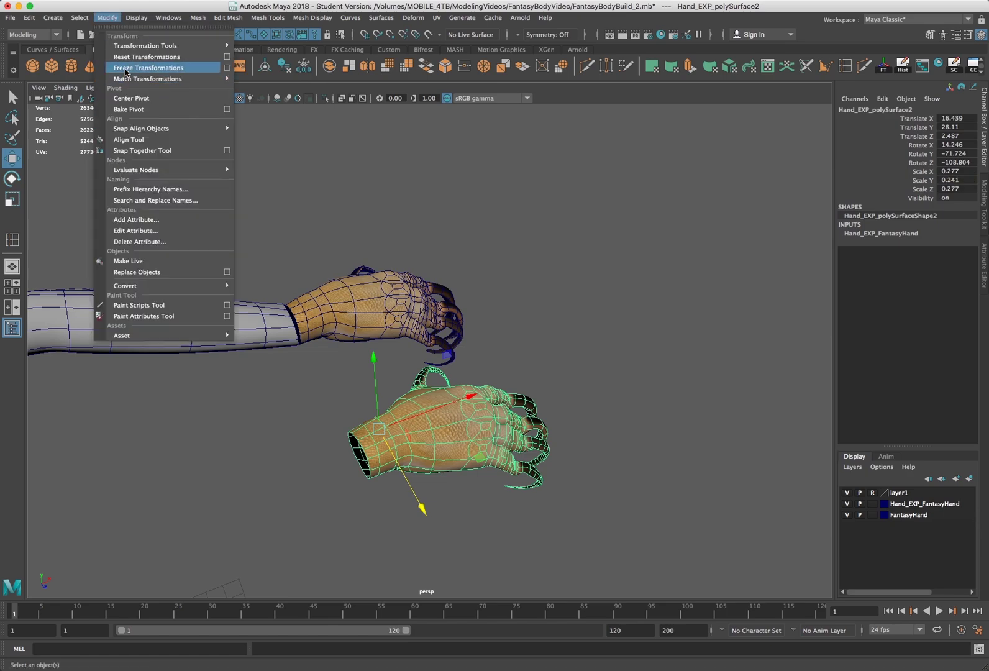
pyautogui.click(849, 175)
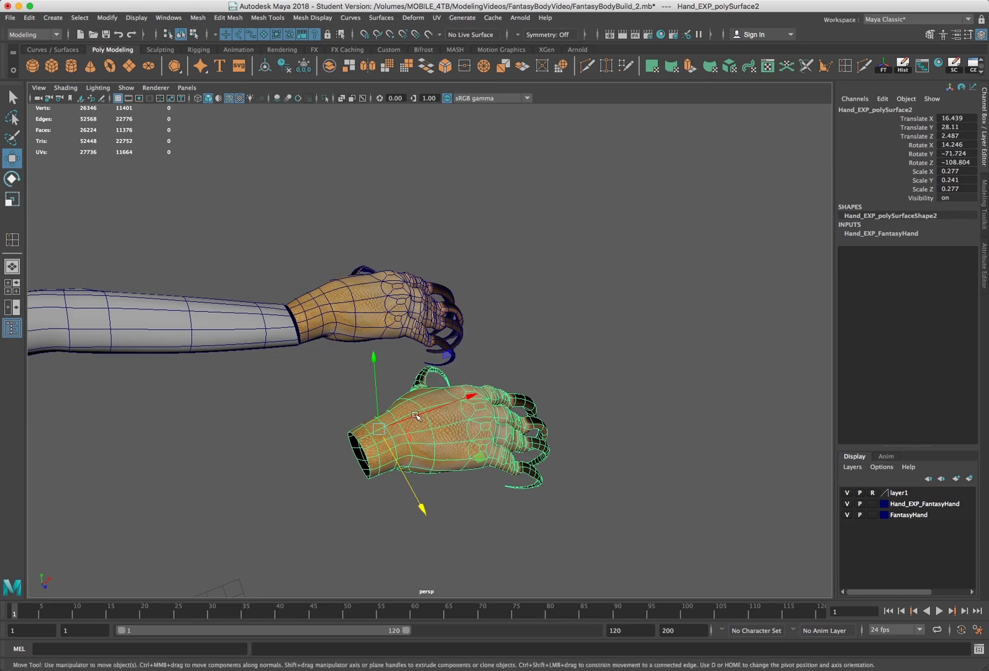
pyautogui.click(107, 18)
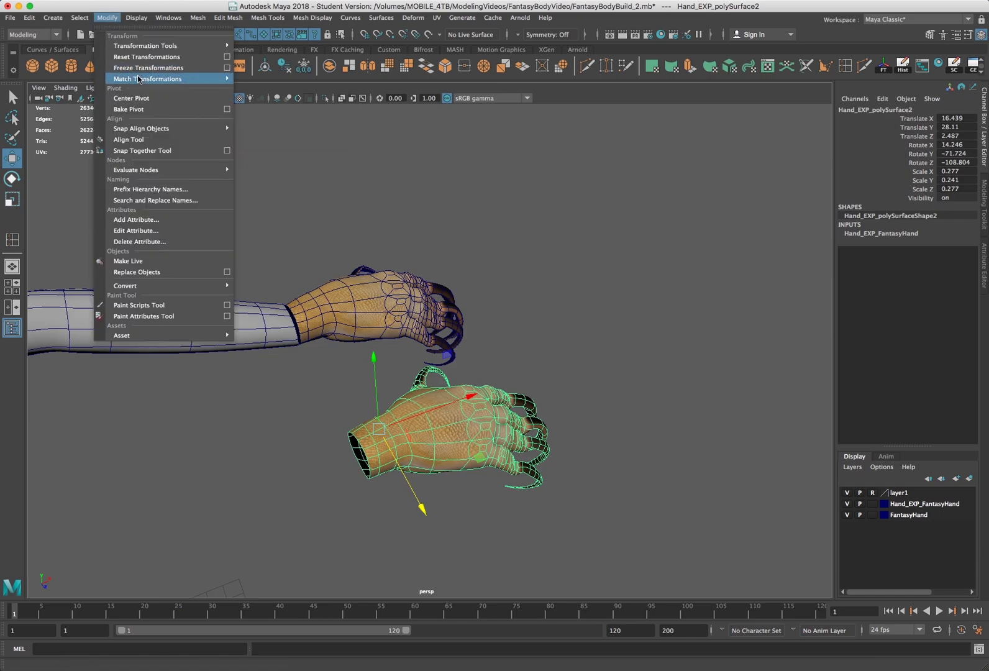
pyautogui.click(148, 68)
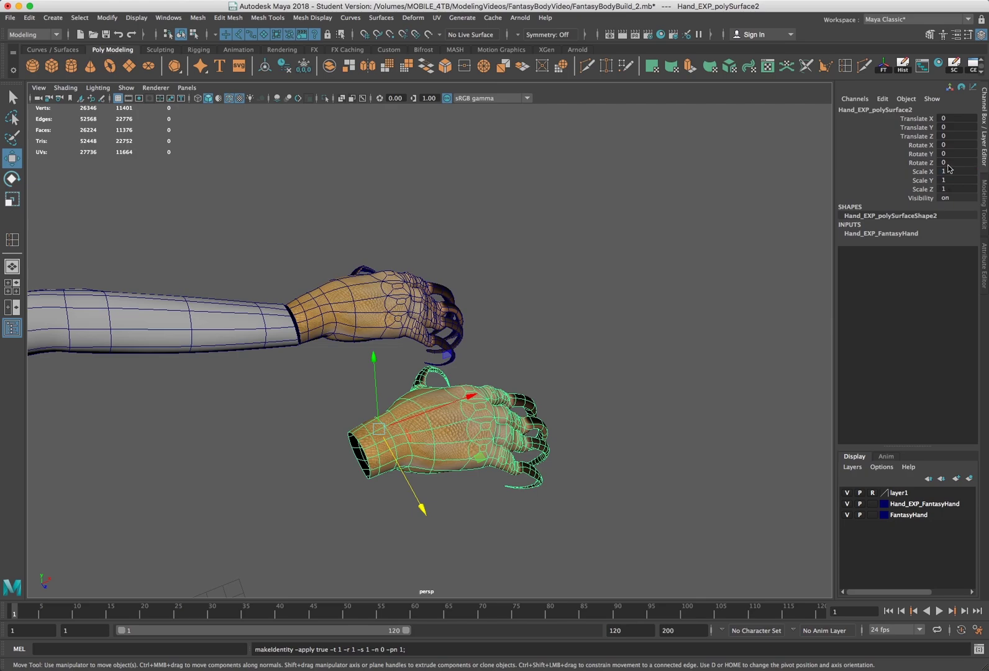
# Mirror the duplicated hand by setting its Scale X, Y and Z to -1.
pyautogui.moveTo(953, 169); pyautogui.dragTo(954, 189)
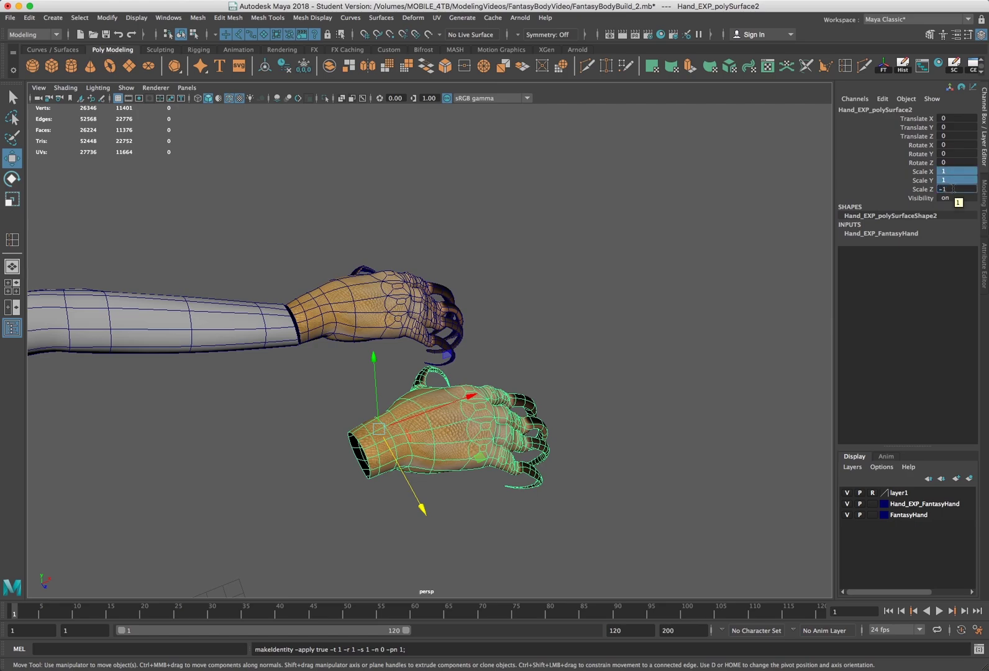
pyautogui.write('-1')
pyautogui.press('Return')
pyautogui.click(641, 358)
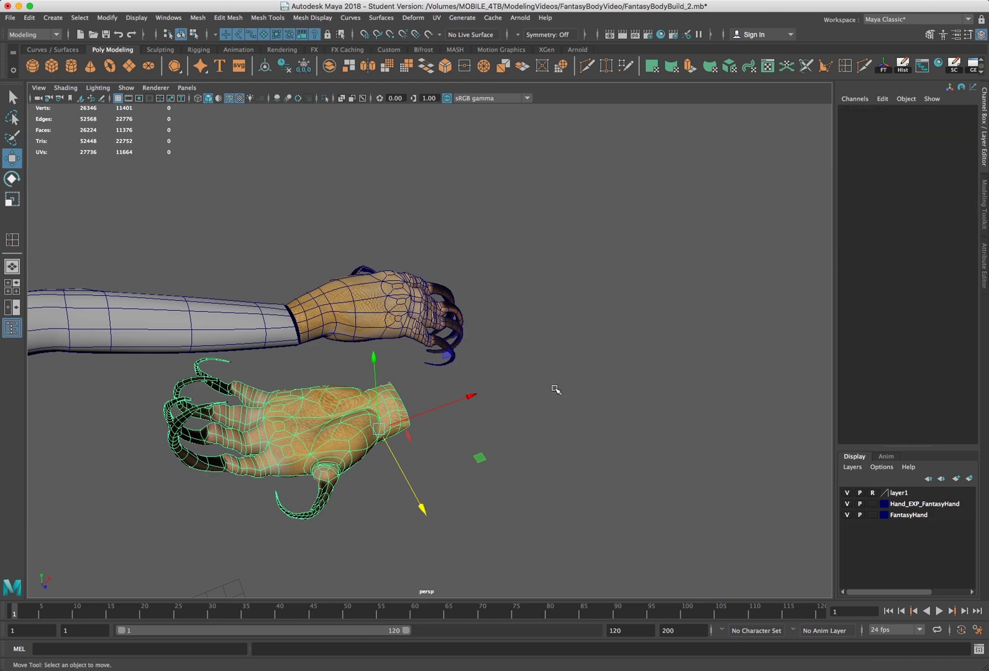
# Rotate the mirrored hand until its wrist faces the arm, and move it onto the arm's open end over the original.
pyautogui.click(376, 411)
pyautogui.press('e')
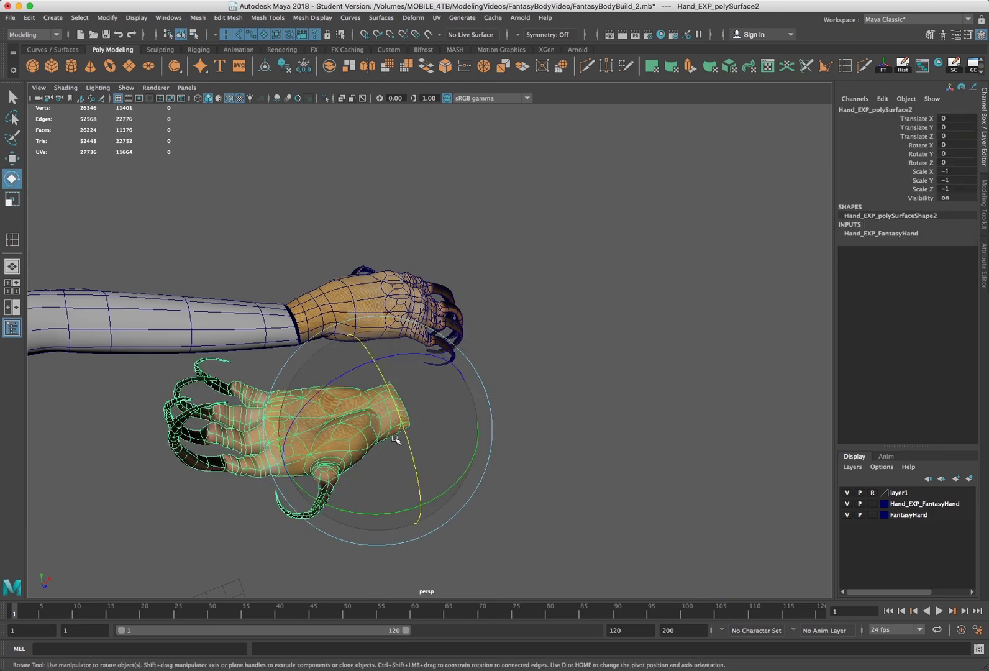
pyautogui.moveTo(413, 463); pyautogui.dragTo(394, 354)
pyautogui.moveTo(410, 457); pyautogui.dragTo(341, 389)
pyautogui.moveTo(310, 471); pyautogui.dragTo(498, 436)
pyautogui.moveTo(459, 489); pyautogui.dragTo(450, 402)
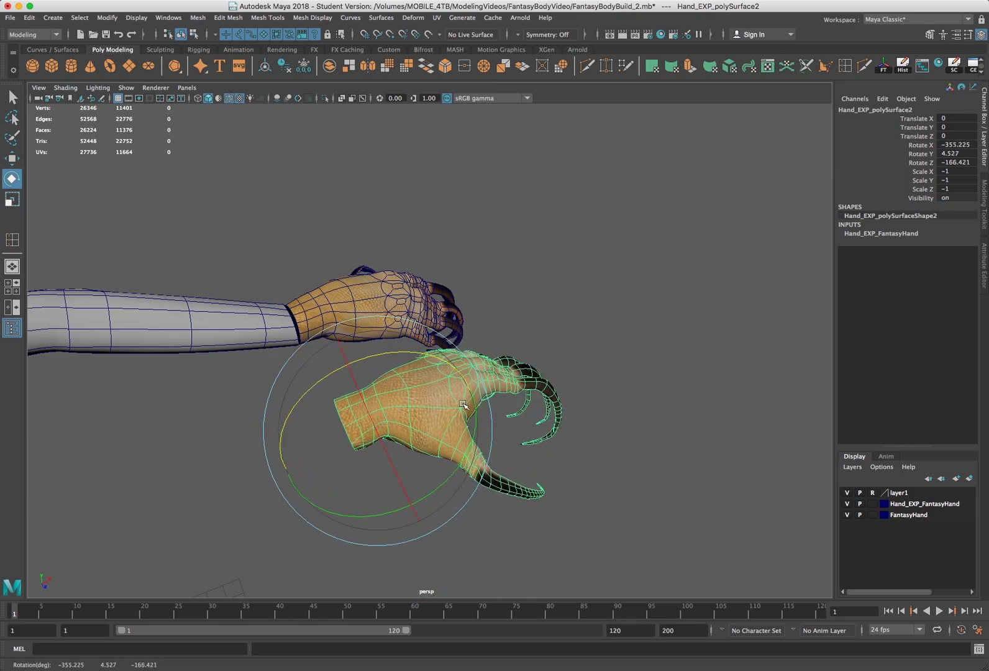
pyautogui.moveTo(491, 441); pyautogui.dragTo(492, 435)
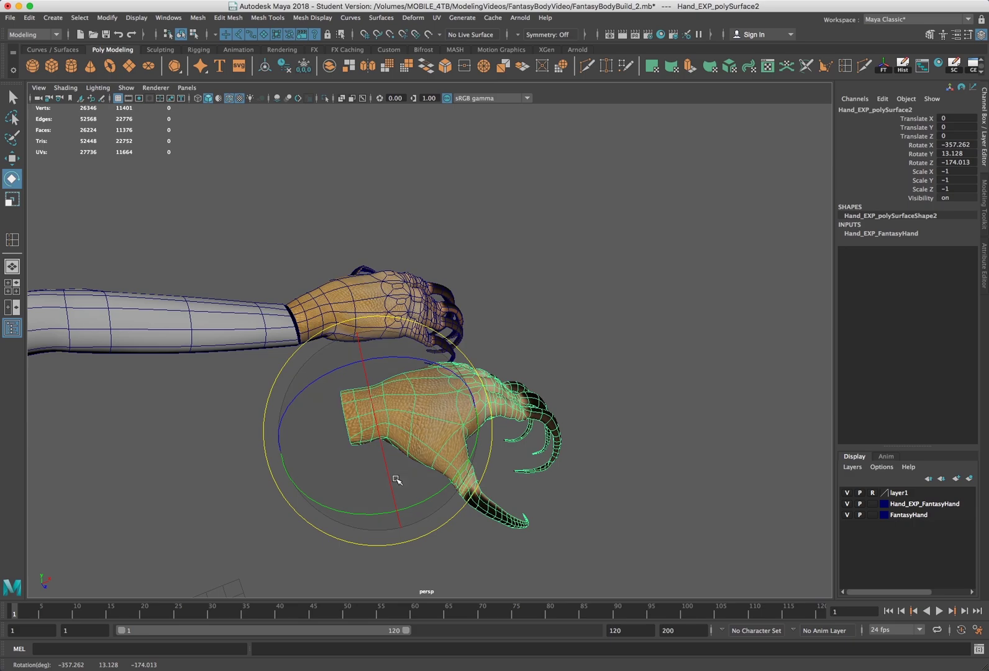
pyautogui.press('w')
pyautogui.moveTo(420, 507); pyautogui.dragTo(359, 395)
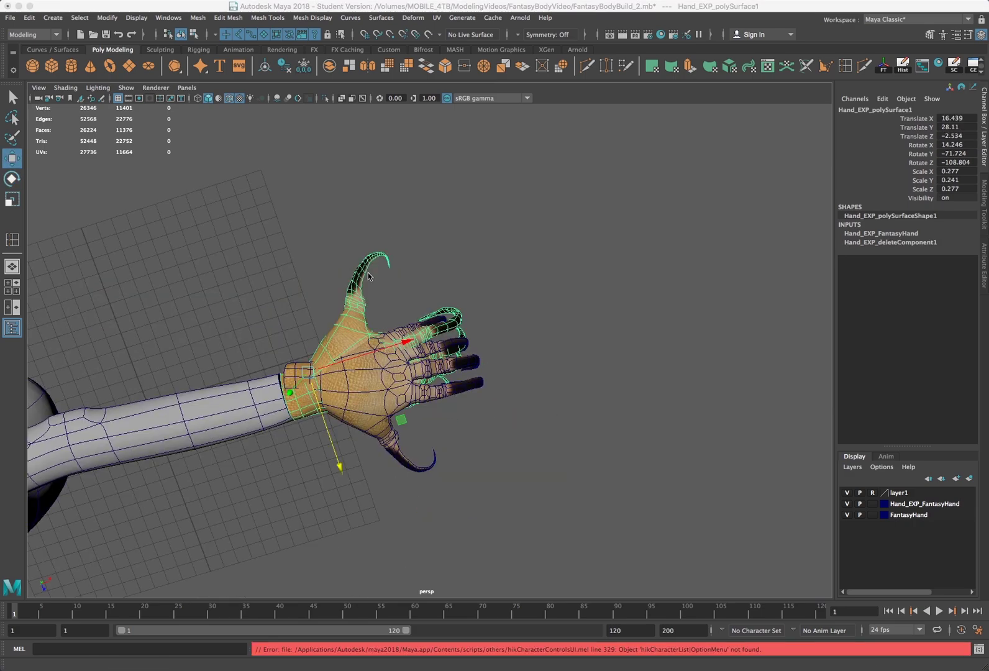
# Delete the original hand, keeping the mirrored copy on the arm.
pyautogui.click(368, 276)
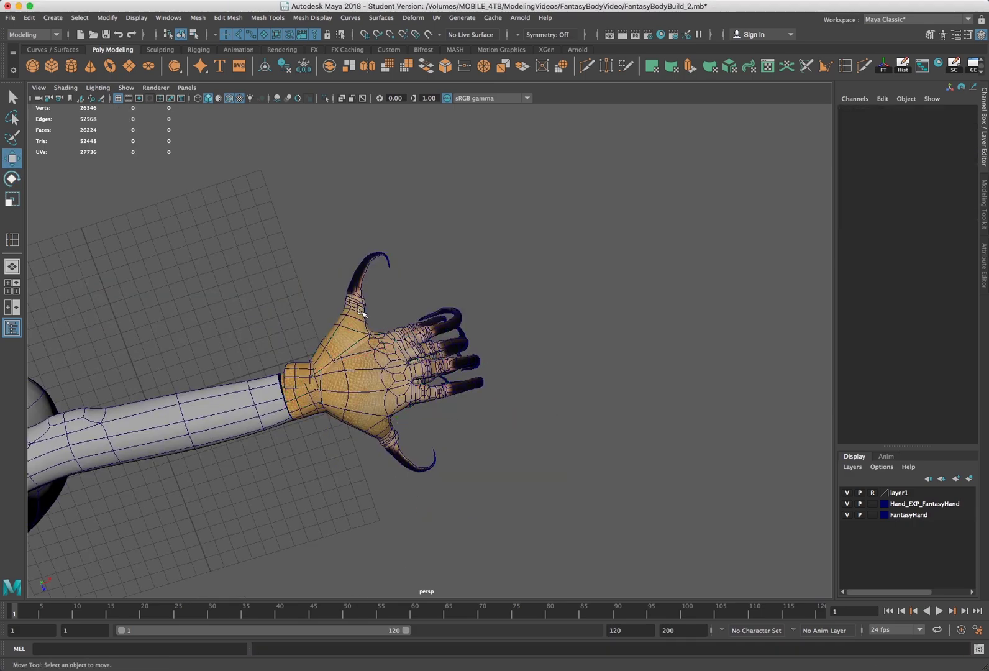
pyautogui.click(361, 311)
pyautogui.press('Delete')
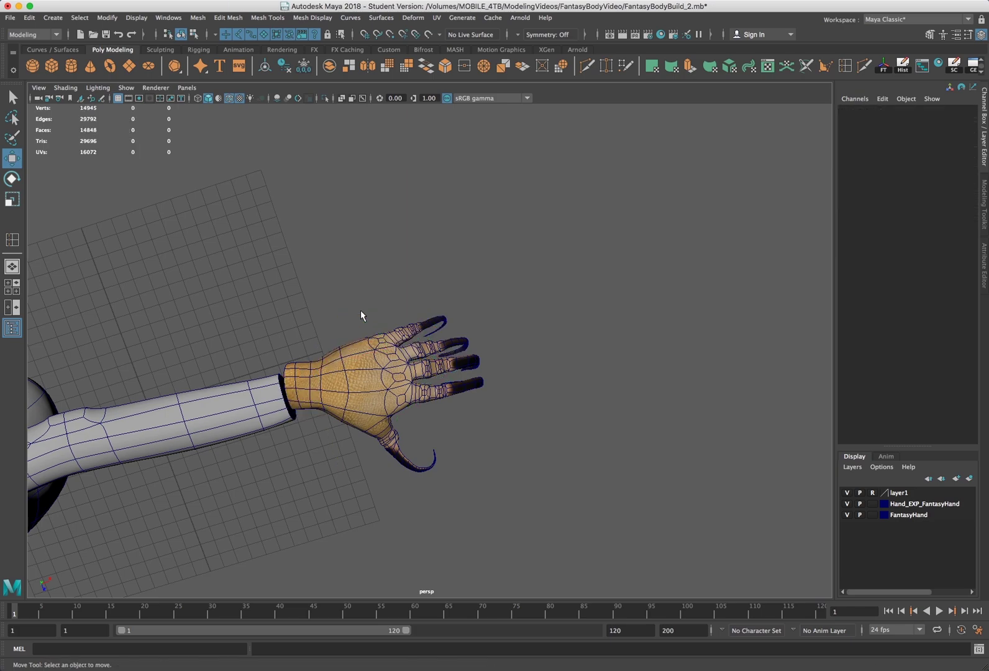
# Select the mirrored hand and examine how it lines up with the arm and torso from several angles.
pyautogui.click(358, 358)
pyautogui.keyDown('alt'); pyautogui.moveTo(359, 358); pyautogui.dragTo(510, 355); pyautogui.keyUp('alt')
pyautogui.scroll(-5, 447, 385)
pyautogui.keyDown('alt'); pyautogui.moveTo(421, 400); pyautogui.dragTo(550, 339); pyautogui.keyUp('alt')
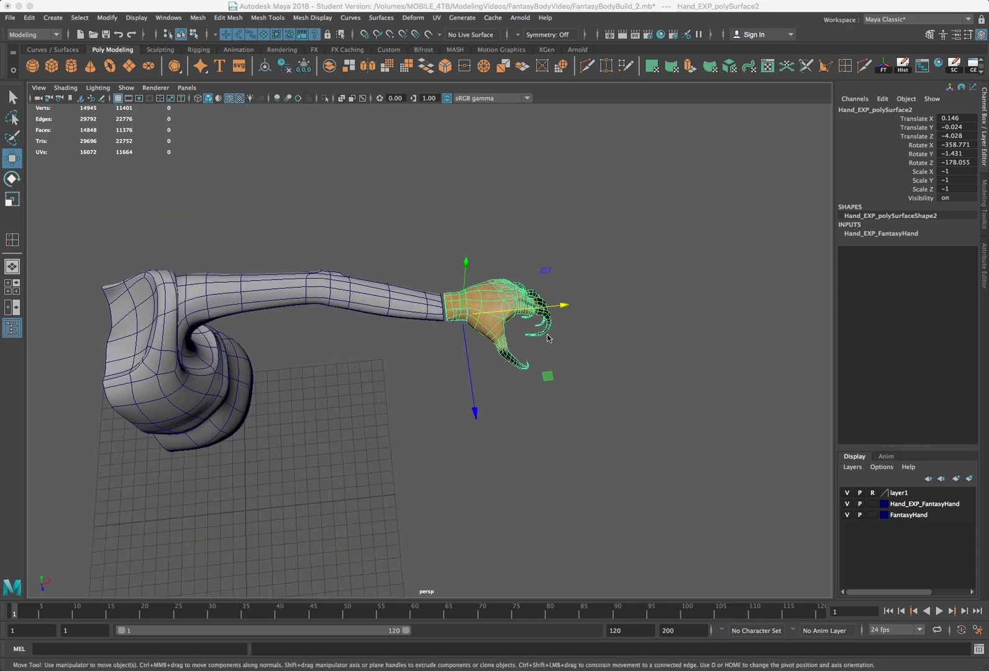
pyautogui.keyDown('alt'); pyautogui.moveTo(538, 347); pyautogui.dragTo(501, 319); pyautogui.keyUp('alt')
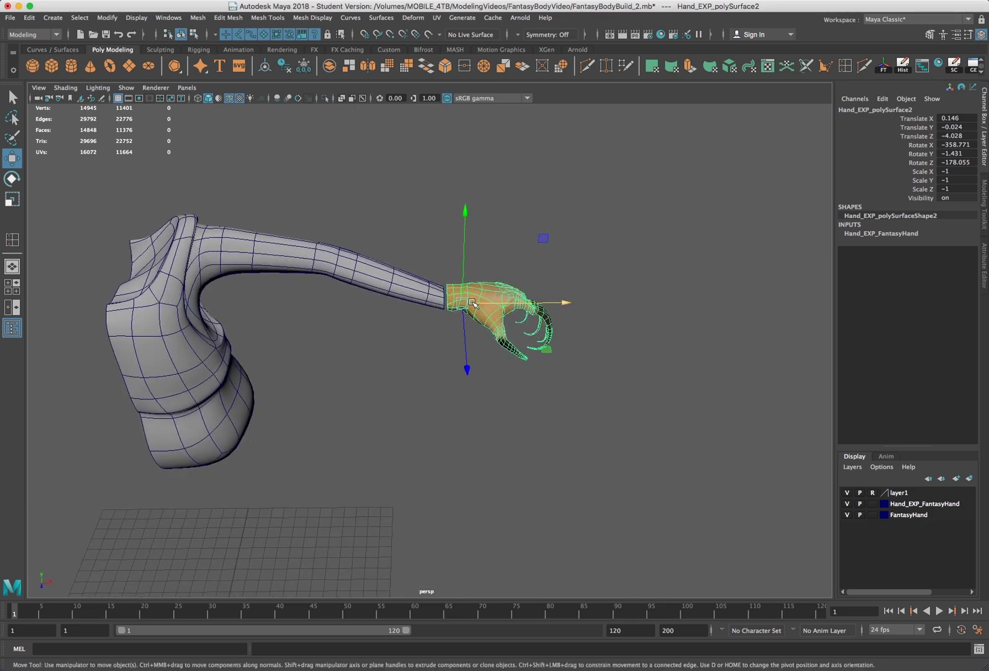
# Try turning the hand at the wrist so its palm faces forward, with Rotate X about -261.7.
pyautogui.press('e')
pyautogui.moveTo(465, 281); pyautogui.dragTo(560, 272)
pyautogui.press('w')
pyautogui.moveTo(461, 305); pyautogui.dragTo(457, 291)
pyautogui.keyDown('alt'); pyautogui.moveTo(525, 344); pyautogui.dragTo(530, 307); pyautogui.keyUp('alt')
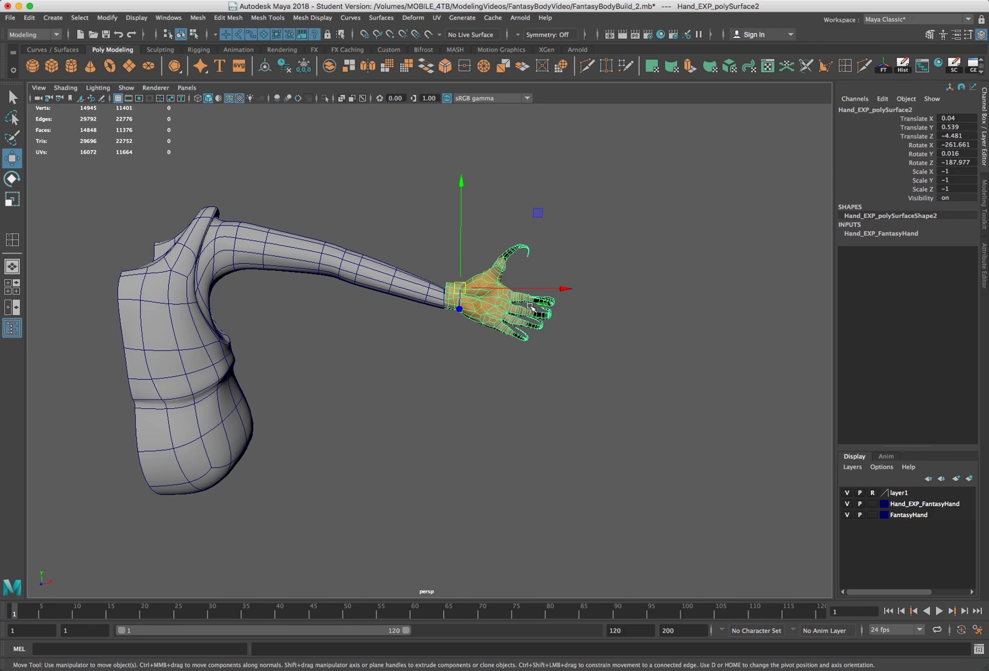
pyautogui.press('z')
# Tilt the hand down at the wrist to a rotation of about -366.4, 0.03, -188.4 and reposition it against the arm.
pyautogui.keyDown('alt'); pyautogui.moveTo(532, 306); pyautogui.dragTo(476, 304); pyautogui.keyUp('alt')
pyautogui.press('e')
pyautogui.press('w')
pyautogui.press('e')
pyautogui.moveTo(551, 281)
pyautogui.mouseDown()
pyautogui.moveTo(566, 261)
pyautogui.moveTo(567, 278)
pyautogui.mouseUp()
pyautogui.press('w')
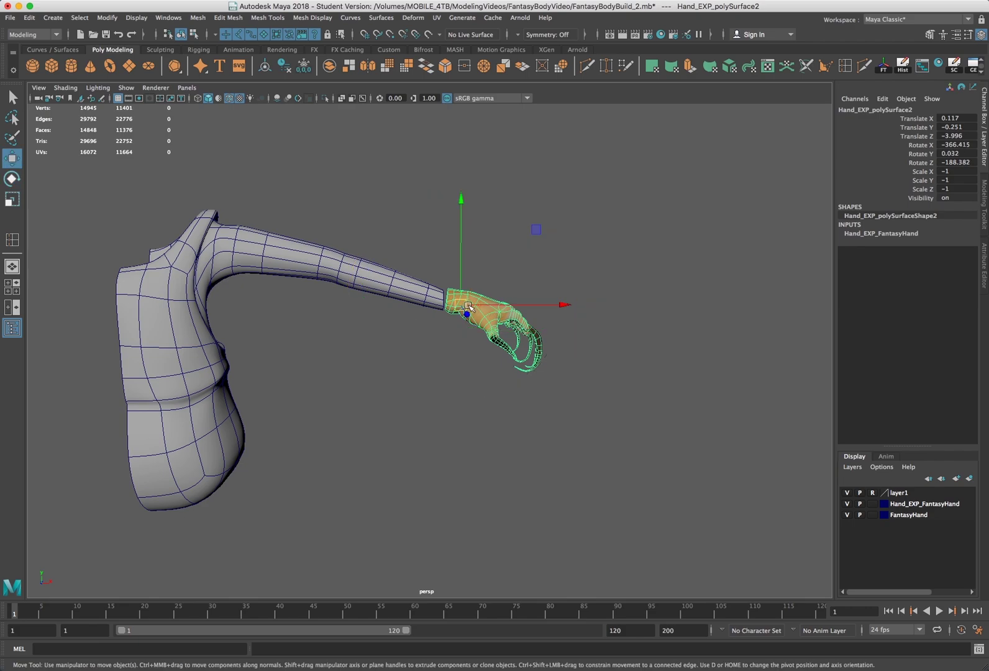
pyautogui.moveTo(464, 306); pyautogui.dragTo(462, 307)
# Fine-tune the hand's rotation and move it outward, leaving a small gap between its wrist and the arm's open end.
pyautogui.keyDown('alt'); pyautogui.moveTo(551, 323); pyautogui.dragTo(521, 320); pyautogui.keyUp('alt')
pyautogui.press('e')
pyautogui.moveTo(528, 249); pyautogui.dragTo(525, 258)
pyautogui.press('w')
pyautogui.moveTo(453, 317); pyautogui.dragTo(494, 299)
pyautogui.press('e')
pyautogui.keyDown('alt'); pyautogui.moveTo(410, 435); pyautogui.dragTo(516, 398); pyautogui.keyUp('alt')
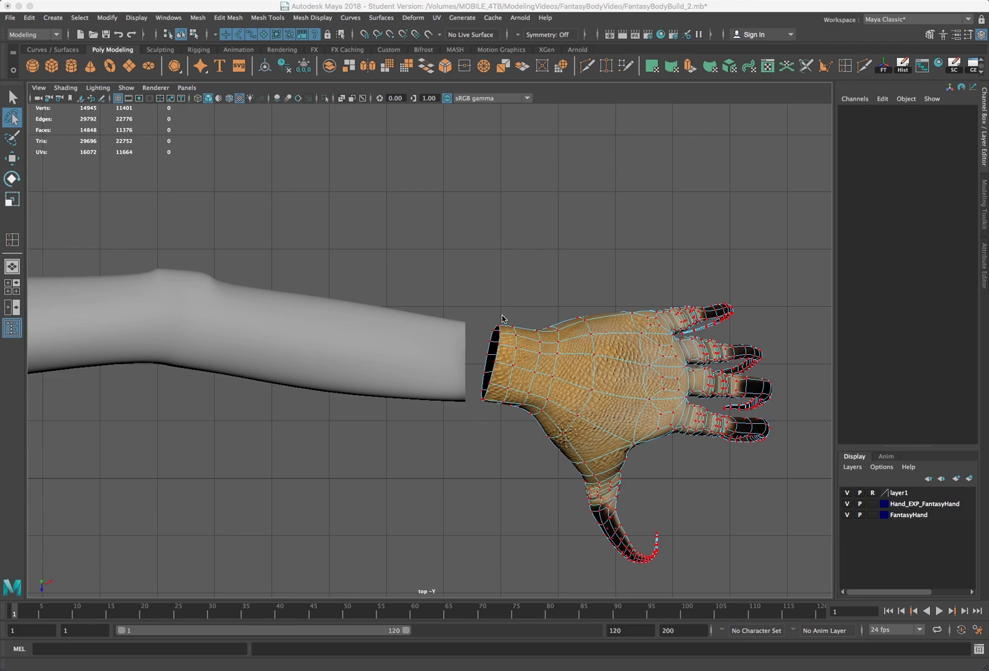
# Select the hand's wrist vertices in the top view and try snapping them along X to a grid line.
pyautogui.moveTo(503, 318)
pyautogui.mouseDown()
pyautogui.moveTo(494, 411)
pyautogui.moveTo(470, 379)
pyautogui.moveTo(491, 320)
pyautogui.moveTo(512, 331)
pyautogui.mouseUp()
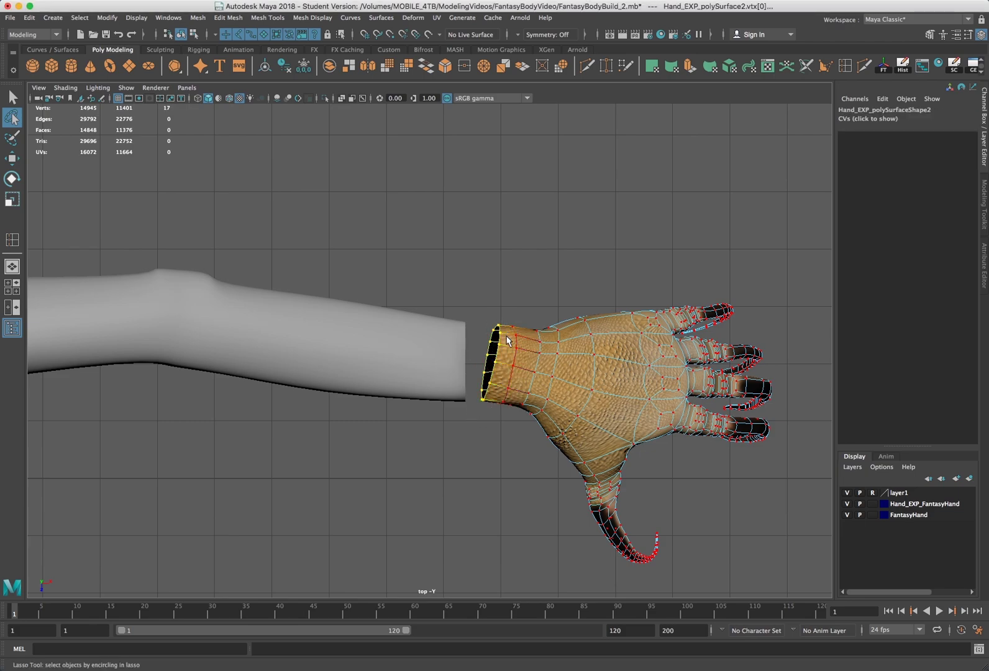
pyautogui.press('w')
pyautogui.moveTo(562, 369); pyautogui.dragTo(516, 364)
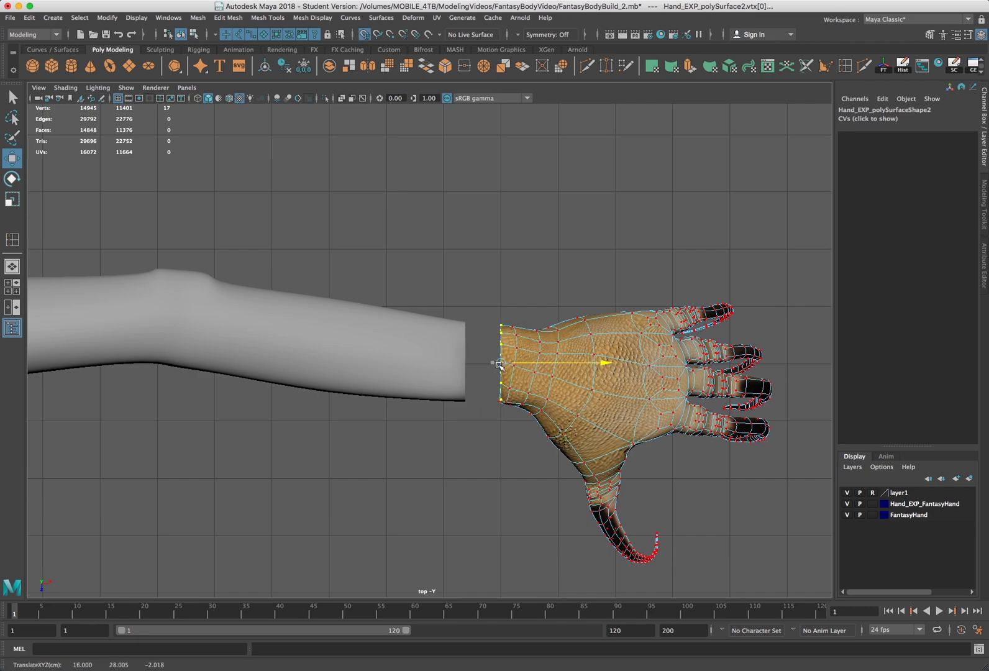
pyautogui.press('super+z')
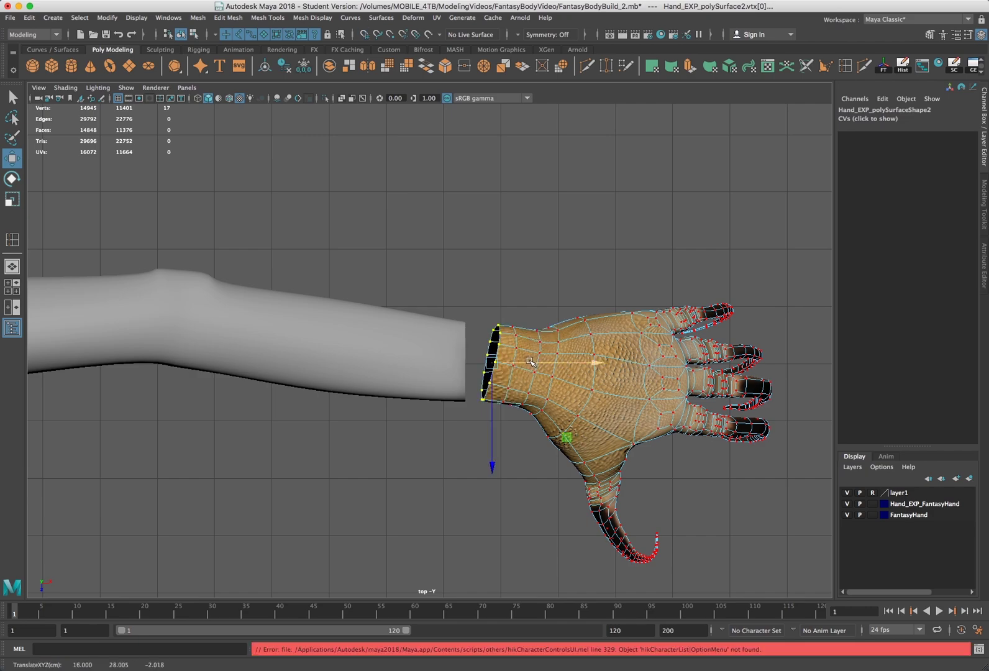
# Show the model in wireframe and limit the vertex selection to the border of the hand's wrist opening.
pyautogui.press('4')
pyautogui.click(538, 329)
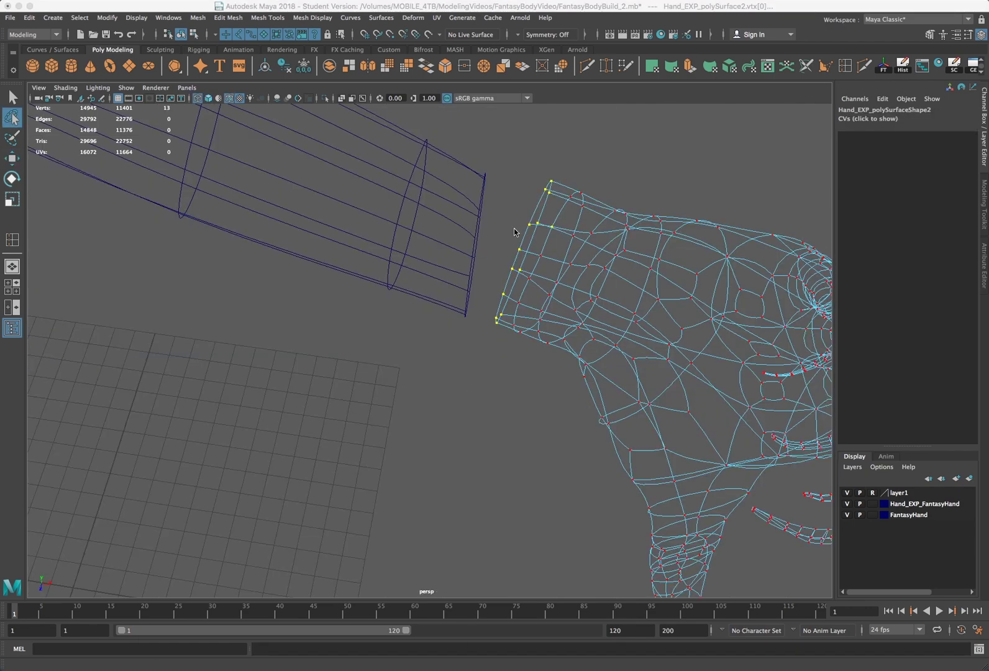
pyautogui.moveTo(558, 224); pyautogui.dragTo(546, 237)
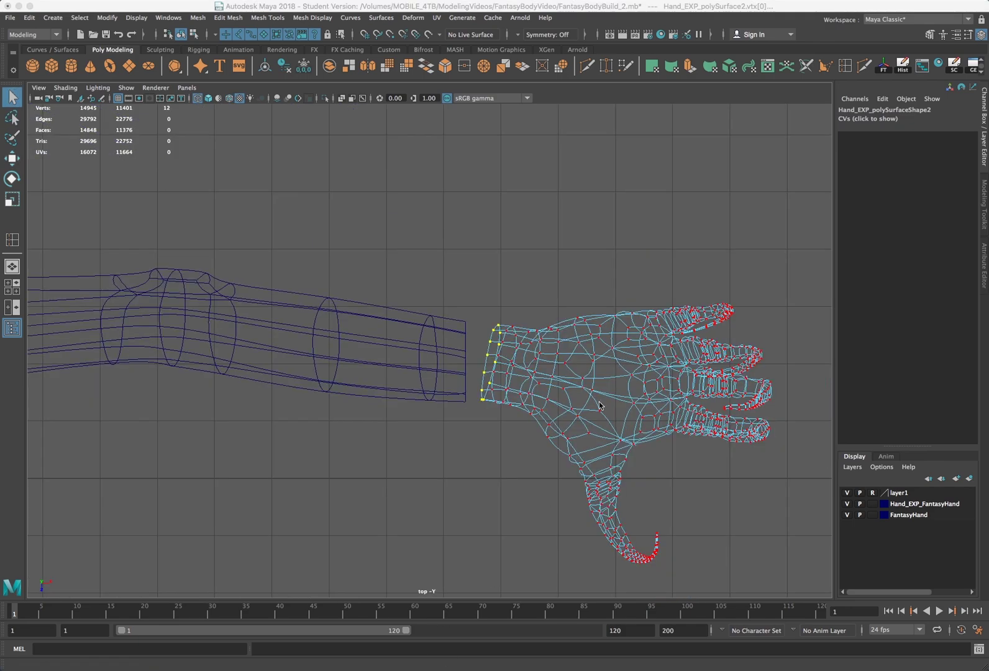
pyautogui.click(520, 281)
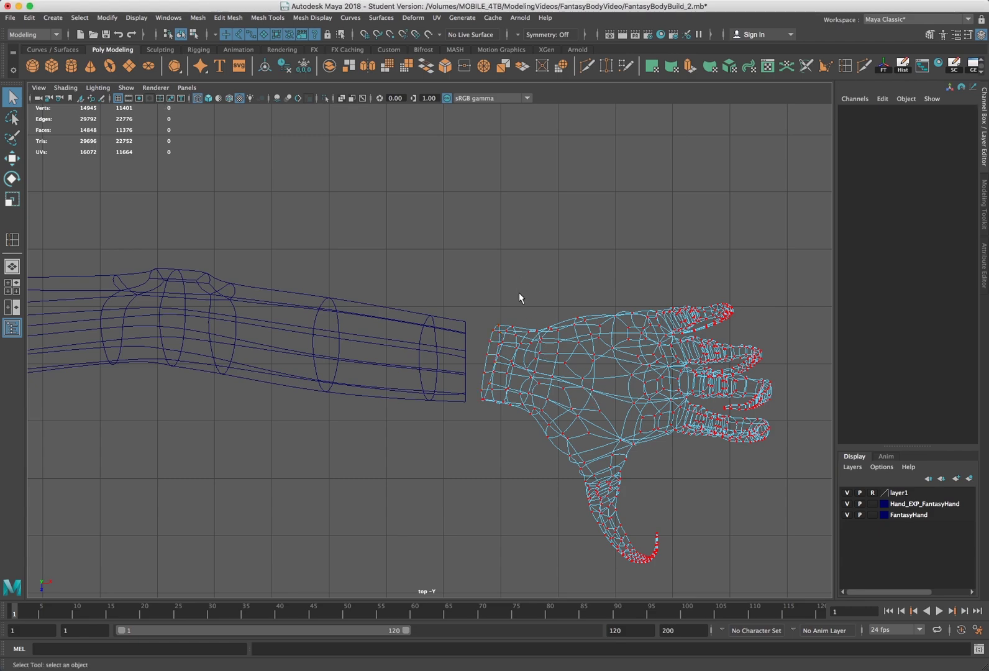
pyautogui.press('z')
# Align the wrist border vertices to one straight line along X, just short of the arm's end.
pyautogui.press('w')
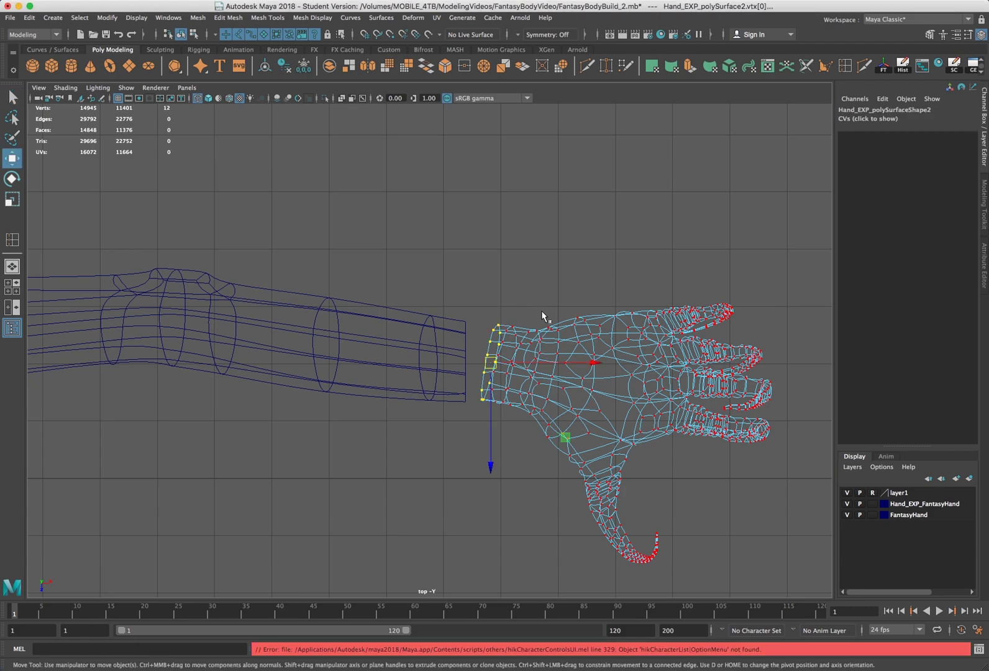
pyautogui.moveTo(590, 364); pyautogui.dragTo(483, 371)
pyautogui.moveTo(600, 360)
pyautogui.mouseDown()
pyautogui.moveTo(578, 359)
pyautogui.moveTo(600, 362)
pyautogui.mouseUp()
pyautogui.click(489, 316)
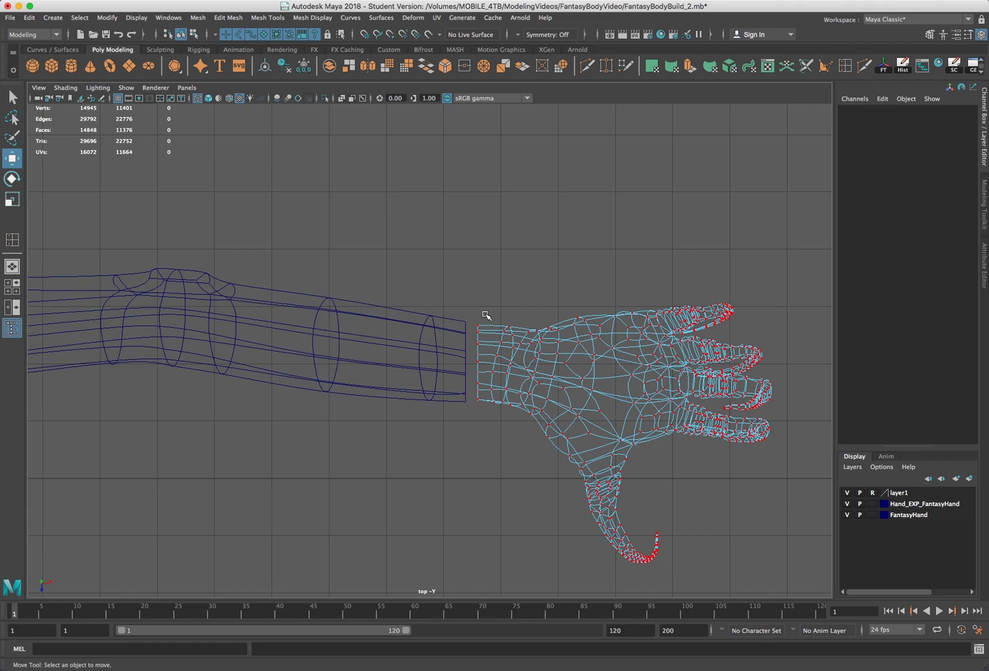
# Bring the arm into vertex editing and select the open-edge vertices of both the arm's end and the hand's wrist.
pyautogui.moveTo(483, 318); pyautogui.dragTo(476, 436)
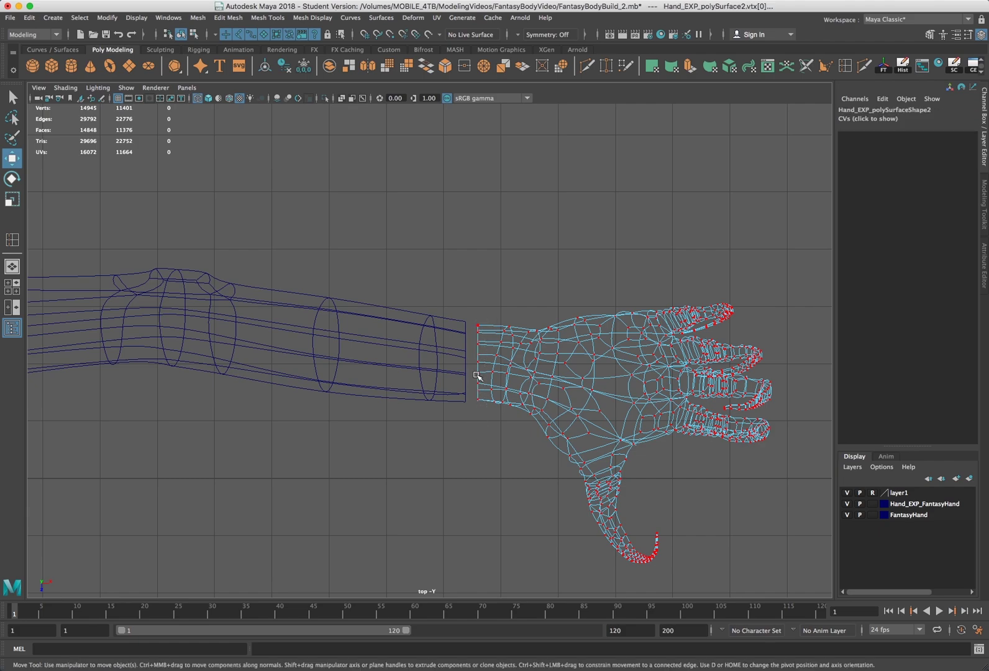
pyautogui.keyDown('shift'); pyautogui.click(465, 324); pyautogui.keyUp('shift')
pyautogui.keyDown('shift'); pyautogui.moveTo(460, 324); pyautogui.dragTo(411, 321, button='right'); pyautogui.keyUp('shift')
pyautogui.keyDown('shift'); pyautogui.moveTo(458, 407); pyautogui.dragTo(469, 310); pyautogui.keyUp('shift')
pyautogui.scroll(5, 486, 349)
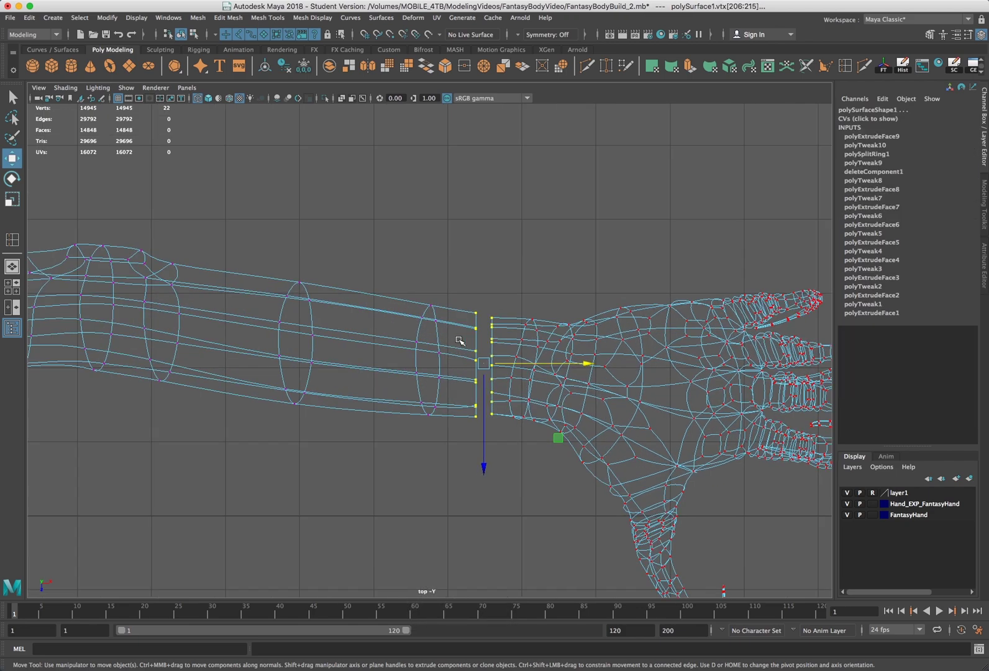
# Select the arm's end vertices alone, followed by the hand's wrist border vertices alone, to compare their vertex counts.
pyautogui.click(485, 294)
pyautogui.moveTo(494, 294); pyautogui.dragTo(471, 442)
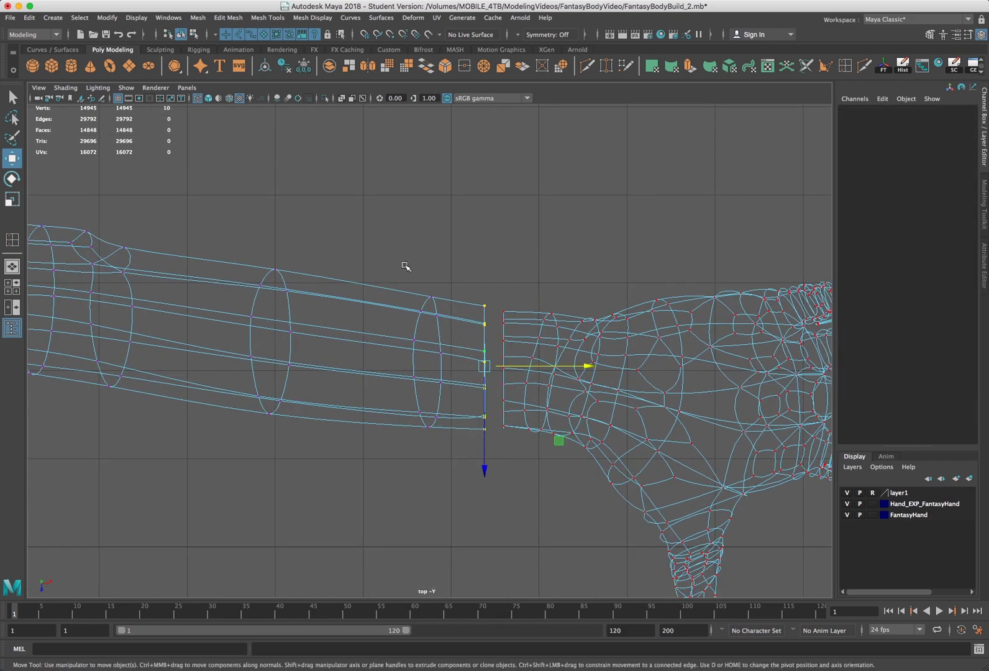
pyautogui.moveTo(515, 298); pyautogui.dragTo(499, 449)
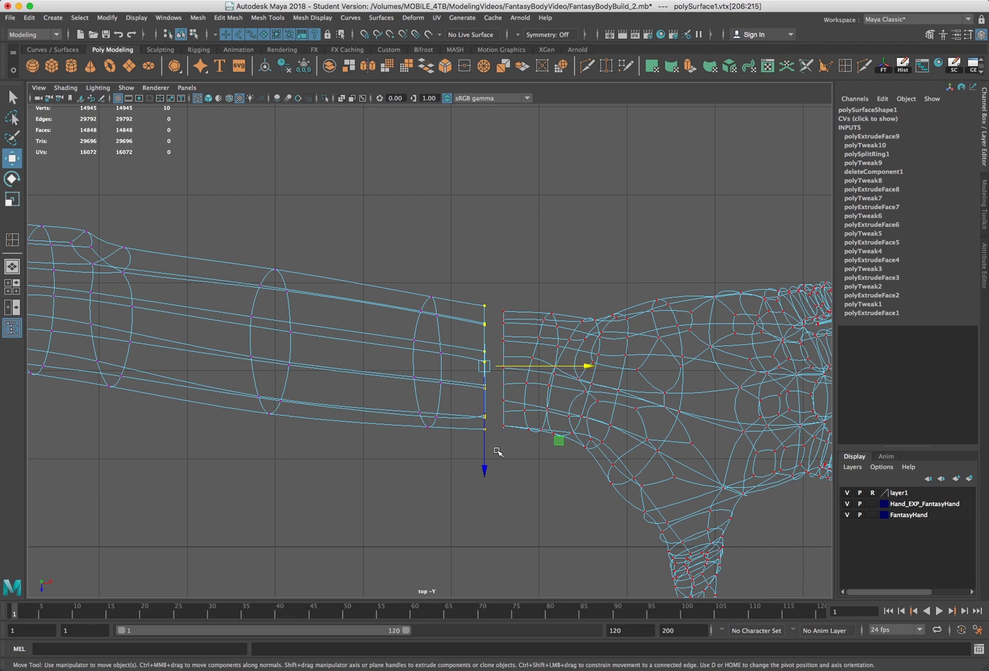
pyautogui.scroll(2, 559, 354)
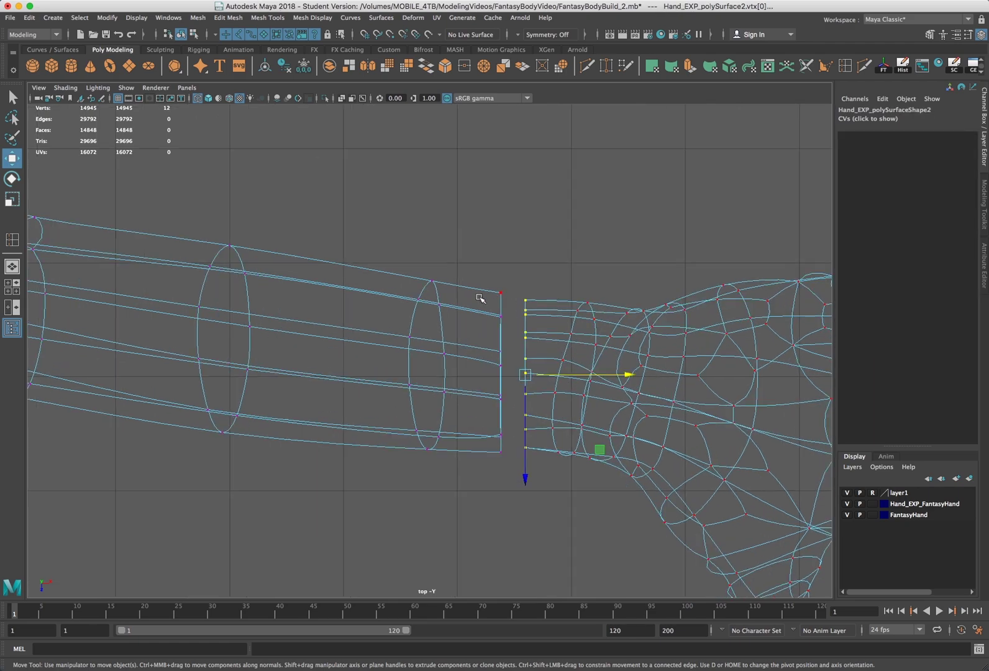
# Snap the hand's uppermost wrist border vertex onto the matching corner vertex of the arm's open end.
pyautogui.click(526, 301)
pyautogui.press('space')
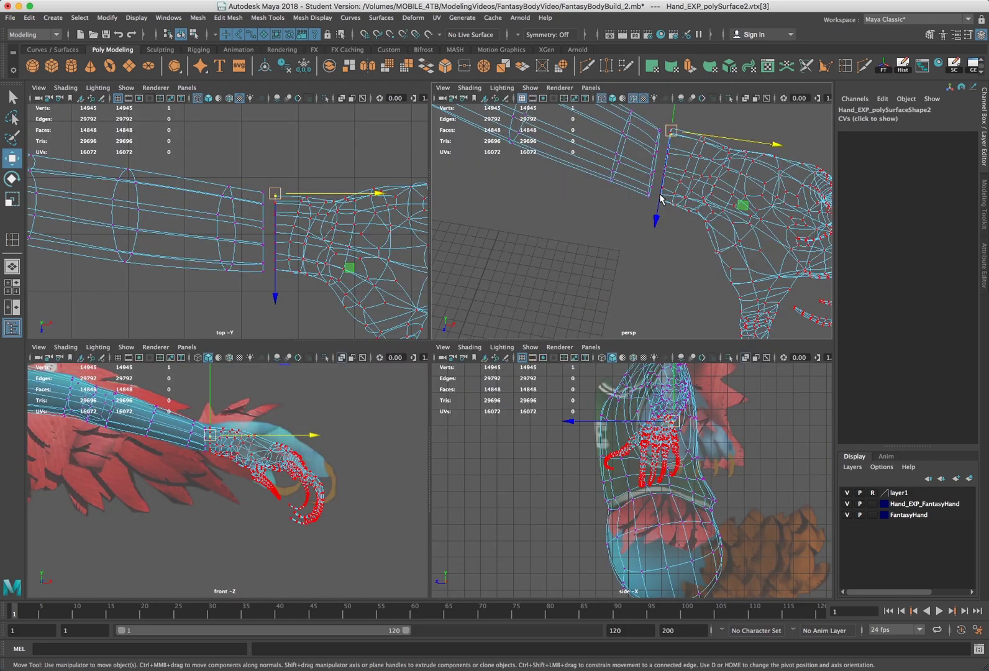
pyautogui.press('space')
pyautogui.keyDown('alt'); pyautogui.moveTo(626, 215); pyautogui.dragTo(591, 274); pyautogui.keyUp('alt')
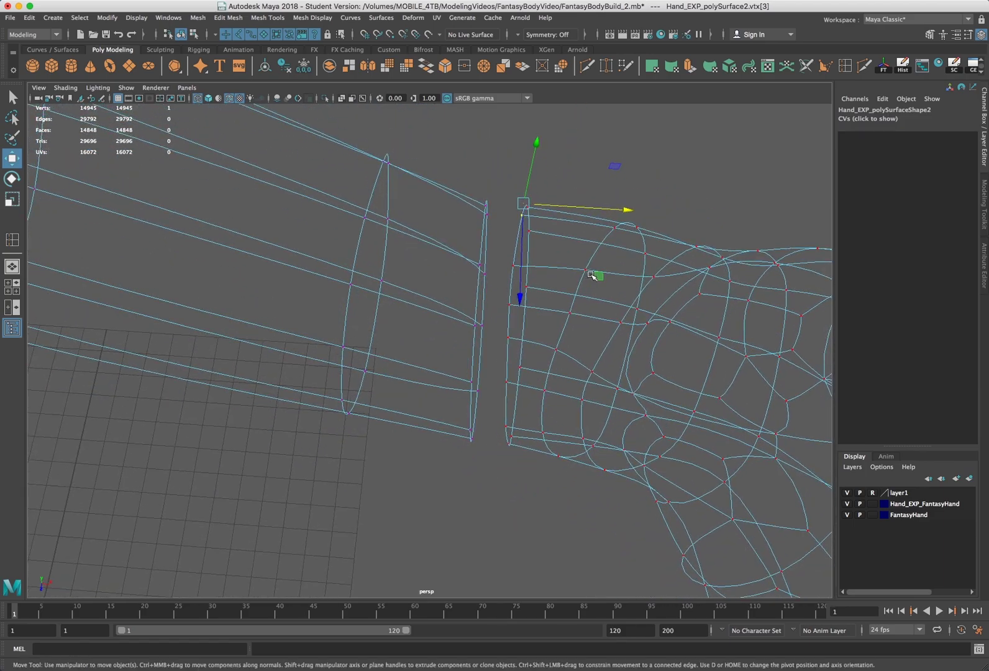
pyautogui.press('q')
pyautogui.keyDown('alt'); pyautogui.moveTo(480, 188); pyautogui.dragTo(481, 190); pyautogui.keyUp('alt')
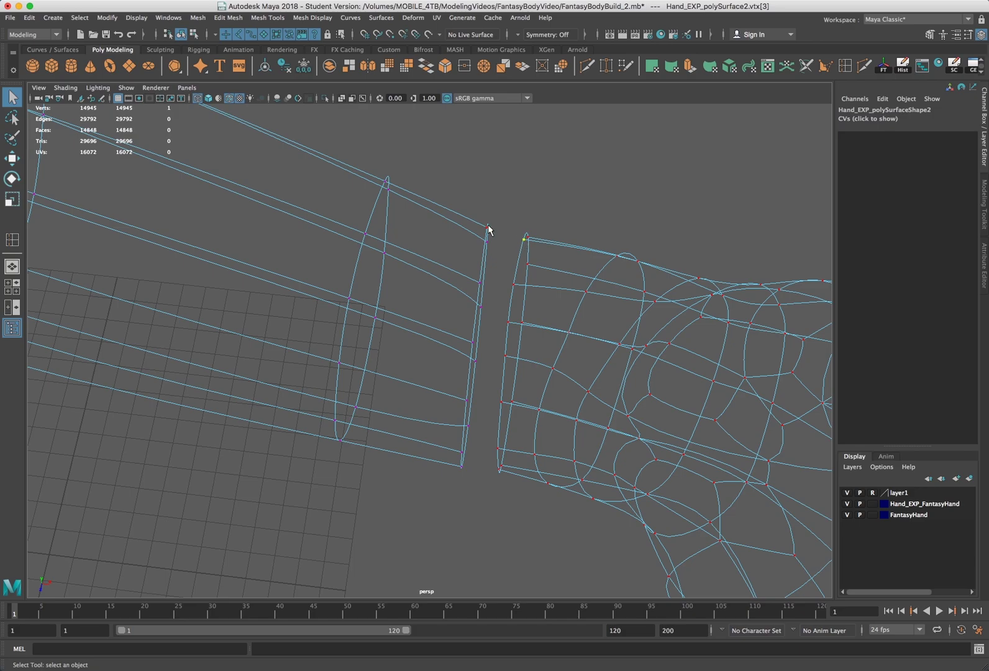
pyautogui.keyDown('alt'); pyautogui.moveTo(496, 228); pyautogui.dragTo(355, 227); pyautogui.keyUp('alt')
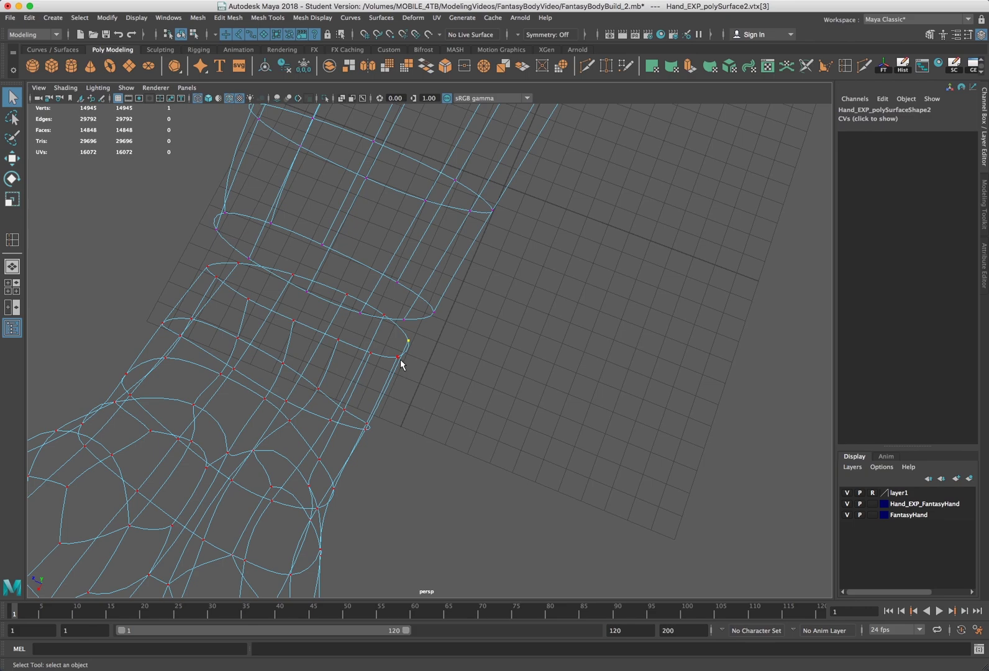
pyautogui.press('w')
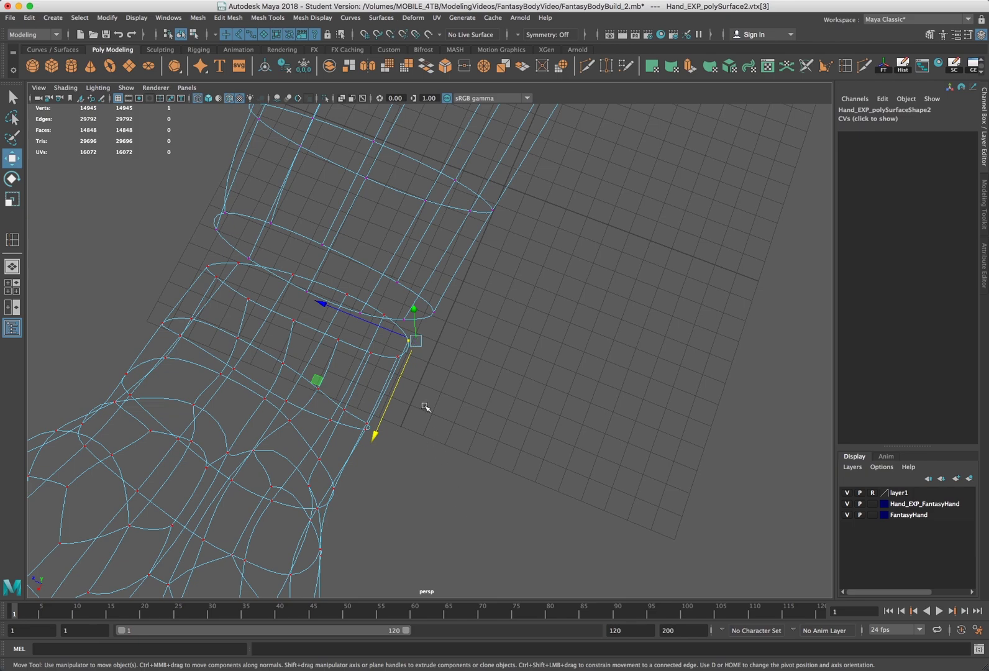
pyautogui.click(391, 36)
pyautogui.press('v')
pyautogui.moveTo(417, 341); pyautogui.dragTo(435, 330)
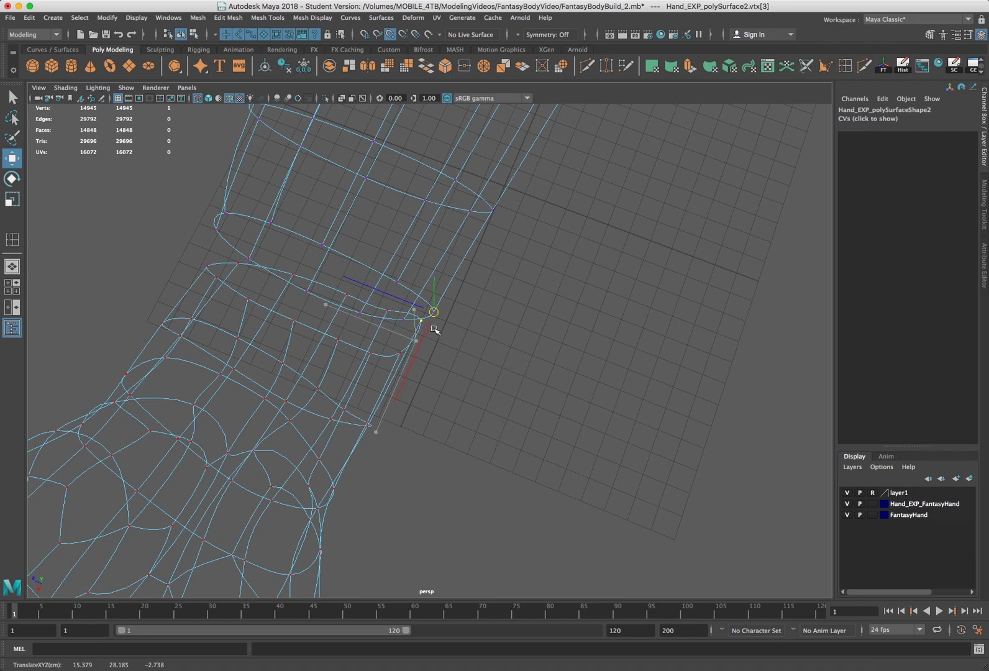
# Show both meshes unsmoothed and shaded, and re-snap the selected wrist vertex onto the arm's corner vertex.
pyautogui.press('1')
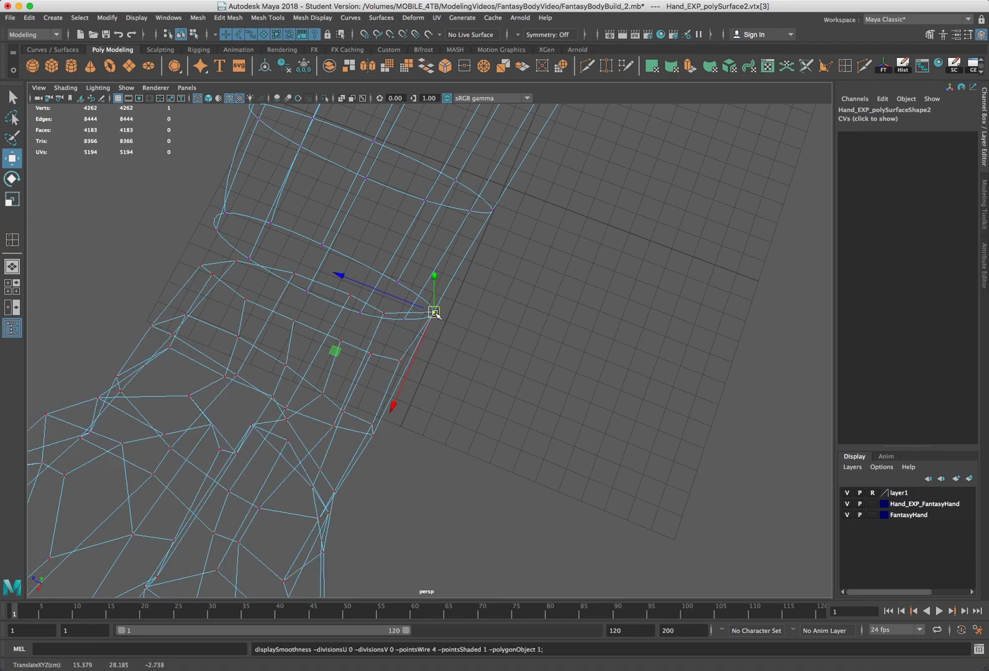
pyautogui.press('4')
pyautogui.press('5')
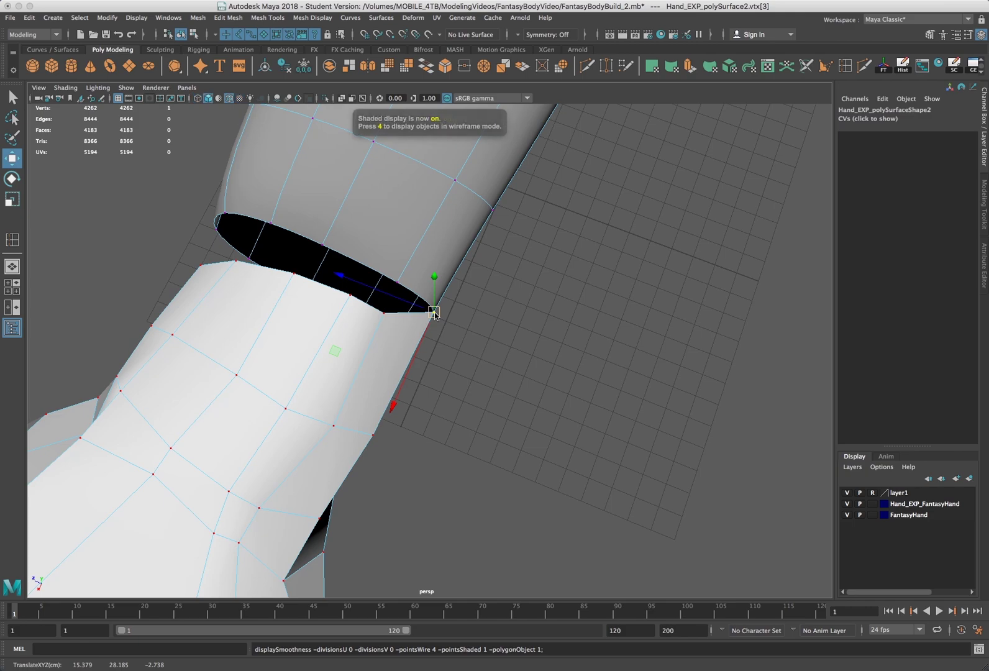
pyautogui.moveTo(437, 314); pyautogui.dragTo(461, 340)
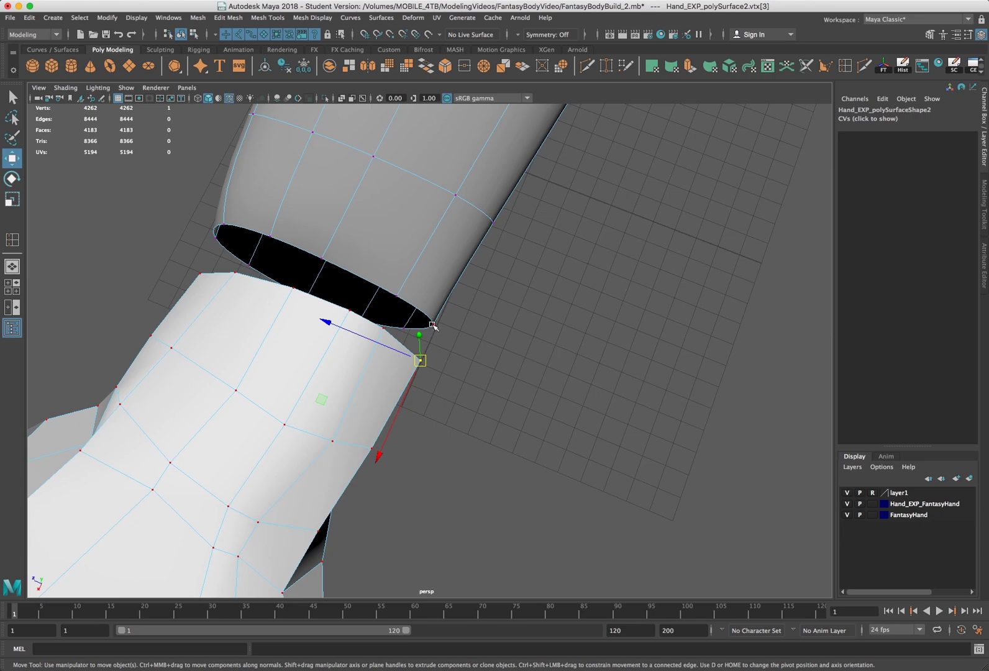
pyautogui.press('v')
pyautogui.moveTo(421, 362); pyautogui.dragTo(430, 349)
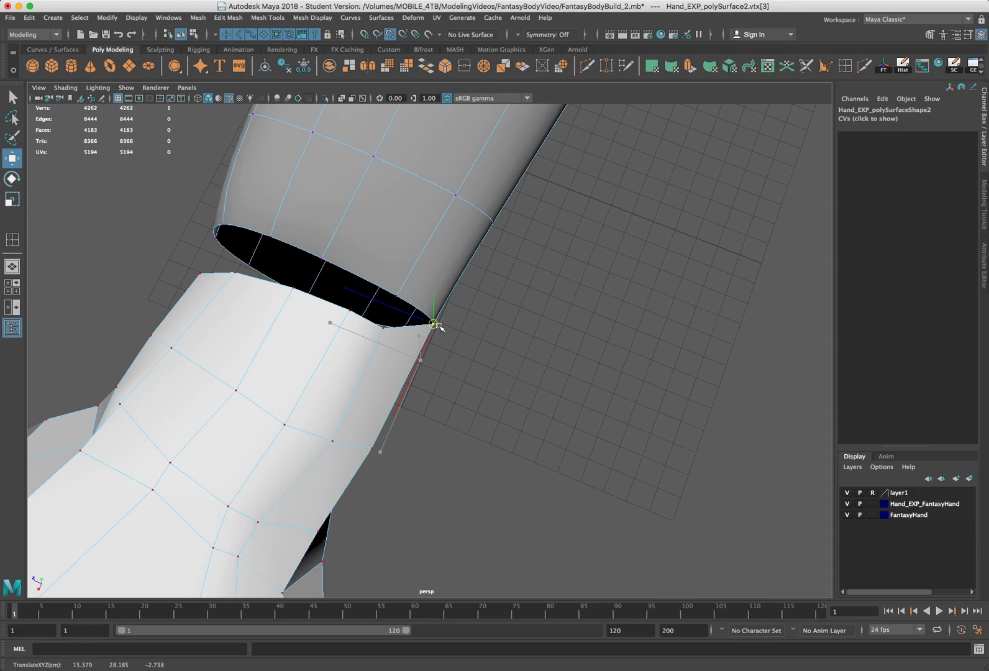
# Snap the next four wrist border vertices one by one onto the arm's open-end vertices along the near side.
pyautogui.click(391, 332)
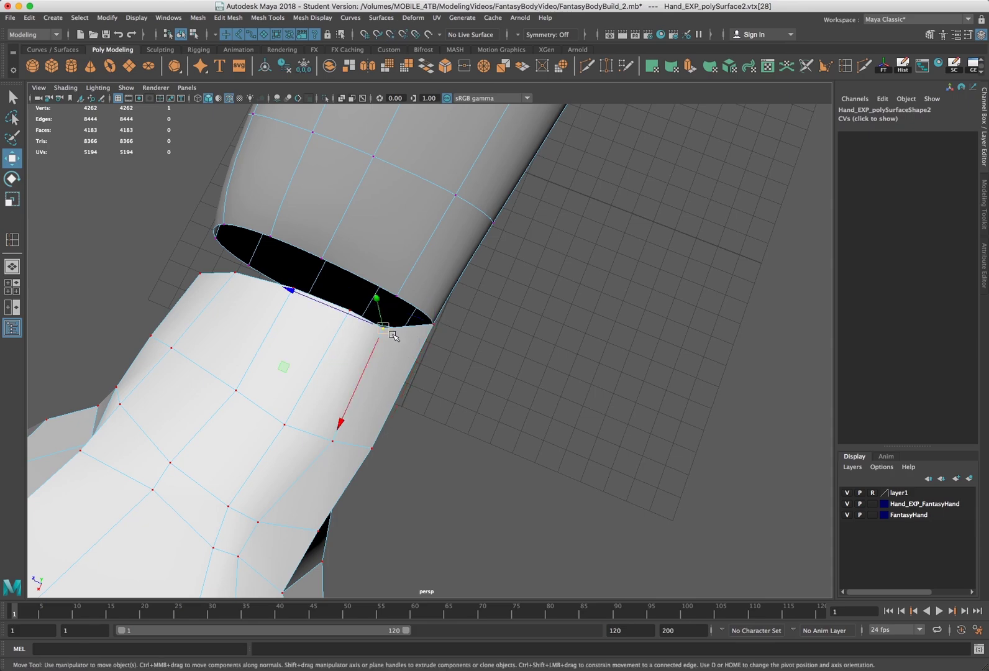
pyautogui.moveTo(384, 329); pyautogui.dragTo(398, 299)
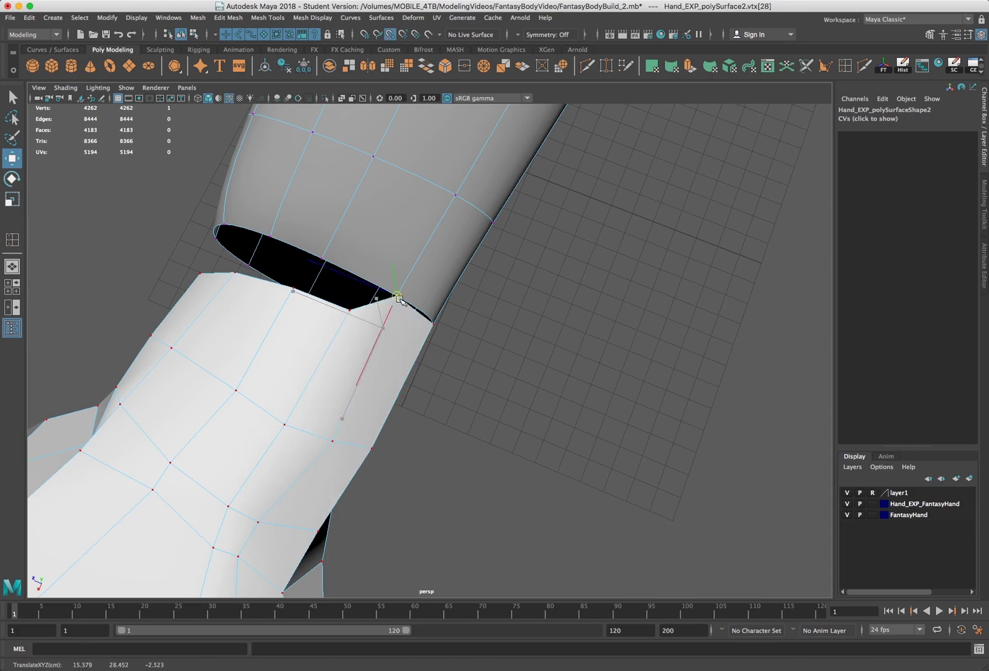
pyautogui.click(349, 309)
pyautogui.moveTo(350, 310); pyautogui.dragTo(360, 279)
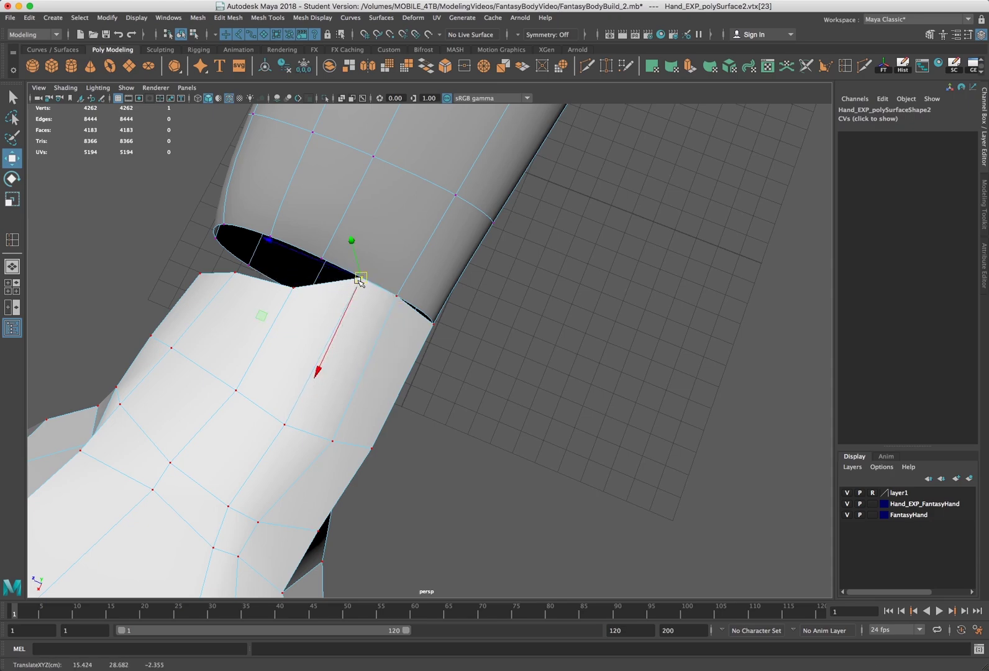
pyautogui.click(293, 288)
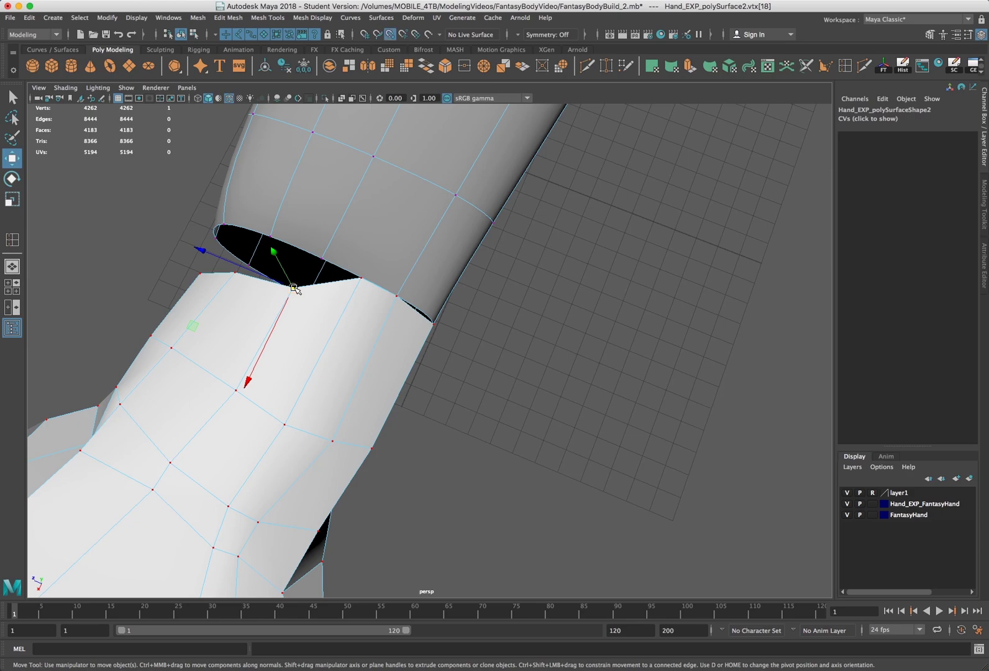
pyautogui.moveTo(293, 287); pyautogui.dragTo(322, 258)
pyautogui.click(236, 273)
pyautogui.moveTo(236, 273); pyautogui.dragTo(272, 239)
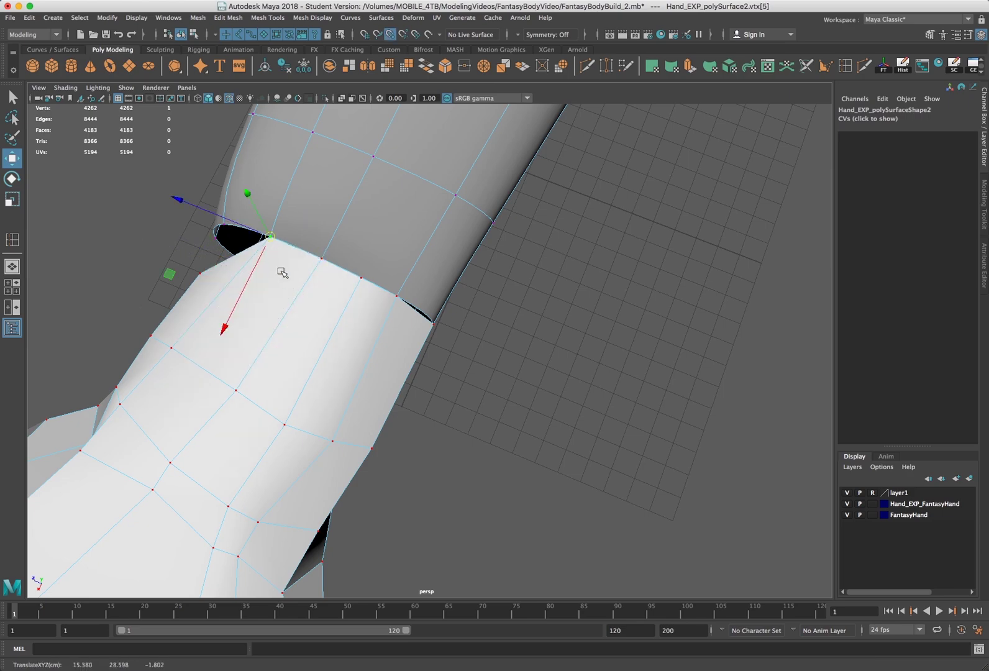
# Continue around the opening, snapping wrist border vertices on the opposite side onto the arm's end vertices.
pyautogui.keyDown('alt'); pyautogui.moveTo(293, 294); pyautogui.dragTo(445, 278); pyautogui.keyUp('alt')
pyautogui.click(470, 331)
pyautogui.moveTo(470, 331); pyautogui.dragTo(440, 241)
pyautogui.click(472, 339)
pyautogui.moveTo(472, 339); pyautogui.dragTo(410, 364)
pyautogui.click(447, 391)
pyautogui.moveTo(485, 405)
pyautogui.keyDown('alt'); pyautogui.mouseDown()
pyautogui.moveTo(503, 368)
pyautogui.moveTo(463, 305)
pyautogui.moveTo(434, 306)
pyautogui.moveTo(508, 302)
pyautogui.moveTo(510, 274)
pyautogui.moveTo(481, 426)
pyautogui.moveTo(499, 402)
pyautogui.mouseUp(); pyautogui.keyUp('alt')
pyautogui.click(461, 305)
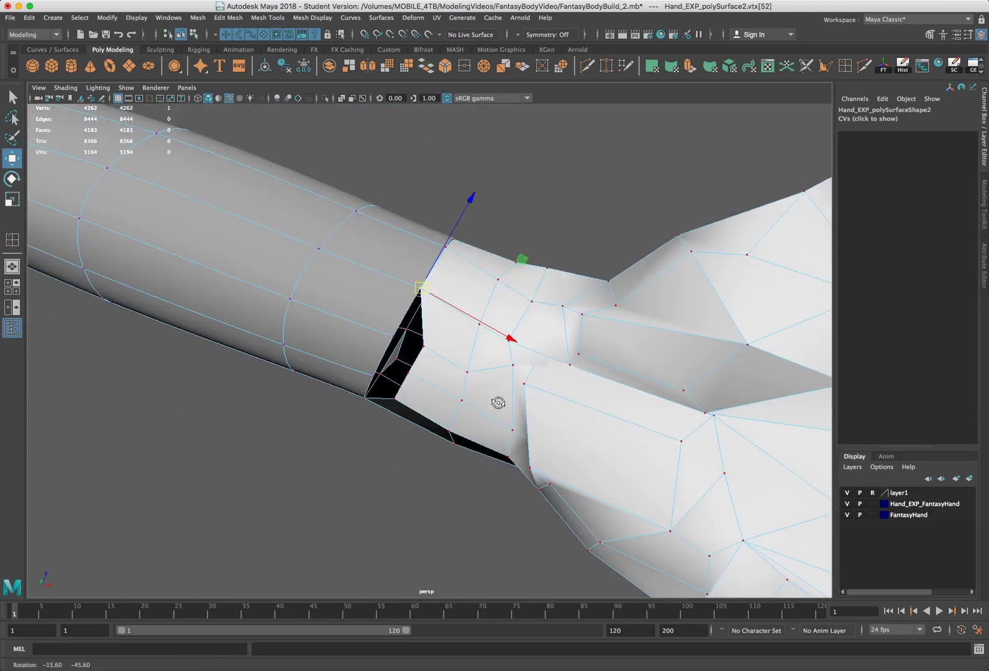
# Snap the remaining loose wrist border vertices onto the arm's open edge to close the leftover gaps.
pyautogui.click(423, 346)
pyautogui.press('v')
pyautogui.moveTo(425, 348); pyautogui.dragTo(374, 379)
pyautogui.click(406, 372)
pyautogui.click(394, 398)
pyautogui.press('v')
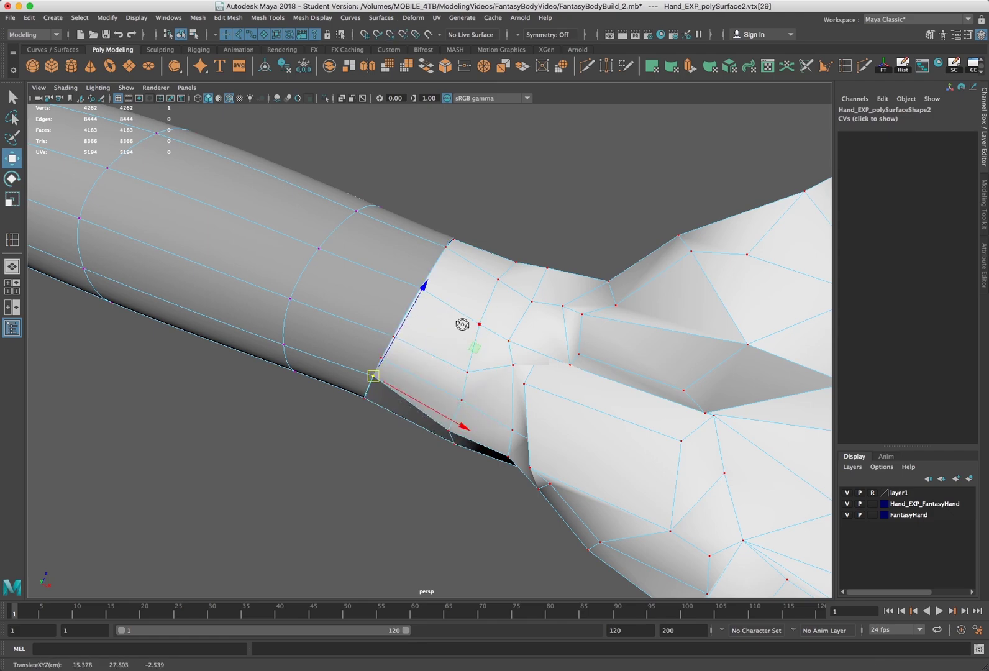
pyautogui.keyDown('alt'); pyautogui.moveTo(461, 324); pyautogui.dragTo(445, 497); pyautogui.keyUp('alt')
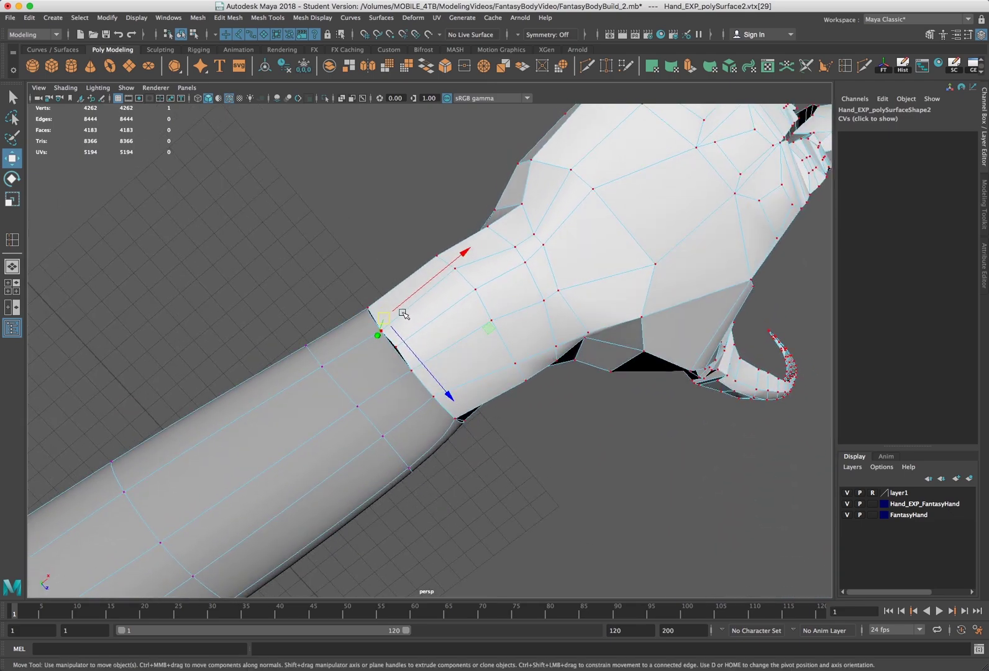
pyautogui.click(474, 284)
pyautogui.press('v')
pyautogui.moveTo(474, 285); pyautogui.dragTo(395, 348)
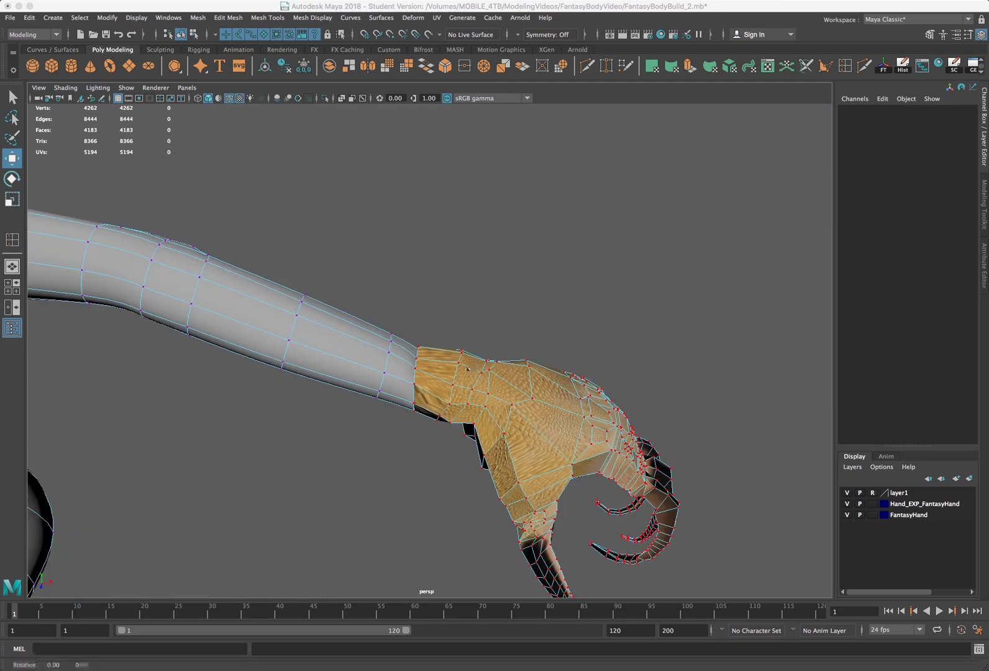
# Reposition the wrist border vertex that leaves a small gap so it sits against the arm's open edge.
pyautogui.keyDown('alt'); pyautogui.moveTo(463, 384); pyautogui.dragTo(446, 359); pyautogui.keyUp('alt')
pyautogui.scroll(6, 446, 358)
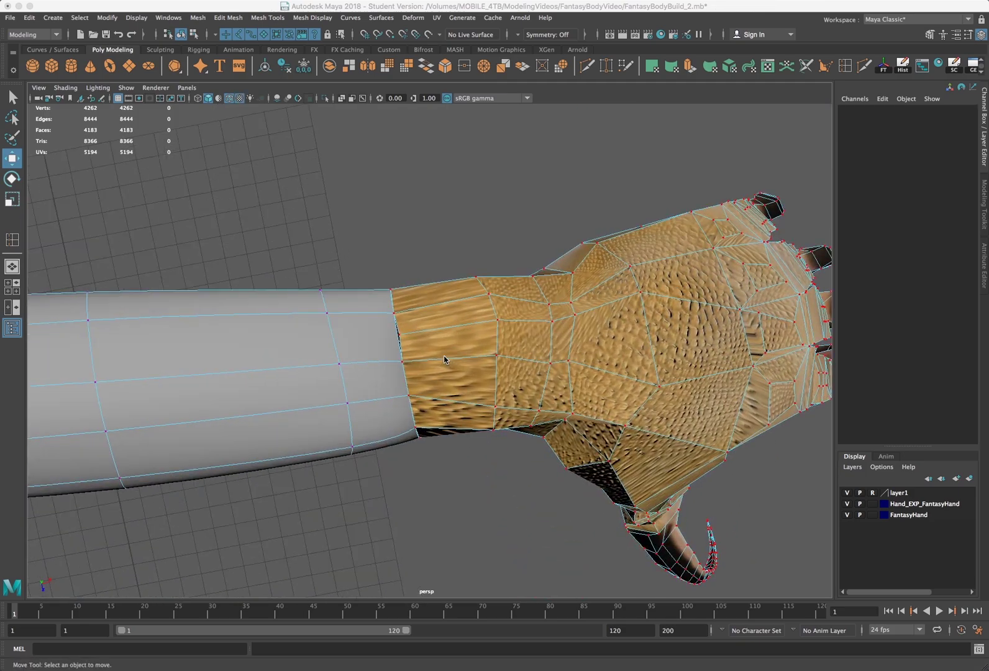
pyautogui.keyDown('alt'); pyautogui.moveTo(525, 322); pyautogui.dragTo(502, 328); pyautogui.keyUp('alt')
pyautogui.scroll(-5, 510, 312)
pyautogui.scroll(6, 509, 312)
pyautogui.keyDown('alt'); pyautogui.moveTo(494, 332); pyautogui.dragTo(397, 334); pyautogui.keyUp('alt')
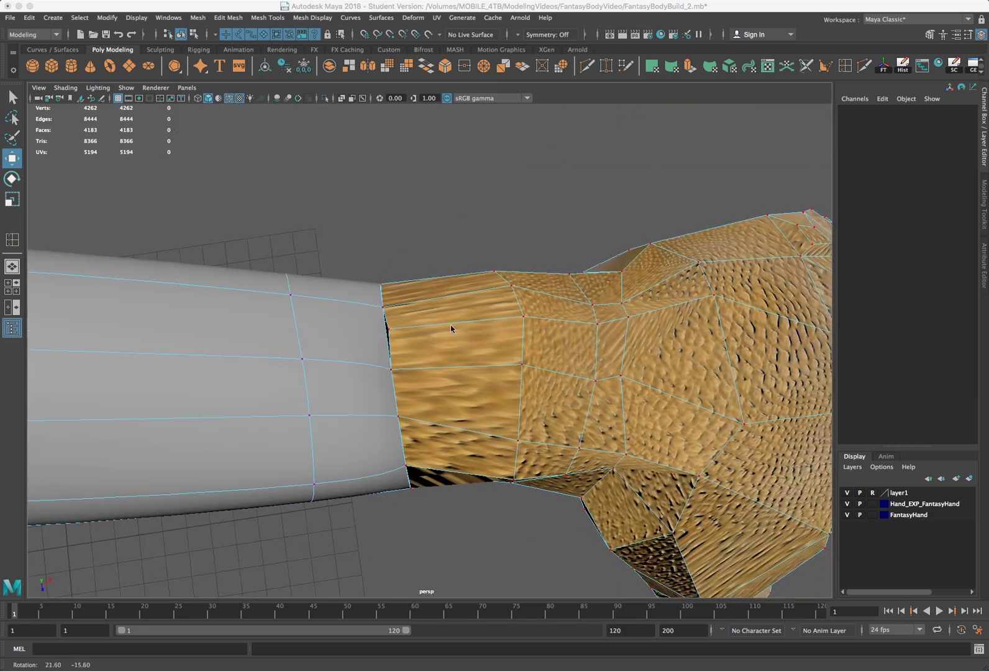
pyautogui.click(385, 328)
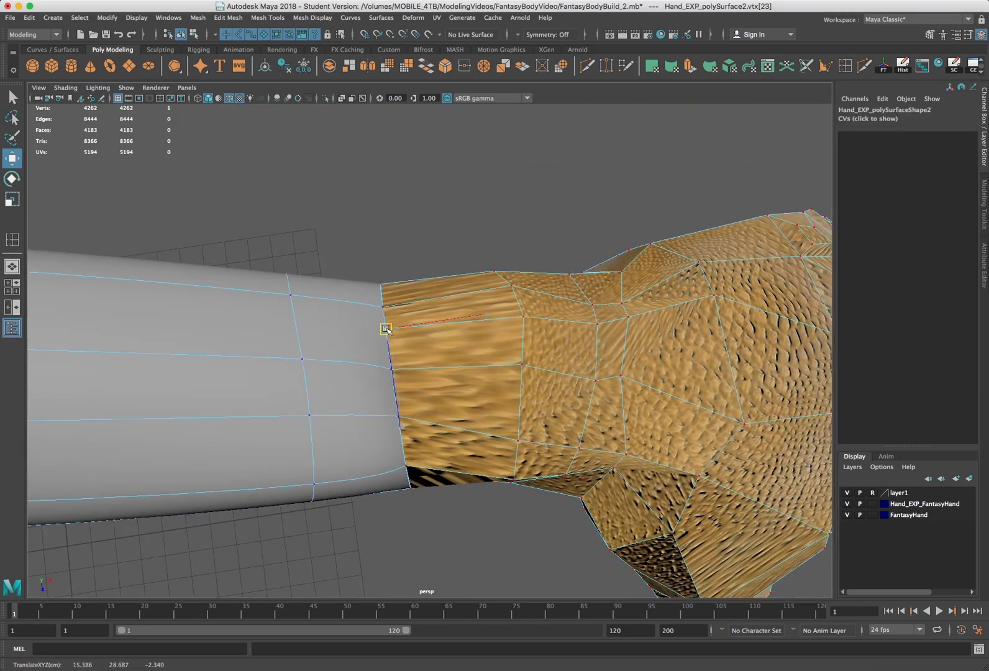
# Hide the hand's texture and insert a lengthwise edge loop on the arm to line up with an unmatched wrist vertex.
pyautogui.keyDown('alt'); pyautogui.moveTo(421, 338); pyautogui.dragTo(259, 298); pyautogui.keyUp('alt')
pyautogui.moveTo(469, 341); pyautogui.dragTo(504, 347)
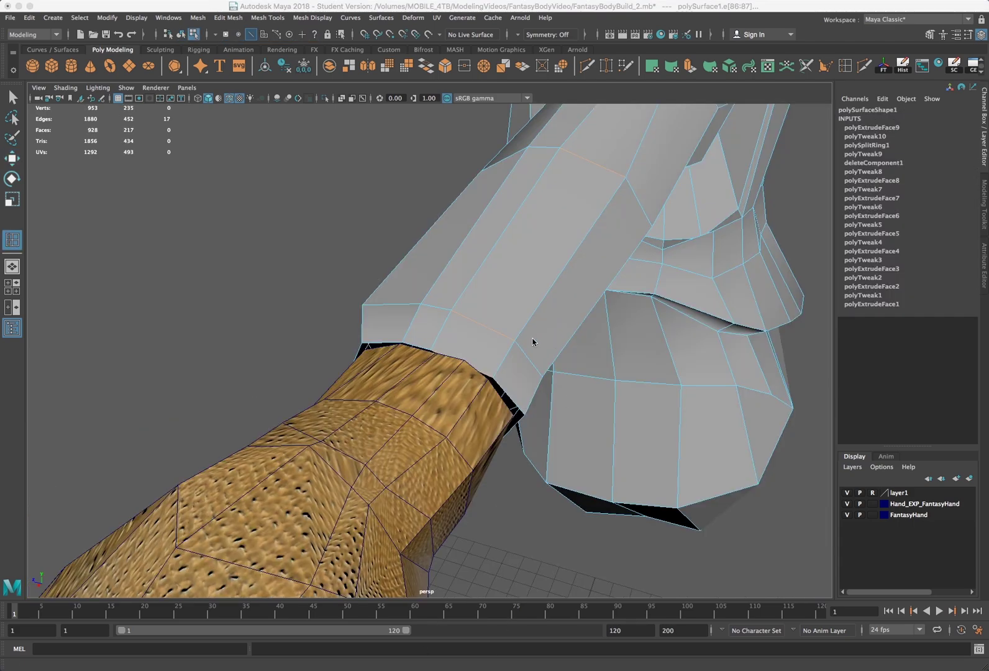
pyautogui.keyDown('alt'); pyautogui.moveTo(487, 342); pyautogui.dragTo(479, 340); pyautogui.keyUp('alt')
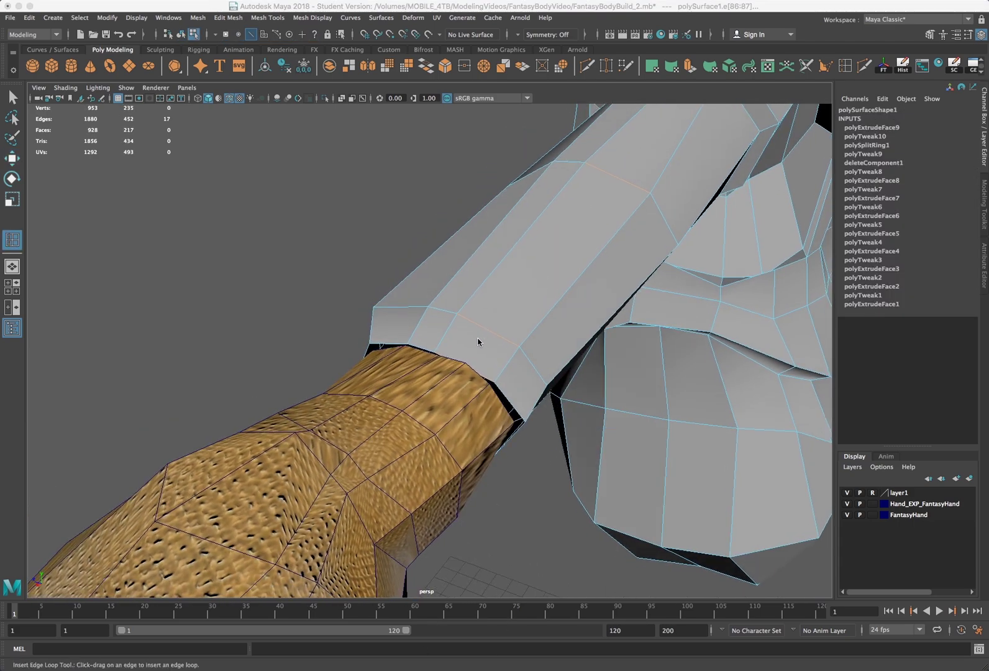
pyautogui.click(318, 353)
pyautogui.press('5')
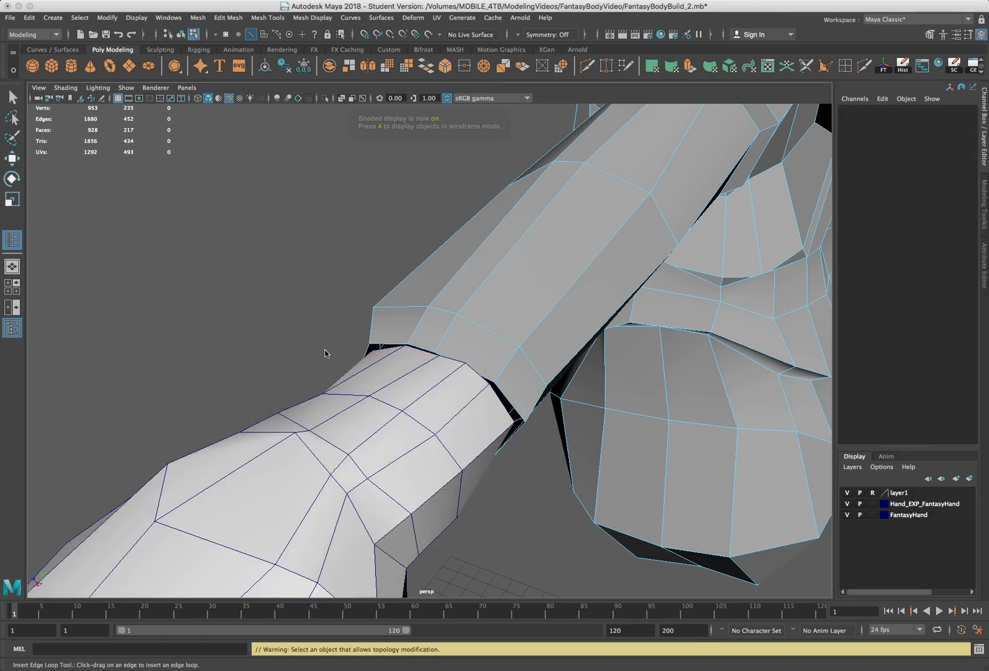
pyautogui.moveTo(464, 366)
pyautogui.keyDown('alt'); pyautogui.mouseDown()
pyautogui.moveTo(471, 360)
pyautogui.moveTo(461, 383)
pyautogui.moveTo(446, 356)
pyautogui.moveTo(460, 371)
pyautogui.moveTo(558, 275)
pyautogui.mouseUp(); pyautogui.keyUp('alt')
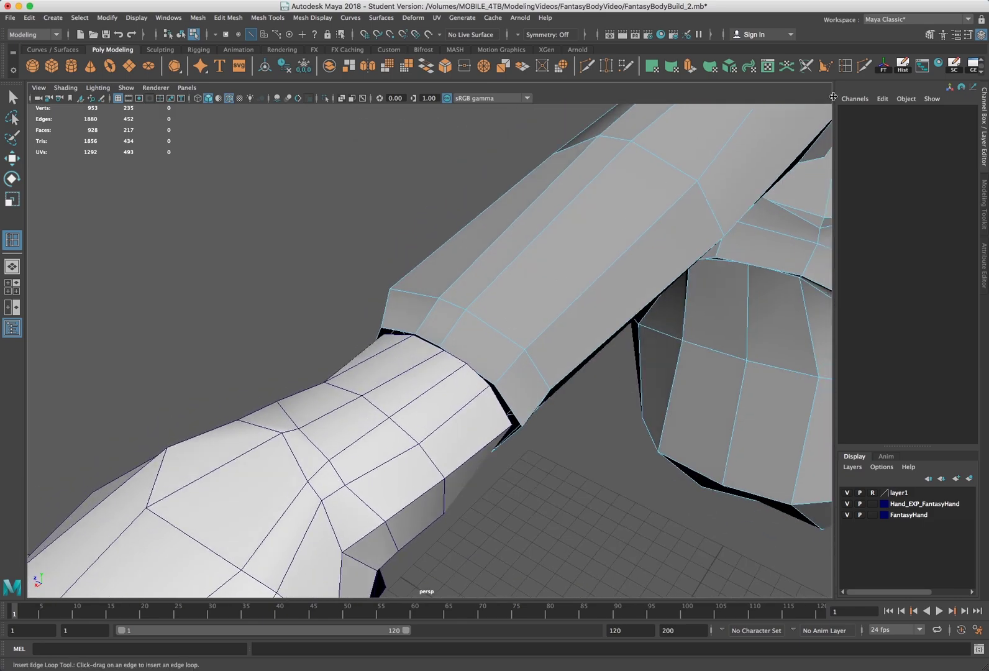
pyautogui.keyDown('alt'); pyautogui.moveTo(491, 343); pyautogui.dragTo(494, 491); pyautogui.keyUp('alt')
pyautogui.click(460, 347)
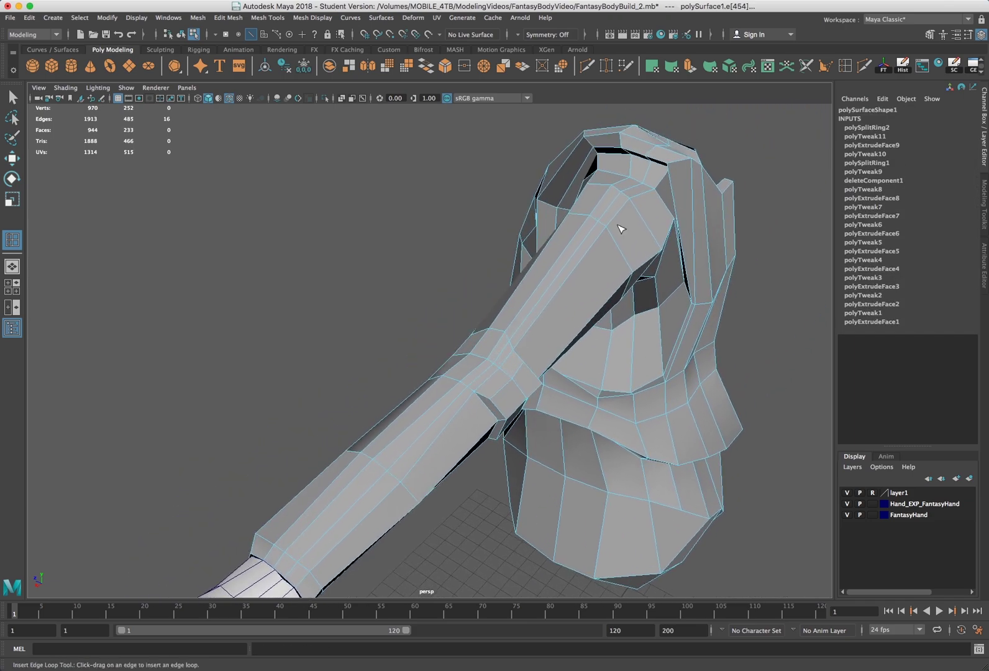
# Insert a second lengthwise edge loop on the other side of the arm, aligned with the remaining unmatched wrist vertex.
pyautogui.keyDown('alt'); pyautogui.moveTo(496, 393); pyautogui.dragTo(570, 226); pyautogui.keyUp('alt')
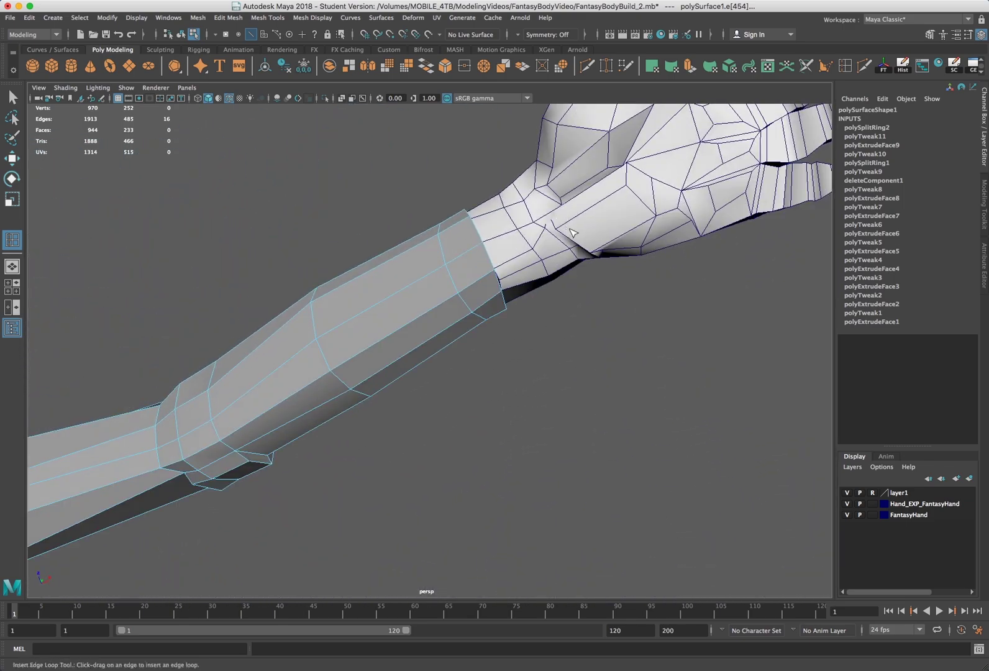
pyautogui.keyDown('alt'); pyautogui.moveTo(551, 278); pyautogui.dragTo(483, 250); pyautogui.keyUp('alt')
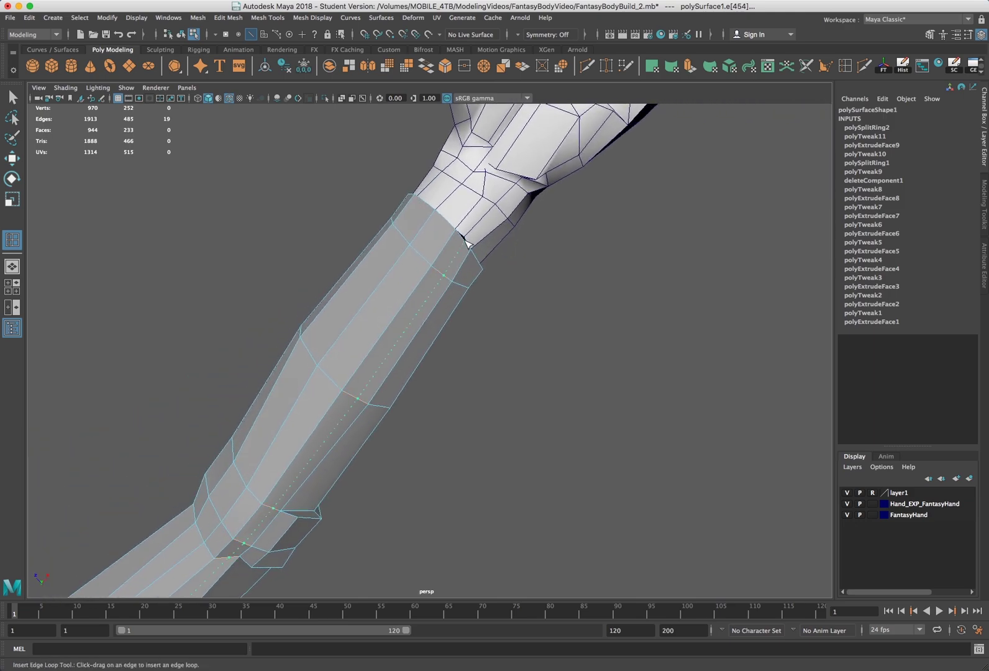
pyautogui.click(465, 241)
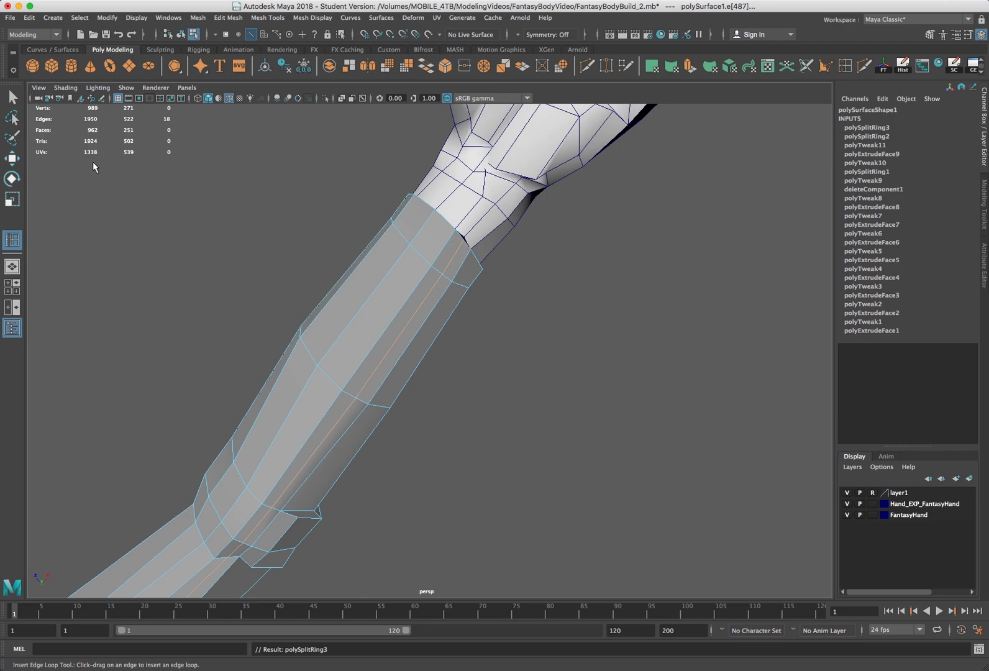
pyautogui.press('q')
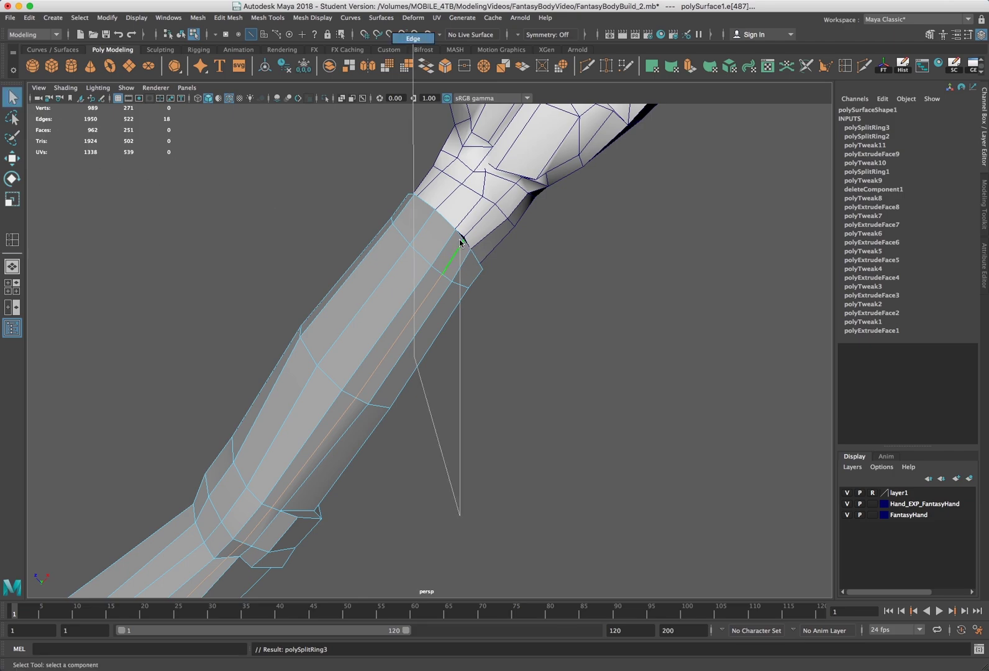
# Examine the joint between the arm and the hand's wrist from several sides with both meshes smoothed.
pyautogui.rightClick(419, 238)
pyautogui.moveTo(427, 242); pyautogui.dragTo(433, 248, button='right')
pyautogui.keyDown('alt'); pyautogui.moveTo(433, 233); pyautogui.dragTo(540, 292); pyautogui.keyUp('alt')
pyautogui.scroll(-5, 550, 261)
pyautogui.keyDown('alt'); pyautogui.moveTo(603, 330); pyautogui.dragTo(553, 324); pyautogui.keyUp('alt')
pyautogui.keyDown('alt'); pyautogui.moveTo(709, 464); pyautogui.dragTo(572, 362); pyautogui.keyUp('alt')
pyautogui.keyDown('alt'); pyautogui.moveTo(644, 296); pyautogui.dragTo(561, 314); pyautogui.keyUp('alt')
pyautogui.keyDown('alt'); pyautogui.moveTo(323, 295); pyautogui.dragTo(373, 292); pyautogui.keyUp('alt')
pyautogui.keyDown('alt'); pyautogui.moveTo(300, 190); pyautogui.dragTo(290, 250); pyautogui.keyUp('alt')
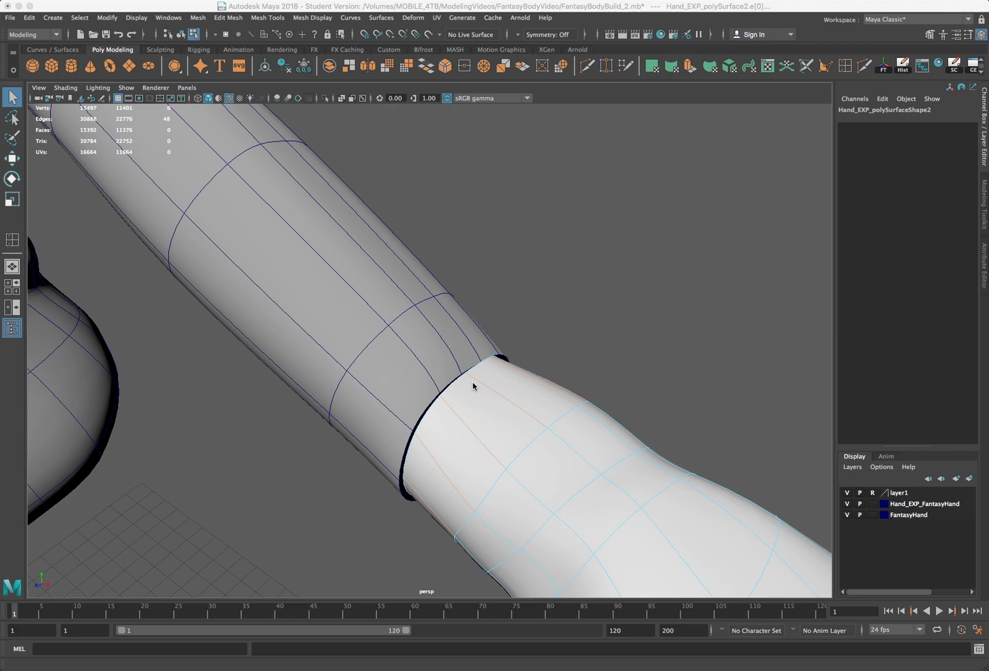
# Return the hand to object mode and select the hand and the body in turn to check that they are separate objects.
pyautogui.moveTo(465, 385); pyautogui.dragTo(442, 392, button='right')
pyautogui.click(440, 395)
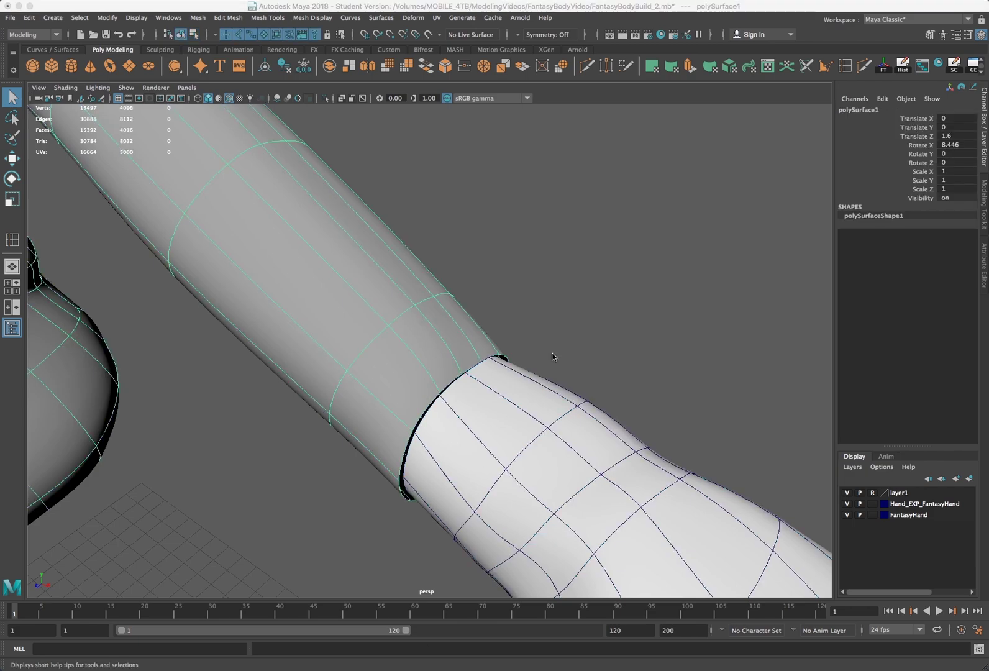
pyautogui.click(553, 357)
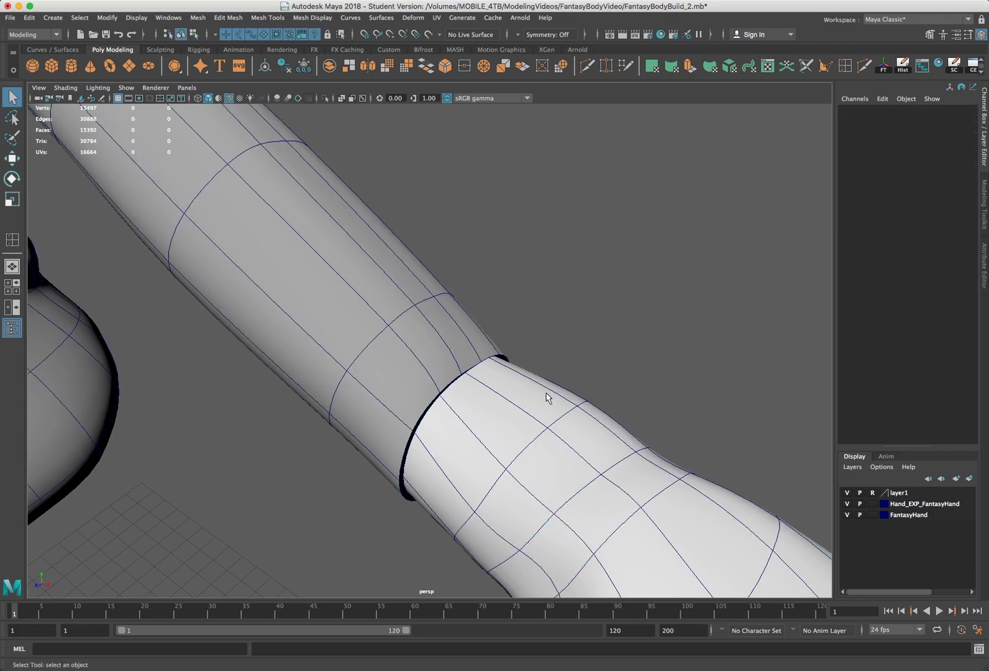
pyautogui.click(536, 394)
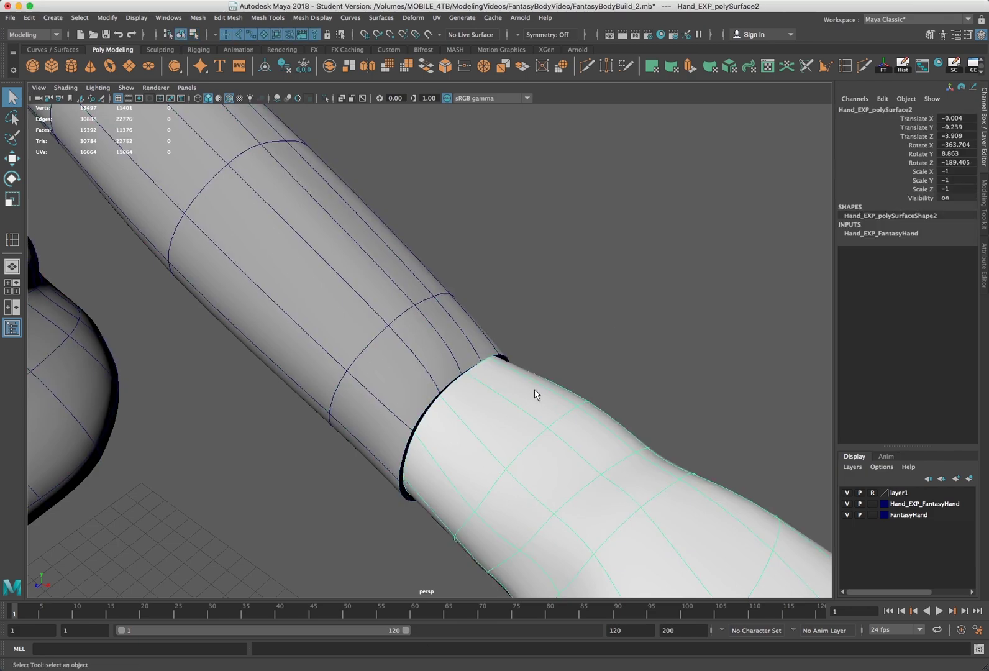
pyautogui.click(444, 356)
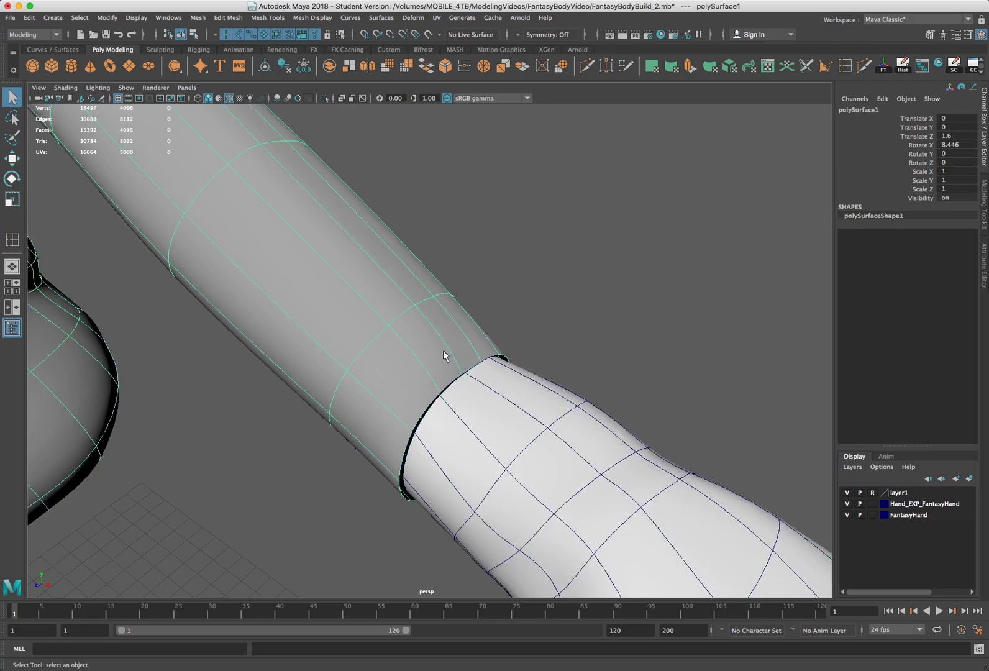
# Try to merge a matching pair of wrist and arm border vertices while the hand and body are still separate meshes.
pyautogui.click(529, 410)
pyautogui.moveTo(522, 408); pyautogui.dragTo(539, 420, button='right')
pyautogui.click(546, 431)
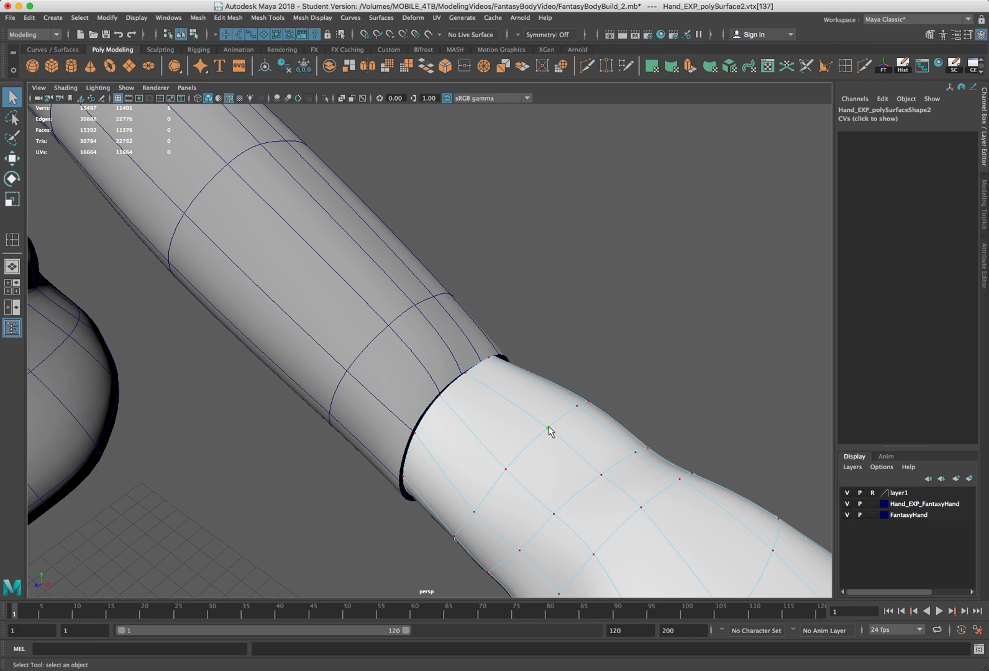
pyautogui.click(448, 358)
pyautogui.moveTo(472, 342); pyautogui.dragTo(493, 322, button='right')
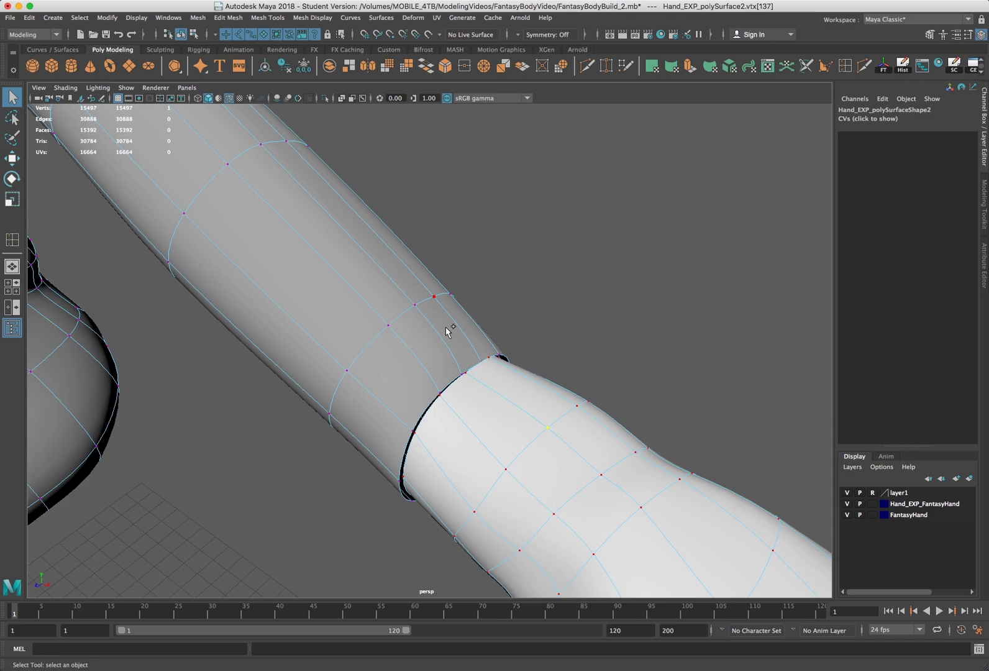
pyautogui.moveTo(444, 386); pyautogui.dragTo(432, 403)
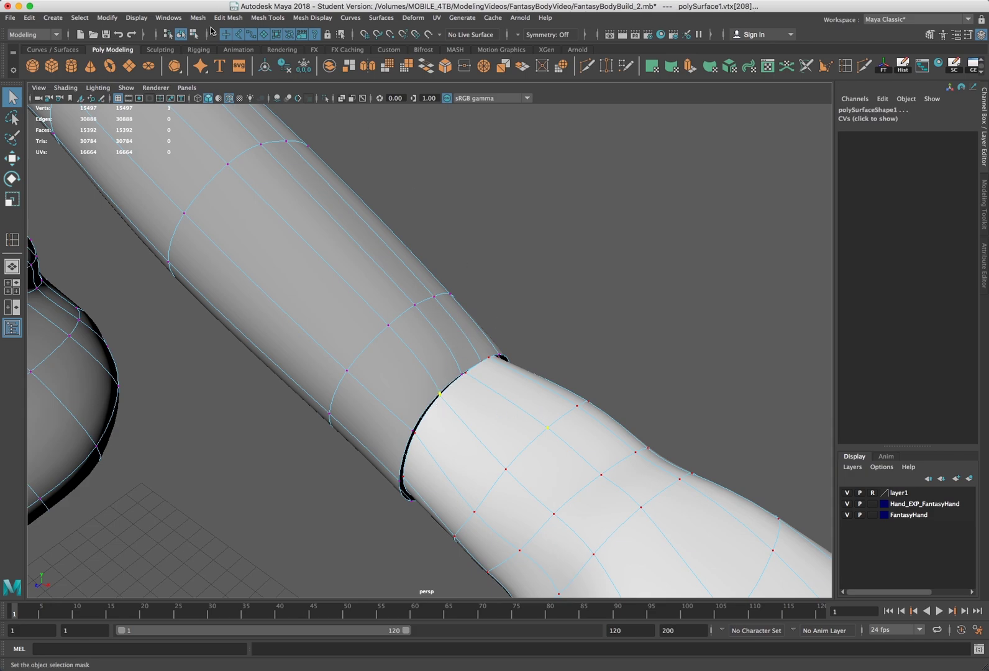
pyautogui.click(228, 17)
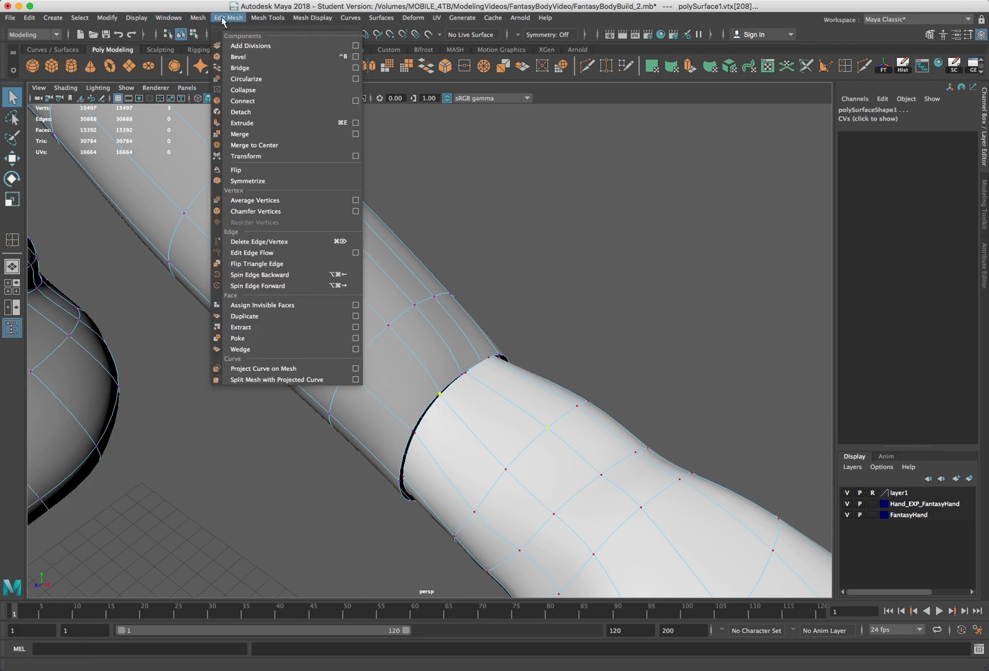
pyautogui.click(280, 140)
pyautogui.press('super+z')
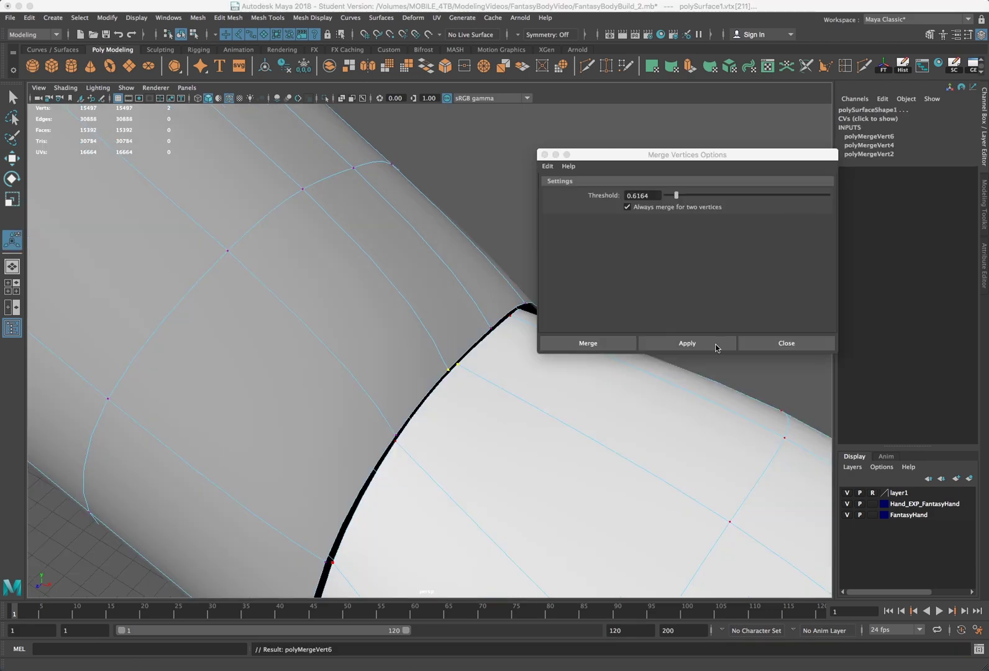
# Retry merging the selected border vertices at threshold 0.6164, then raise the merge threshold to 5.2397 and apply it again.
pyautogui.click(701, 345)
pyautogui.click(697, 343)
pyautogui.click(698, 342)
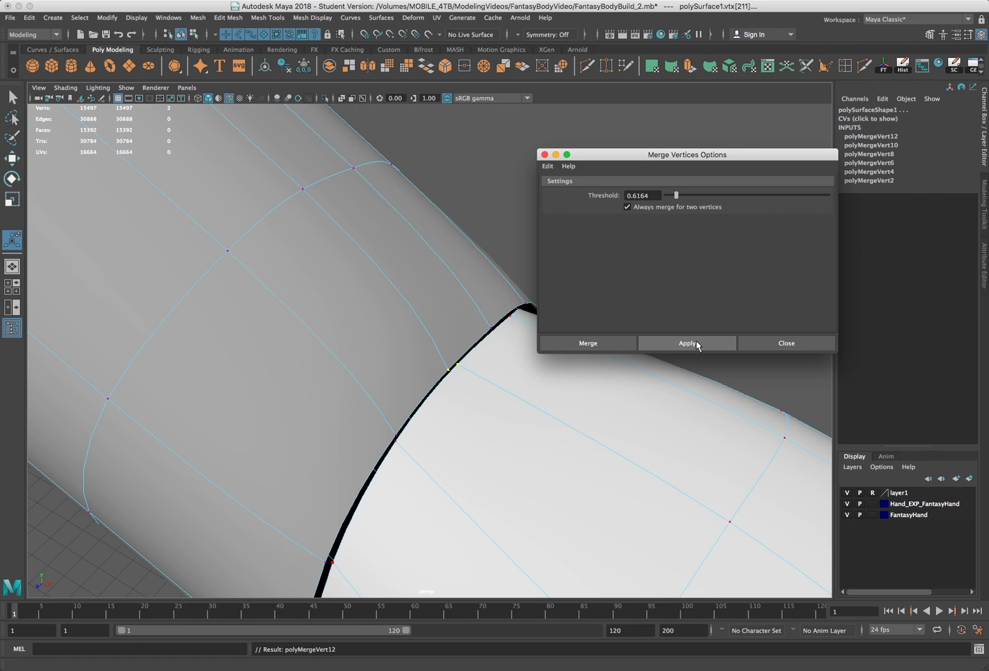
pyautogui.click(697, 343)
pyautogui.click(697, 344)
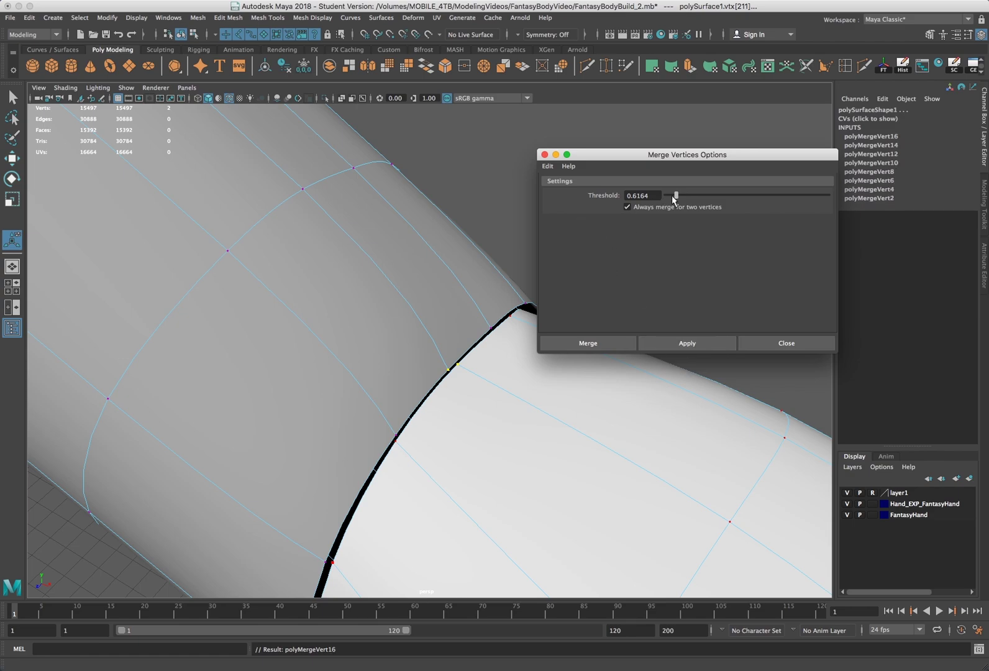
pyautogui.moveTo(753, 198); pyautogui.dragTo(752, 198)
pyautogui.click(686, 343)
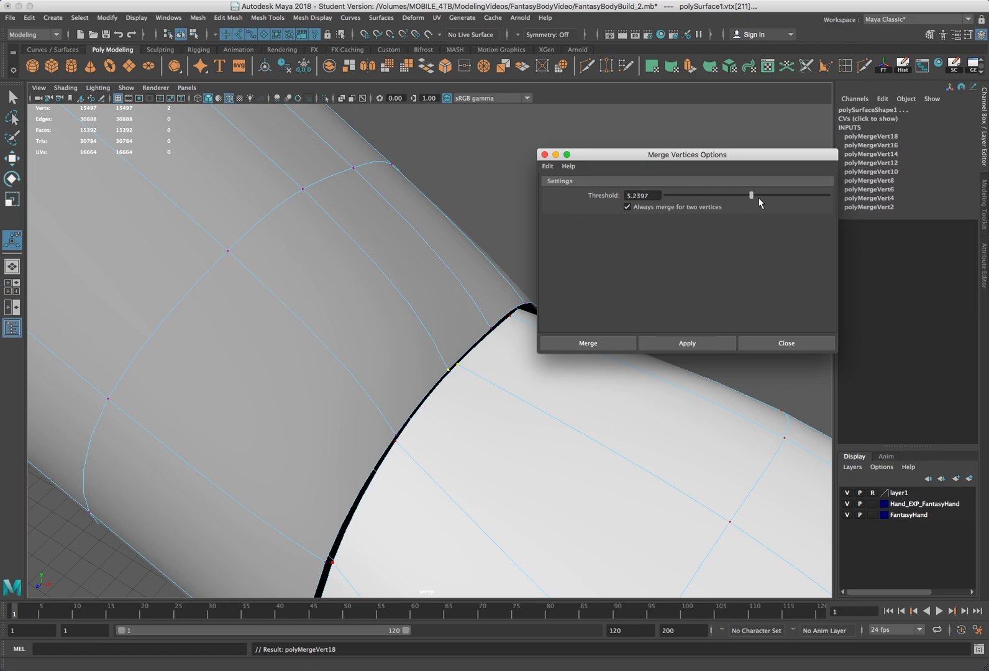
pyautogui.click(761, 340)
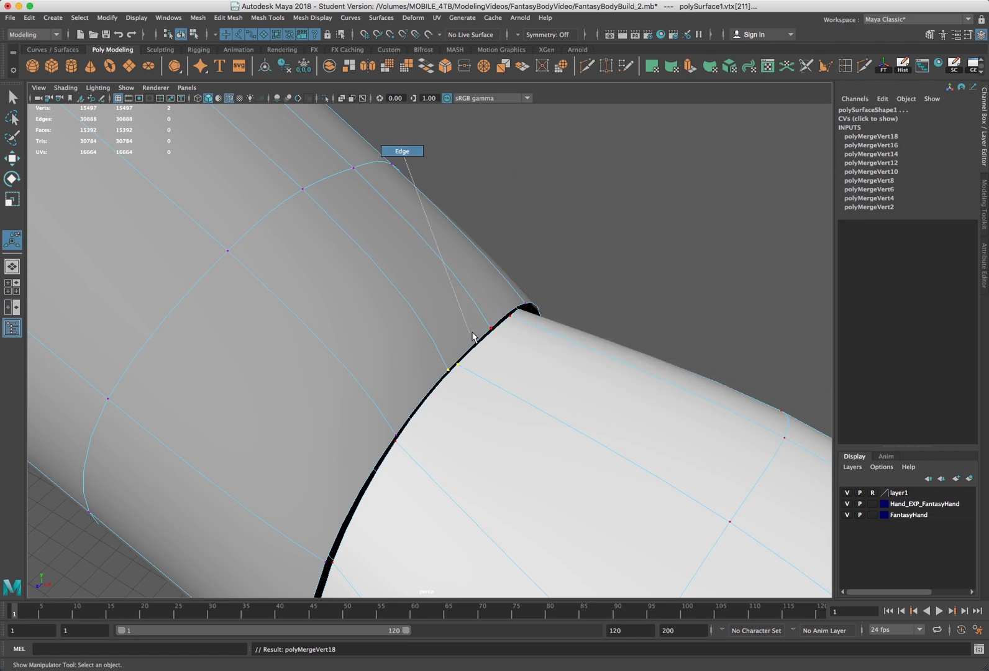
# Leave vertex editing and return both the arm and the hand meshes to object mode.
pyautogui.press('q')
pyautogui.rightClick(498, 305)
pyautogui.click(524, 290)
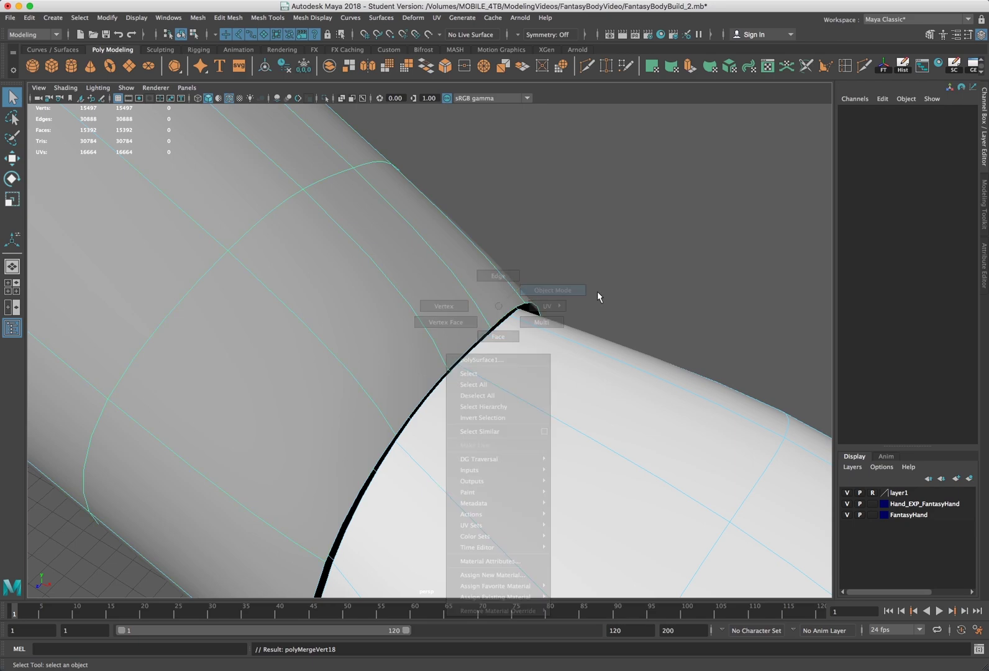
pyautogui.scroll(-10, 515, 331)
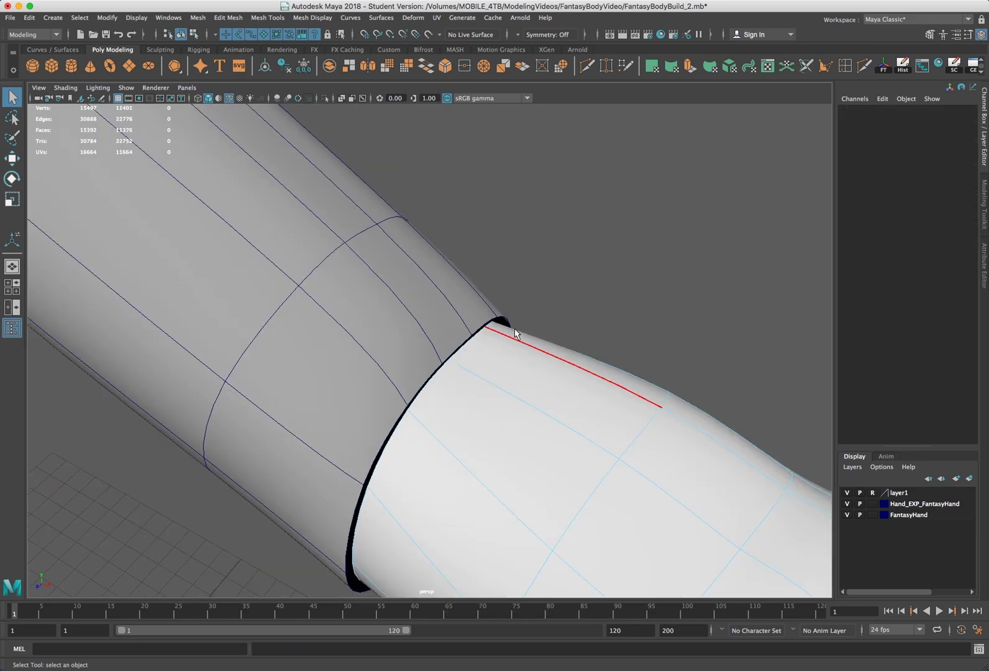
pyautogui.rightClick(478, 377)
pyautogui.click(515, 361)
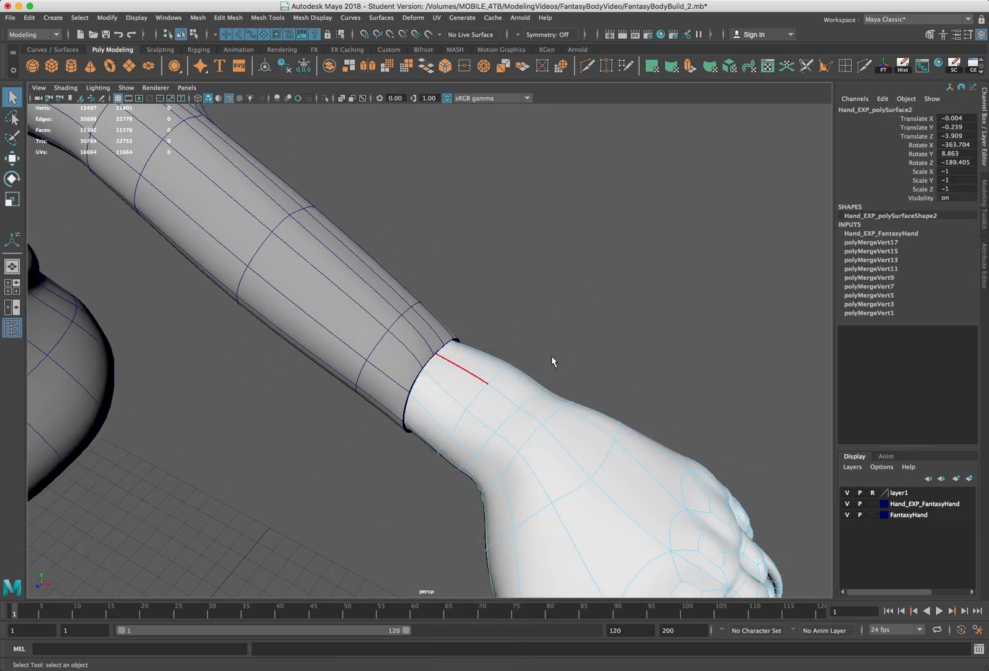
# Combine the hand and the body into a single mesh.
pyautogui.click(552, 355)
pyautogui.keyDown('alt'); pyautogui.moveTo(537, 348); pyautogui.dragTo(517, 350); pyautogui.keyUp('alt')
pyautogui.click(514, 351)
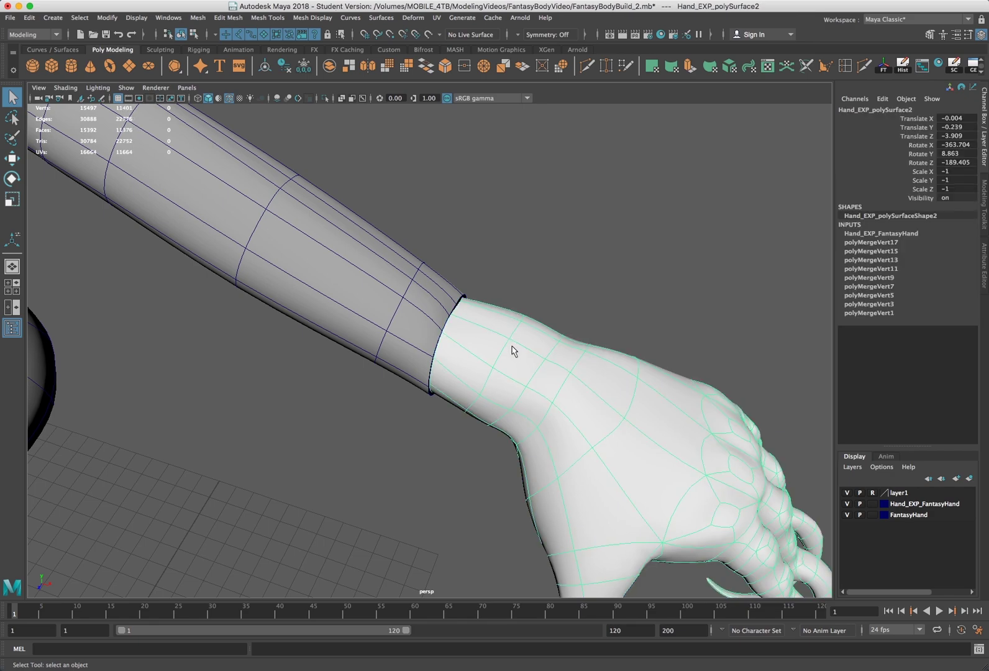
pyautogui.click(404, 281)
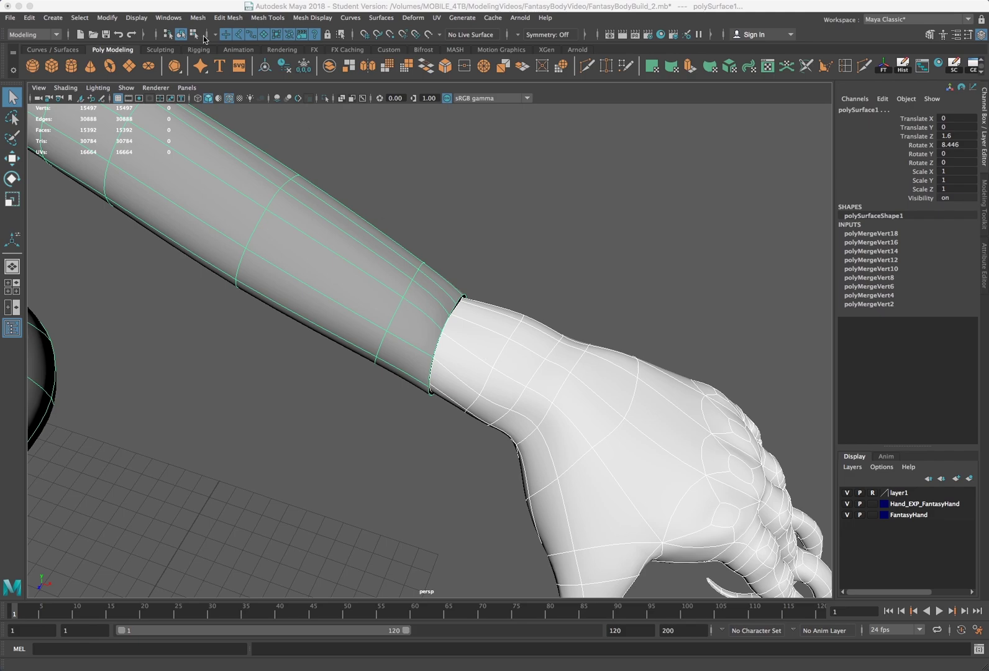
pyautogui.click(196, 18)
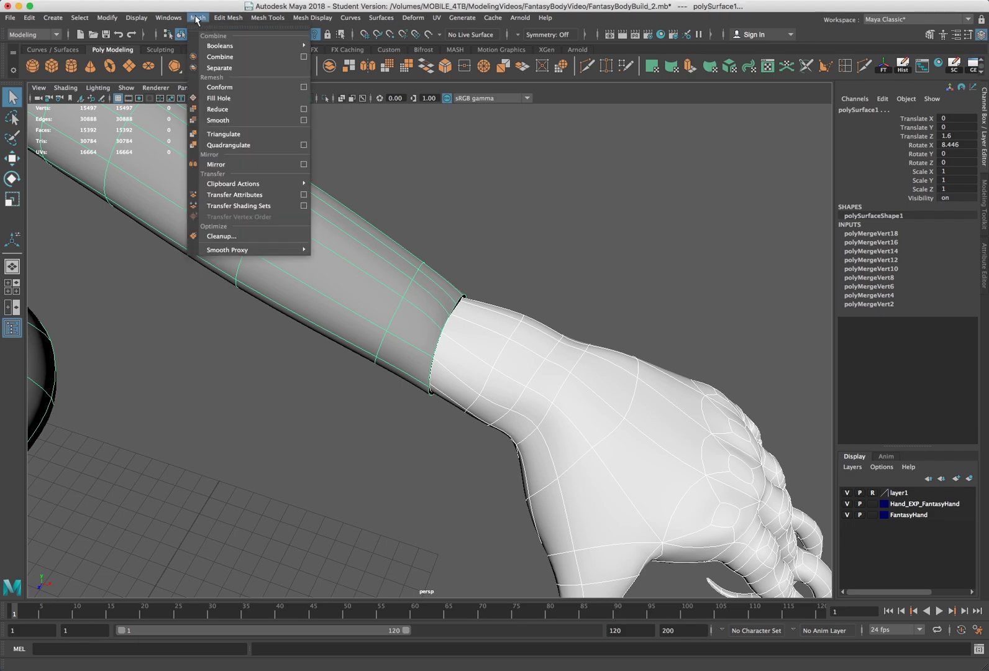
pyautogui.click(223, 58)
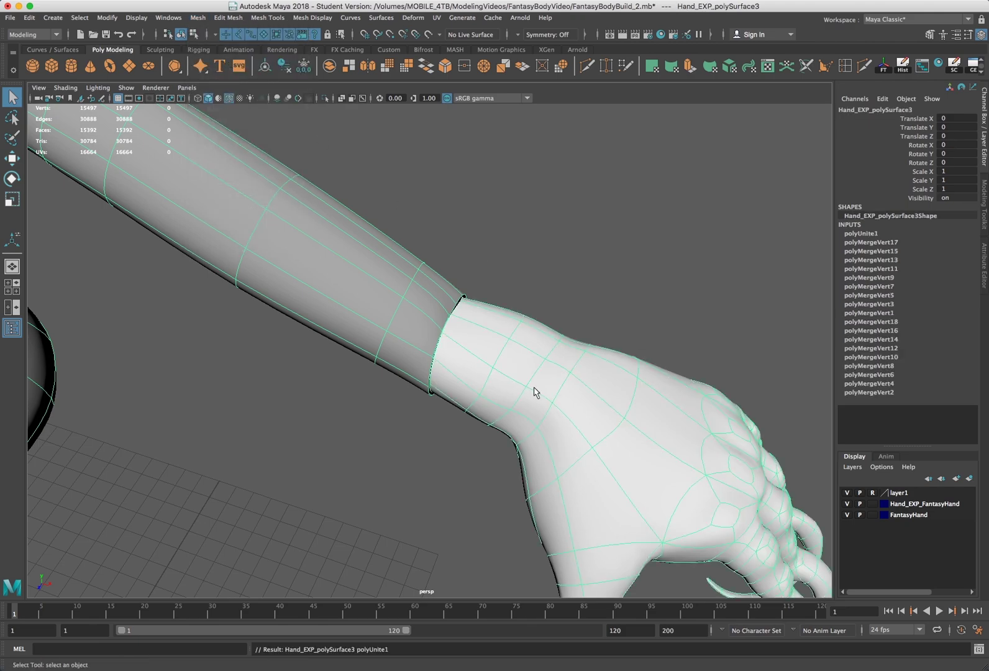
# Check that the arm and hand select as one object and examine the open seam at the wrist.
pyautogui.click(529, 297)
pyautogui.moveTo(541, 357); pyautogui.dragTo(600, 309, button='right')
pyautogui.click(361, 242)
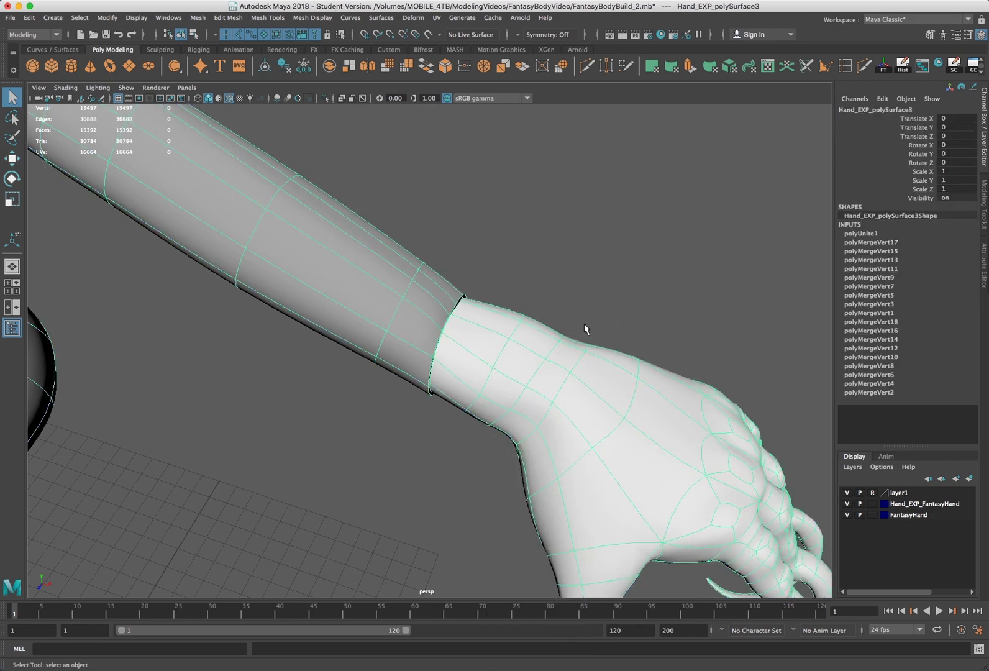
pyautogui.scroll(5, 475, 310)
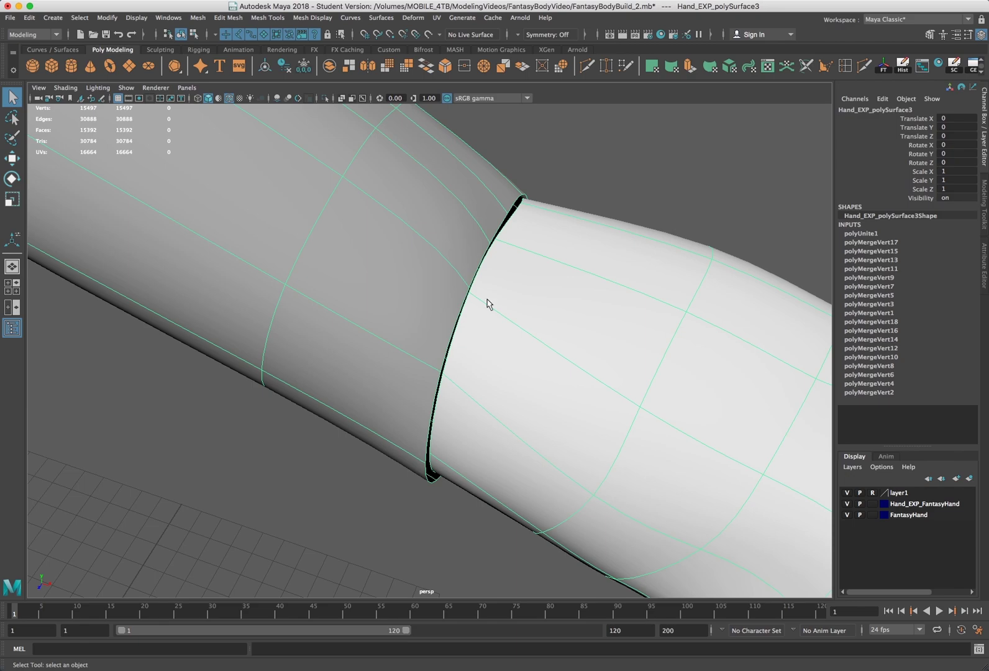
pyautogui.scroll(-5, 478, 337)
pyautogui.click(631, 304)
pyautogui.click(545, 369)
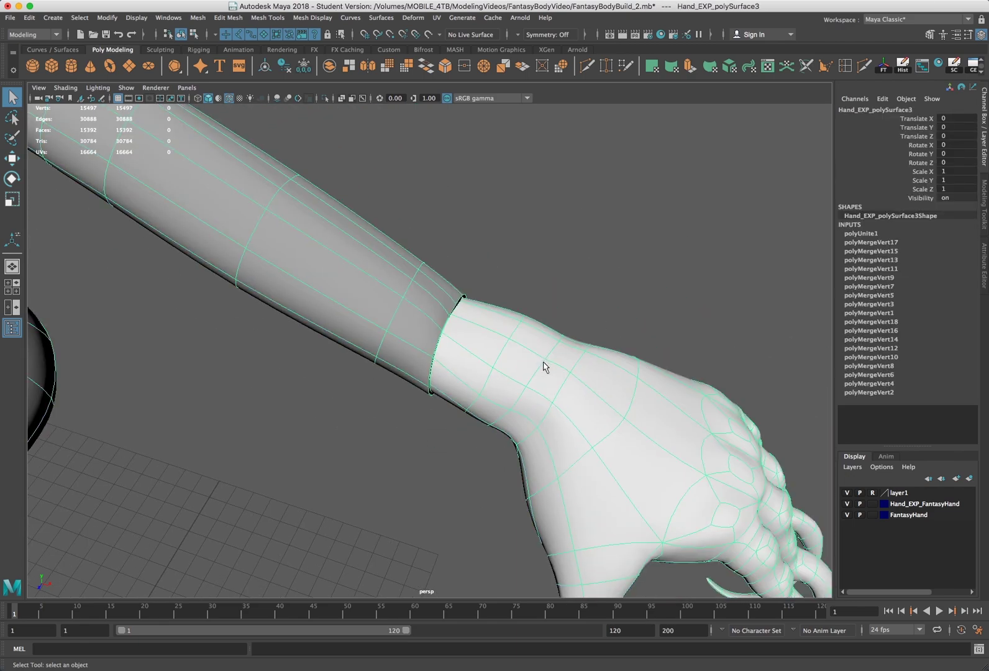
pyautogui.click(643, 285)
pyautogui.click(594, 437)
# Merge the first matching pair of arm and hand border vertices on the near side of the wrist with a 5.24 distance threshold.
pyautogui.scroll(5, 479, 328)
pyautogui.moveTo(521, 273); pyautogui.dragTo(483, 271, button='right')
pyautogui.click(491, 254)
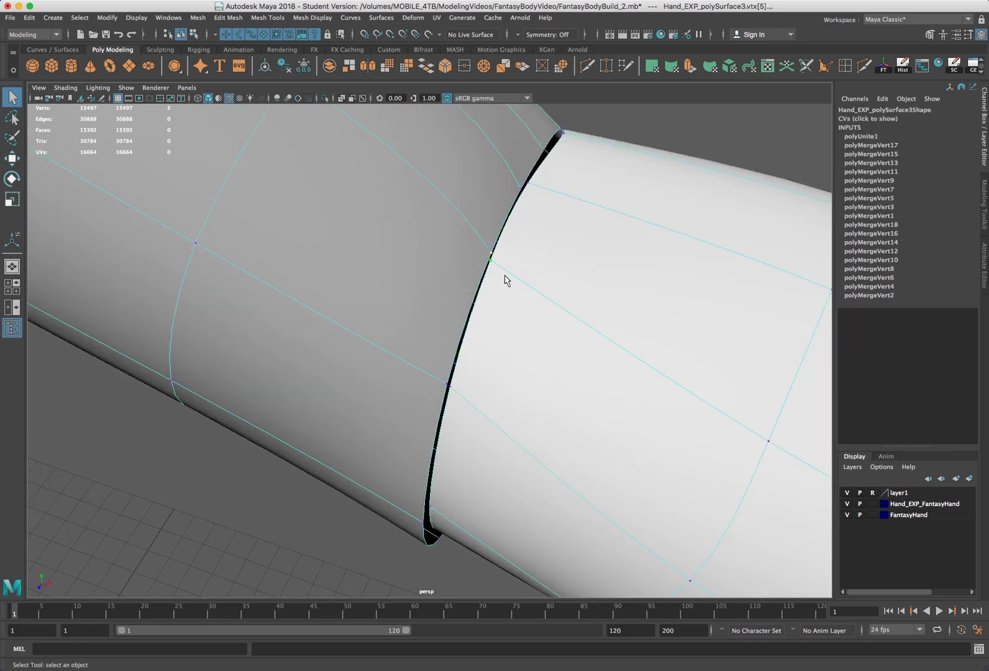
pyautogui.click(241, 18)
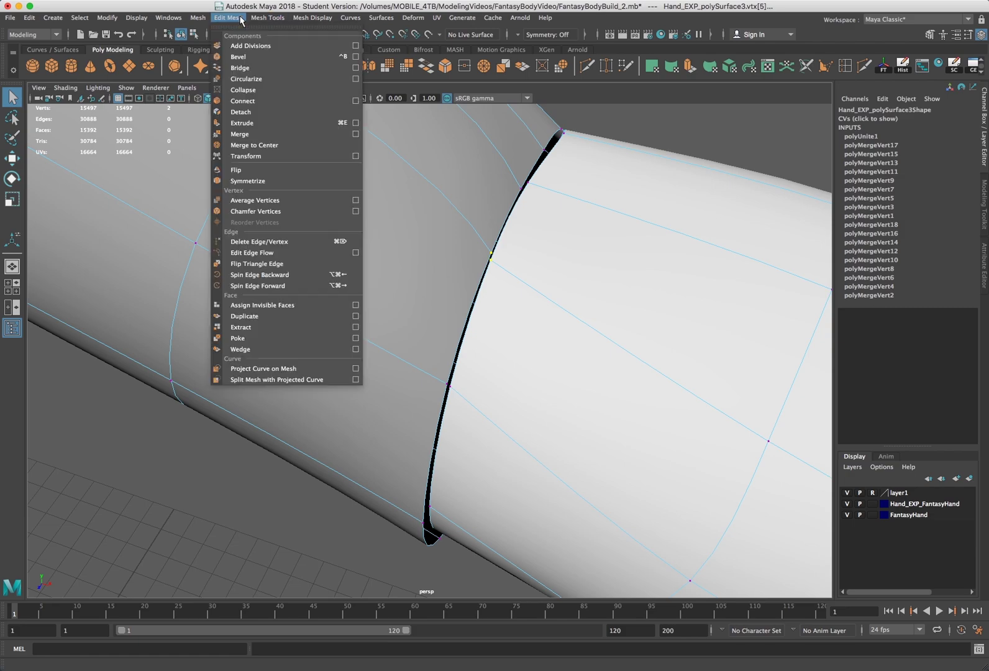
pyautogui.click(261, 133)
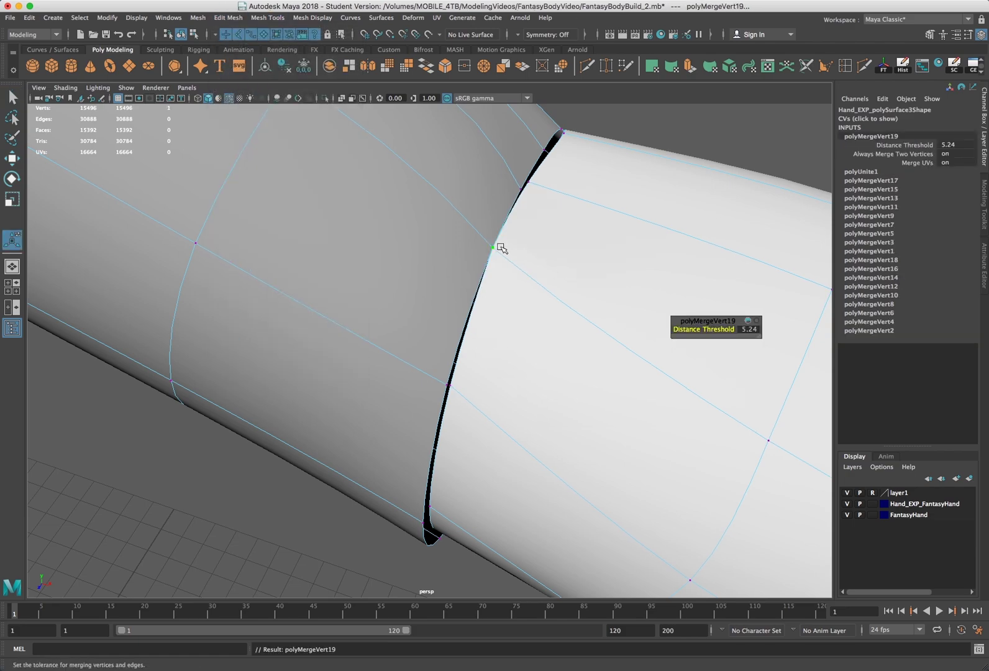
# Use wireframe display to select and merge the adjacent border vertices further down the wrist seam, then restore shaded display.
pyautogui.press('4')
pyautogui.moveTo(461, 376); pyautogui.dragTo(435, 402)
pyautogui.press('g')
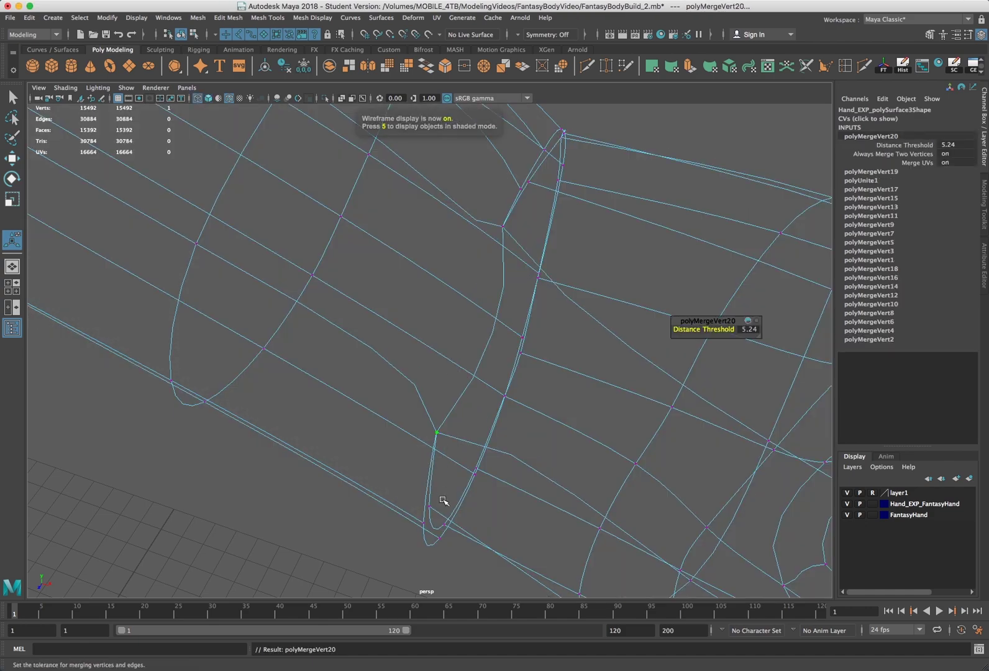
pyautogui.press('5')
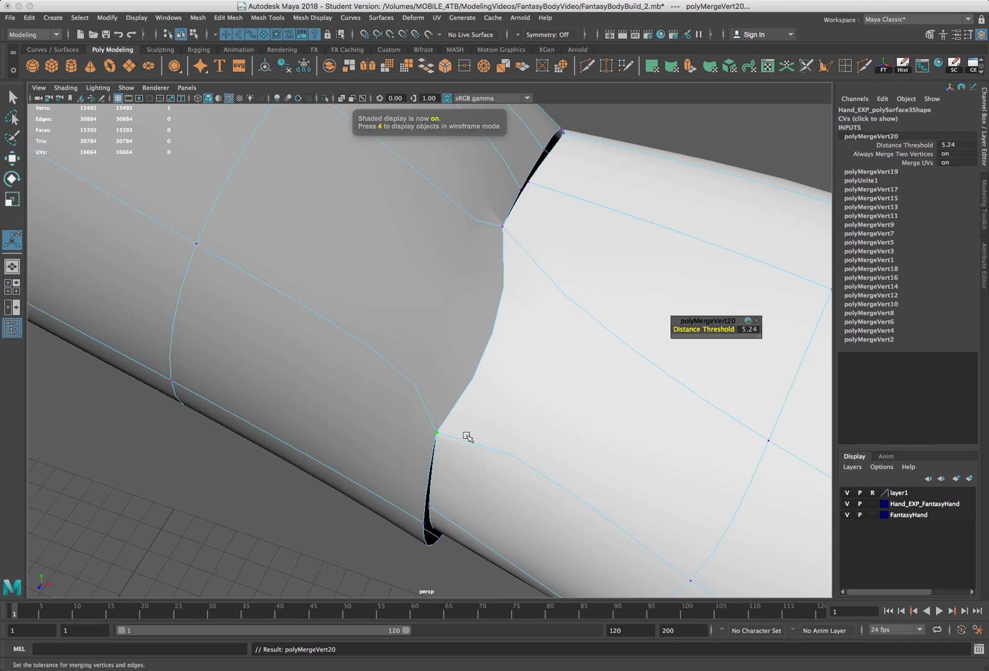
# Merge the matching pair of border vertices directly above the merged ones on the wrist seam.
pyautogui.keyDown('alt'); pyautogui.moveTo(501, 401); pyautogui.dragTo(482, 408); pyautogui.keyUp('alt')
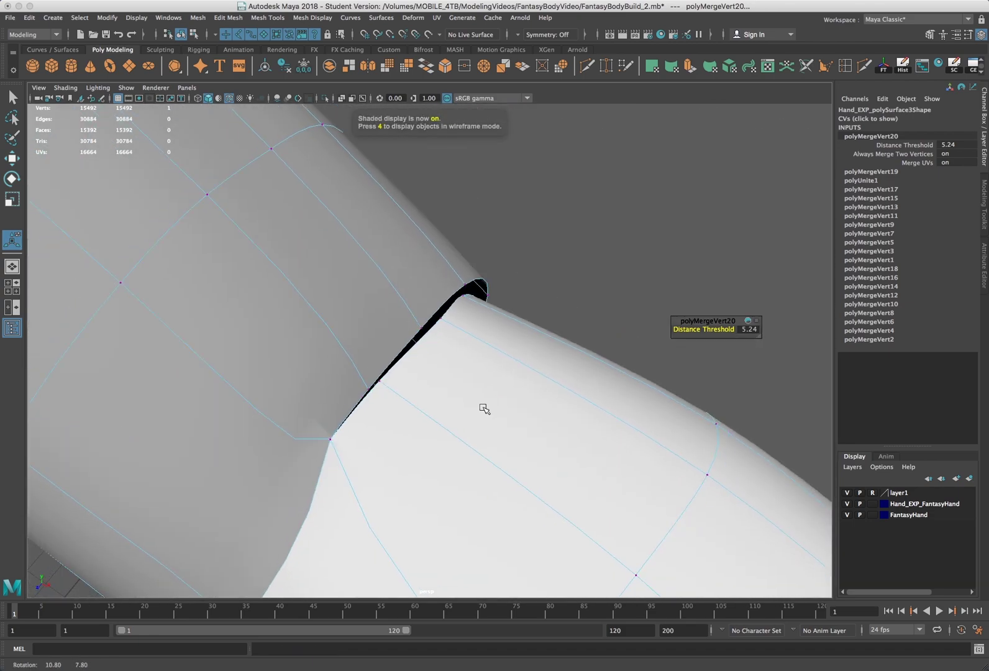
pyautogui.click(380, 382)
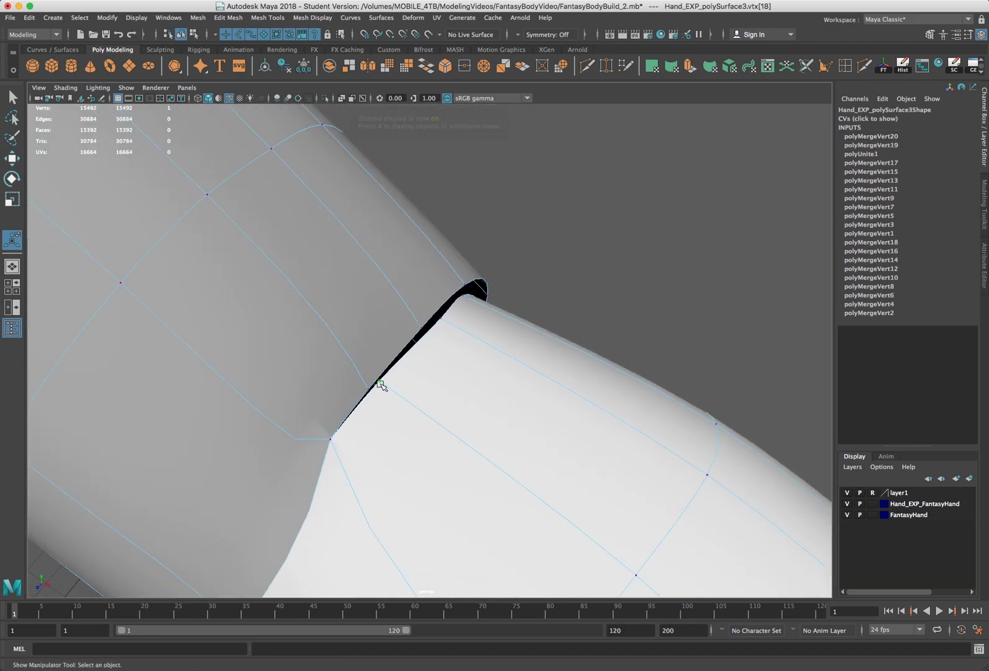
pyautogui.press('q')
pyautogui.keyDown('shift'); pyautogui.click(369, 390); pyautogui.keyUp('shift')
pyautogui.press('g')
# Continue merging border vertex pairs toward the upper edge of the wrist, undoing the merge that includes an extra vertex.
pyautogui.keyDown('alt'); pyautogui.moveTo(467, 356); pyautogui.dragTo(388, 424); pyautogui.keyUp('alt')
pyautogui.keyDown('shift'); pyautogui.click(366, 433); pyautogui.keyUp('shift')
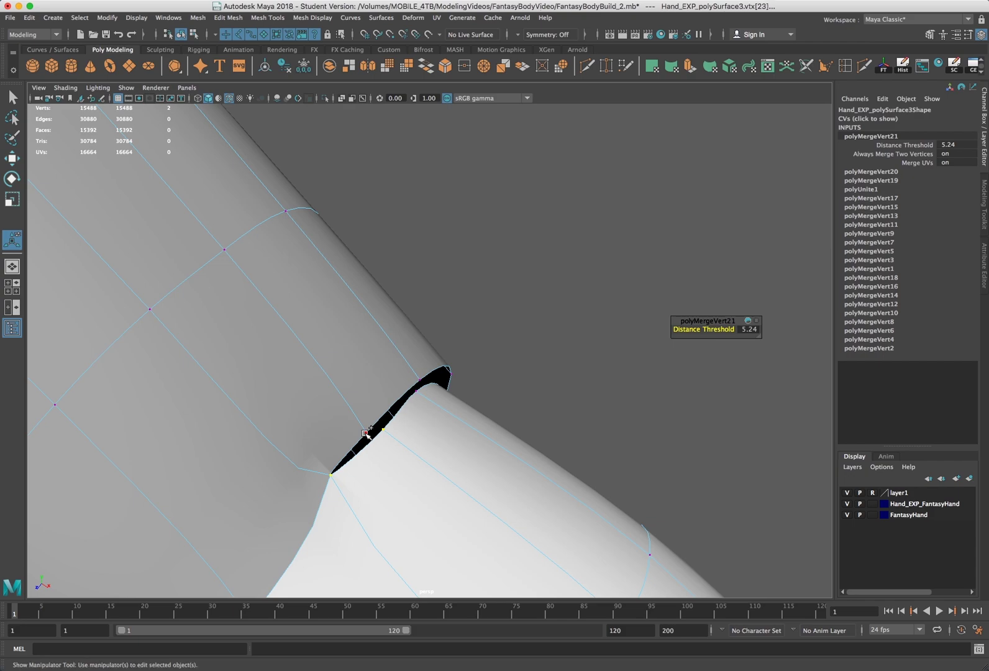
pyautogui.press('g')
pyautogui.moveTo(457, 408)
pyautogui.keyDown('alt'); pyautogui.mouseDown()
pyautogui.moveTo(353, 414)
pyautogui.moveTo(352, 429)
pyautogui.moveTo(398, 426)
pyautogui.moveTo(441, 406)
pyautogui.mouseUp(); pyautogui.keyUp('alt')
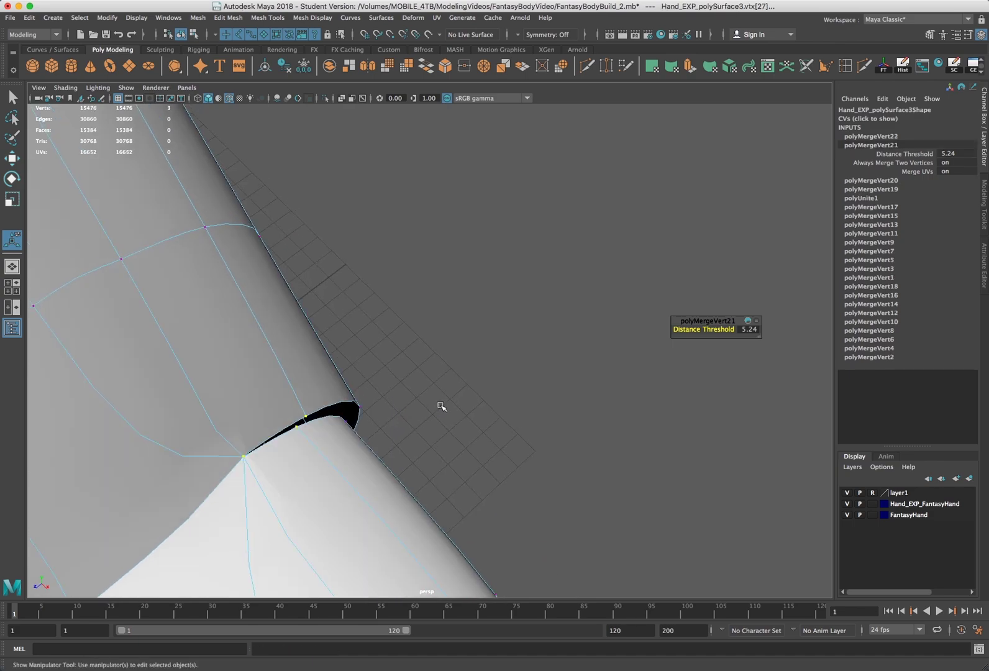
pyautogui.click(441, 406)
pyautogui.click(306, 416)
pyautogui.hotkey('ctrl', 'z')
pyautogui.hotkey('ctrl', 'z')
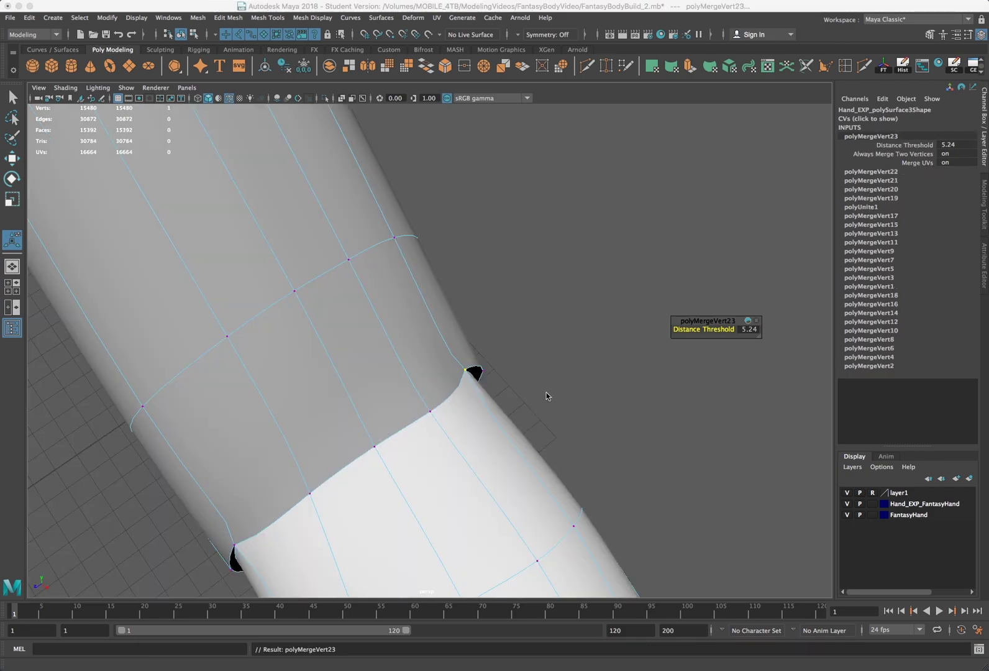
# Select and merge the next matching pair of border vertices below the merged corner on the wrist's open side.
pyautogui.keyDown('alt'); pyautogui.moveTo(522, 407); pyautogui.dragTo(438, 382); pyautogui.keyUp('alt')
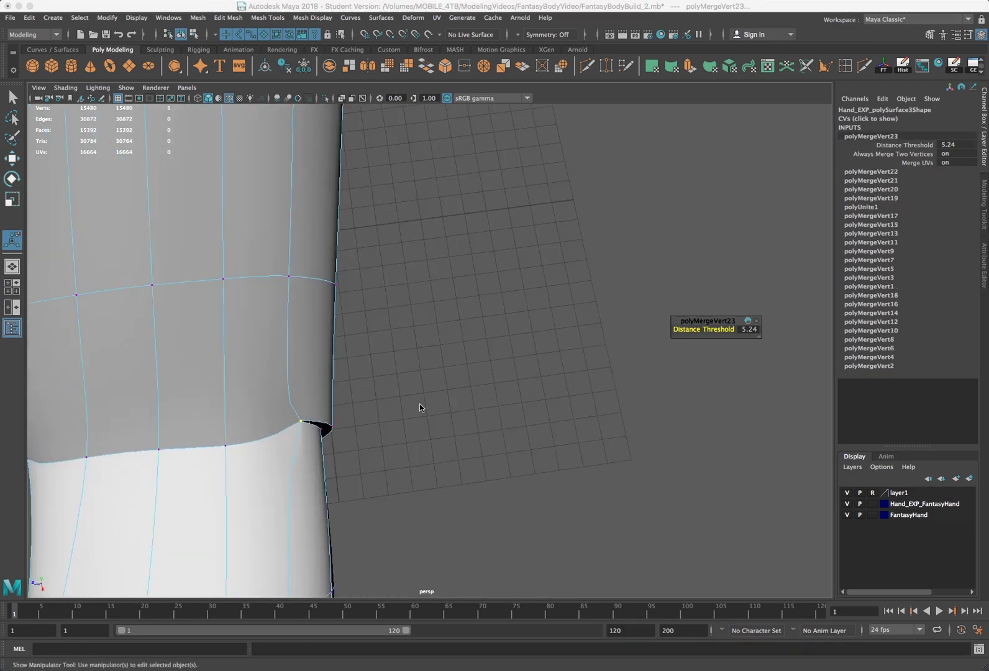
pyautogui.click(435, 401)
pyautogui.press('a')
pyautogui.moveTo(448, 412); pyautogui.dragTo(455, 420)
pyautogui.press('f')
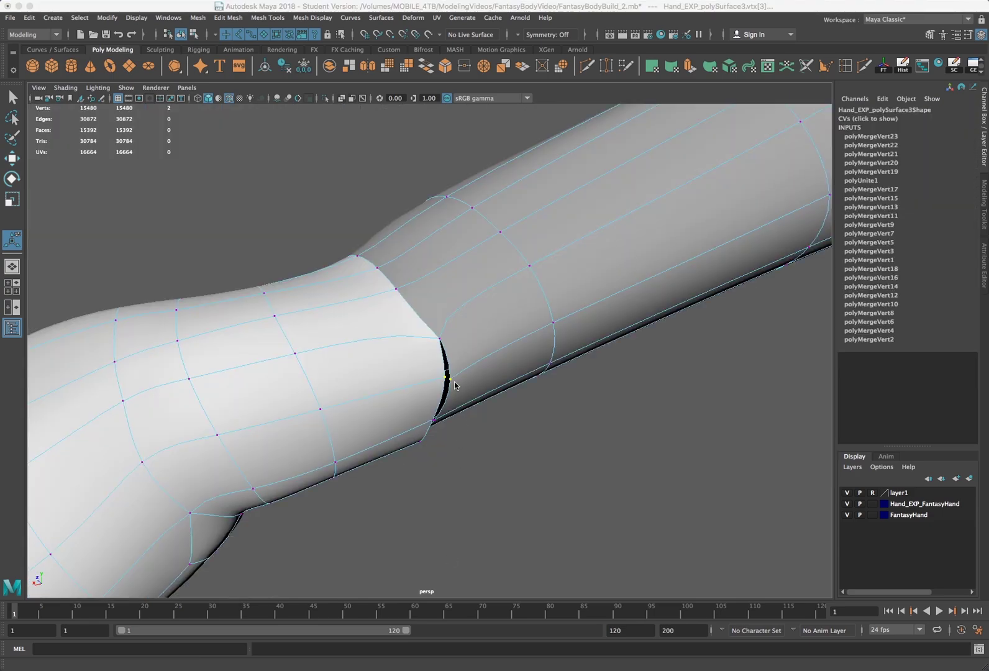
pyautogui.click(472, 416)
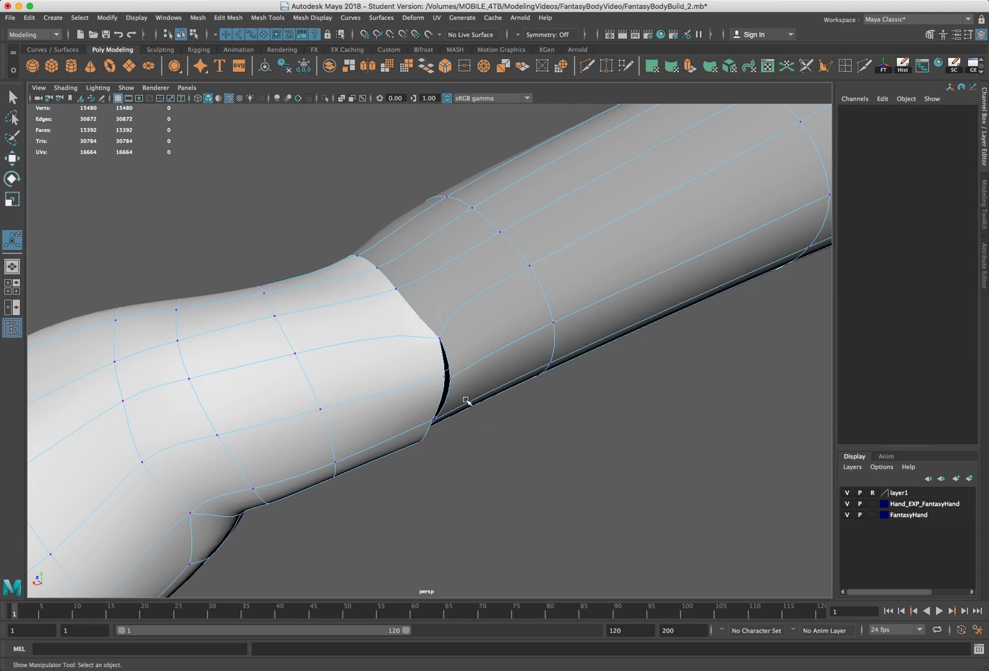
pyautogui.click(447, 375)
pyautogui.keyDown('shift'); pyautogui.click(448, 377); pyautogui.keyUp('shift')
pyautogui.press('g')
# Use wireframe display to select and merge the remaining border vertex pairs along the underside of the wrist seam.
pyautogui.keyDown('alt'); pyautogui.moveTo(448, 417); pyautogui.dragTo(445, 396); pyautogui.keyUp('alt')
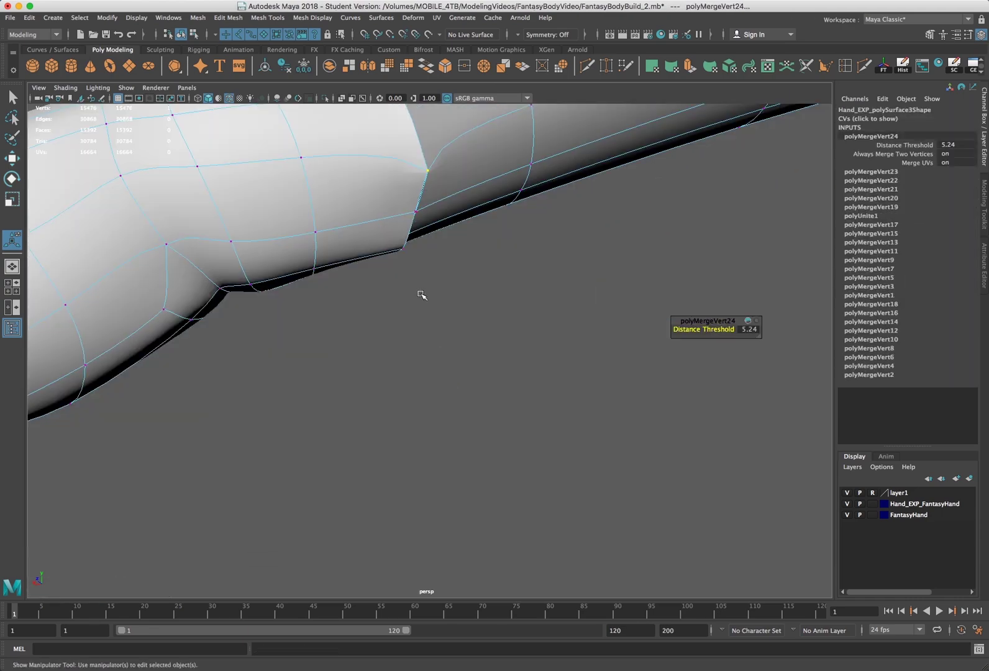
pyautogui.click(418, 212)
pyautogui.press('4')
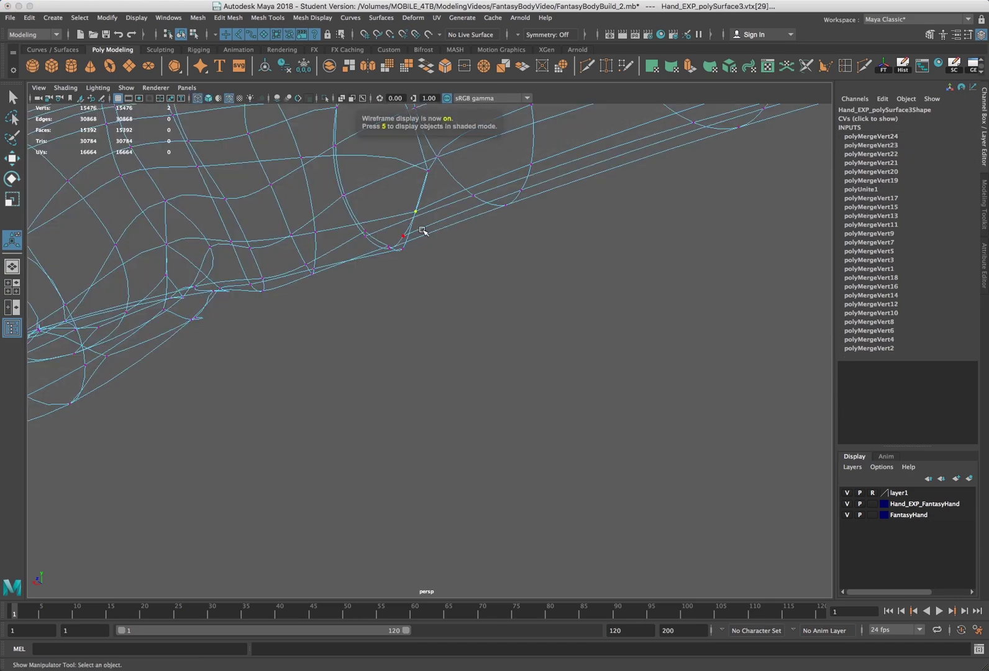
pyautogui.press('g')
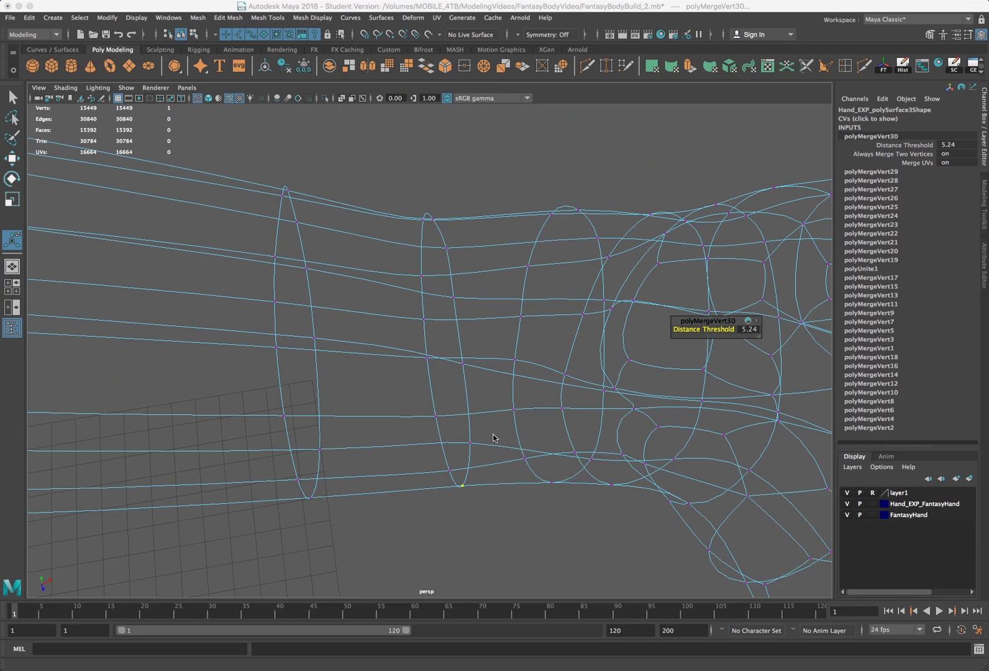
# Display the joined model shaded with texture maps and return it to object selection mode.
pyautogui.keyDown('alt'); pyautogui.moveTo(495, 435); pyautogui.dragTo(457, 398); pyautogui.keyUp('alt')
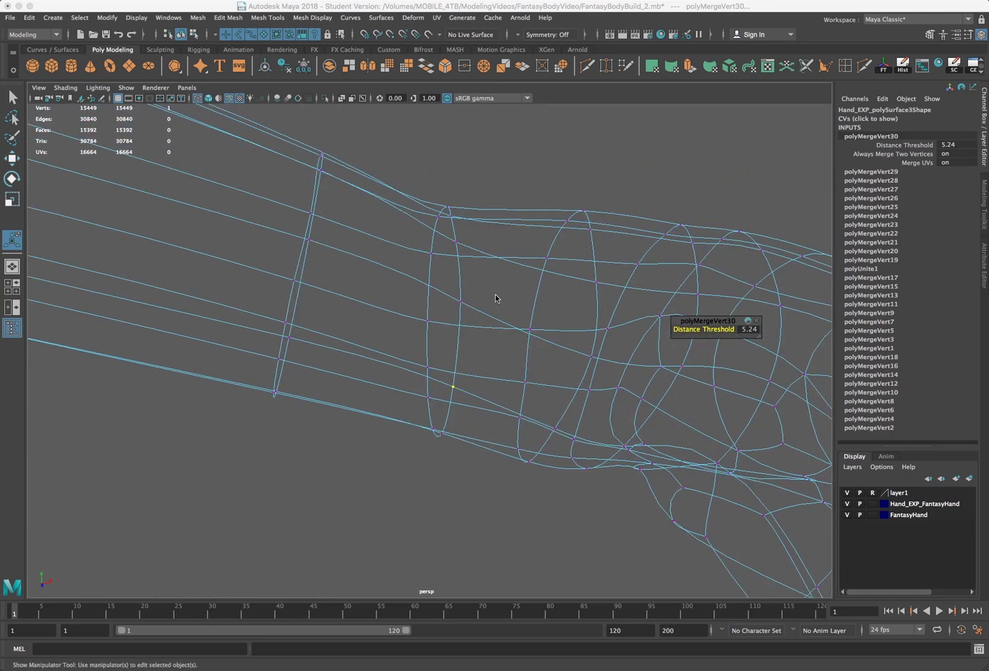
pyautogui.click(497, 172)
pyautogui.press('5')
pyautogui.press('6')
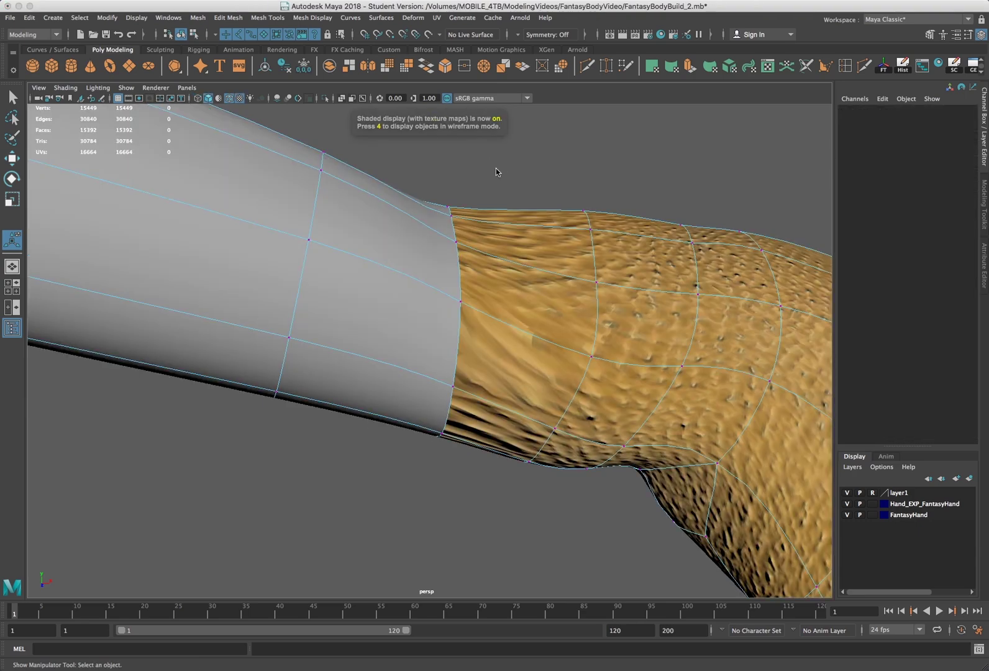
pyautogui.scroll(-10, 496, 174)
pyautogui.keyDown('alt'); pyautogui.moveTo(473, 239); pyautogui.dragTo(453, 298); pyautogui.keyUp('alt')
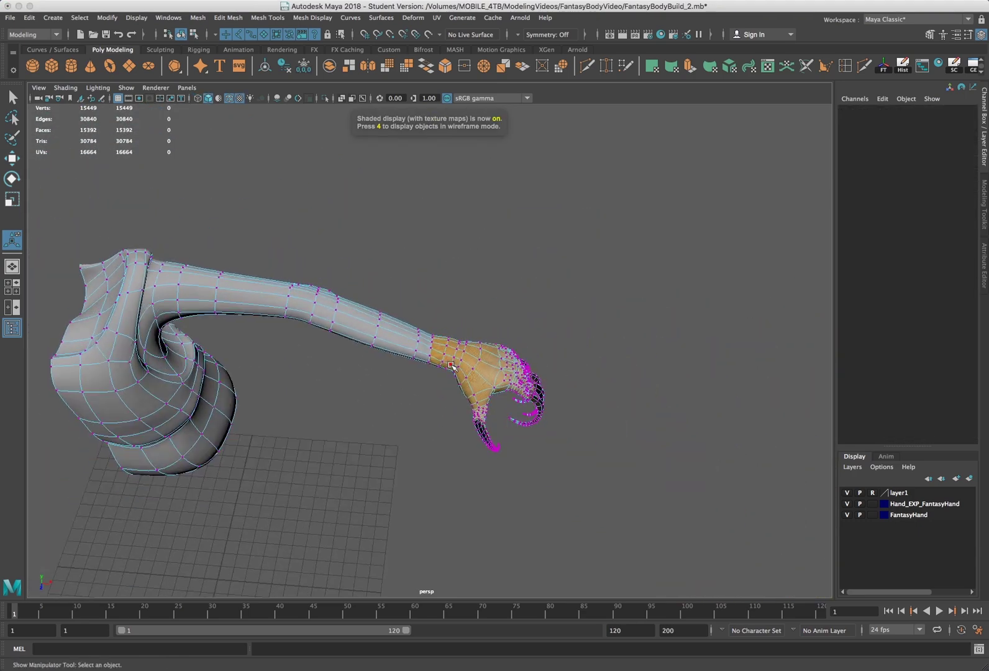
pyautogui.moveTo(440, 352); pyautogui.dragTo(468, 319, button='right')
pyautogui.press('q')
pyautogui.click(469, 308)
pyautogui.keyDown('alt'); pyautogui.moveTo(459, 322); pyautogui.dragTo(468, 283); pyautogui.keyUp('alt')
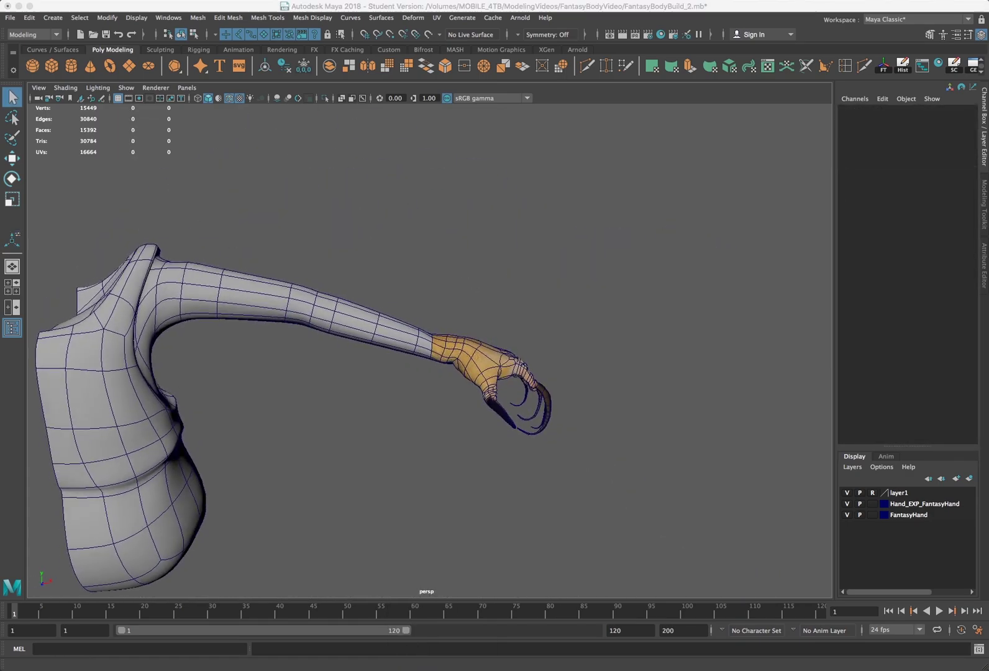
# Enable vertex selection and the Move tool for adjusting the mesh around the wrist seam.
pyautogui.press('f')
pyautogui.keyDown('alt'); pyautogui.moveTo(570, 456); pyautogui.dragTo(551, 462); pyautogui.keyUp('alt')
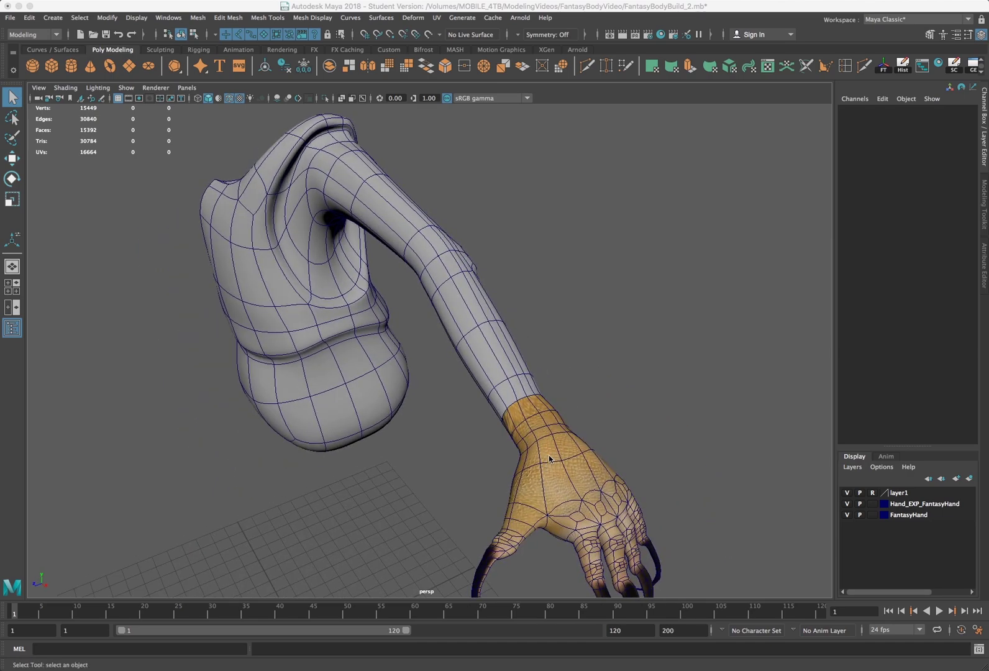
pyautogui.scroll(3, 550, 463)
pyautogui.scroll(3, 550, 463)
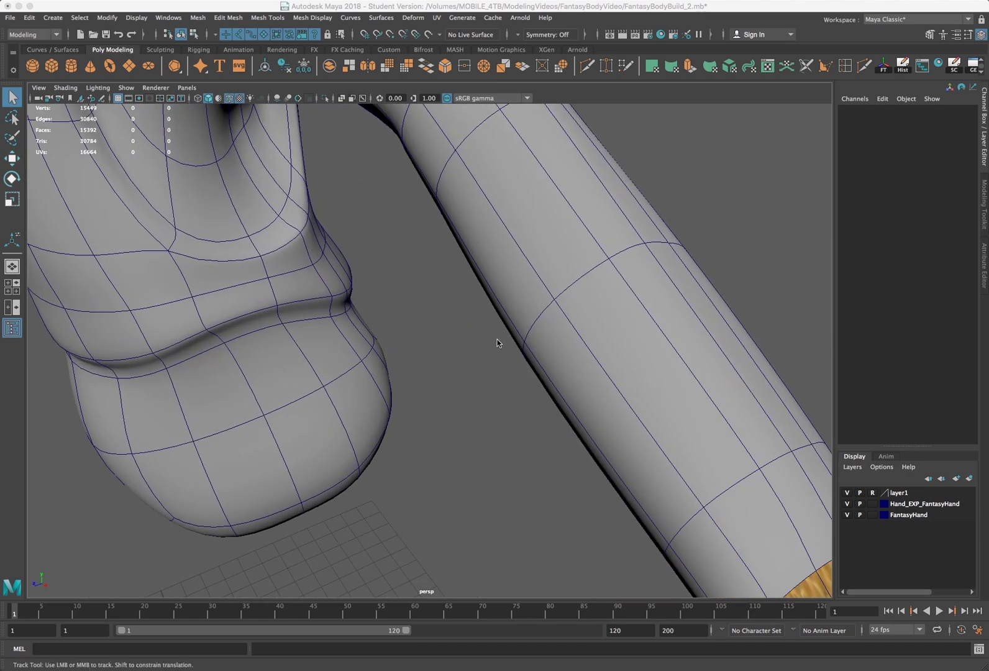
pyautogui.keyDown('alt'); pyautogui.moveTo(497, 339); pyautogui.dragTo(496, 334, button='middle'); pyautogui.keyUp('alt')
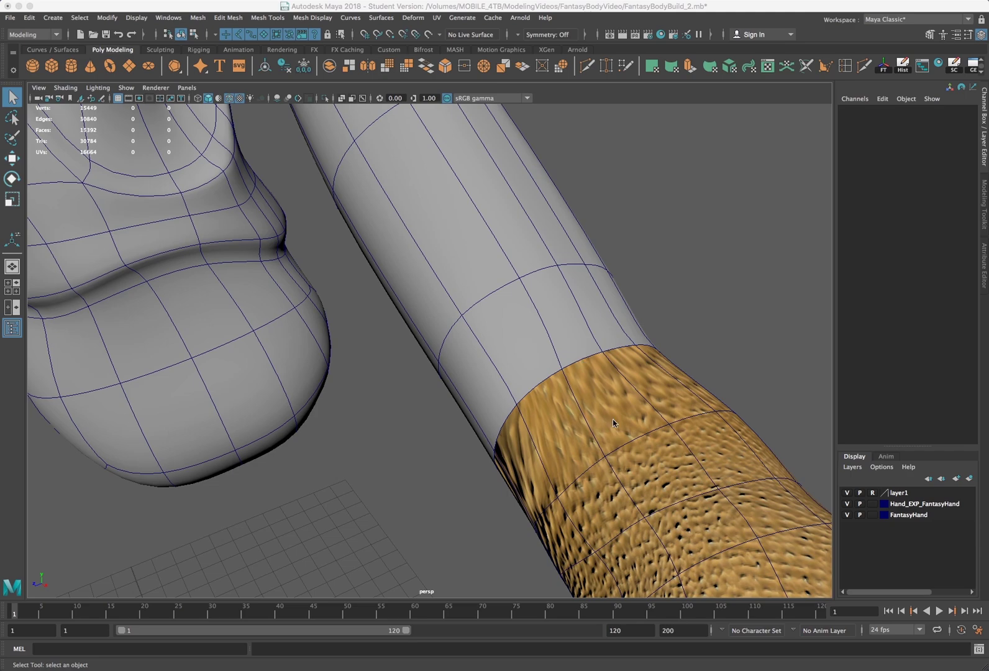
pyautogui.keyDown('alt'); pyautogui.moveTo(581, 345); pyautogui.dragTo(639, 340); pyautogui.keyUp('alt')
pyautogui.moveTo(638, 340); pyautogui.dragTo(664, 344, button='right')
pyautogui.moveTo(665, 348); pyautogui.dragTo(638, 370)
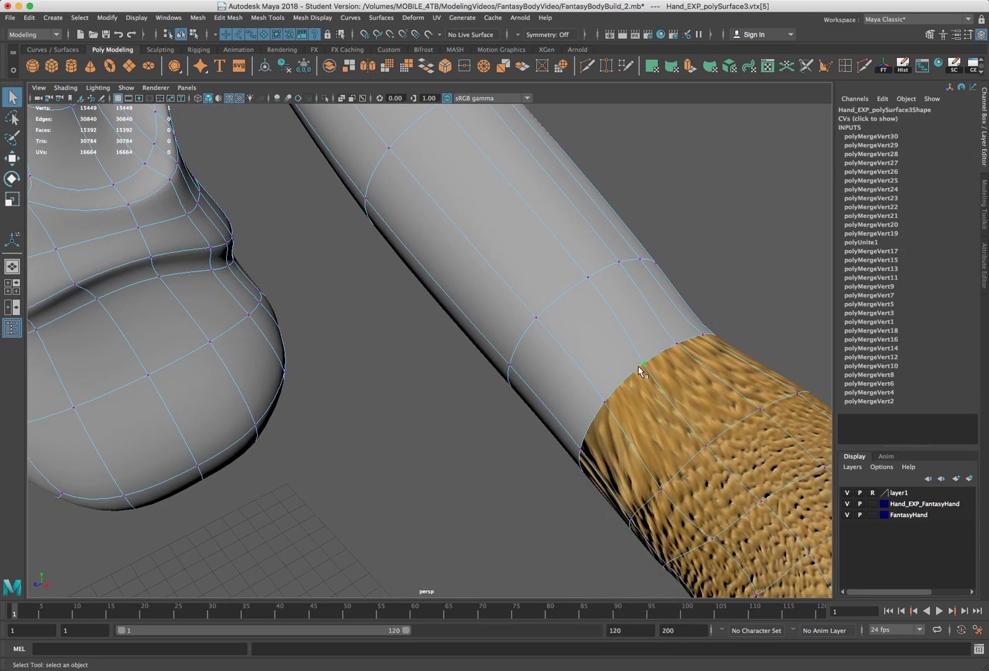
pyautogui.press('w')
pyautogui.click(679, 367)
# Move the upper and lower vertices of the hand's first row past the wrist seam slightly toward the arm.
pyautogui.keyDown('alt'); pyautogui.moveTo(709, 386); pyautogui.dragTo(697, 331); pyautogui.keyUp('alt')
pyautogui.keyDown('alt'); pyautogui.moveTo(734, 330); pyautogui.dragTo(603, 344, button='middle'); pyautogui.keyUp('alt')
pyautogui.keyDown('alt'); pyautogui.moveTo(603, 345); pyautogui.dragTo(567, 380); pyautogui.keyUp('alt')
pyautogui.moveTo(691, 291); pyautogui.dragTo(604, 375)
pyautogui.moveTo(663, 374); pyautogui.dragTo(624, 363)
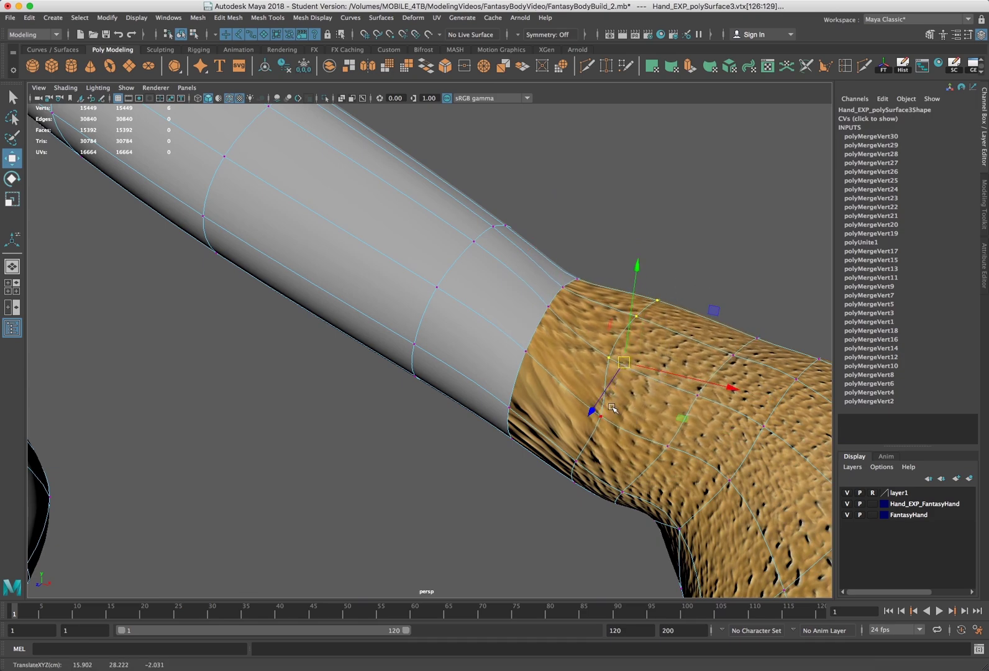
pyautogui.click(584, 408)
pyautogui.moveTo(586, 519); pyautogui.dragTo(548, 449)
pyautogui.moveTo(575, 486); pyautogui.dragTo(558, 475)
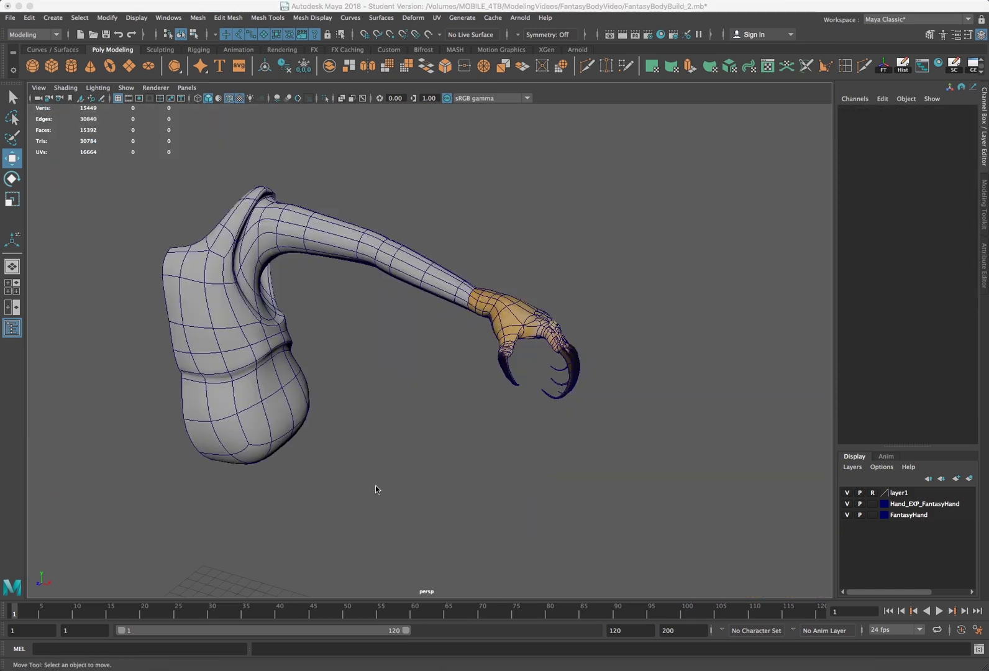
# Examine the joined body, arm and hand from several distances and angles.
pyautogui.scroll(-3, 377, 484)
pyautogui.scroll(4, 378, 484)
pyautogui.scroll(-3, 378, 484)
pyautogui.scroll(3, 379, 481)
pyautogui.keyDown('alt'); pyautogui.moveTo(301, 465); pyautogui.dragTo(346, 445, button='middle'); pyautogui.keyUp('alt')
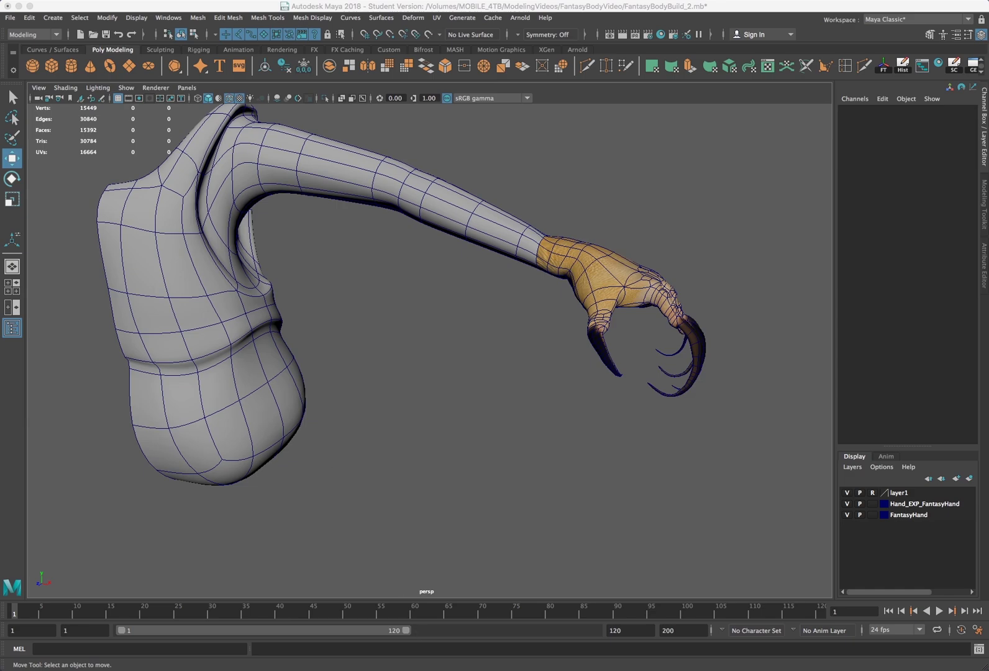
pyautogui.keyDown('alt'); pyautogui.moveTo(463, 519); pyautogui.dragTo(528, 466); pyautogui.keyUp('alt')
pyautogui.scroll(5, 421, 492)
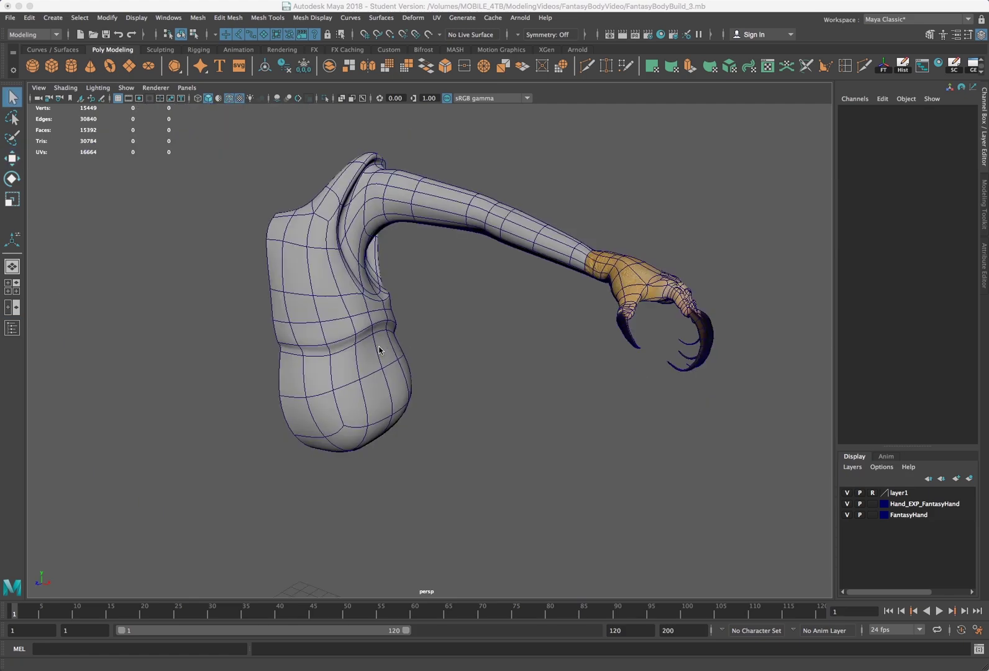
pyautogui.moveTo(443, 351)
pyautogui.keyDown('alt'); pyautogui.mouseDown()
pyautogui.moveTo(411, 353)
pyautogui.moveTo(443, 352)
pyautogui.mouseUp(); pyautogui.keyUp('alt')
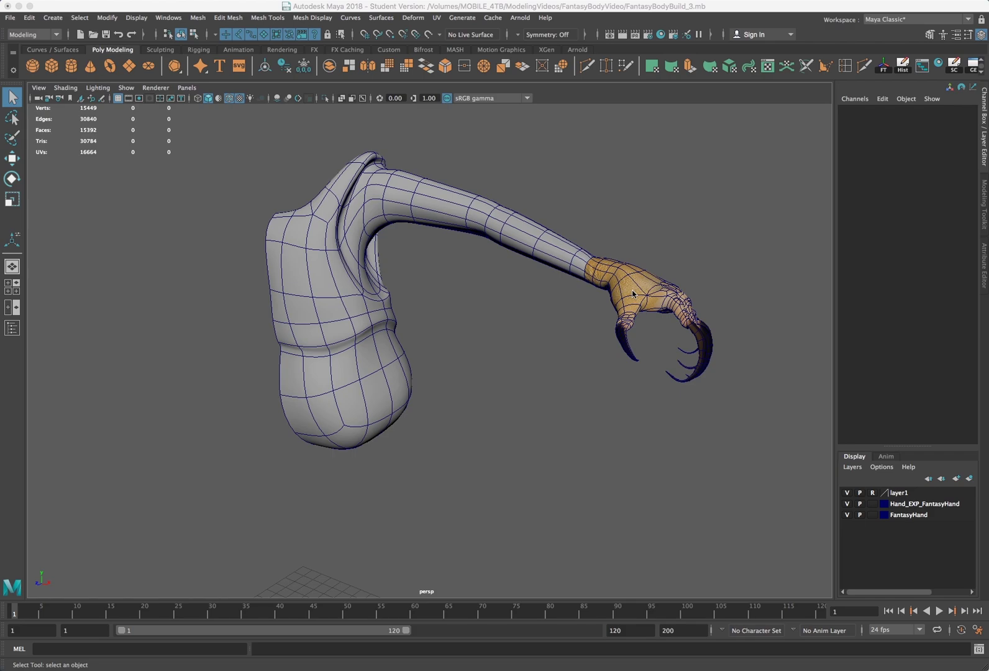
pyautogui.keyDown('alt'); pyautogui.moveTo(618, 283); pyautogui.dragTo(599, 300); pyautogui.keyUp('alt')
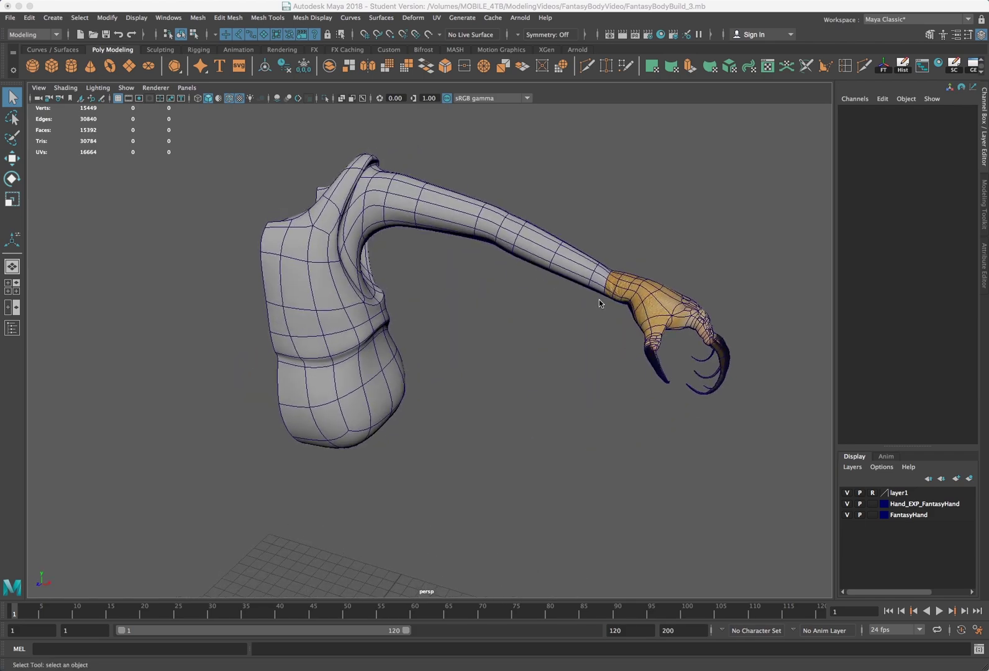
# Select the combined mesh in object mode and open the UV Editor.
pyautogui.rightClick(531, 252)
pyautogui.moveTo(531, 249); pyautogui.dragTo(550, 220, button='right')
pyautogui.click(538, 233)
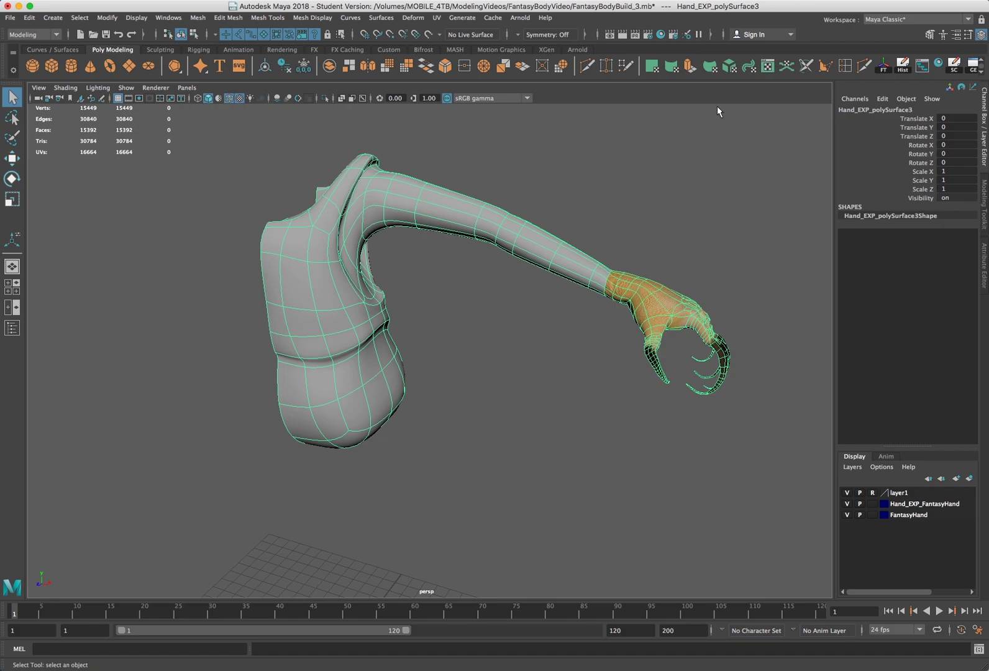
pyautogui.click(768, 66)
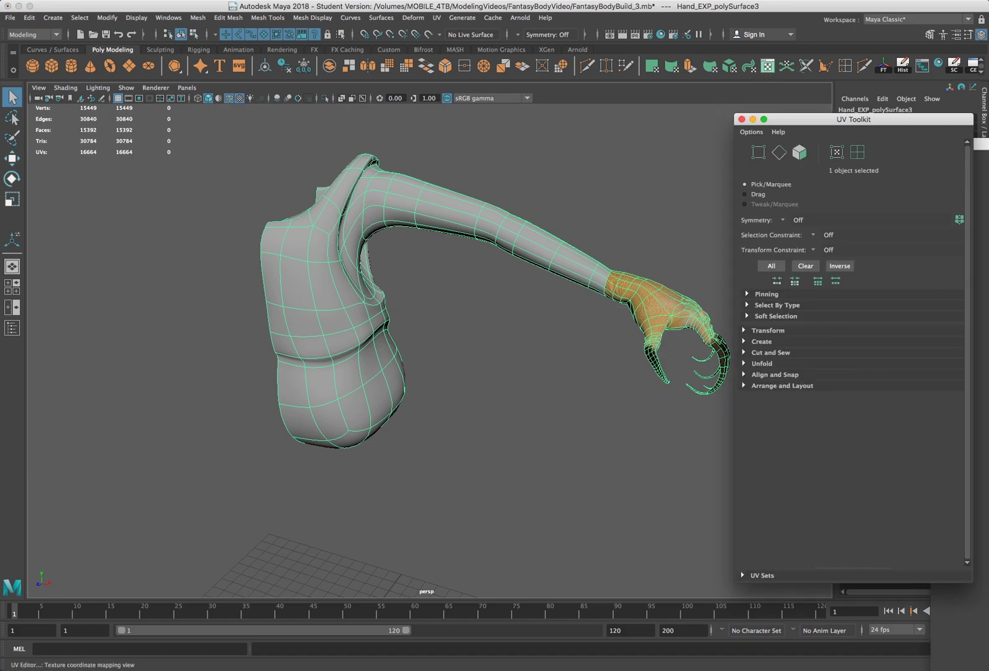
# Examine the UV layout of the hand and body, repositioning the UV Editor to compare it with the model.
pyautogui.moveTo(308, 99); pyautogui.dragTo(284, 337)
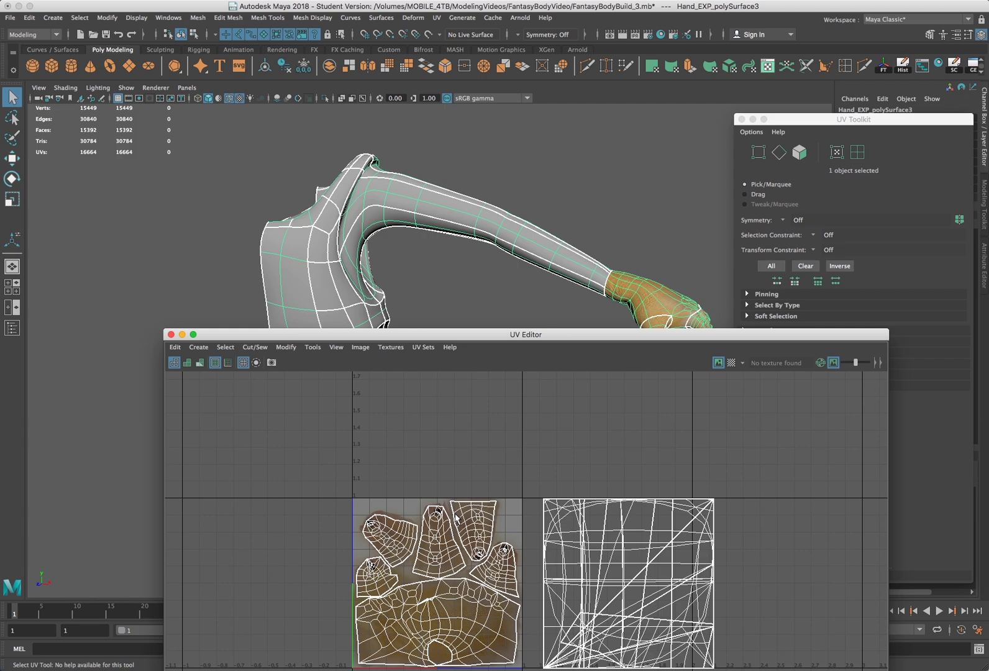
pyautogui.moveTo(496, 334); pyautogui.dragTo(476, 128)
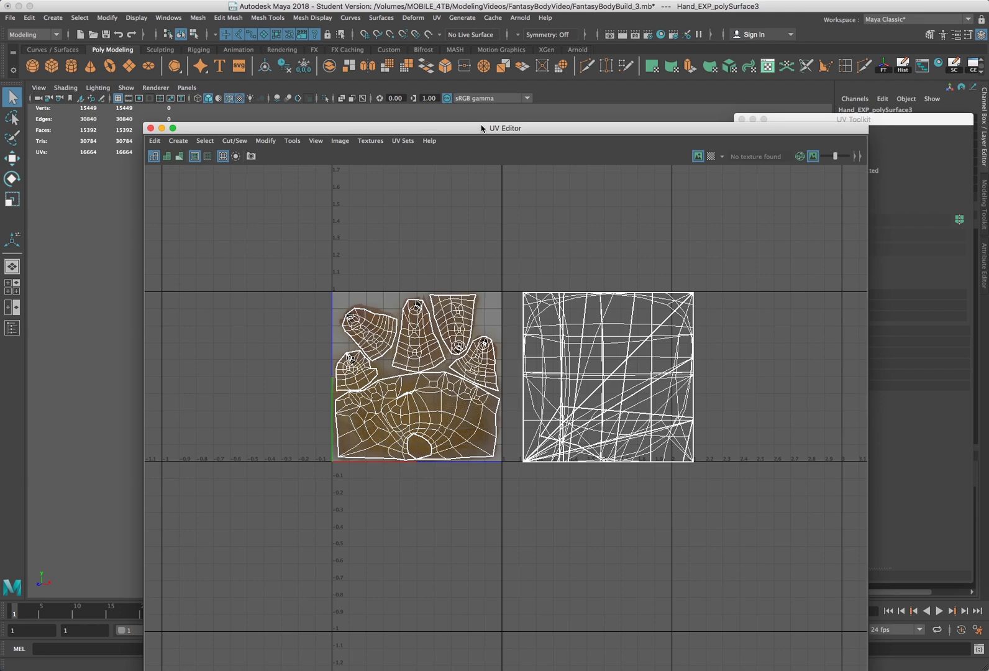
pyautogui.moveTo(592, 129); pyautogui.dragTo(770, 140)
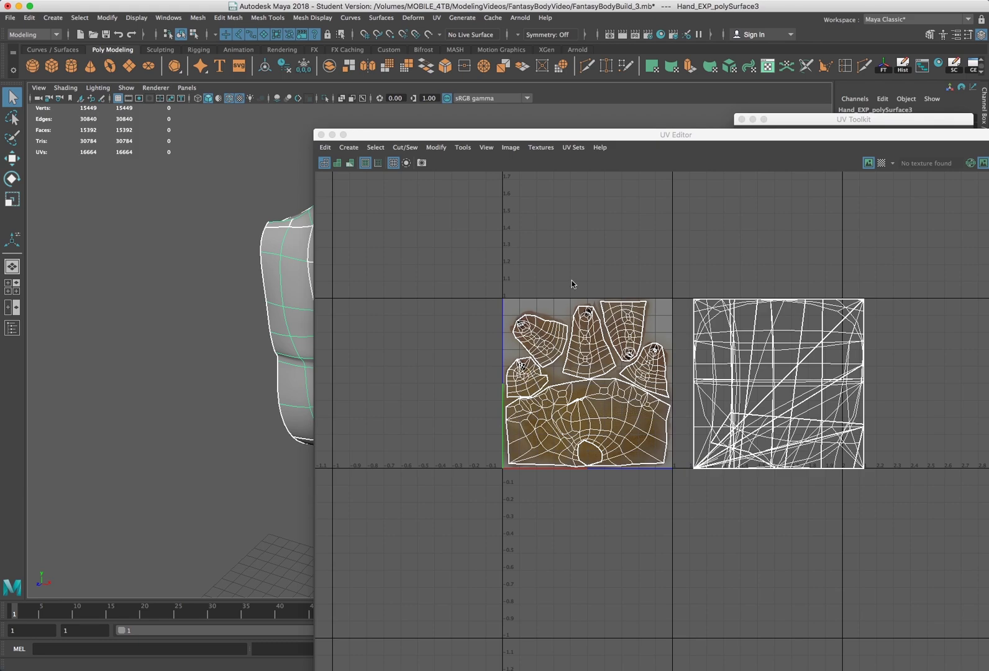
pyautogui.moveTo(653, 134); pyautogui.dragTo(544, 106)
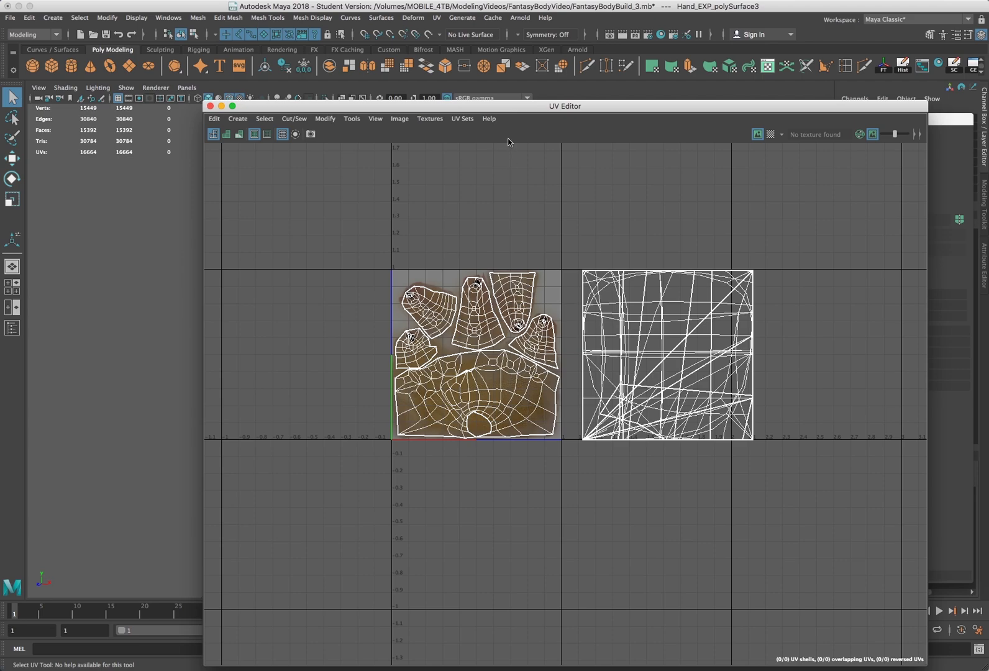
pyautogui.moveTo(508, 110); pyautogui.dragTo(500, 413)
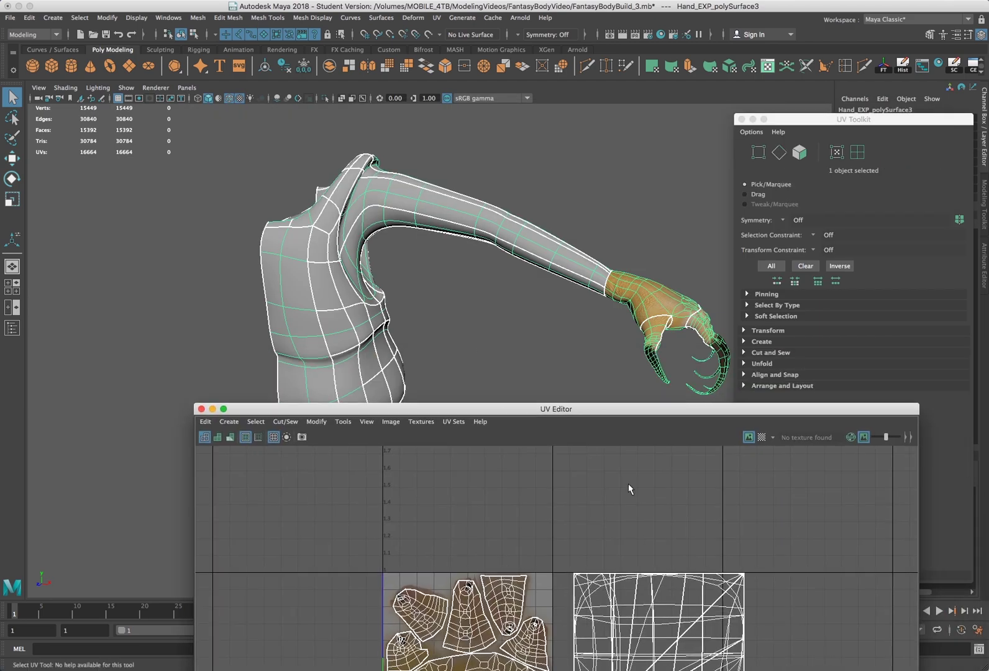
pyautogui.moveTo(543, 415); pyautogui.dragTo(565, 149)
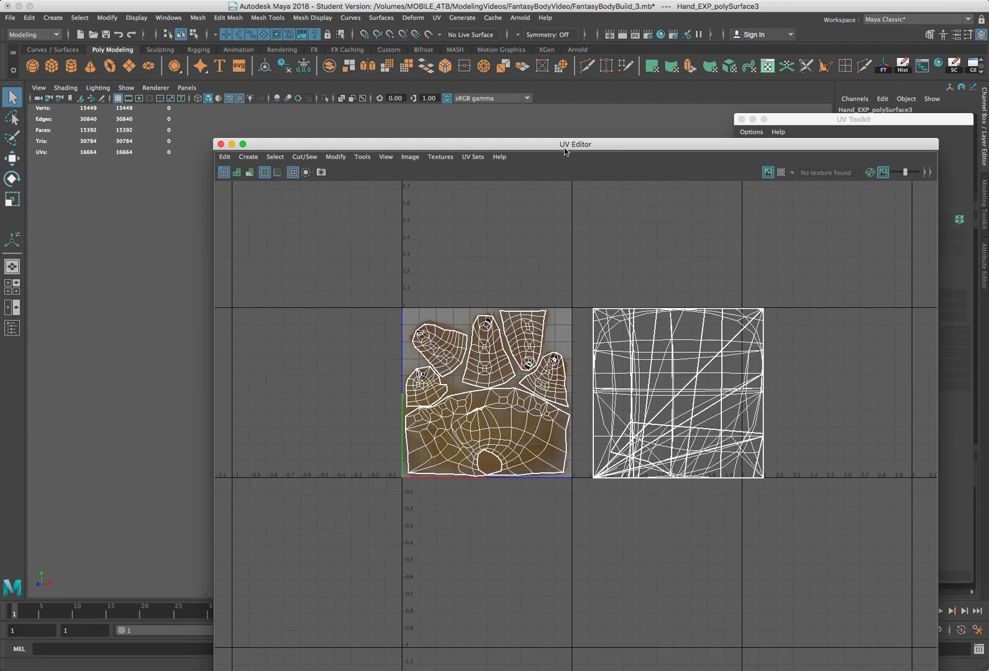
pyautogui.moveTo(402, 148); pyautogui.dragTo(410, 117)
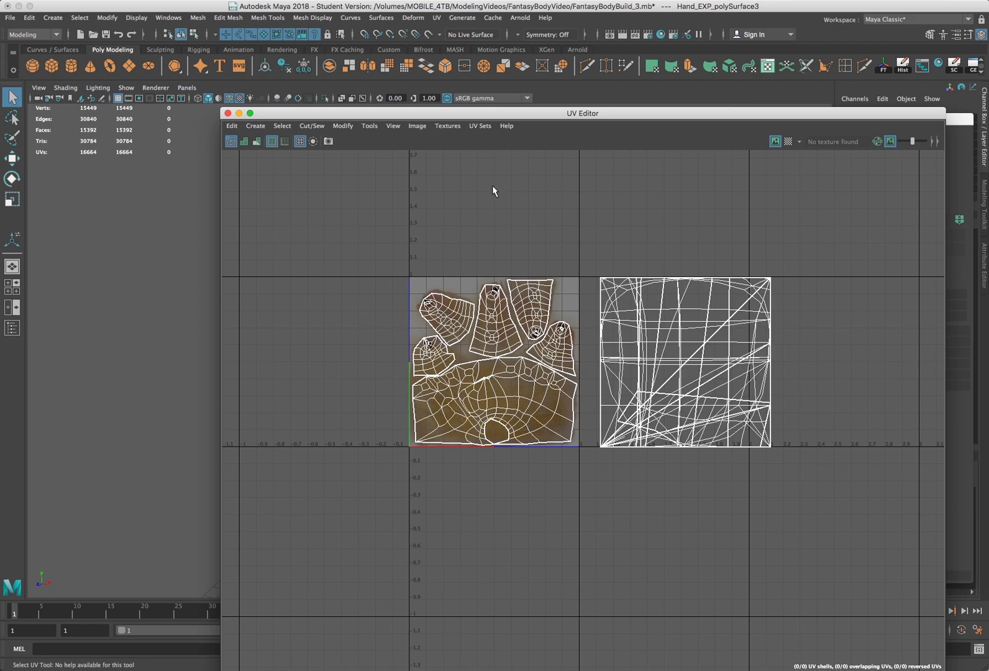
pyautogui.moveTo(402, 115); pyautogui.dragTo(988, 160)
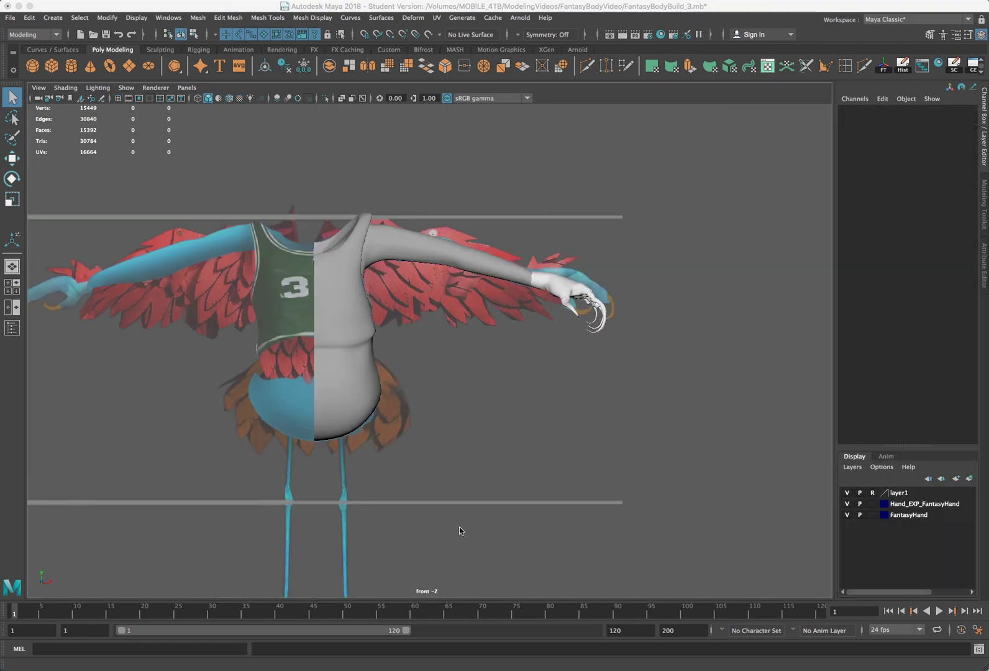
# Compare the model with the leg reference image in the front and side views.
pyautogui.keyDown('alt'); pyautogui.moveTo(458, 317); pyautogui.dragTo(459, 273, button='middle'); pyautogui.keyUp('alt')
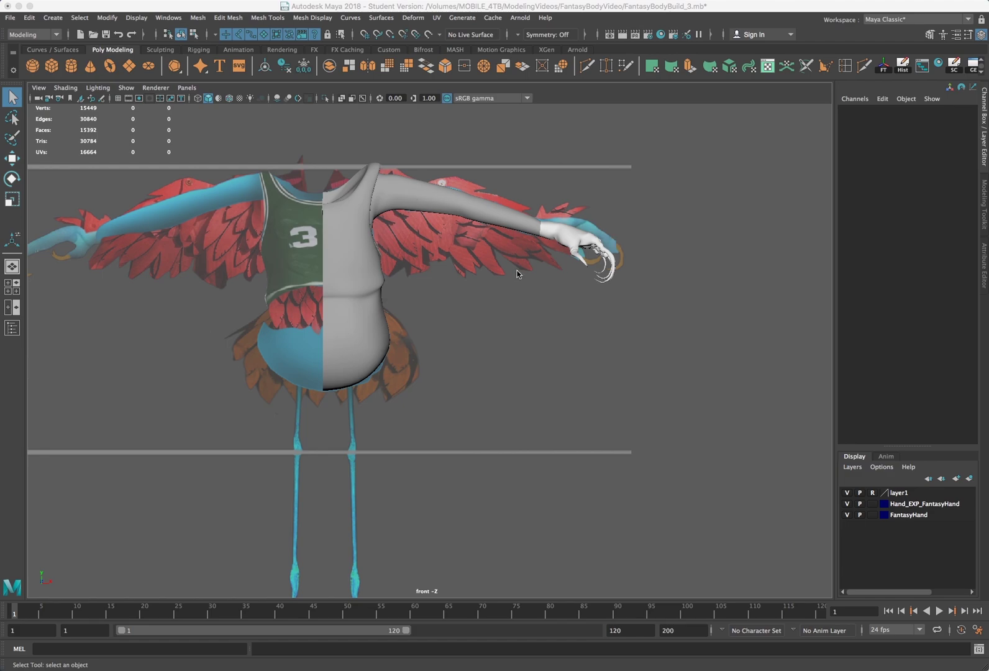
pyautogui.scroll(-2, 510, 270)
pyautogui.keyDown('alt'); pyautogui.moveTo(442, 346); pyautogui.dragTo(451, 307, button='middle'); pyautogui.keyUp('alt')
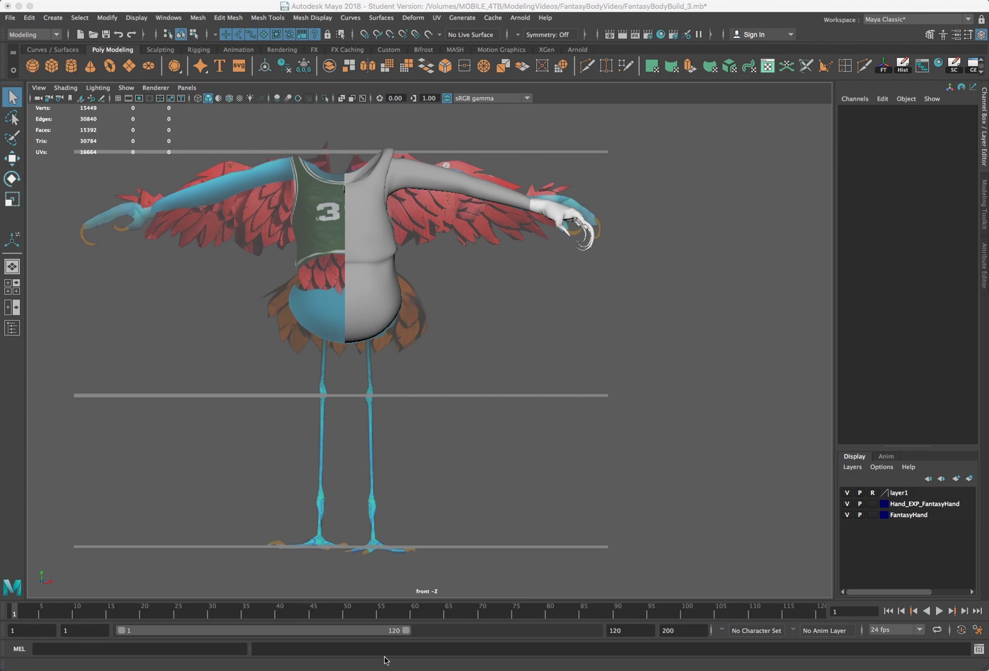
pyautogui.press('space')
pyautogui.press('space')
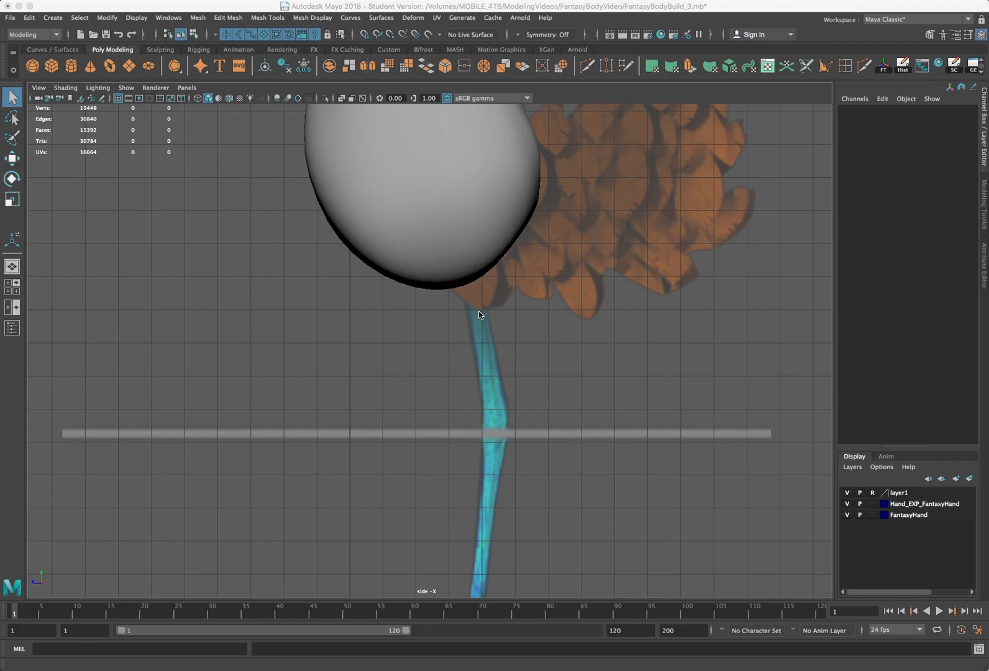
# Switch to face selection and select the face on the body's underside where the reference leg attaches.
pyautogui.moveTo(472, 277); pyautogui.dragTo(421, 277, button='right')
pyautogui.moveTo(501, 247); pyautogui.dragTo(442, 311)
pyautogui.moveTo(470, 272); pyautogui.dragTo(472, 298, button='right')
pyautogui.click(470, 272)
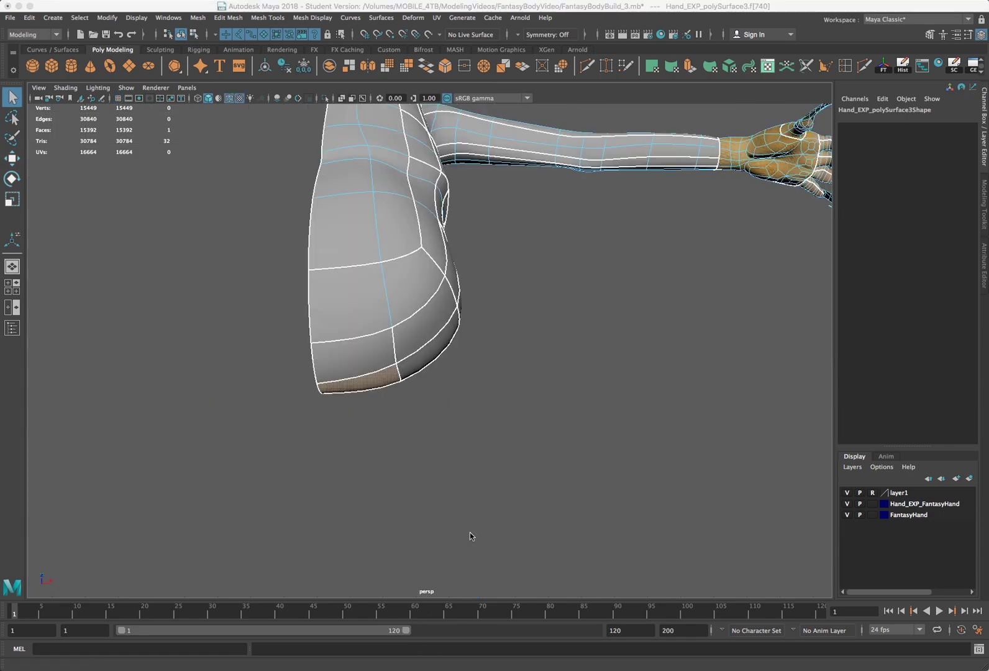
pyautogui.keyDown('alt'); pyautogui.moveTo(459, 386); pyautogui.dragTo(458, 388); pyautogui.keyUp('alt')
pyautogui.keyDown('alt'); pyautogui.moveTo(335, 365); pyautogui.dragTo(352, 341); pyautogui.keyUp('alt')
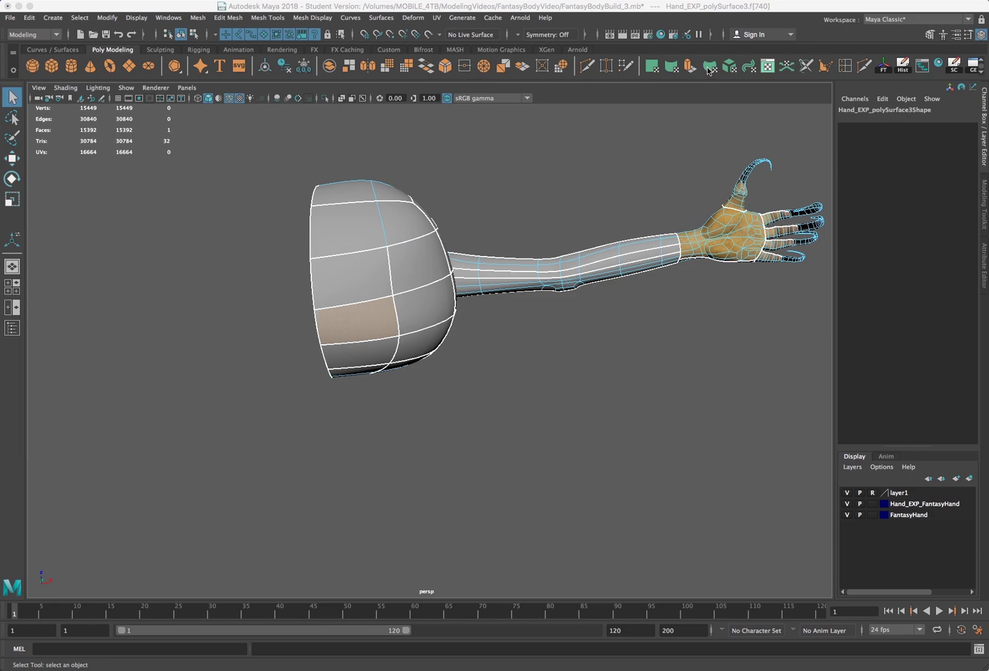
# Try to extrude the selected underside face outward and scale it smaller, and undo the attempt.
pyautogui.click(685, 70)
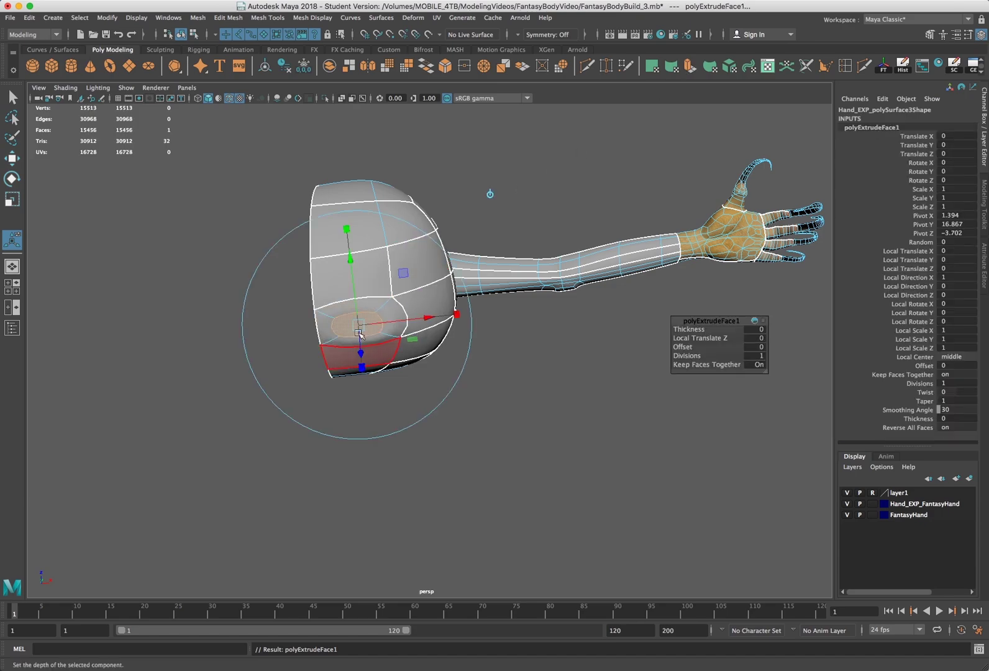
pyautogui.moveTo(363, 353); pyautogui.dragTo(379, 368)
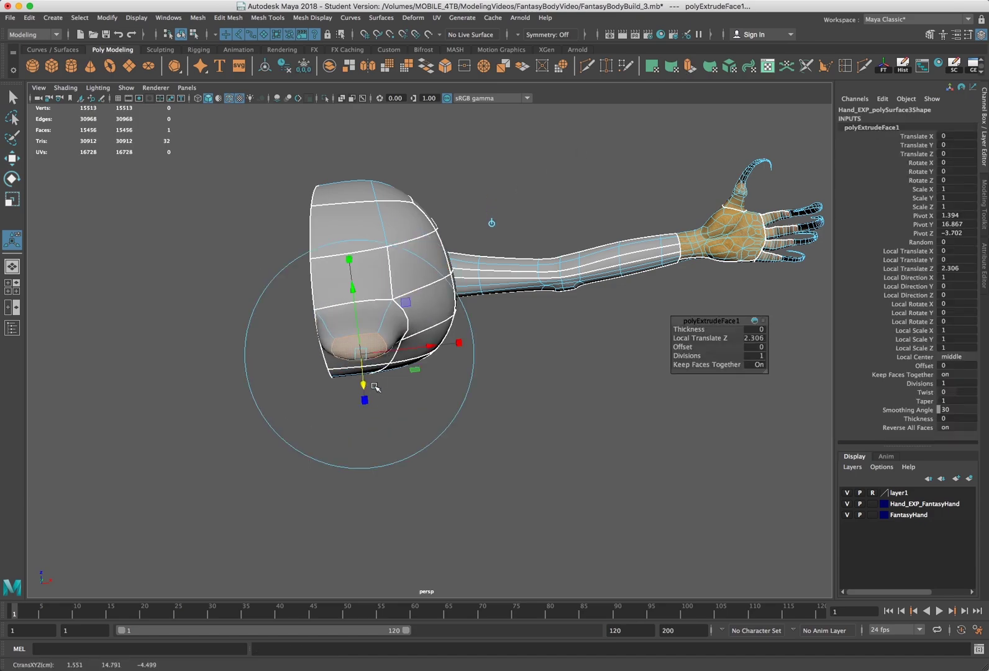
pyautogui.press('r')
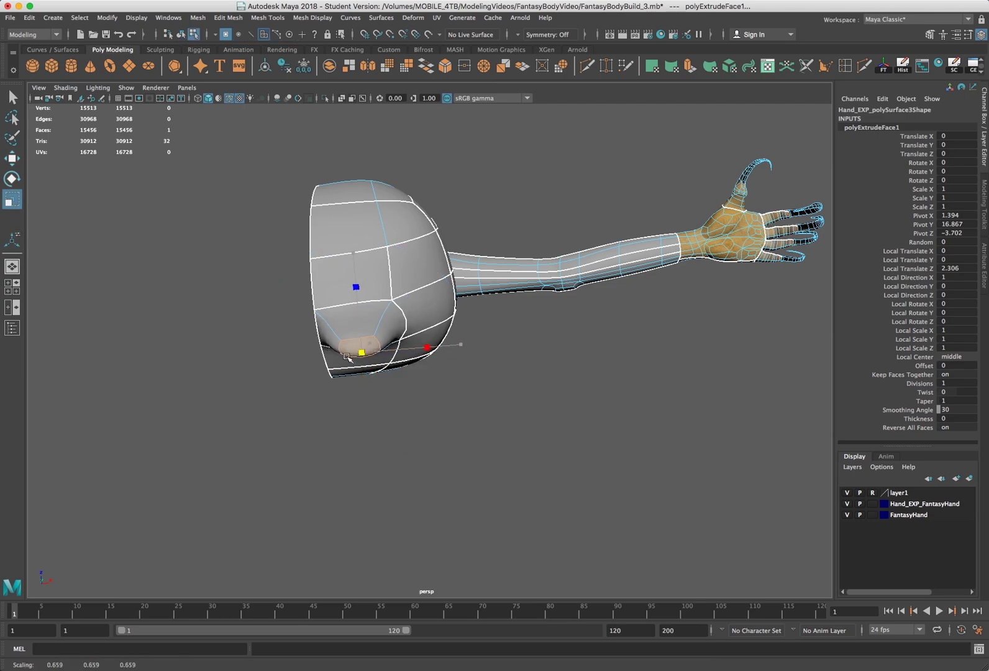
pyautogui.keyDown('alt'); pyautogui.moveTo(349, 332); pyautogui.dragTo(353, 327); pyautogui.keyUp('alt')
pyautogui.scroll(5, 341, 326)
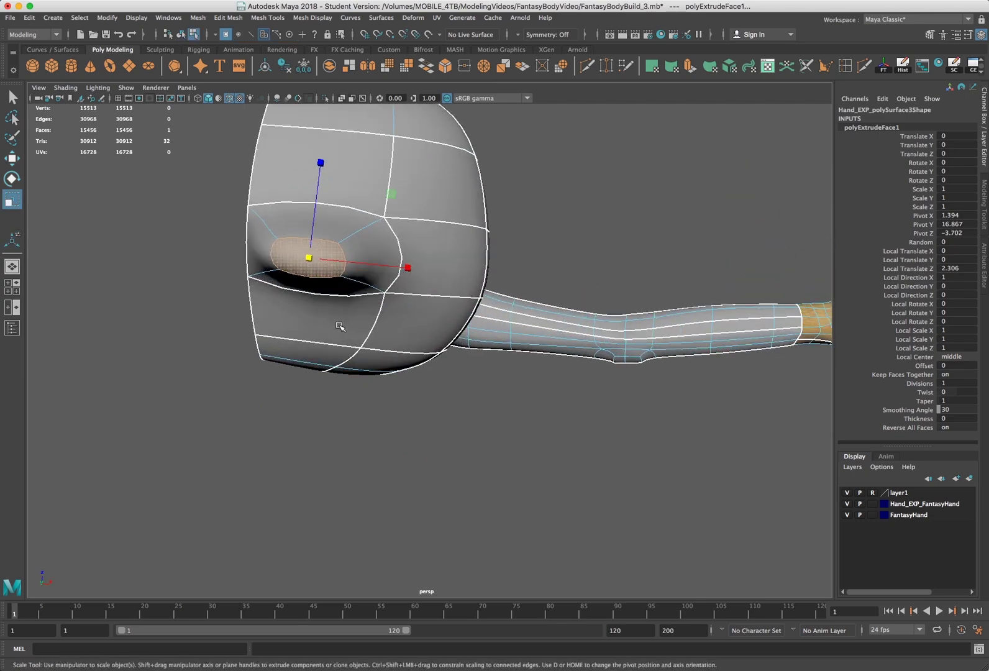
pyautogui.keyDown('alt'); pyautogui.moveTo(302, 279); pyautogui.dragTo(323, 319, button='middle'); pyautogui.keyUp('alt')
pyautogui.scroll(4, 322, 319)
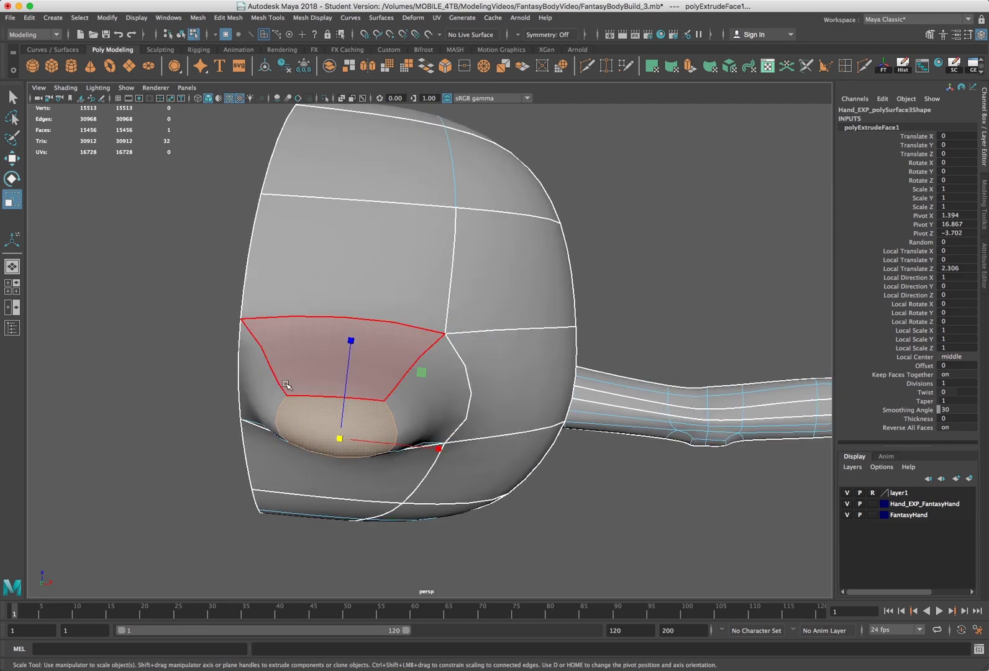
pyautogui.keyDown('alt'); pyautogui.moveTo(288, 384); pyautogui.dragTo(302, 370); pyautogui.keyUp('alt')
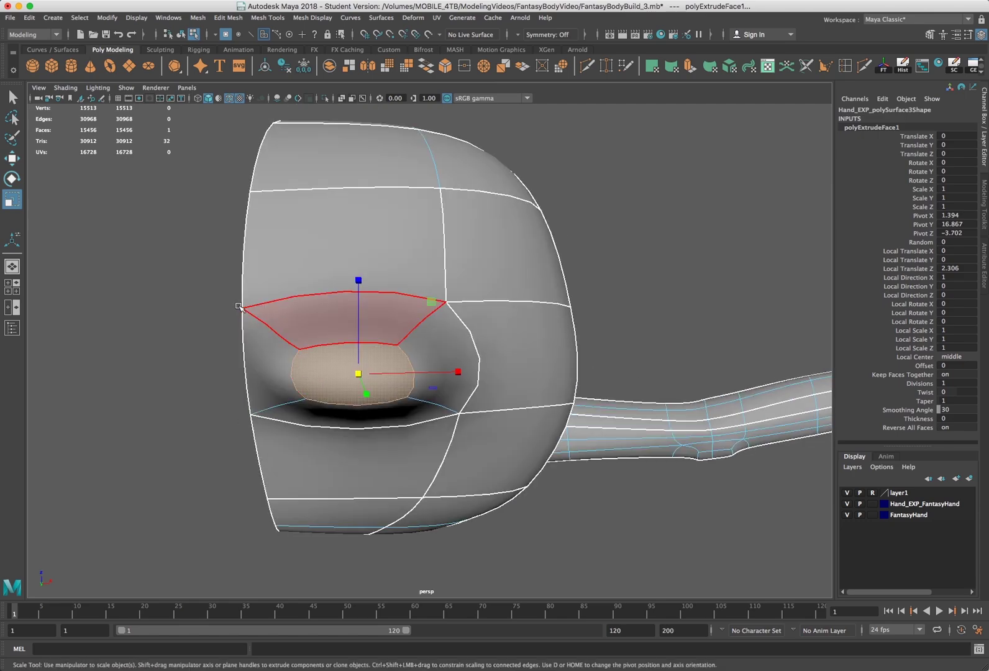
pyautogui.press('q')
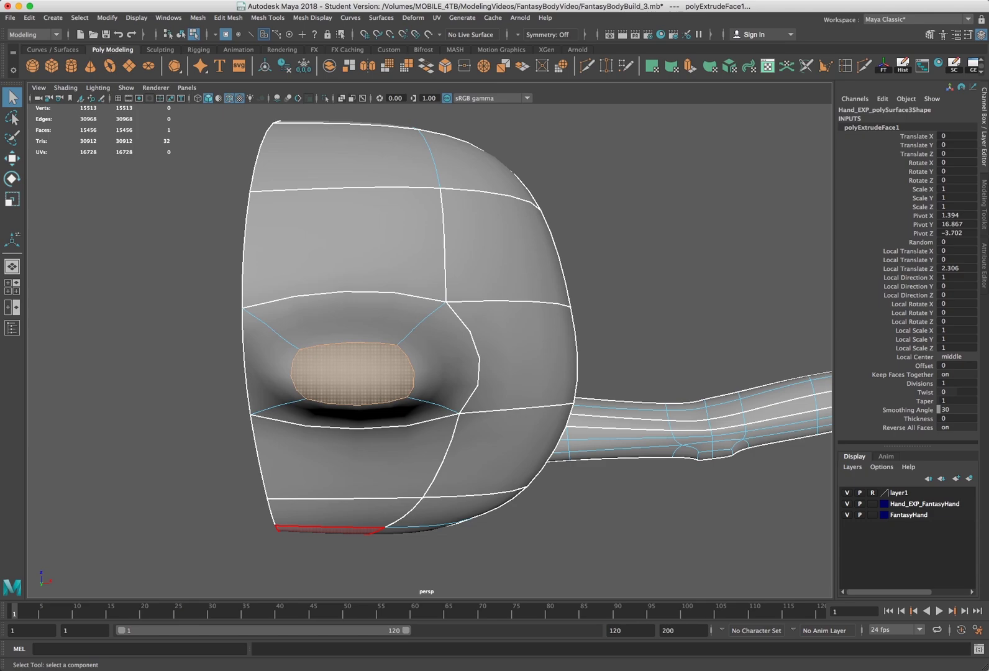
pyautogui.hotkey('ctrl', 'z')
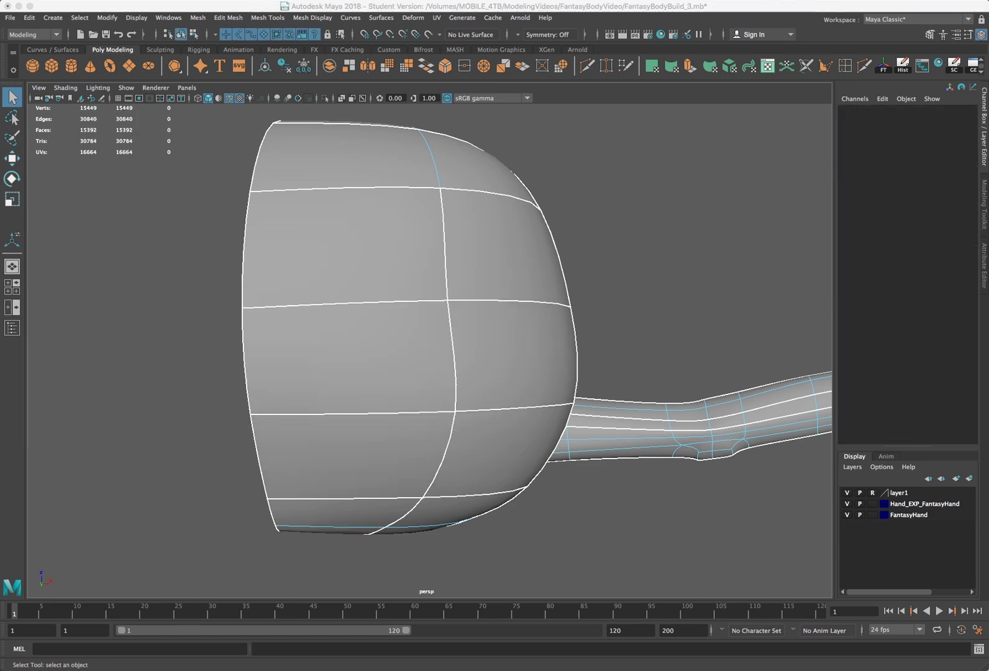
# Insert a vertical edge loop down the body, between its open centre edge and the neighbouring edge column.
pyautogui.click(844, 66)
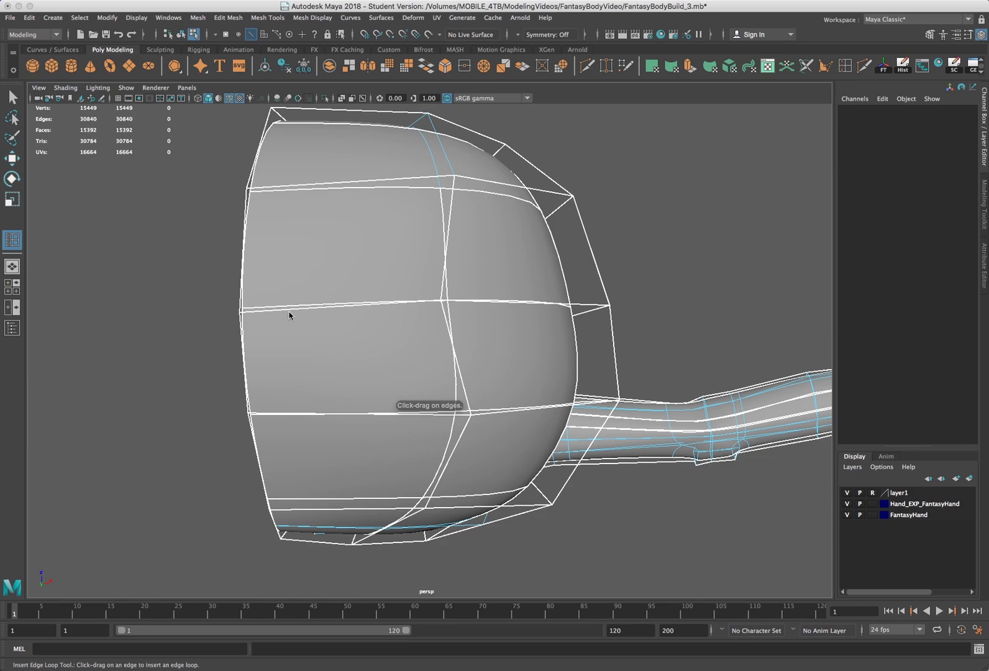
pyautogui.moveTo(289, 308); pyautogui.dragTo(375, 322)
pyautogui.keyDown('alt'); pyautogui.moveTo(372, 300); pyautogui.dragTo(314, 480, button='middle'); pyautogui.keyUp('alt')
pyautogui.press('super+z')
pyautogui.press('super+z')
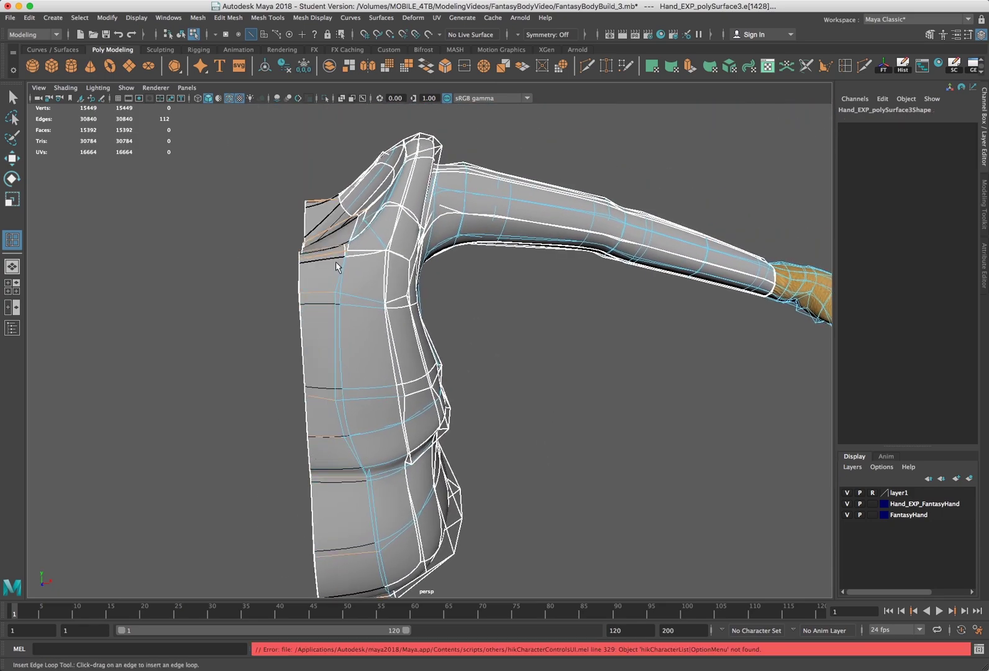
pyautogui.press('3')
pyautogui.moveTo(328, 253); pyautogui.dragTo(356, 329)
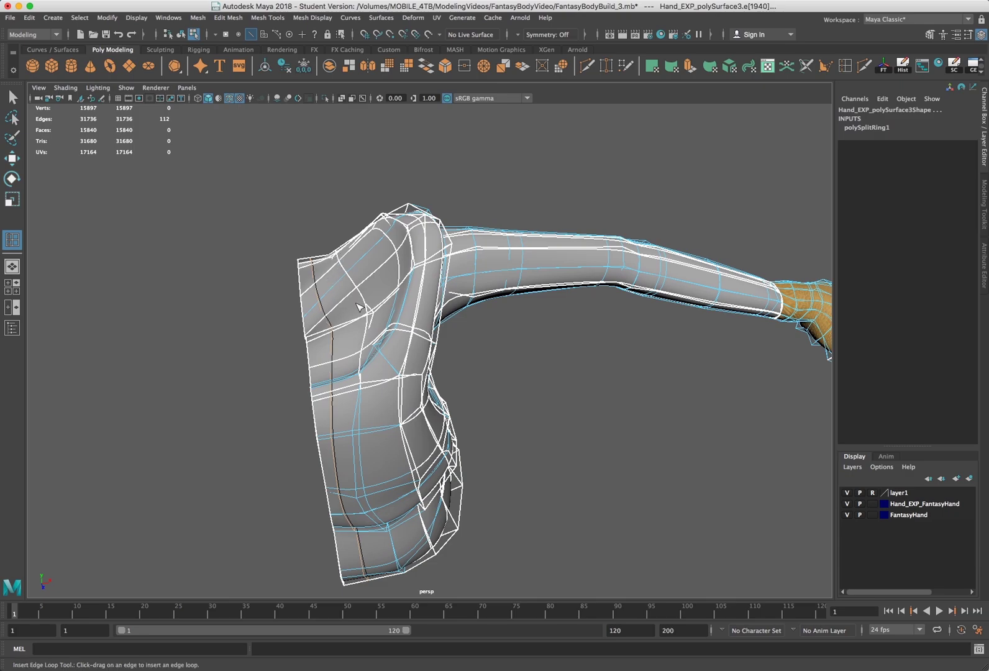
# Extrude the underside face beside the new edge loop outward with a Local Translate Z of about 1.686.
pyautogui.keyDown('alt'); pyautogui.moveTo(363, 362); pyautogui.dragTo(325, 203); pyautogui.keyUp('alt')
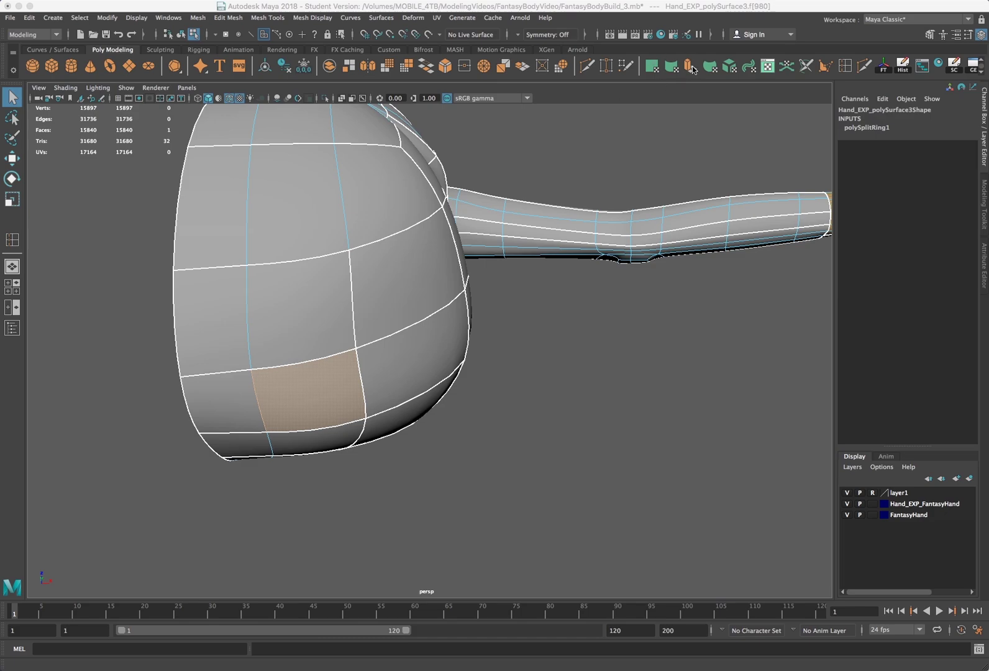
pyautogui.hotkey('ctrl', 'e')
pyautogui.moveTo(305, 463); pyautogui.dragTo(294, 534)
pyautogui.keyDown('alt'); pyautogui.moveTo(269, 428); pyautogui.dragTo(287, 426); pyautogui.keyUp('alt')
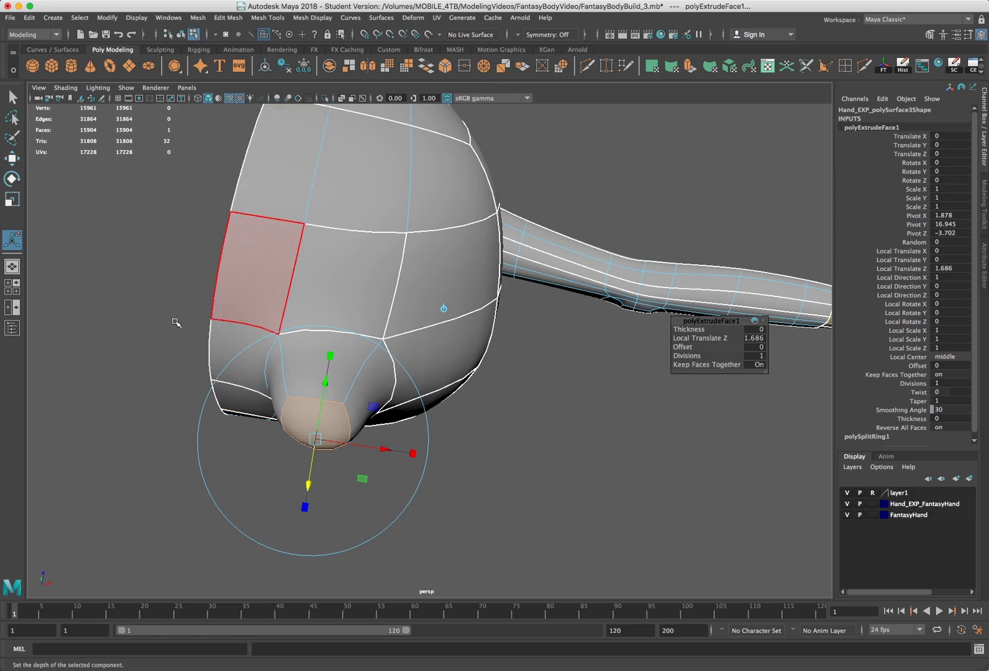
pyautogui.click(12, 97)
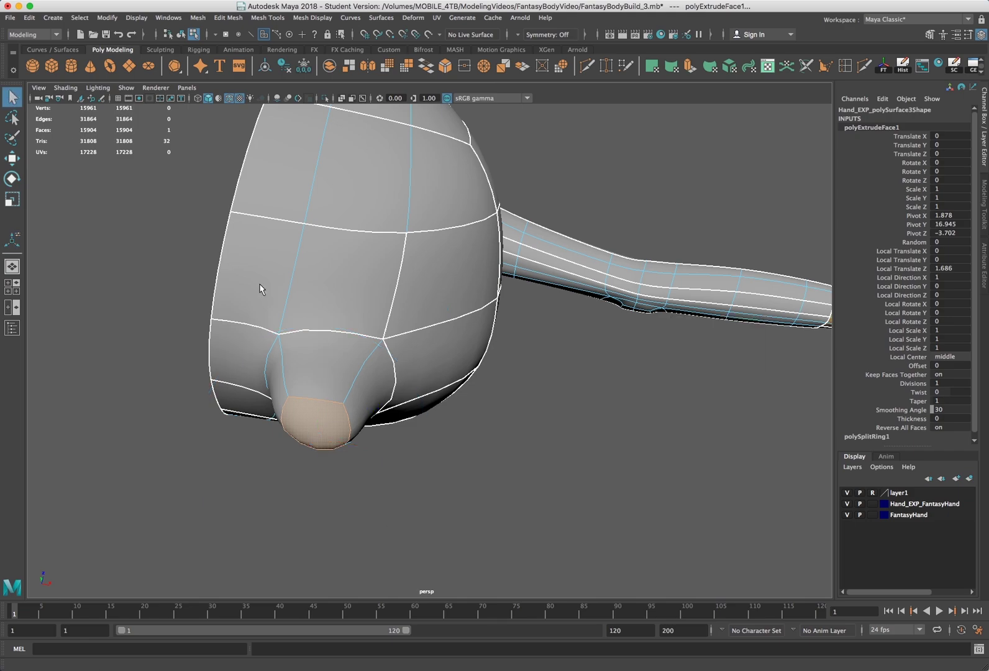
# Move vertices on the front of the torso sideways to even out the spacing of the vertical edge loops.
pyautogui.keyDown('alt'); pyautogui.moveTo(285, 345); pyautogui.dragTo(350, 347); pyautogui.keyUp('alt')
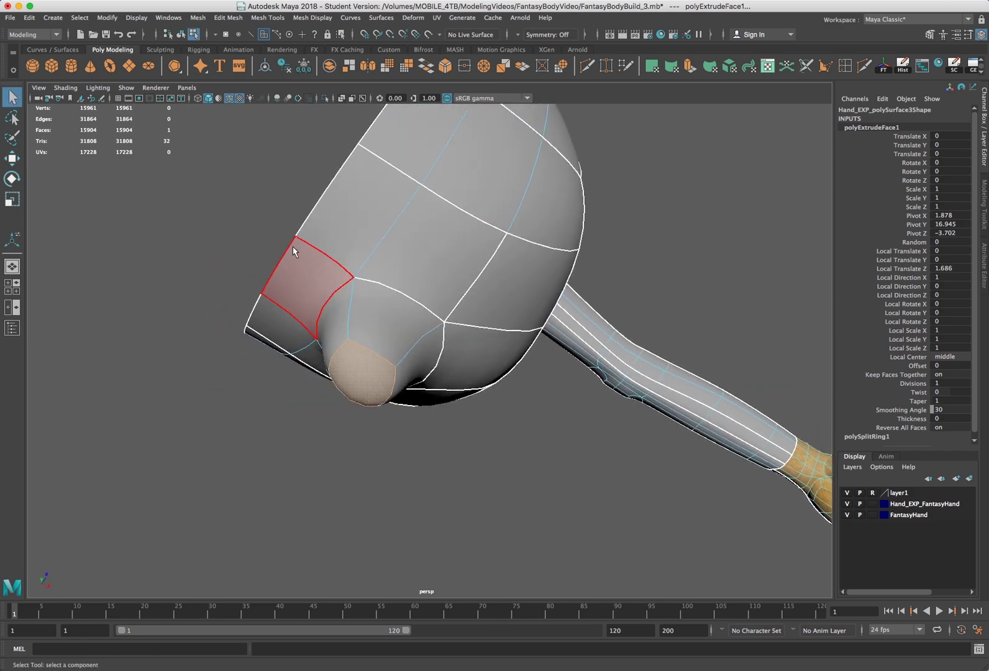
pyautogui.keyDown('alt'); pyautogui.moveTo(388, 428); pyautogui.dragTo(305, 504); pyautogui.keyUp('alt')
pyautogui.scroll(-3, 370, 451)
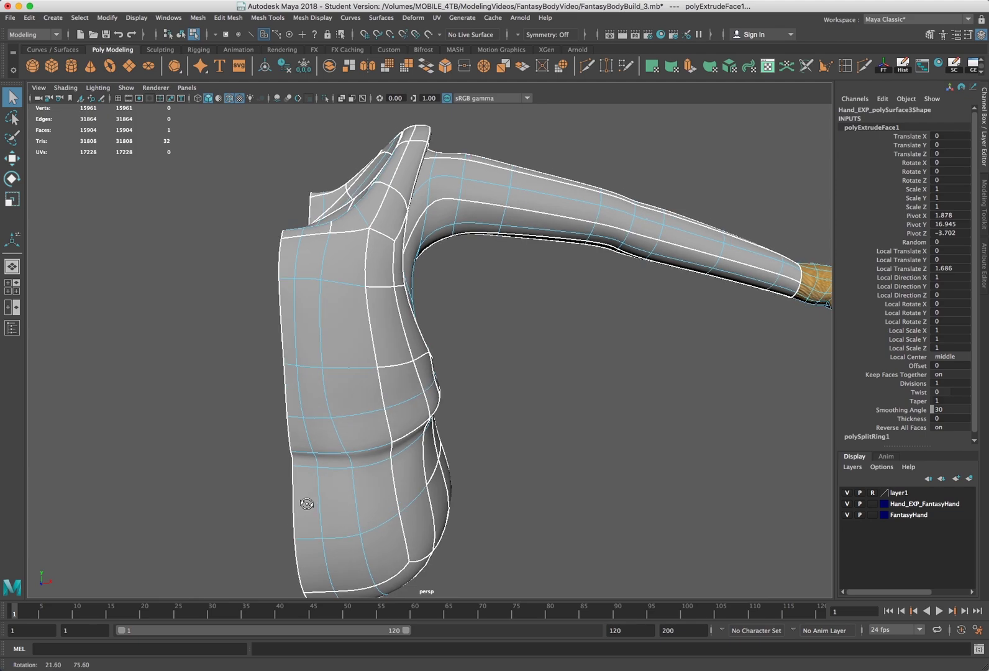
pyautogui.keyDown('alt'); pyautogui.moveTo(395, 278); pyautogui.dragTo(410, 261); pyautogui.keyUp('alt')
pyautogui.moveTo(355, 314); pyautogui.dragTo(301, 334, button='right')
pyautogui.click(363, 427)
pyautogui.press('w')
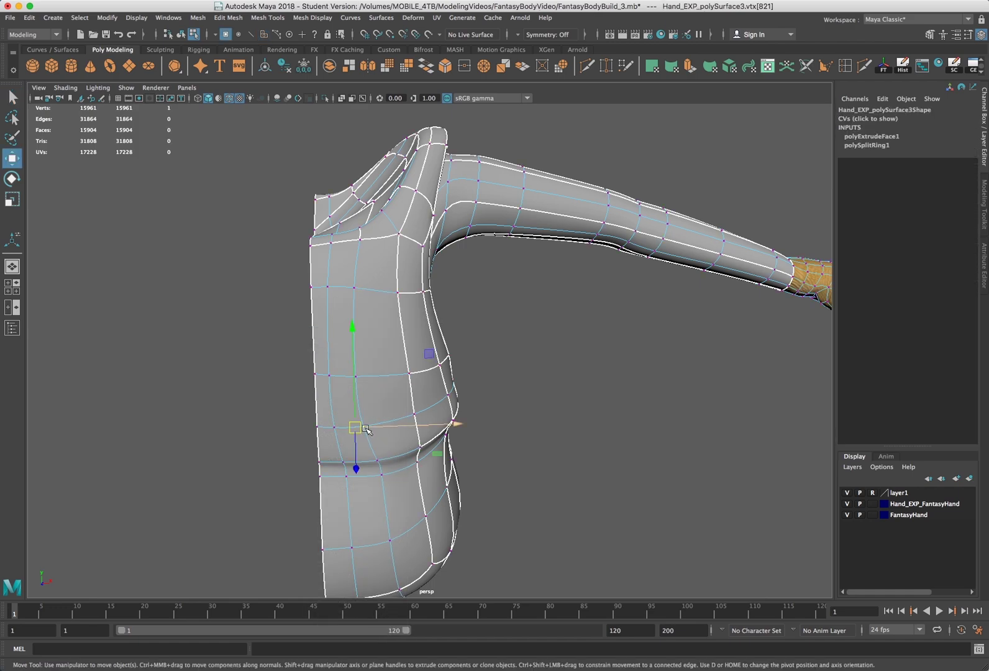
pyautogui.moveTo(368, 427); pyautogui.dragTo(381, 426)
pyautogui.keyDown('shift'); pyautogui.moveTo(386, 364); pyautogui.dragTo(398, 388); pyautogui.keyUp('shift')
pyautogui.moveTo(371, 269); pyautogui.dragTo(352, 293)
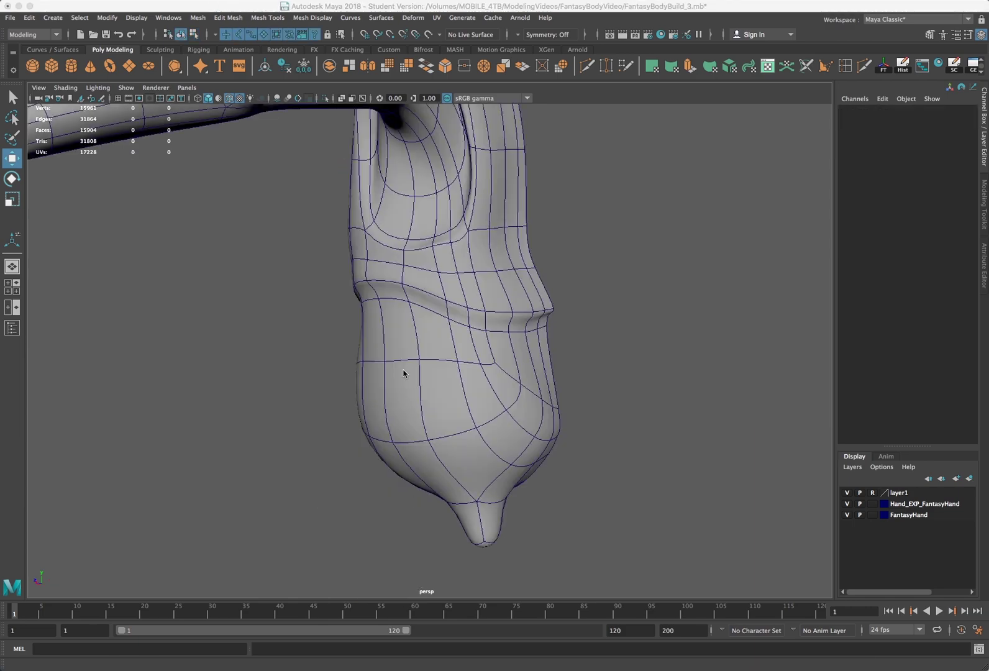
# Inspect the body, arm and hand mesh from several angles.
pyautogui.keyDown('alt'); pyautogui.moveTo(404, 376); pyautogui.dragTo(534, 373); pyautogui.keyUp('alt')
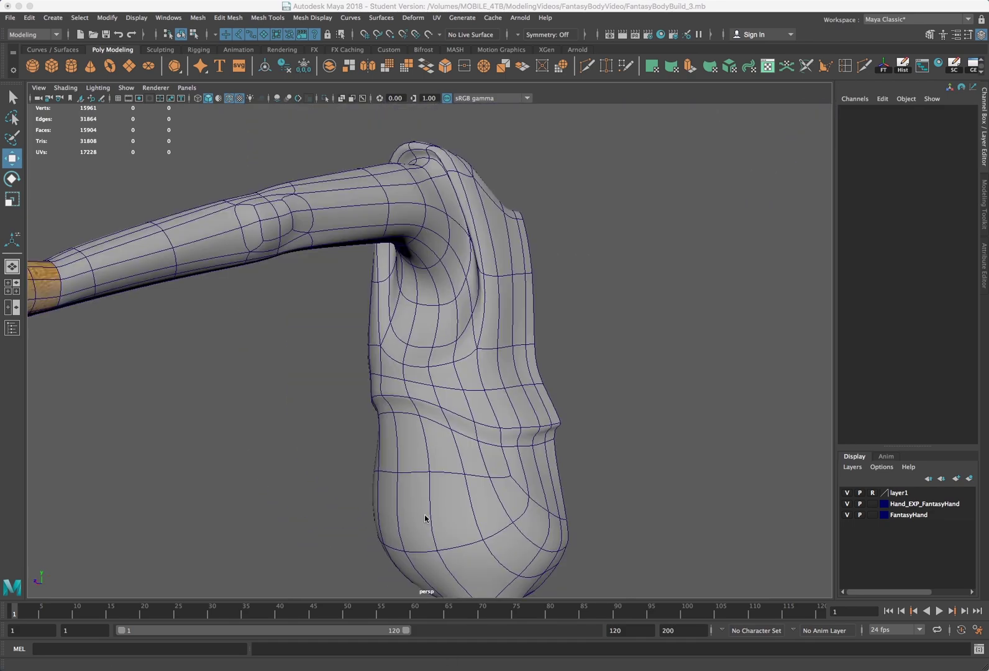
pyautogui.keyDown('alt'); pyautogui.moveTo(435, 435); pyautogui.dragTo(380, 239); pyautogui.keyUp('alt')
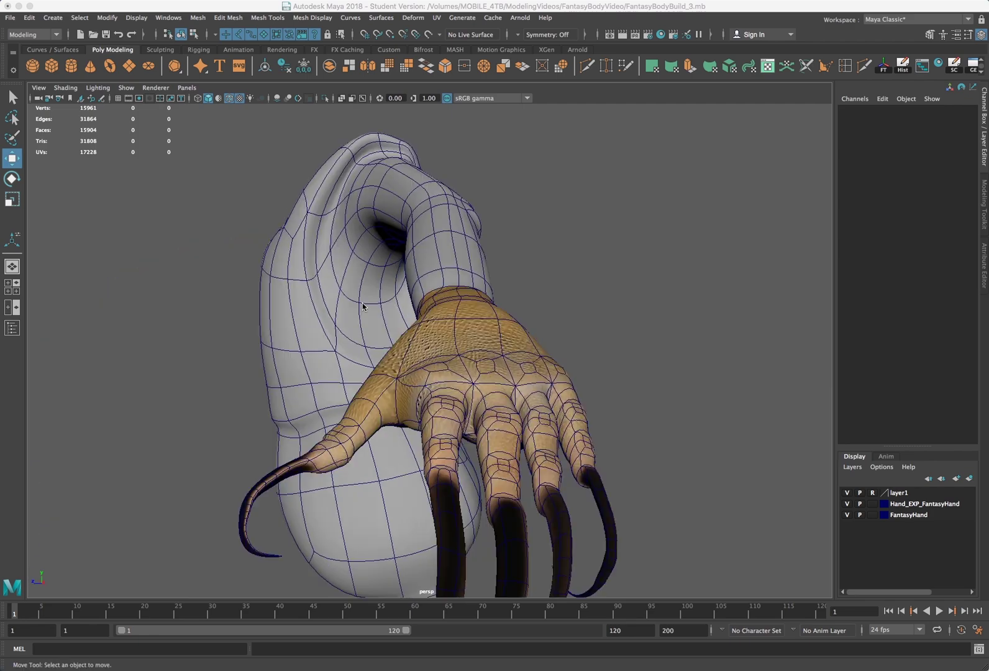
pyautogui.moveTo(364, 306)
pyautogui.keyDown('alt'); pyautogui.mouseDown()
pyautogui.moveTo(398, 310)
pyautogui.moveTo(374, 323)
pyautogui.mouseUp(); pyautogui.keyUp('alt')
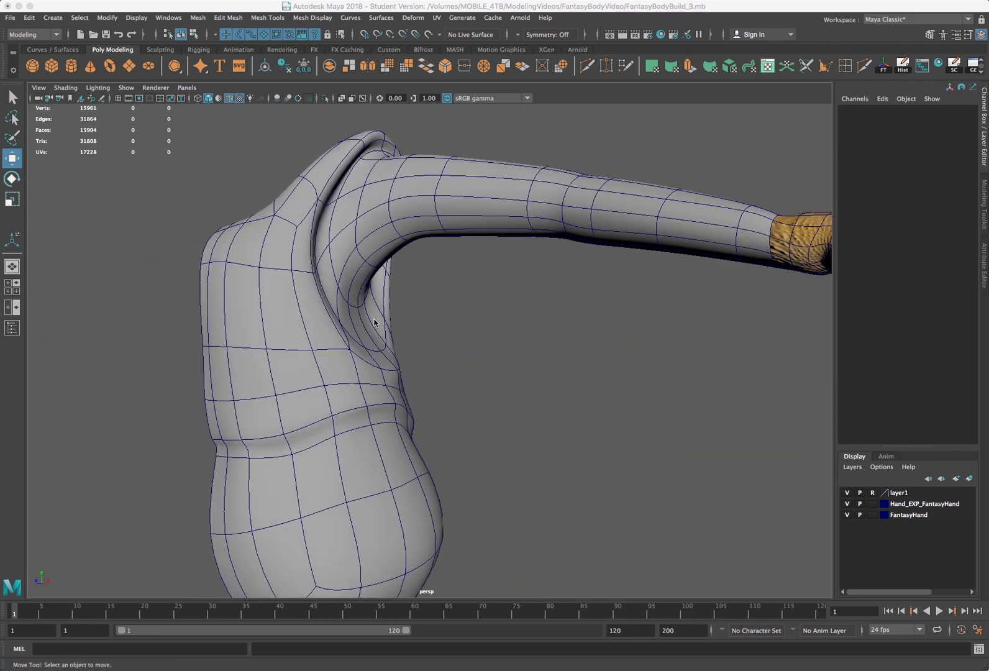
pyautogui.keyDown('alt'); pyautogui.moveTo(491, 245); pyautogui.dragTo(528, 250); pyautogui.keyUp('alt')
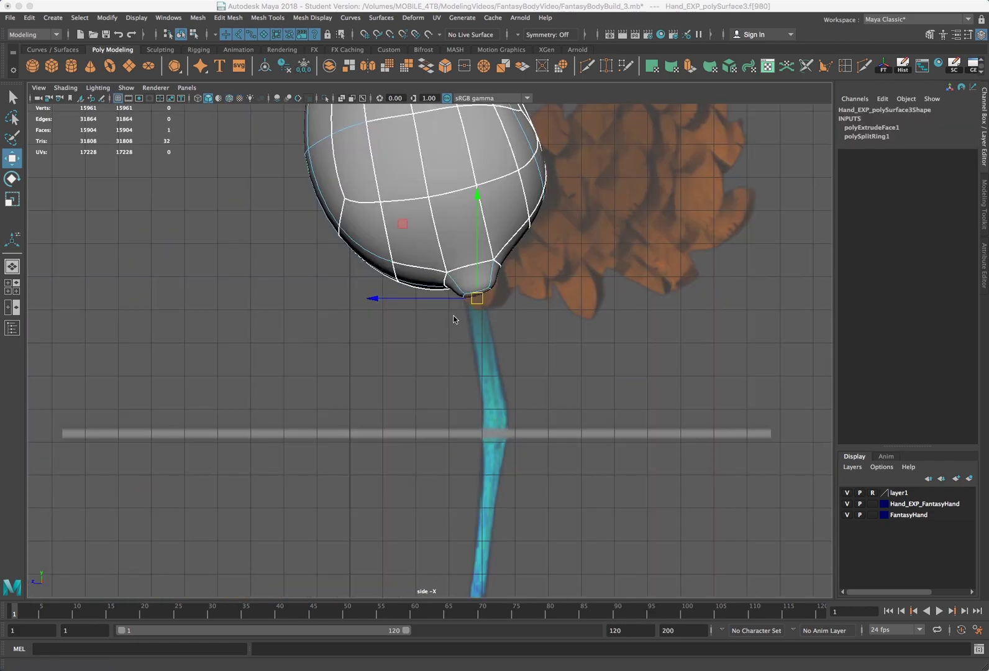
# Position the extruded leg stub's end face over the top of the reference leg in the side view.
pyautogui.moveTo(480, 299)
pyautogui.mouseDown()
pyautogui.moveTo(457, 302)
pyautogui.moveTo(468, 305)
pyautogui.mouseUp()
pyautogui.press('r')
pyautogui.press('w')
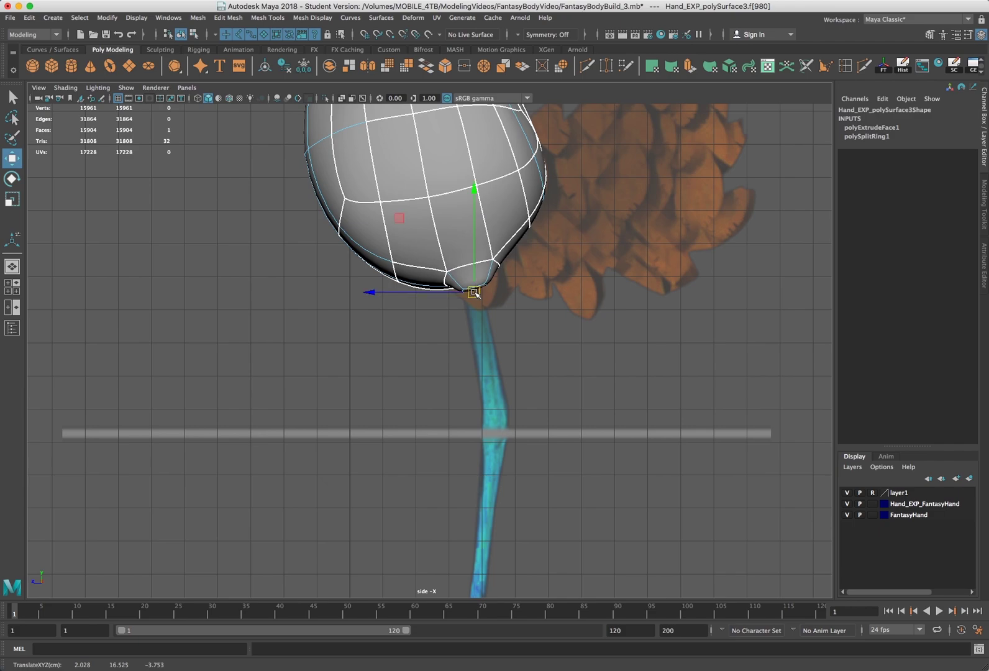
pyautogui.press('e')
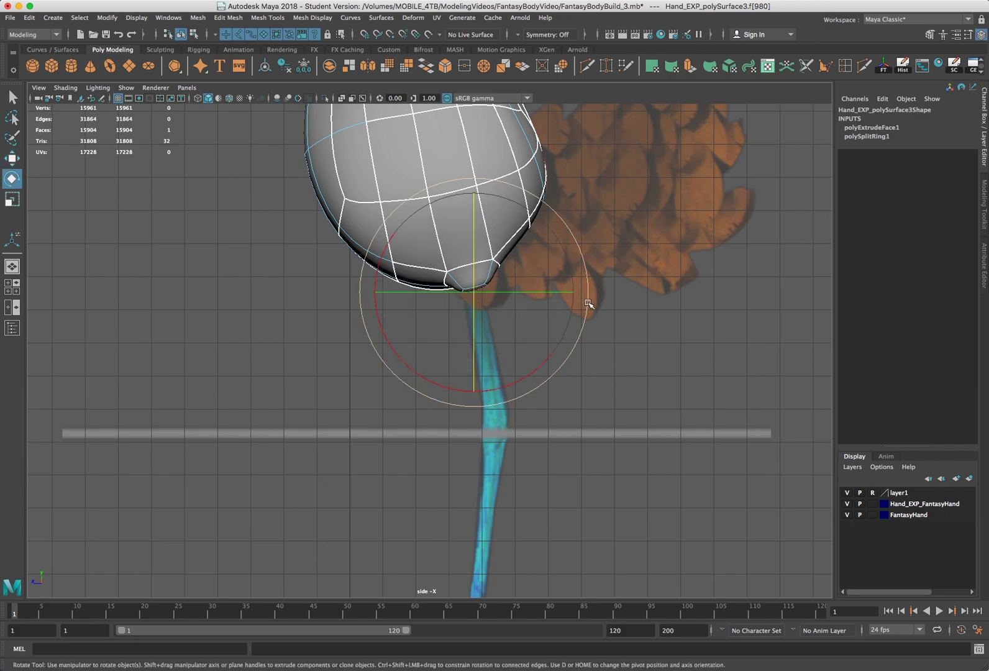
pyautogui.press('w')
pyautogui.moveTo(475, 291); pyautogui.dragTo(475, 295)
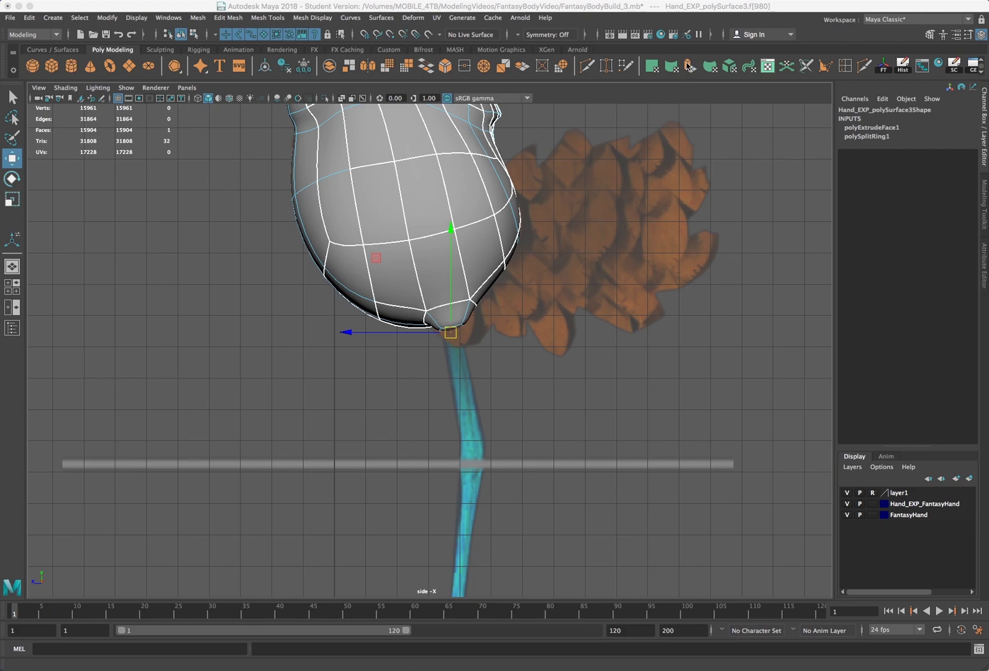
# Extrude the stub's end face again, pull it down towards the reference knee and align it in the front view.
pyautogui.click(688, 66)
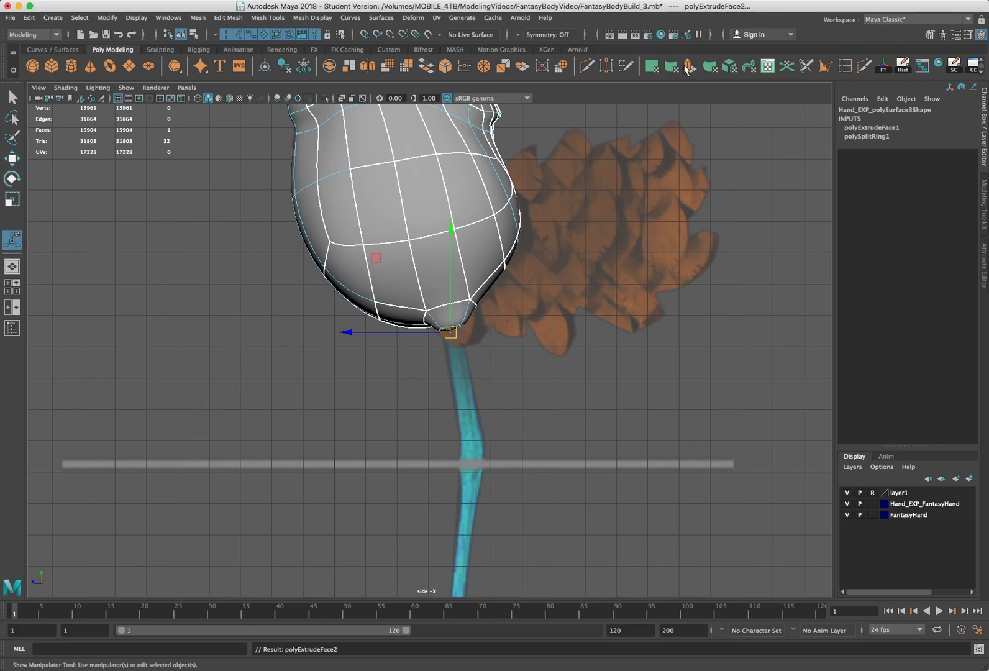
pyautogui.moveTo(454, 336); pyautogui.dragTo(475, 439)
pyautogui.press('space')
pyautogui.press('space')
pyautogui.press('space')
pyautogui.moveTo(299, 429); pyautogui.dragTo(305, 439)
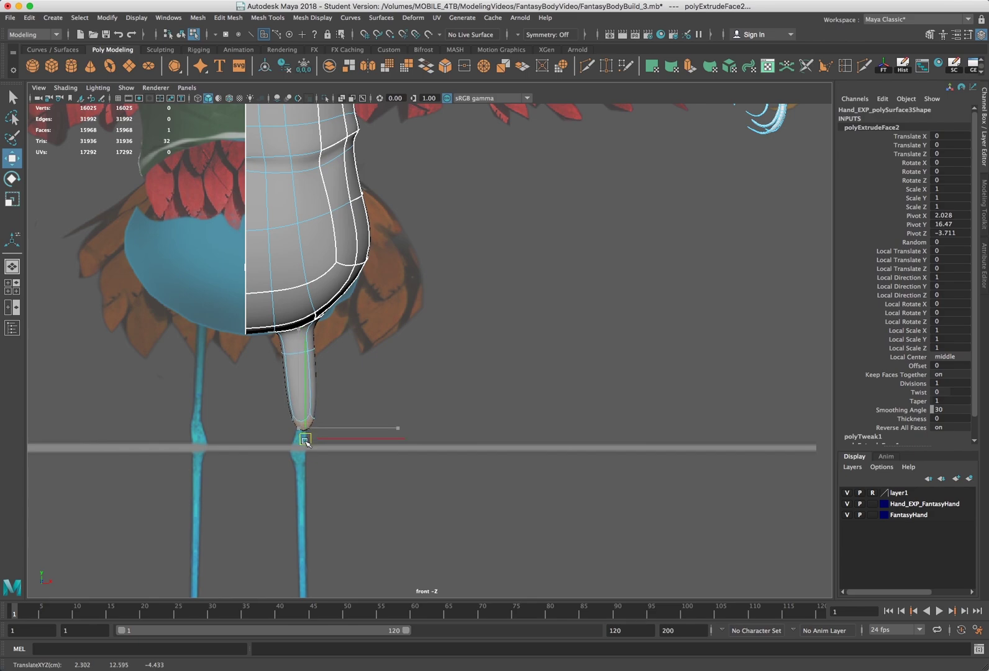
# Turn on X-Ray shading in the front view and move the new end face up to just below the body.
pyautogui.click(66, 89)
pyautogui.click(117, 199)
pyautogui.moveTo(313, 438); pyautogui.dragTo(311, 429)
pyautogui.scroll(2, 339, 411)
pyautogui.keyDown('alt'); pyautogui.moveTo(341, 411); pyautogui.dragTo(490, 327, button='middle'); pyautogui.keyUp('alt')
pyautogui.moveTo(429, 371); pyautogui.dragTo(423, 249)
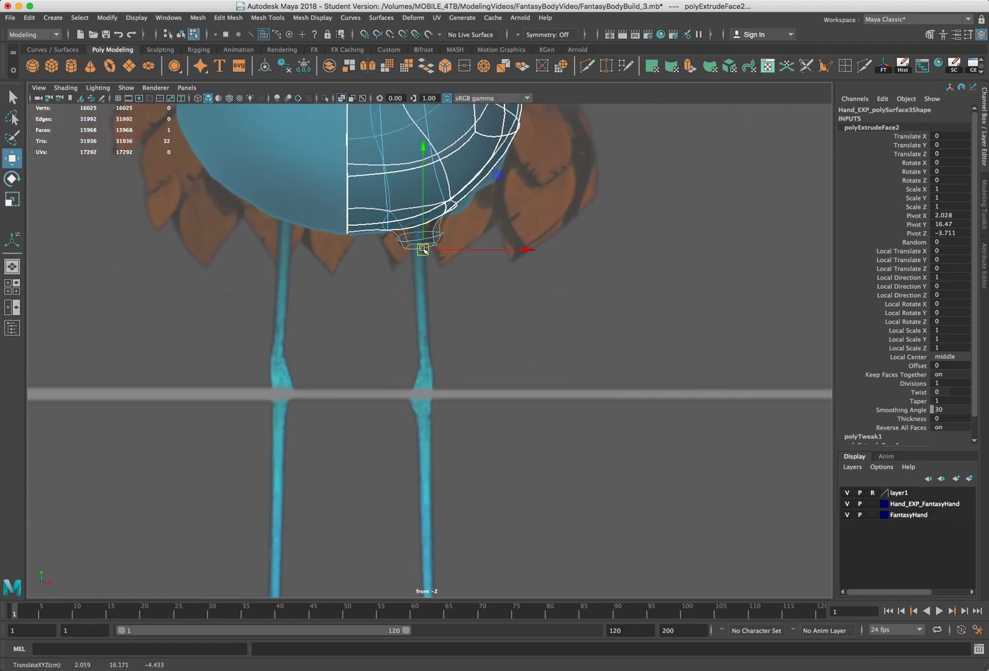
# Scale the end face and centre it on the reference leg in the front view.
pyautogui.press('r')
pyautogui.press('w')
pyautogui.moveTo(425, 251); pyautogui.dragTo(424, 251)
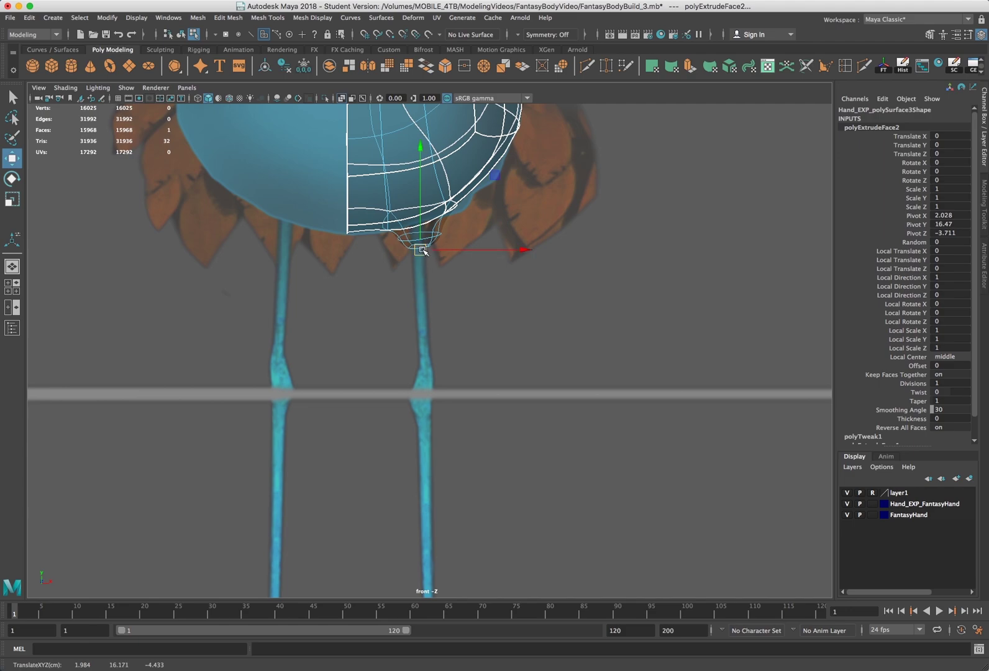
pyautogui.press('e')
pyautogui.press('r')
pyautogui.moveTo(420, 250); pyautogui.dragTo(420, 251)
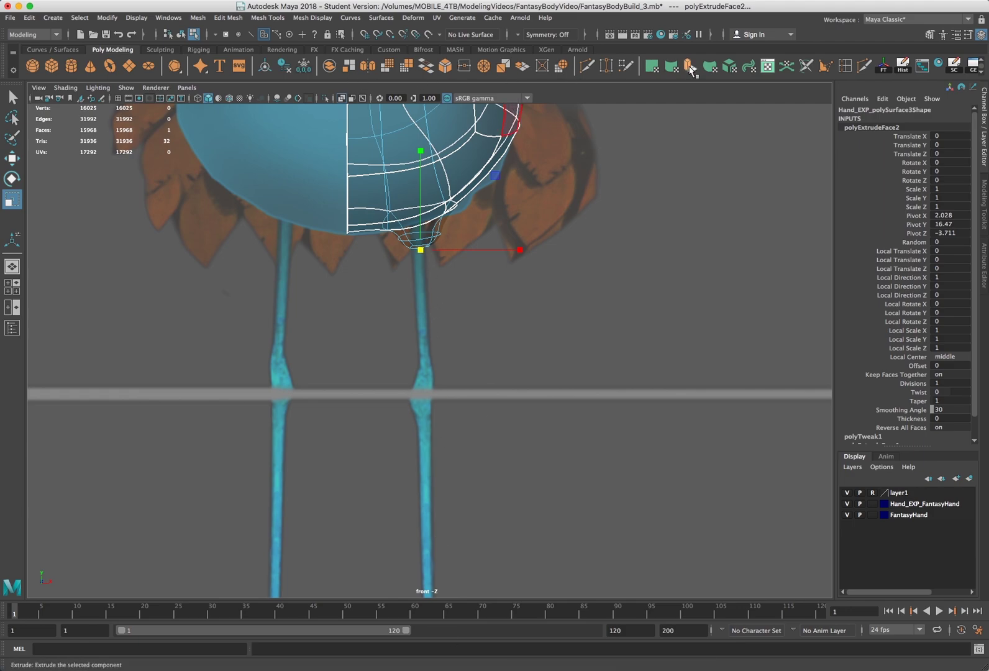
# Extrude the end face twice more down the reference thigh, ending at the knee in the front view.
pyautogui.click(652, 66)
pyautogui.press('w')
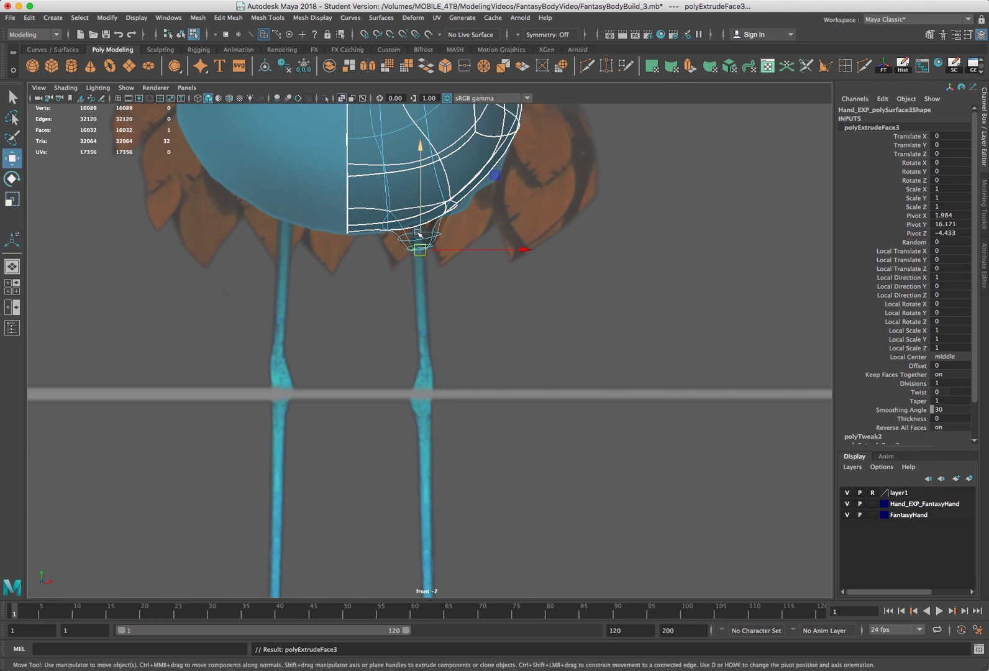
pyautogui.moveTo(422, 266); pyautogui.dragTo(425, 318)
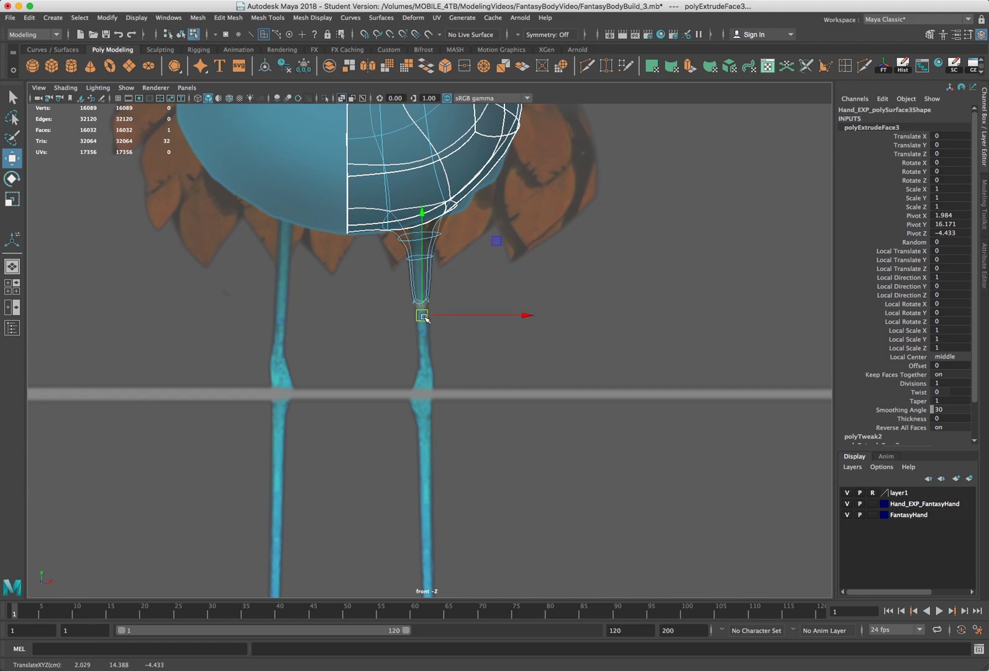
pyautogui.hotkey('ctrl', 'e')
pyautogui.moveTo(422, 320); pyautogui.dragTo(427, 393)
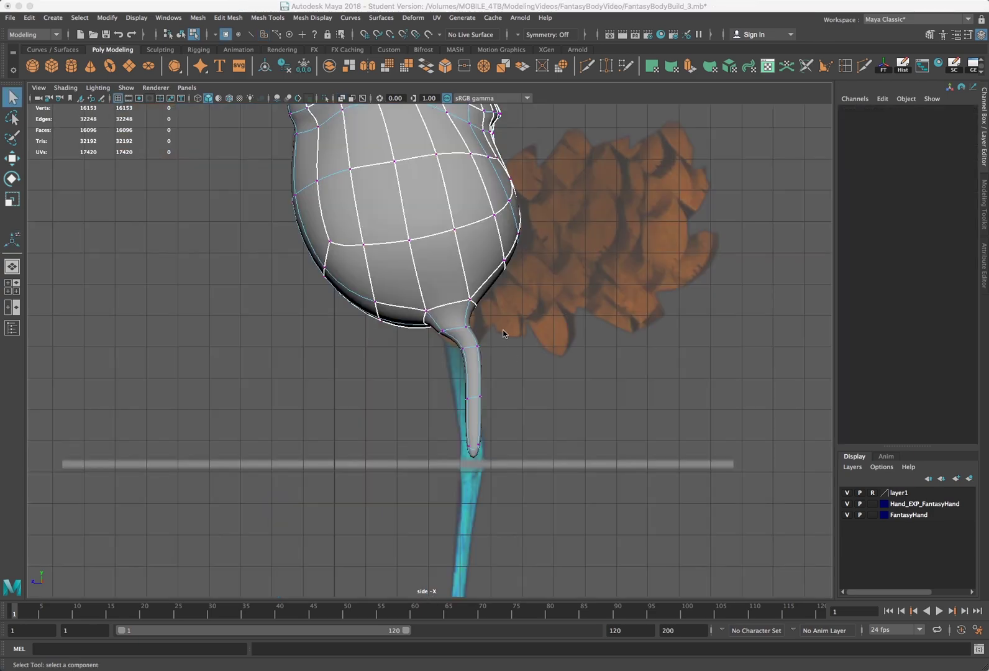
# Move the leg's vertex rows onto the reference leg in the side view and turn on X-Ray shading there.
pyautogui.moveTo(495, 339); pyautogui.dragTo(456, 356)
pyautogui.press('w')
pyautogui.moveTo(500, 394); pyautogui.dragTo(471, 446)
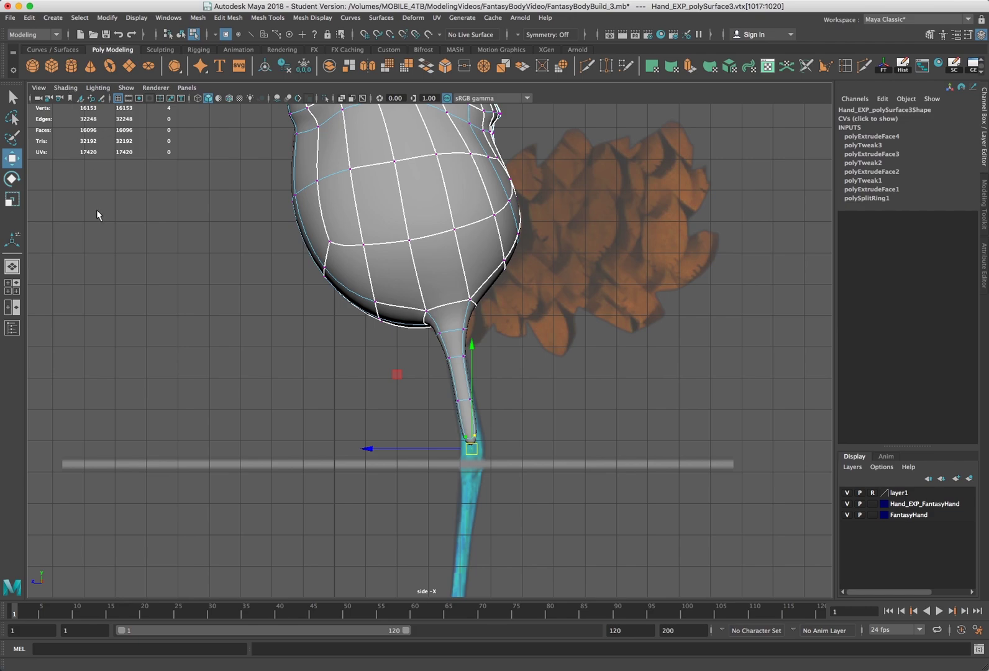
pyautogui.click(66, 87)
pyautogui.click(81, 199)
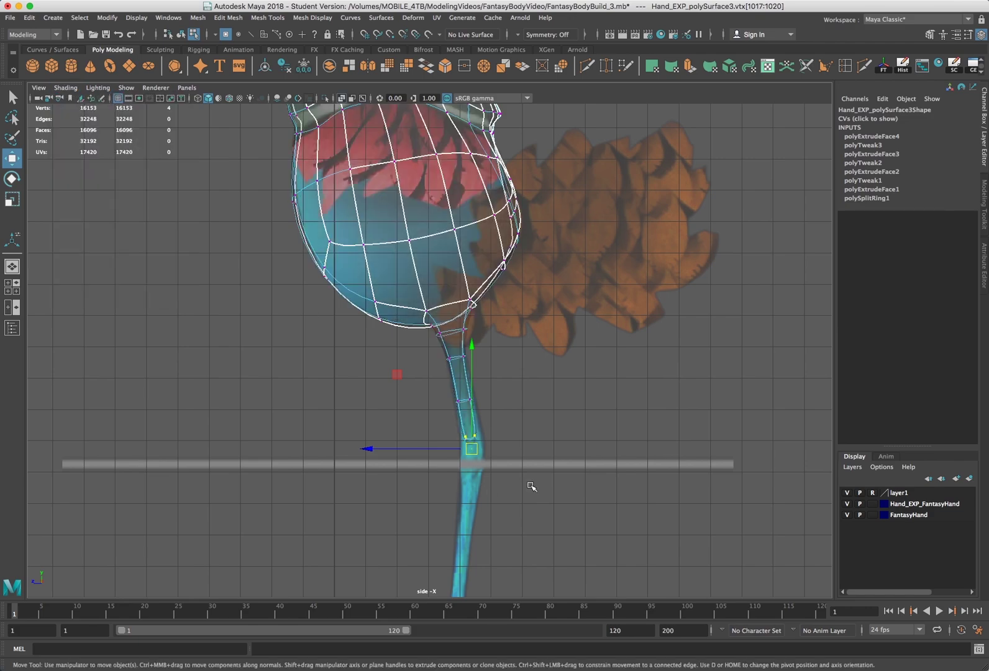
# Scale the end vertices at the knee and fit them to the width of the reference leg in the side view.
pyautogui.press('r')
pyautogui.moveTo(474, 448); pyautogui.dragTo(475, 450)
pyautogui.press('w')
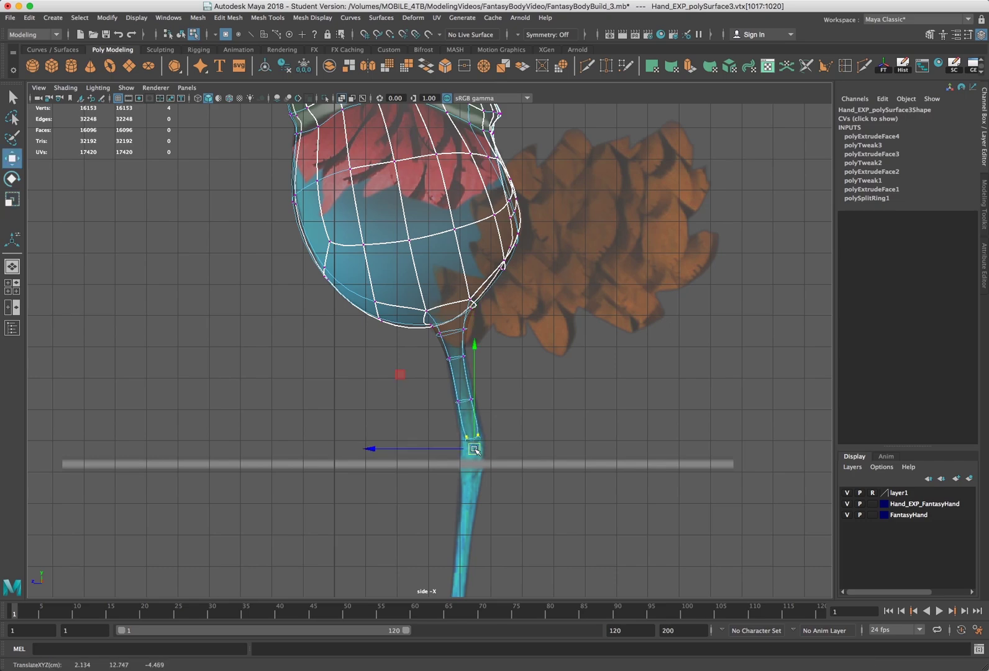
pyautogui.keyDown('alt'); pyautogui.moveTo(536, 404); pyautogui.dragTo(546, 201, button='middle'); pyautogui.keyUp('alt')
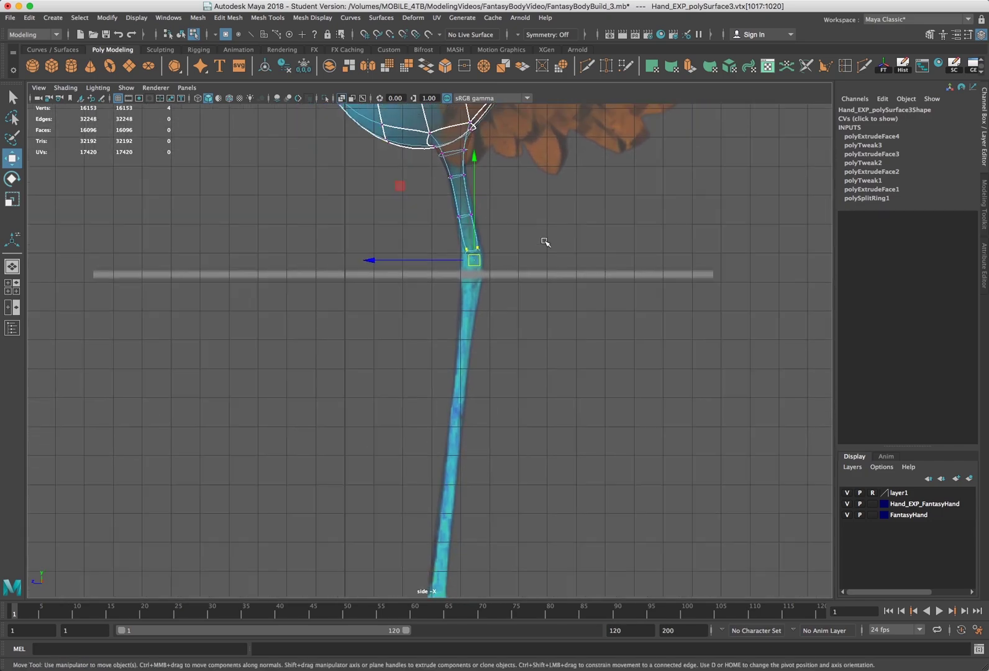
pyautogui.scroll(-3, 545, 243)
pyautogui.keyDown('alt'); pyautogui.moveTo(499, 458); pyautogui.dragTo(507, 426, button='middle'); pyautogui.keyUp('alt')
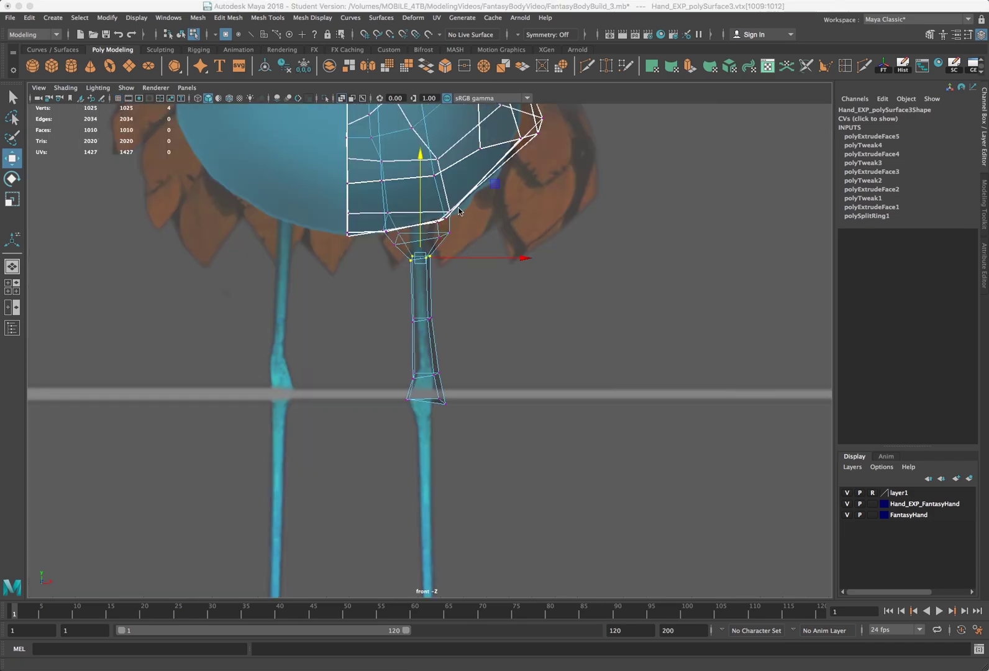
# Move the vertices at the top of the leg and at the knee end closer to the reference leg in the front view.
pyautogui.moveTo(448, 242); pyautogui.dragTo(433, 227)
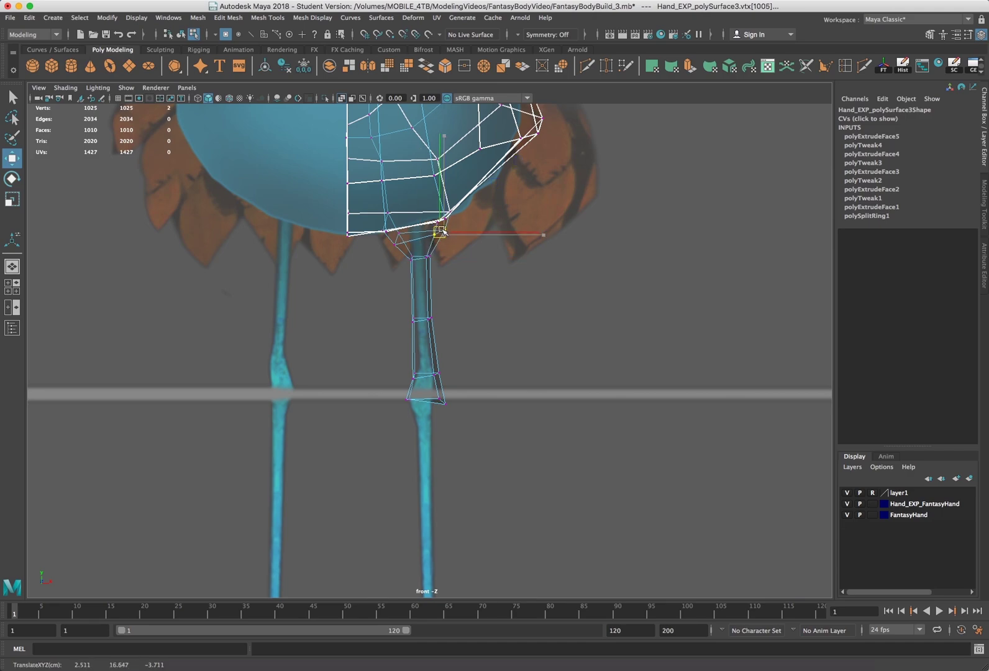
pyautogui.click(400, 235)
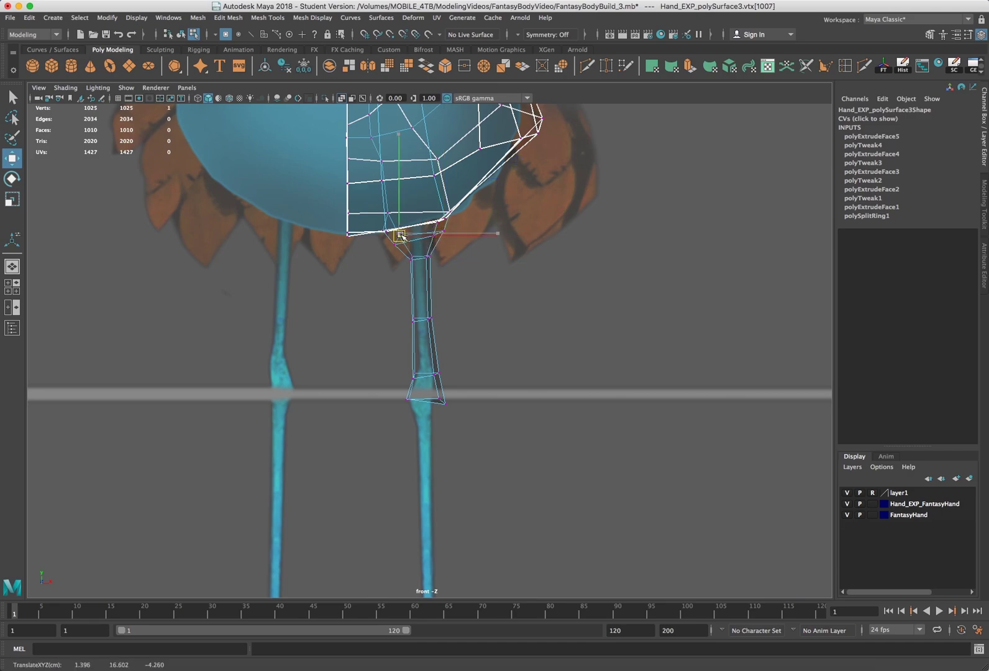
pyautogui.click(392, 266)
pyautogui.moveTo(409, 232)
pyautogui.mouseDown()
pyautogui.moveTo(392, 248)
pyautogui.moveTo(407, 239)
pyautogui.mouseUp()
pyautogui.moveTo(460, 382); pyautogui.dragTo(436, 401)
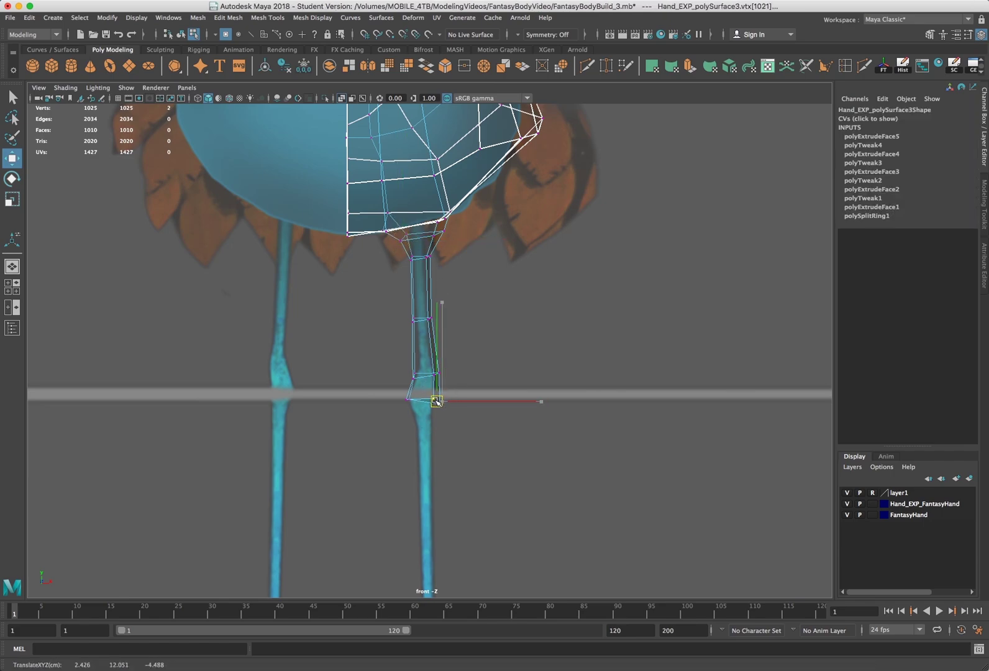
# Return to object mode and compare the leg's smooth preview with its unsmoothed mesh against the front reference.
pyautogui.moveTo(432, 217); pyautogui.dragTo(479, 200, button='right')
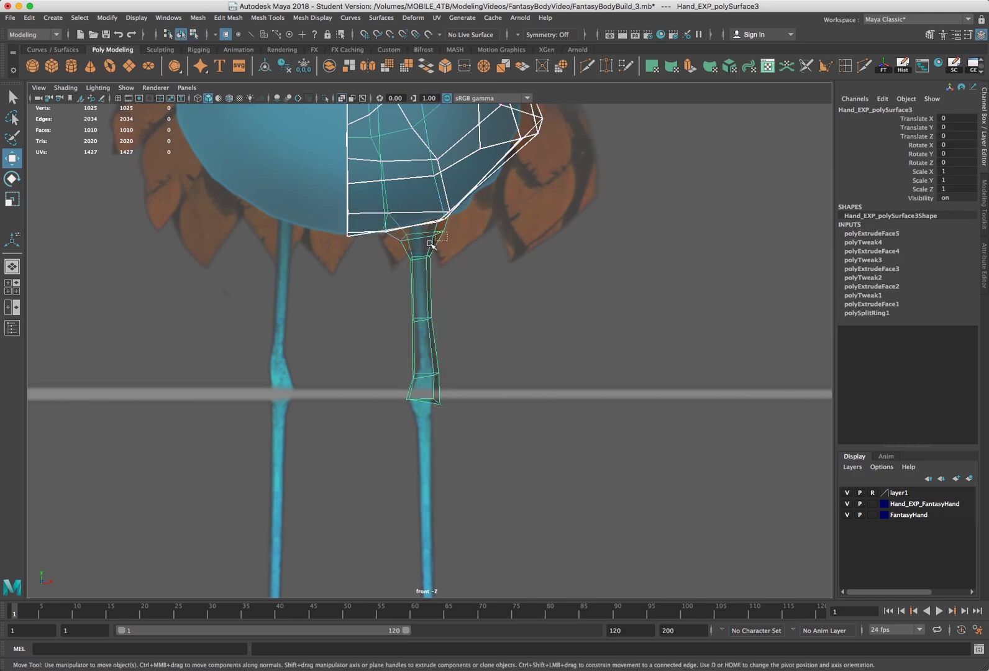
pyautogui.press('3')
pyautogui.press('1')
pyautogui.press('3')
pyautogui.press('1')
pyautogui.press('3')
pyautogui.press('1')
pyautogui.press('3')
pyautogui.press('1')
pyautogui.press('3')
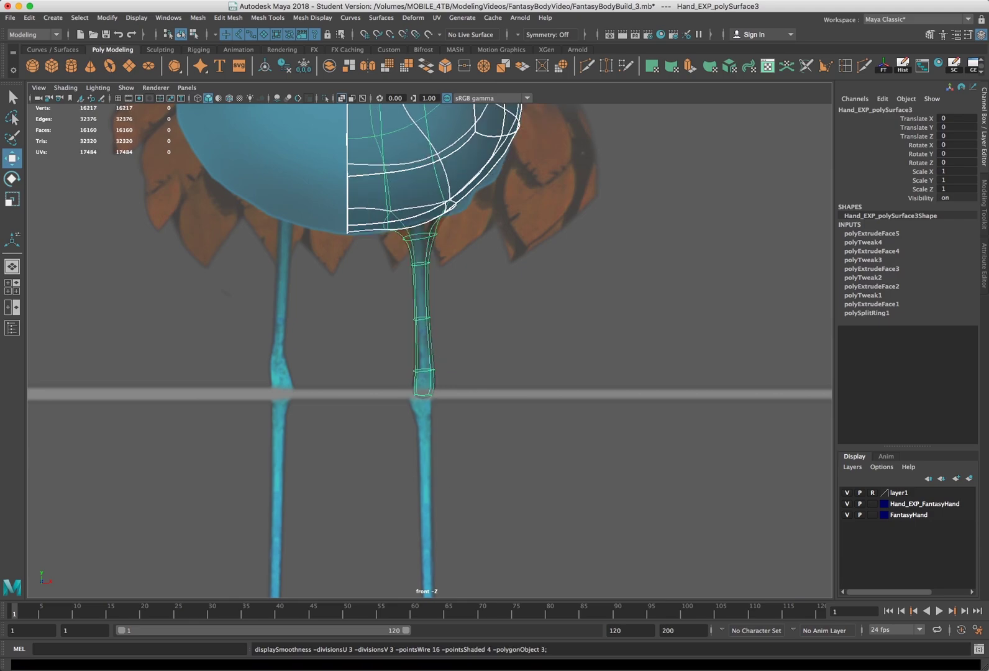
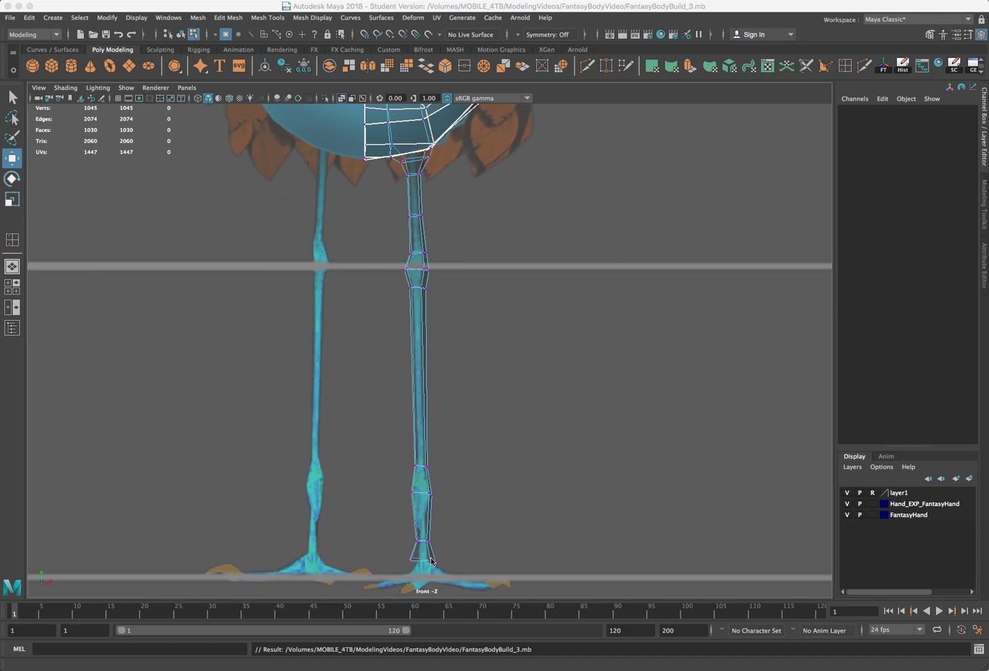
# Adjust the leg's lowest vertices at the reference ankle in the front view and align them in the side view.
pyautogui.moveTo(407, 580); pyautogui.dragTo(440, 557)
pyautogui.click(490, 531)
pyautogui.press('space')
pyautogui.press('space')
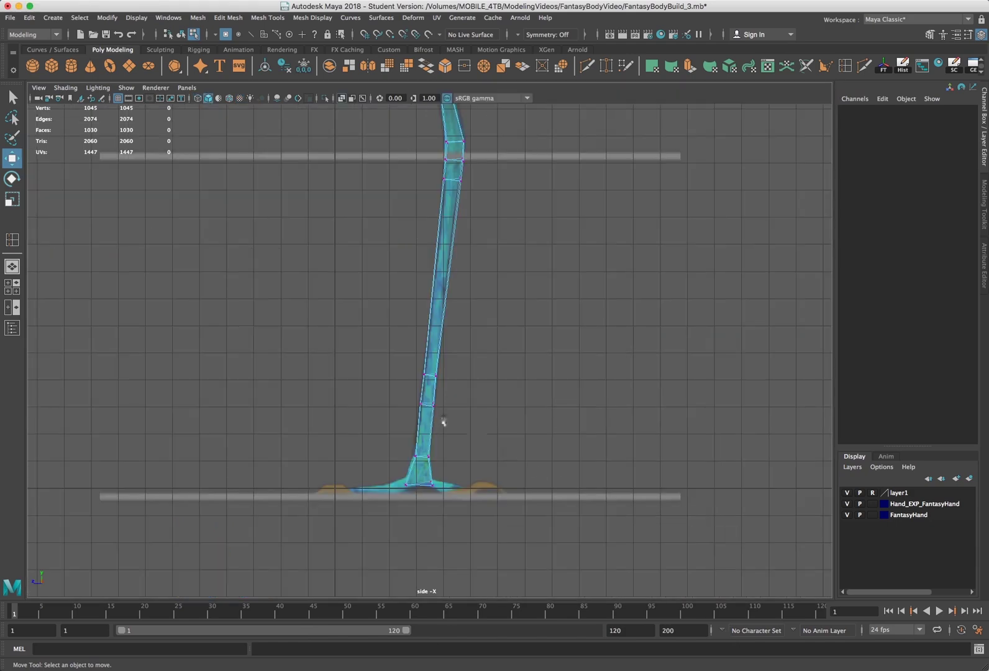
pyautogui.keyDown('alt'); pyautogui.moveTo(491, 384); pyautogui.dragTo(492, 475, button='middle'); pyautogui.keyUp('alt')
pyautogui.scroll(-1, 495, 405)
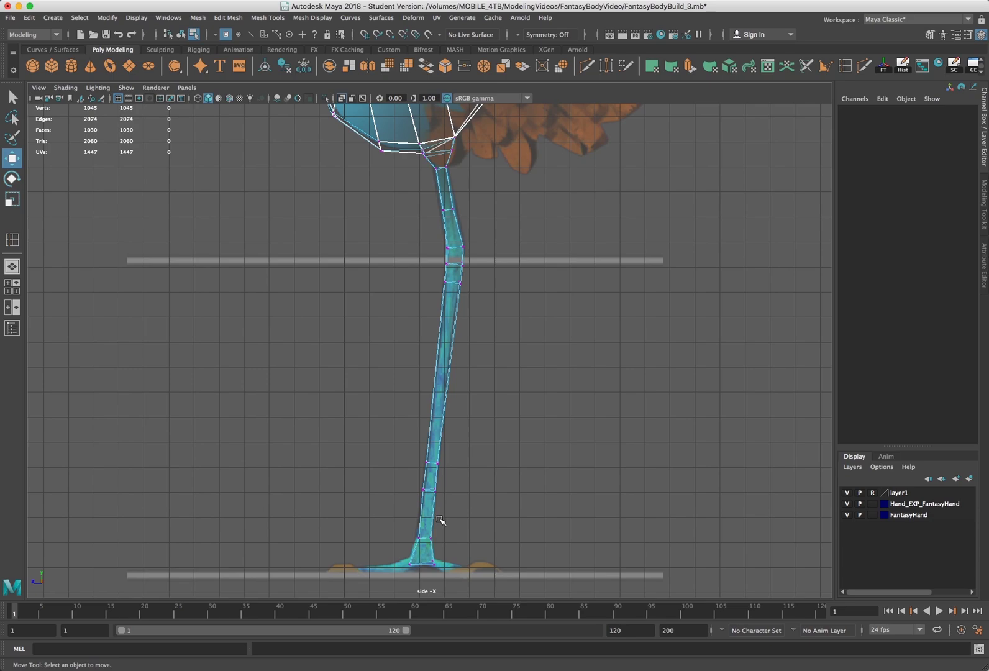
pyautogui.moveTo(450, 550); pyautogui.dragTo(424, 554)
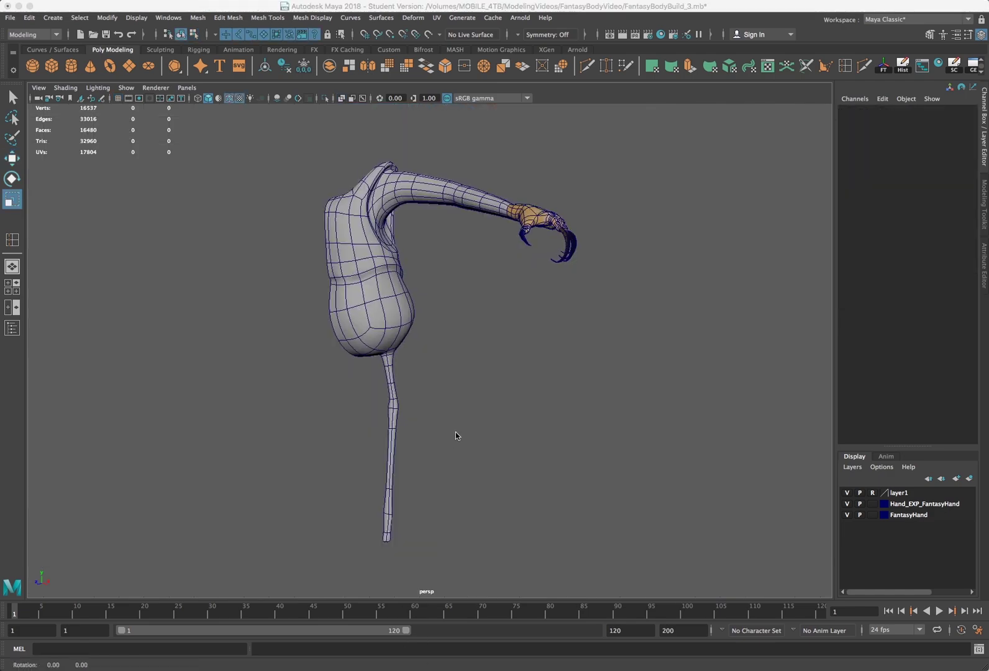
# Move the selected face on the leg's flared base slightly inward along the Z axis in the perspective view.
pyautogui.keyDown('alt'); pyautogui.moveTo(456, 432); pyautogui.dragTo(445, 463); pyautogui.keyUp('alt')
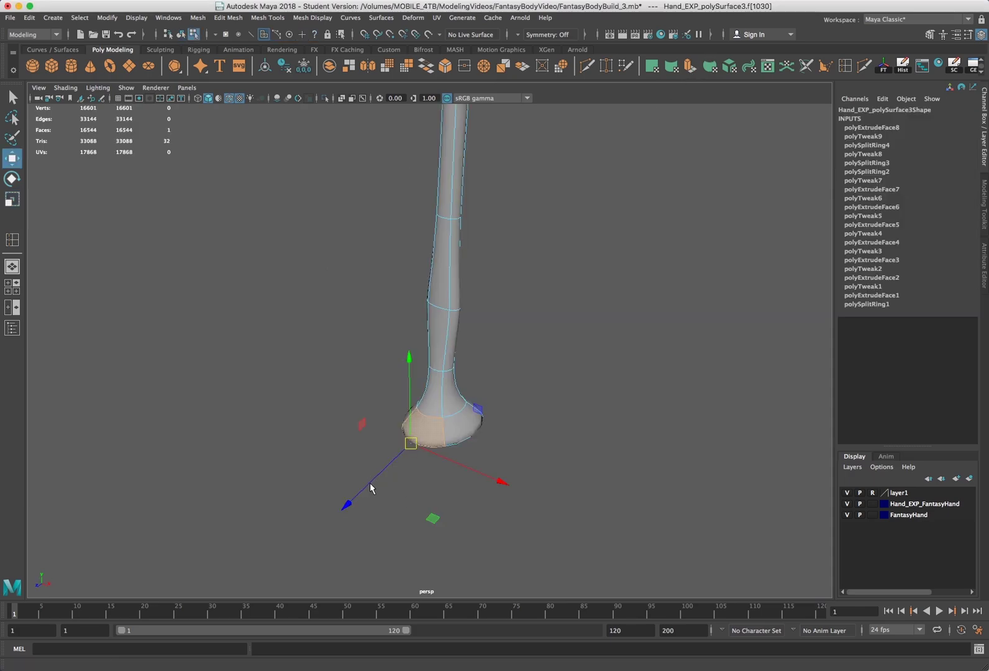
pyautogui.moveTo(370, 487); pyautogui.dragTo(376, 478)
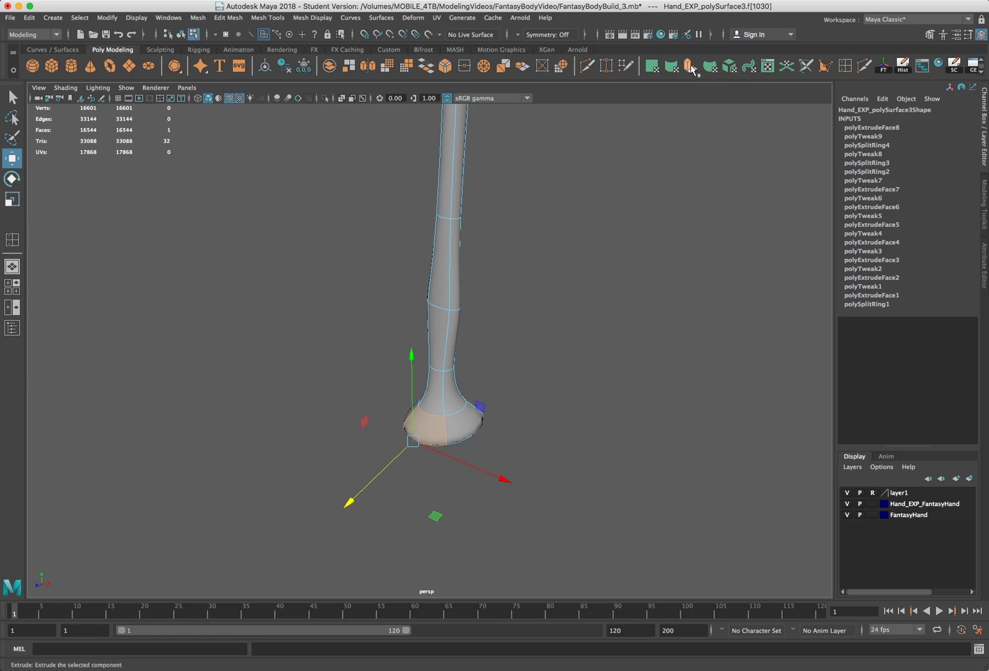
# Extrude the front face of the flared base under the leg, then reposition, rotate and scale down the new face.
pyautogui.hotkey('ctrl', 'e')
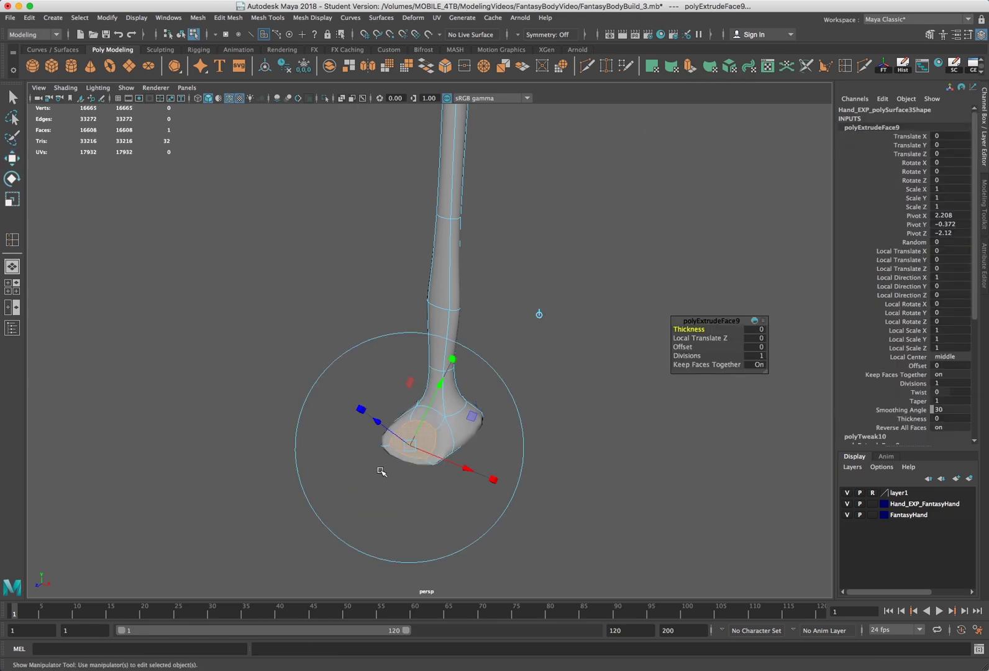
pyautogui.press('w')
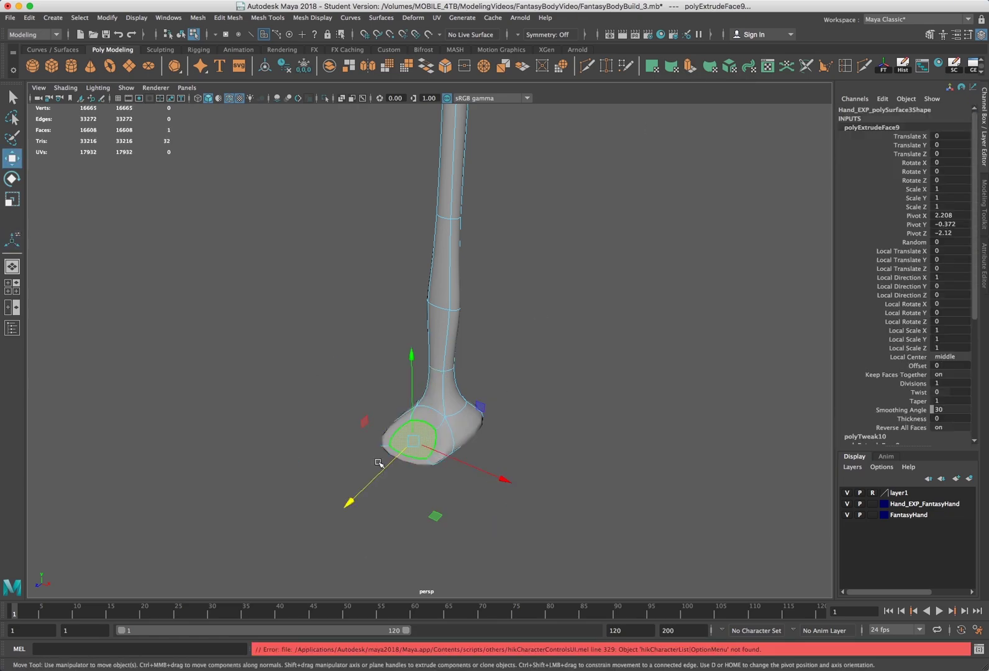
pyautogui.moveTo(387, 472)
pyautogui.mouseDown()
pyautogui.moveTo(381, 477)
pyautogui.moveTo(391, 457)
pyautogui.mouseUp()
pyautogui.press('e')
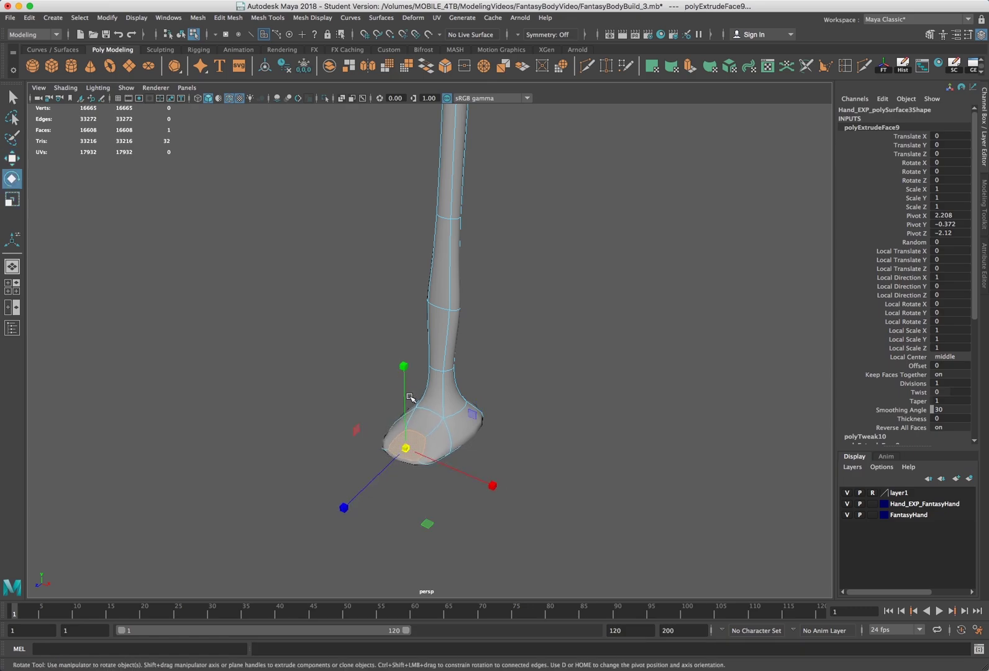
pyautogui.moveTo(389, 385); pyautogui.dragTo(335, 481)
pyautogui.press('r')
pyautogui.moveTo(407, 448); pyautogui.dragTo(375, 465)
# Pull the extruded front face of the foot back toward the ankle to shorten the extension.
pyautogui.press('w')
pyautogui.scroll(4, 375, 466)
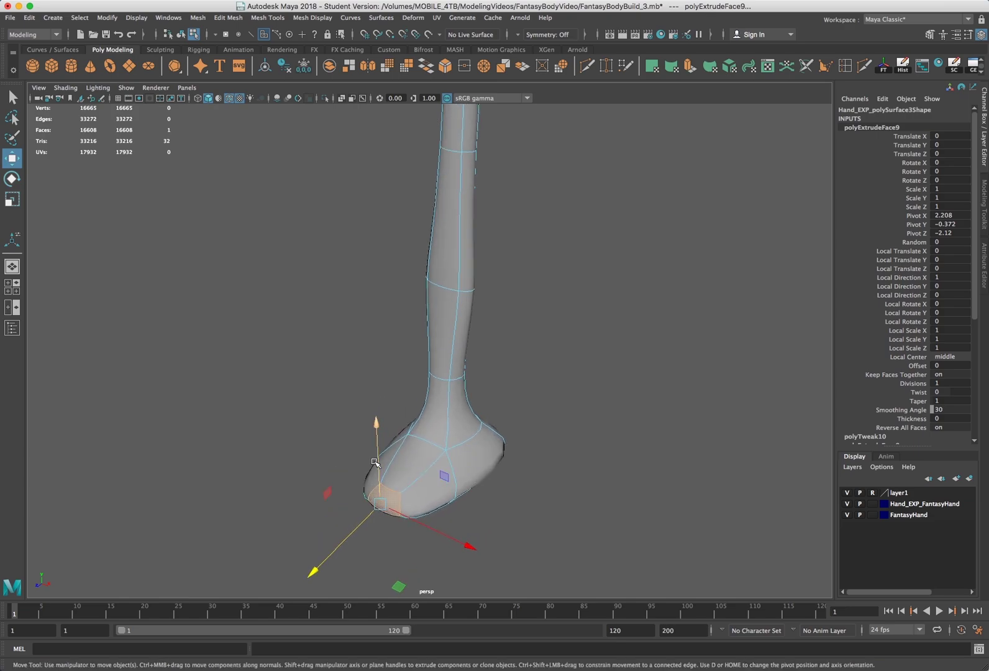
pyautogui.keyDown('alt'); pyautogui.moveTo(411, 466); pyautogui.dragTo(381, 424); pyautogui.keyUp('alt')
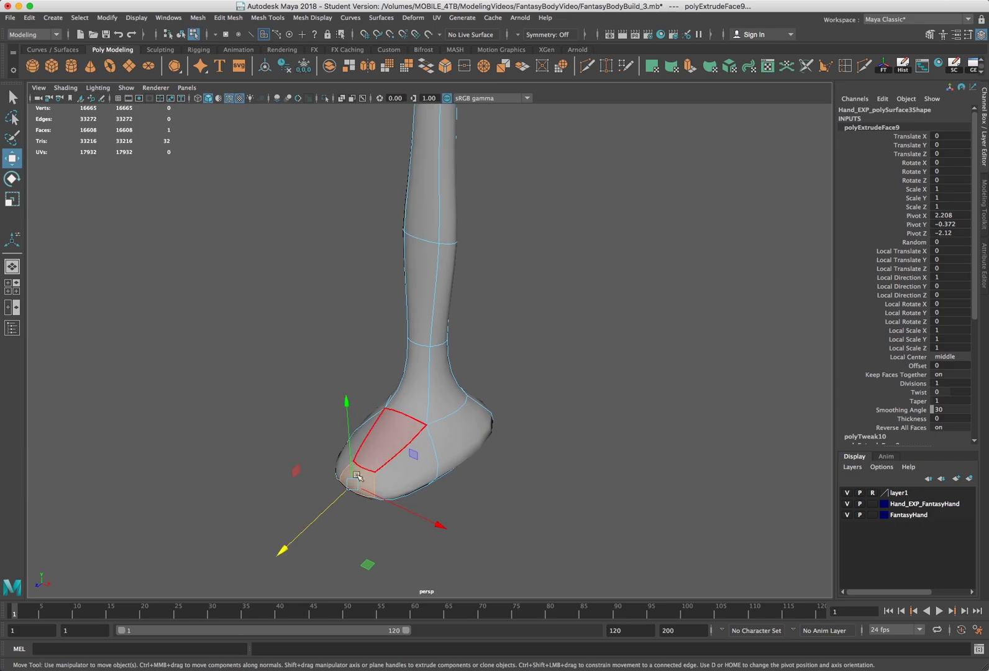
pyautogui.moveTo(334, 506); pyautogui.dragTo(345, 494)
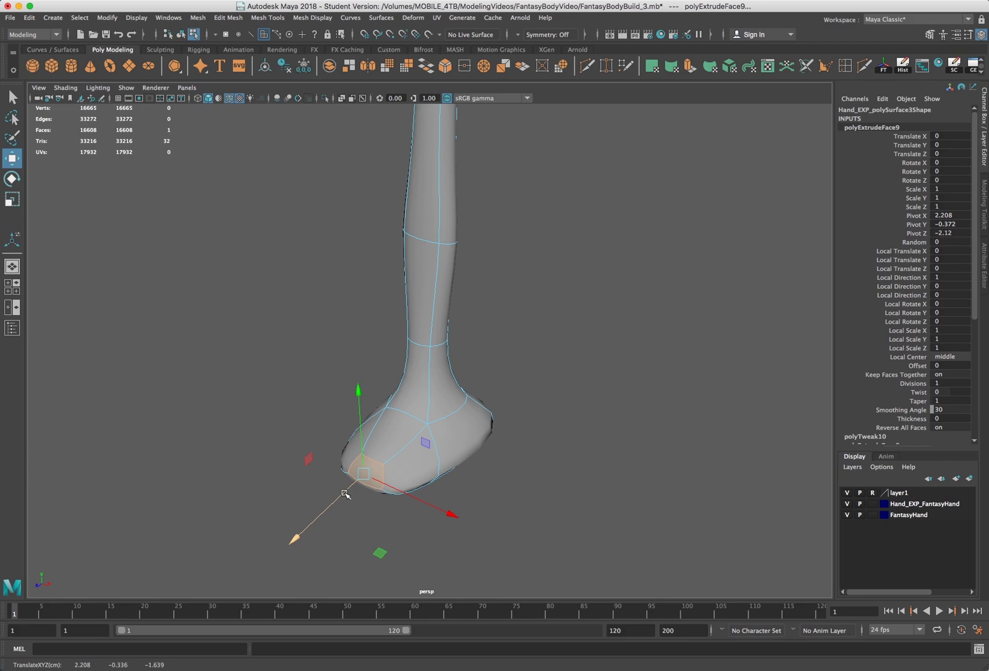
pyautogui.moveTo(346, 494); pyautogui.dragTo(357, 483)
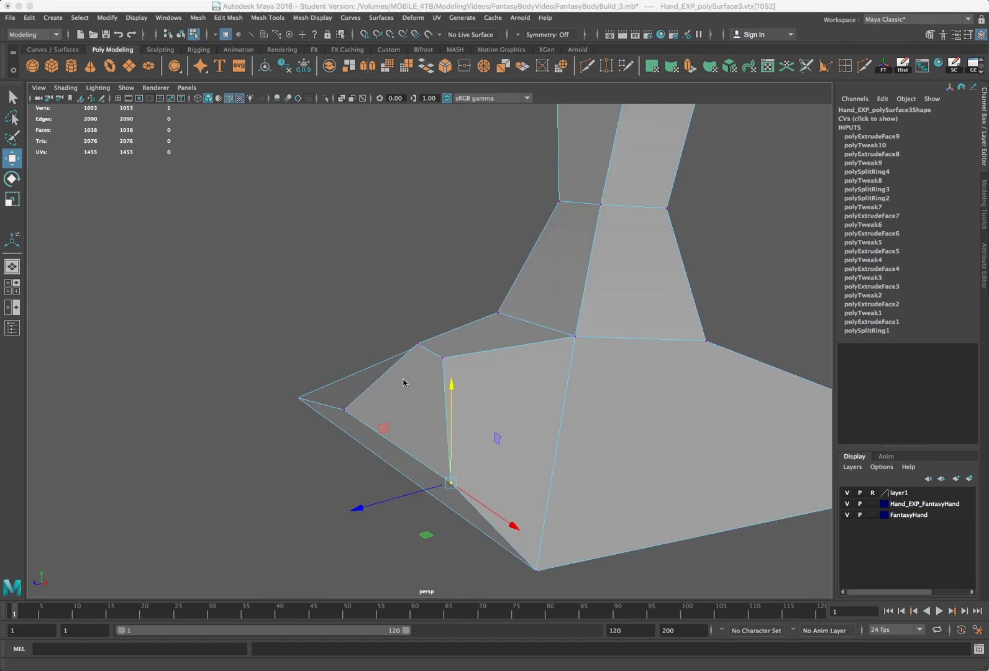
# Extrude the small front face of the foot forward and adjust the height of the lower edge behind it.
pyautogui.moveTo(403, 383); pyautogui.dragTo(411, 408, button='right')
pyautogui.click(410, 408)
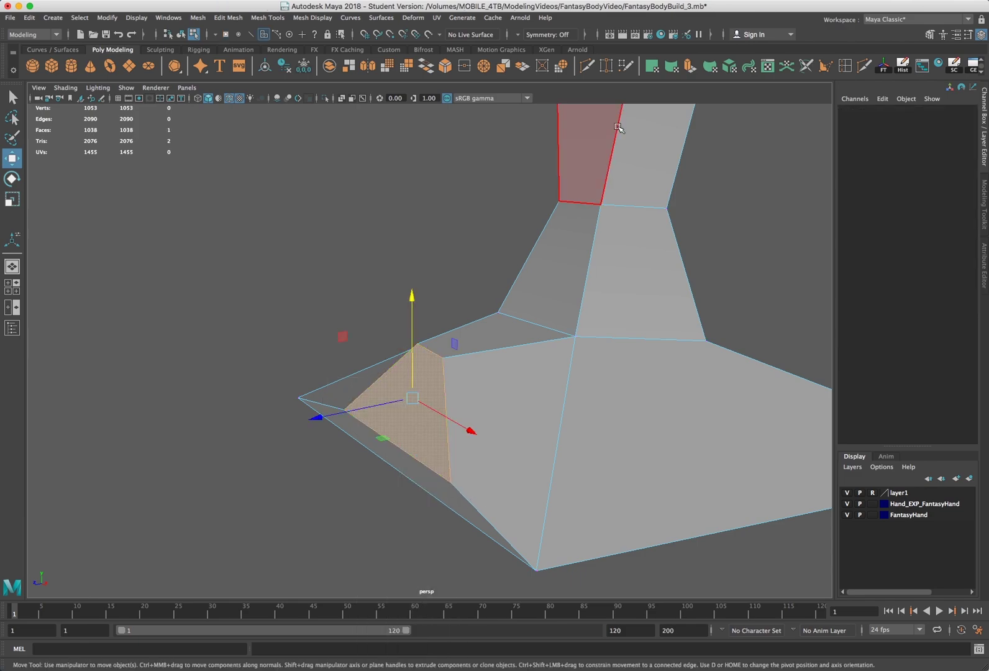
pyautogui.click(689, 69)
pyautogui.moveTo(380, 406); pyautogui.dragTo(256, 430)
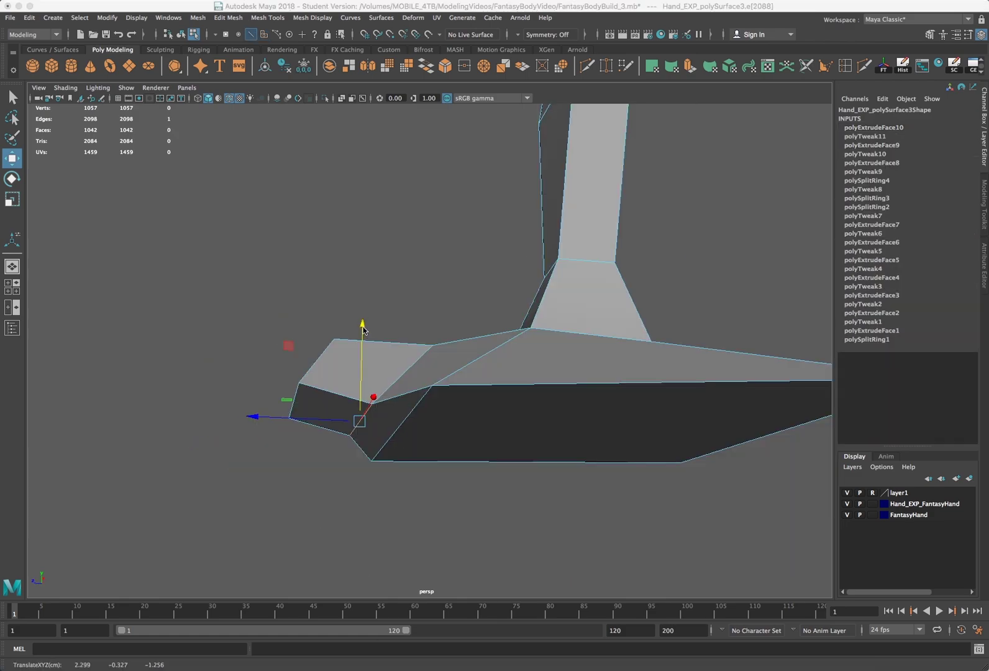
pyautogui.moveTo(364, 329); pyautogui.dragTo(363, 326)
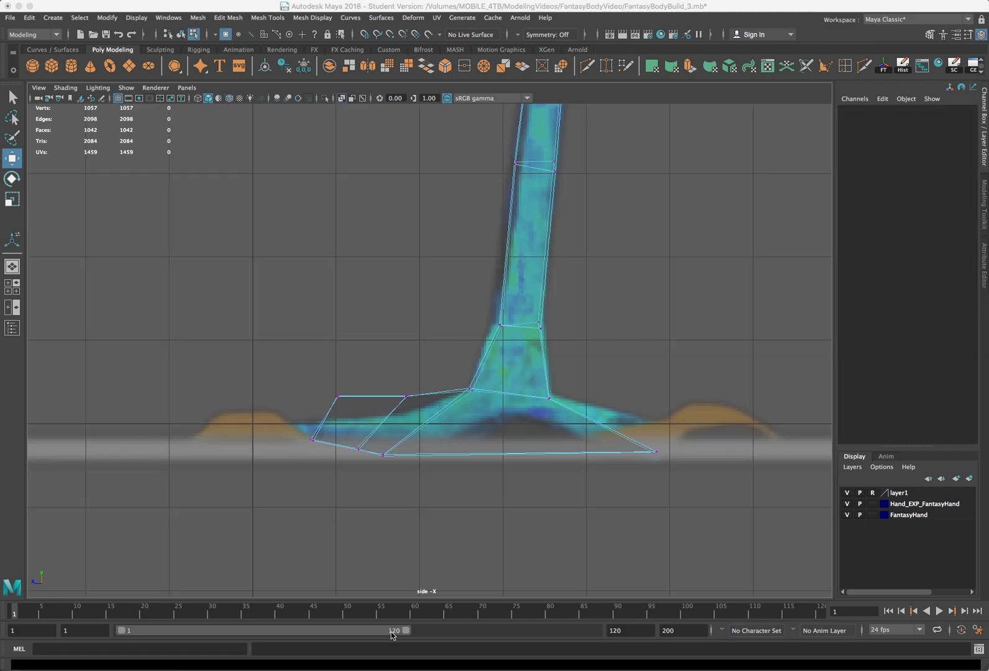
# In the side view, move the vertices of the foot's front section down toward the reference image outline.
pyautogui.moveTo(395, 442); pyautogui.dragTo(406, 407)
pyautogui.click(402, 437)
pyautogui.click(339, 396)
pyautogui.moveTo(337, 398); pyautogui.dragTo(324, 422)
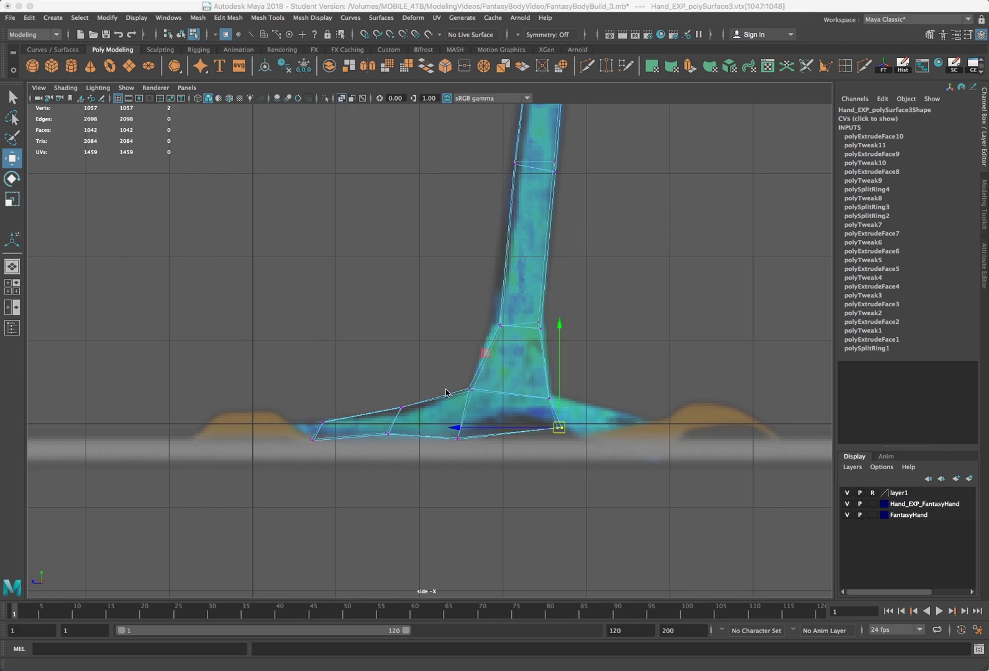
pyautogui.click(402, 407)
pyautogui.moveTo(403, 408); pyautogui.dragTo(391, 414)
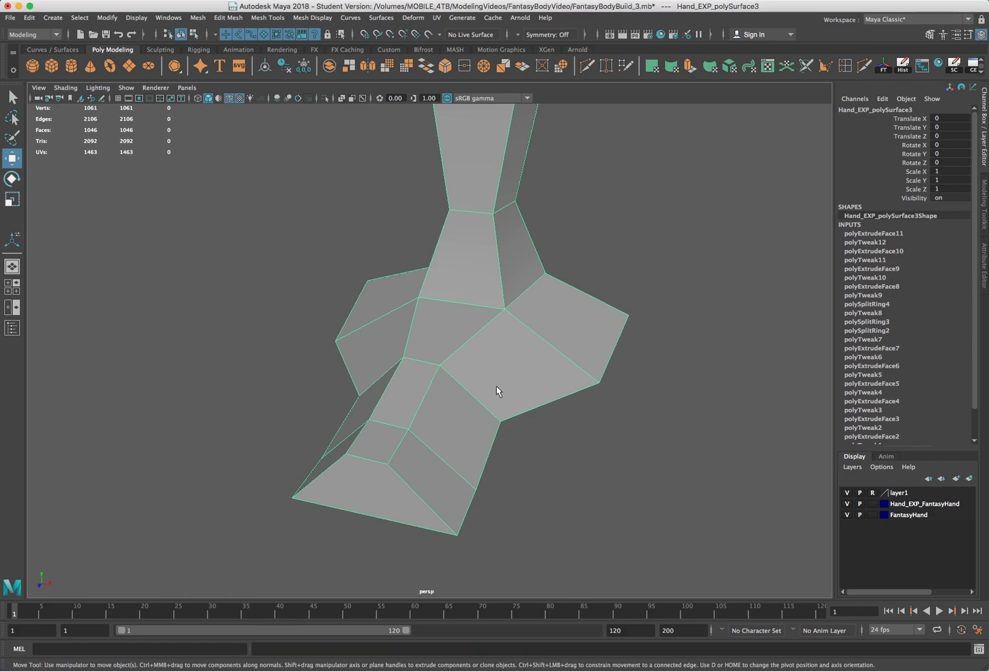
# Lower the vertices along the top of the foot in the side view to follow the reference silhouette.
pyautogui.press('3')
pyautogui.press('1')
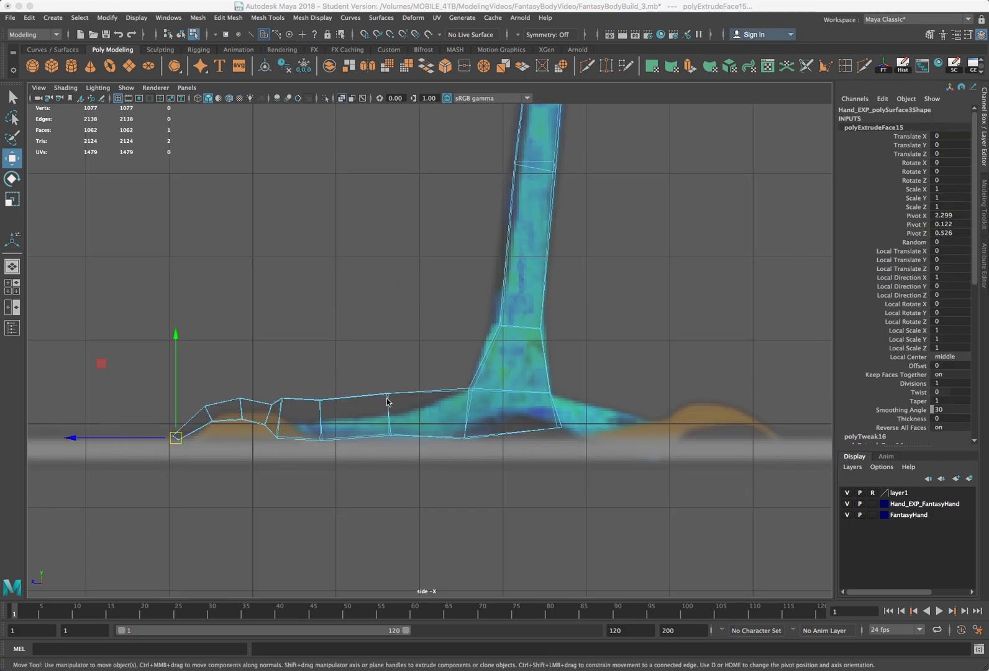
pyautogui.moveTo(388, 402); pyautogui.dragTo(336, 400, button='right')
pyautogui.click(387, 392)
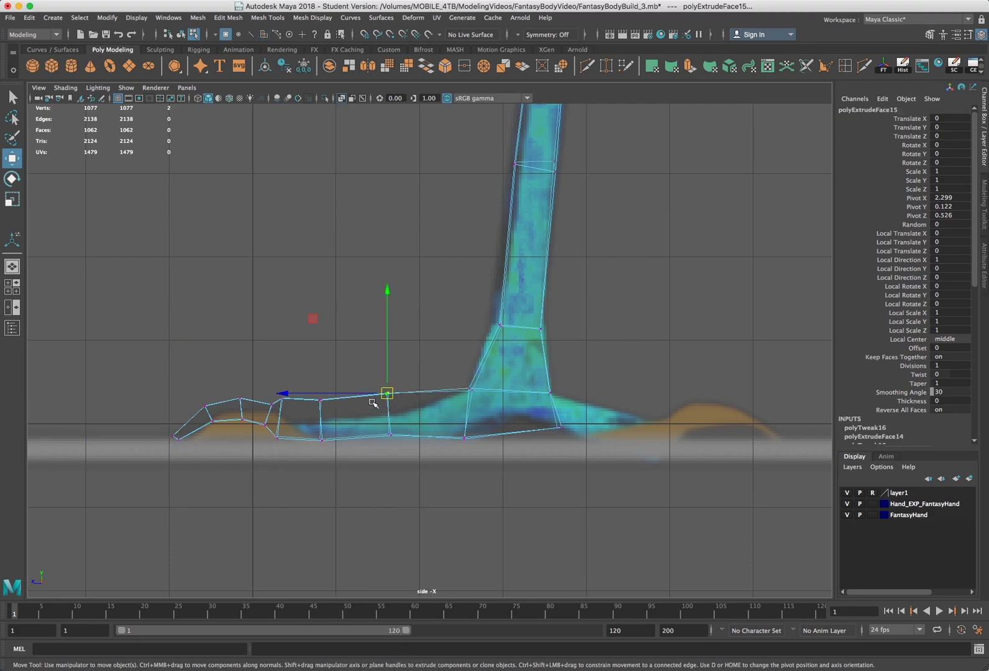
pyautogui.moveTo(387, 394); pyautogui.dragTo(386, 405)
pyautogui.click(320, 401)
pyautogui.moveTo(320, 402)
pyautogui.mouseDown()
pyautogui.moveTo(323, 414)
pyautogui.moveTo(324, 405)
pyautogui.mouseUp()
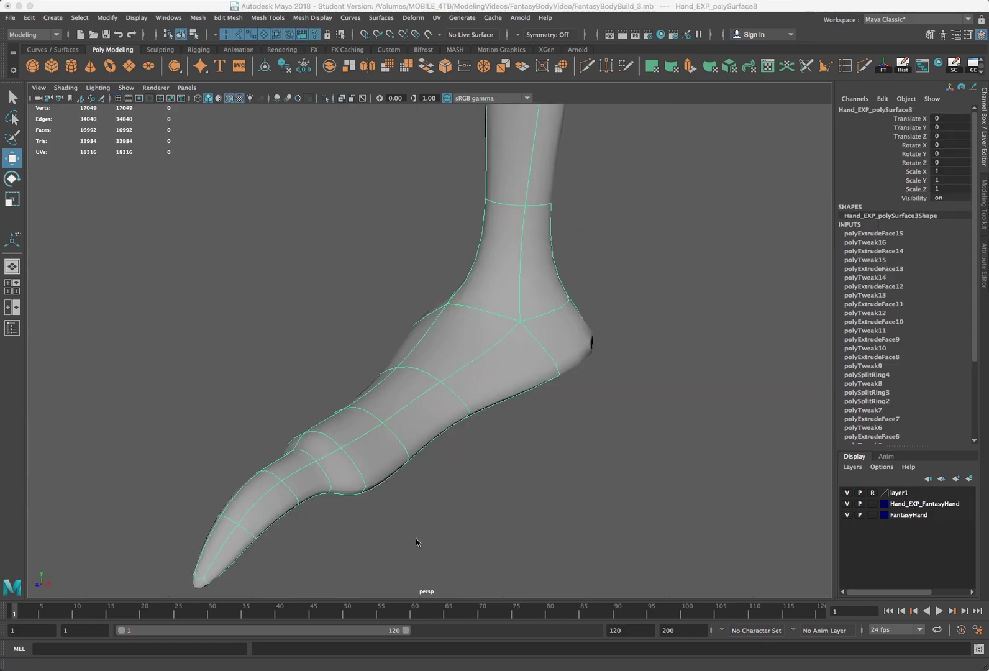
# Raise the upper faces of the front toe from its claw base to the ankle to build up the instep.
pyautogui.keyDown('alt'); pyautogui.moveTo(410, 506); pyautogui.dragTo(478, 516); pyautogui.keyUp('alt')
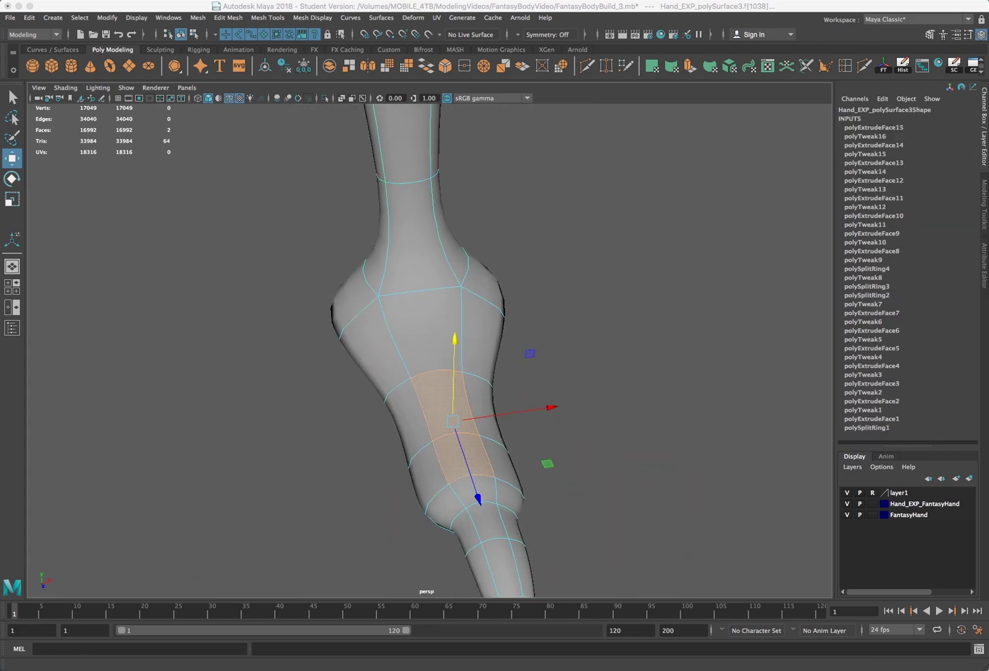
pyautogui.moveTo(456, 340); pyautogui.dragTo(406, 377)
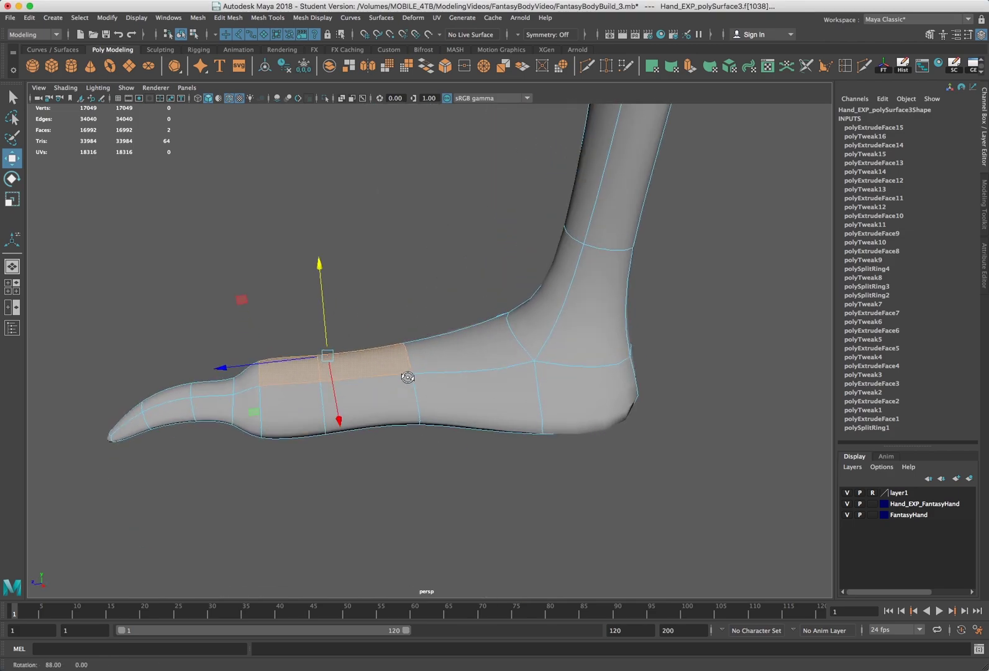
pyautogui.keyDown('shift'); pyautogui.click(453, 349); pyautogui.keyUp('shift')
pyautogui.moveTo(385, 258); pyautogui.dragTo(388, 256)
pyautogui.click(303, 331)
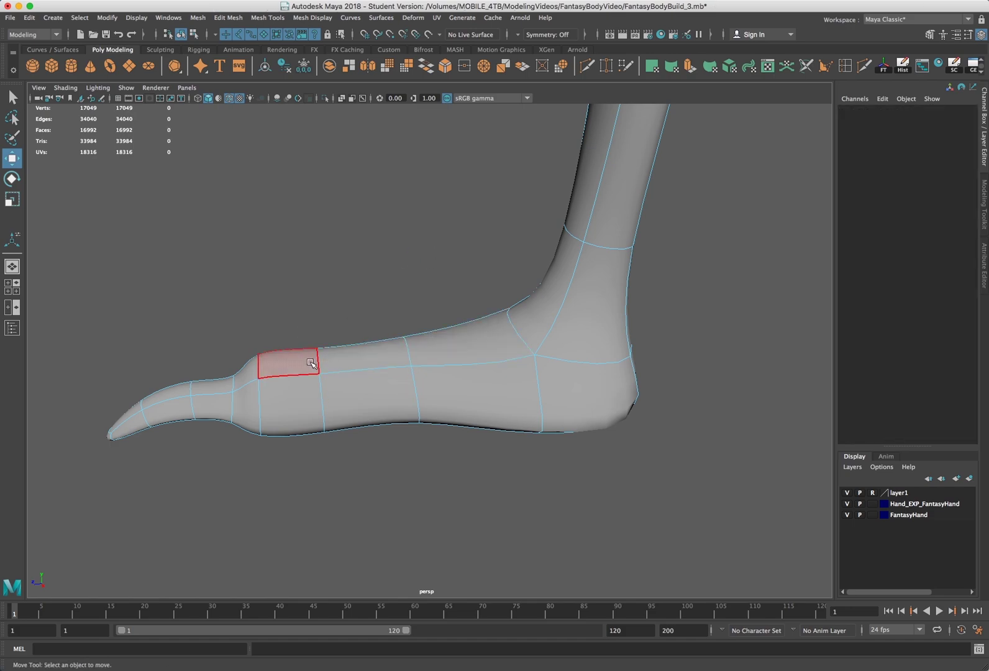
pyautogui.click(500, 345)
pyautogui.moveTo(464, 294); pyautogui.dragTo(462, 281)
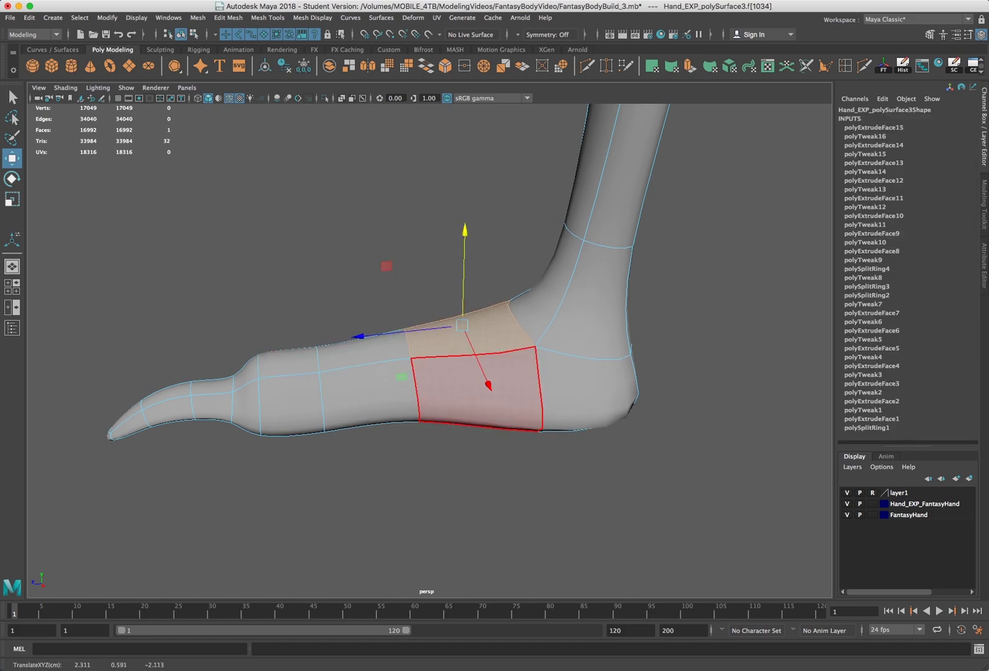
# Reposition the edge loop where the second toe meets its claw.
pyautogui.scroll(-10, 384, 543)
pyautogui.keyDown('alt'); pyautogui.moveTo(390, 516); pyautogui.dragTo(342, 579); pyautogui.keyUp('alt')
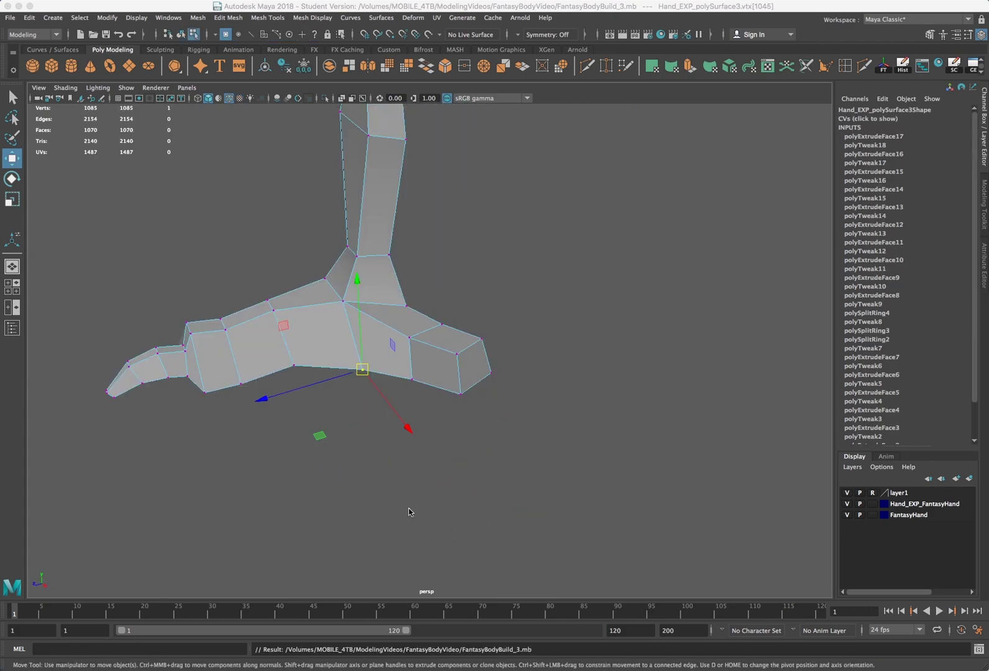
pyautogui.keyDown('alt'); pyautogui.moveTo(409, 511); pyautogui.dragTo(454, 511); pyautogui.keyUp('alt')
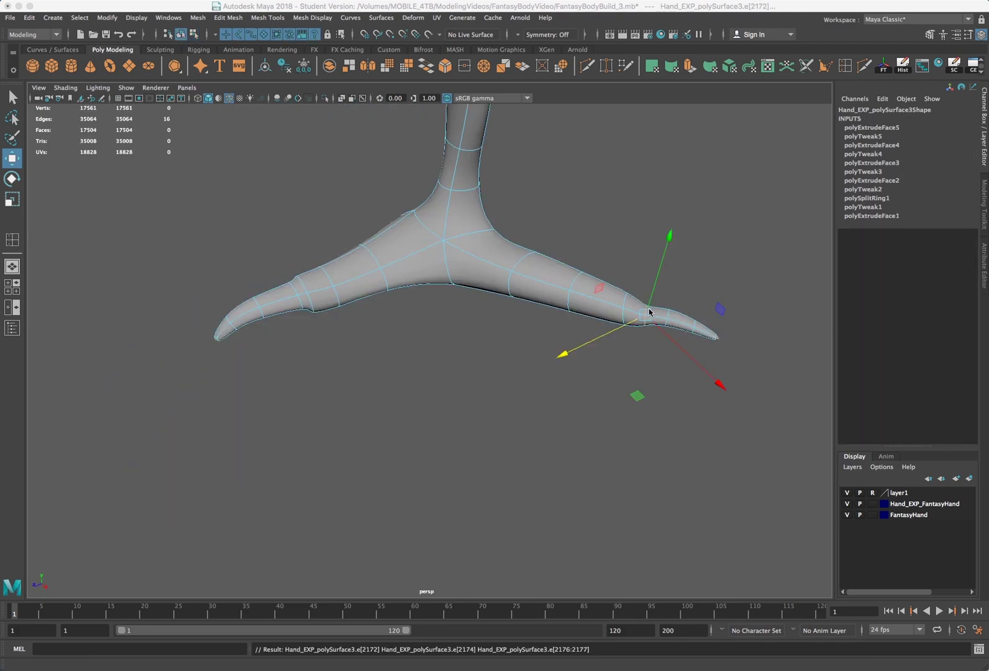
pyautogui.moveTo(649, 312); pyautogui.dragTo(634, 302)
pyautogui.moveTo(593, 251); pyautogui.dragTo(564, 336)
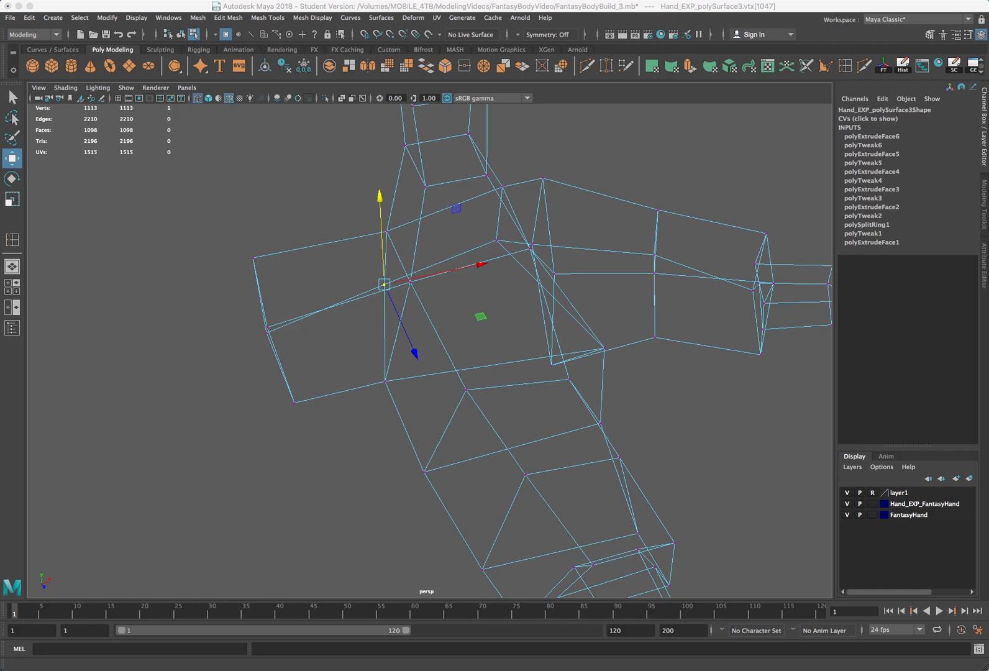
# Return the foot from wireframe vertex editing to object mode with a shaded, smoothed display.
pyautogui.keyDown('alt'); pyautogui.moveTo(496, 458); pyautogui.dragTo(548, 458); pyautogui.keyUp('alt')
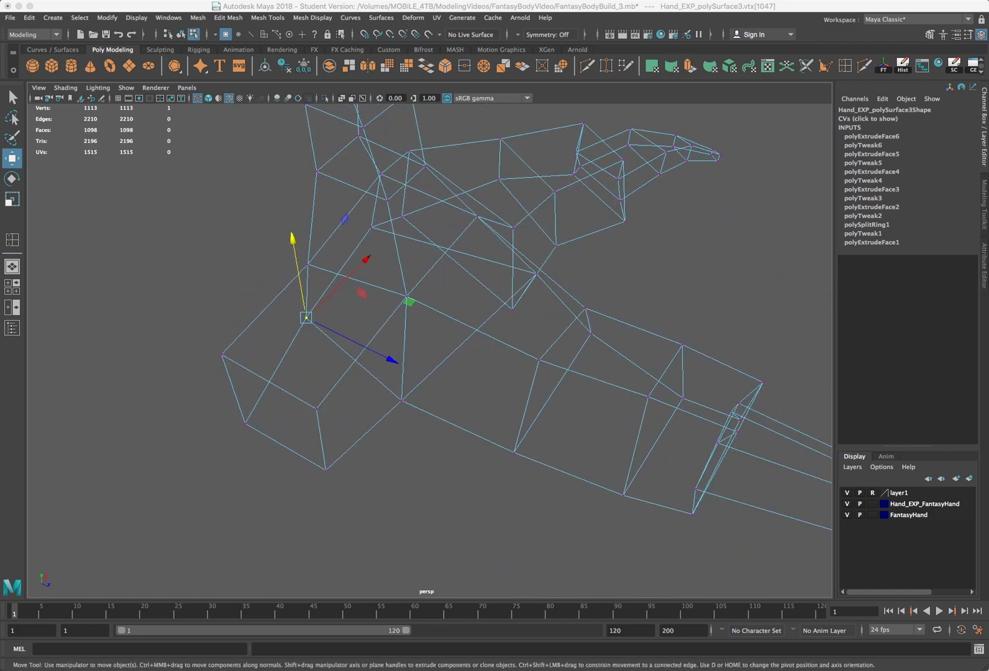
pyautogui.press('F8')
pyautogui.press('5')
pyautogui.press('3')
pyautogui.moveTo(440, 479)
pyautogui.keyDown('alt'); pyautogui.mouseDown()
pyautogui.moveTo(410, 471)
pyautogui.moveTo(448, 473)
pyautogui.mouseUp(); pyautogui.keyUp('alt')
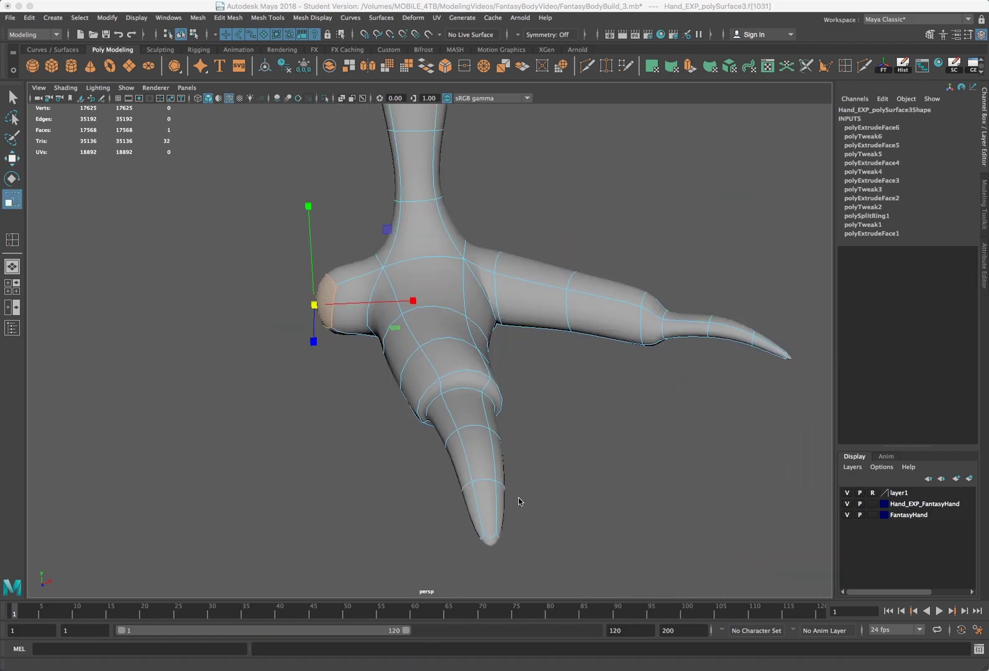
# Leave component selection and examine the toed foot, the leg and the body proportions from several angles.
pyautogui.moveTo(519, 498)
pyautogui.keyDown('alt'); pyautogui.mouseDown()
pyautogui.moveTo(454, 489)
pyautogui.moveTo(526, 489)
pyautogui.mouseUp(); pyautogui.keyUp('alt')
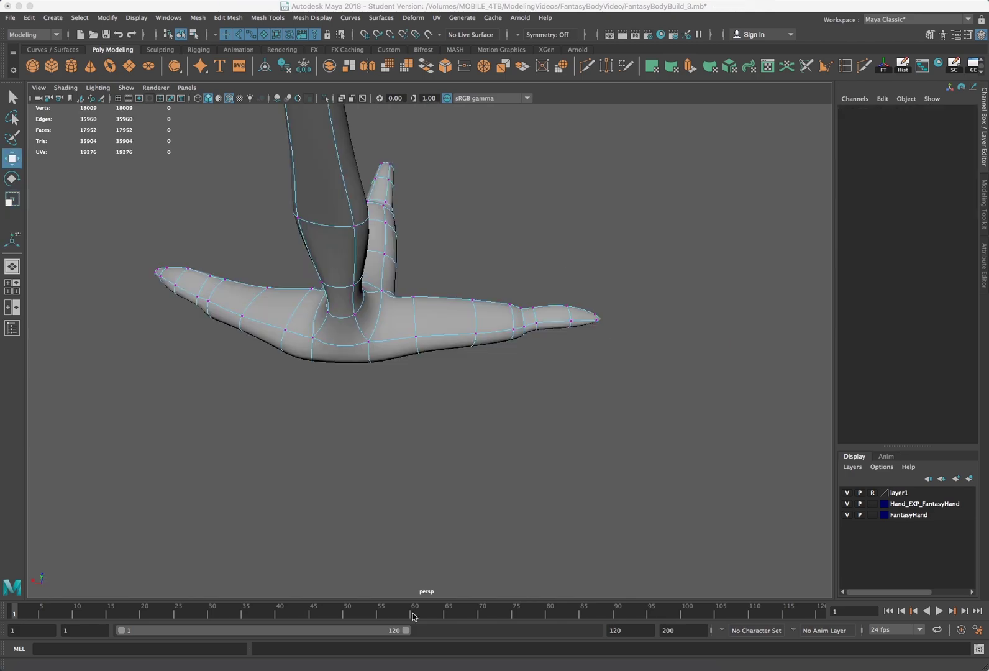
pyautogui.keyDown('alt'); pyautogui.moveTo(431, 427); pyautogui.dragTo(490, 318); pyautogui.keyUp('alt')
pyautogui.moveTo(589, 258); pyautogui.dragTo(640, 213, button='right')
pyautogui.click(631, 224)
pyautogui.keyDown('alt'); pyautogui.moveTo(601, 340); pyautogui.dragTo(541, 396); pyautogui.keyUp('alt')
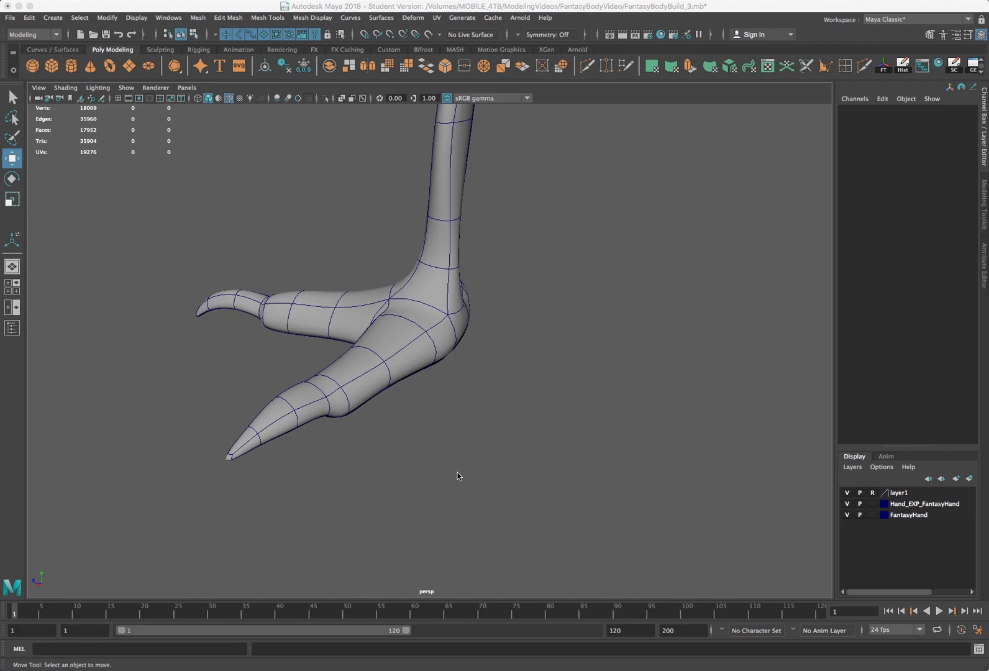
pyautogui.keyDown('alt'); pyautogui.moveTo(490, 369); pyautogui.dragTo(463, 293); pyautogui.keyUp('alt')
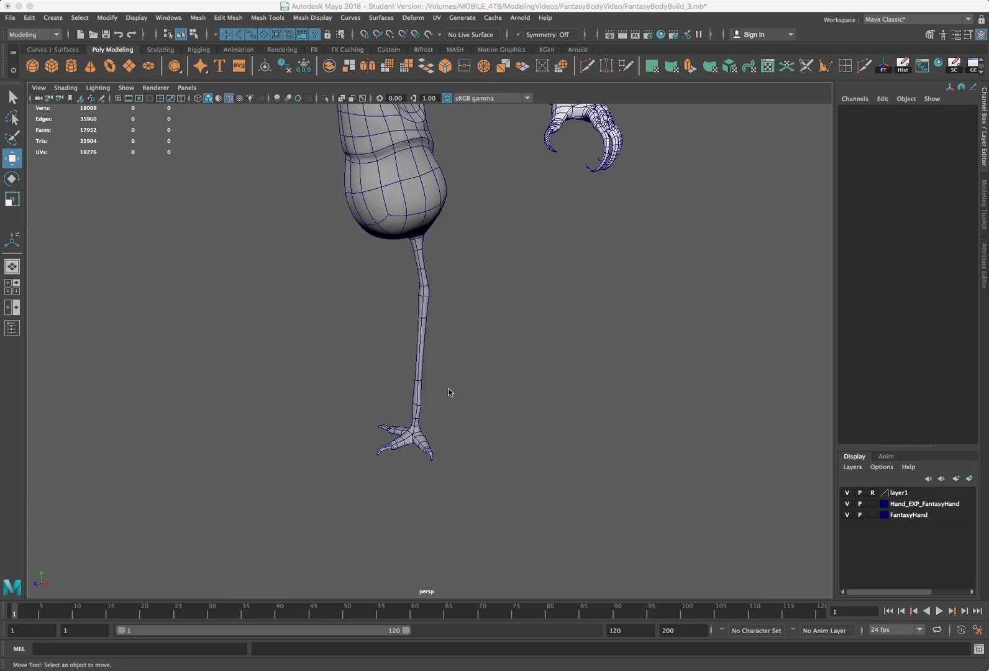
pyautogui.keyDown('alt'); pyautogui.moveTo(448, 390); pyautogui.dragTo(456, 321); pyautogui.keyUp('alt')
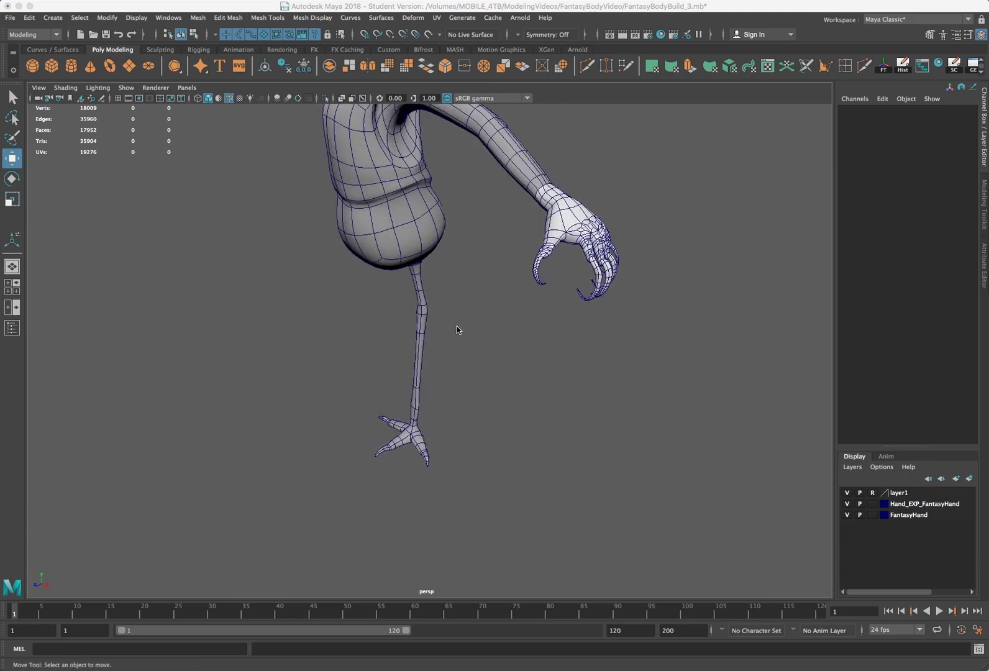
pyautogui.keyDown('alt'); pyautogui.moveTo(462, 409); pyautogui.dragTo(441, 393); pyautogui.keyUp('alt')
pyautogui.press('super+Tab')
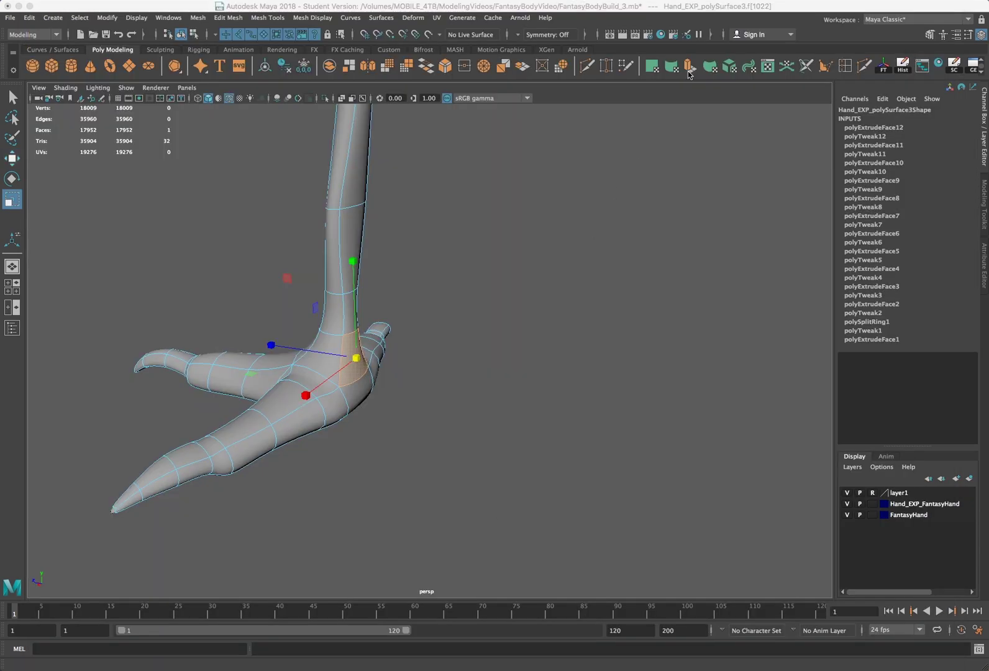
# Extrude the rear face above the heel backward, then rotate the new face and shift it slightly downward.
pyautogui.click(688, 68)
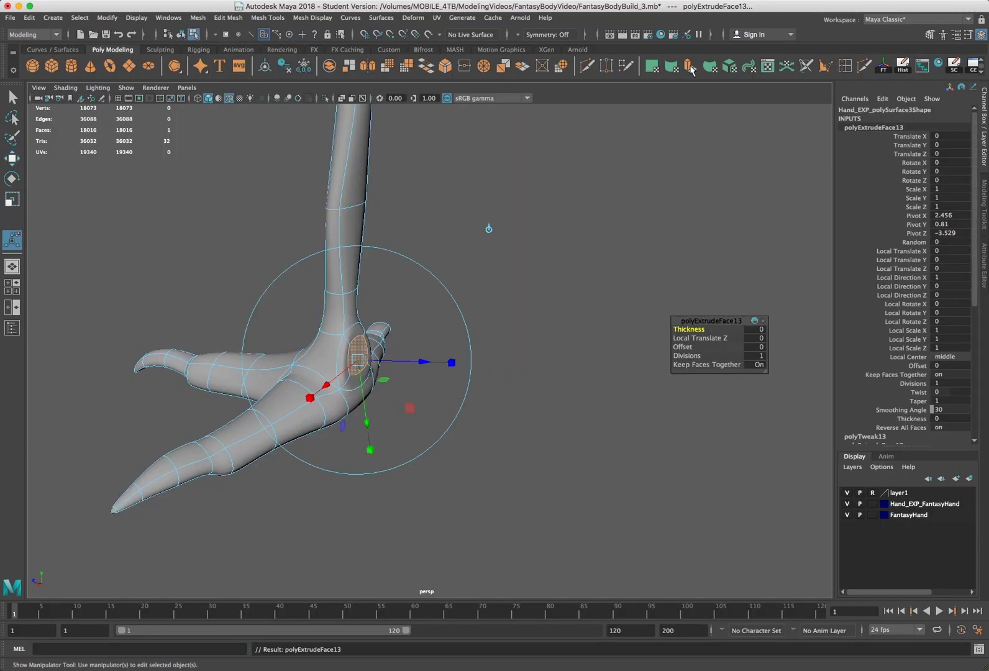
pyautogui.moveTo(362, 365); pyautogui.dragTo(400, 367)
pyautogui.press('e')
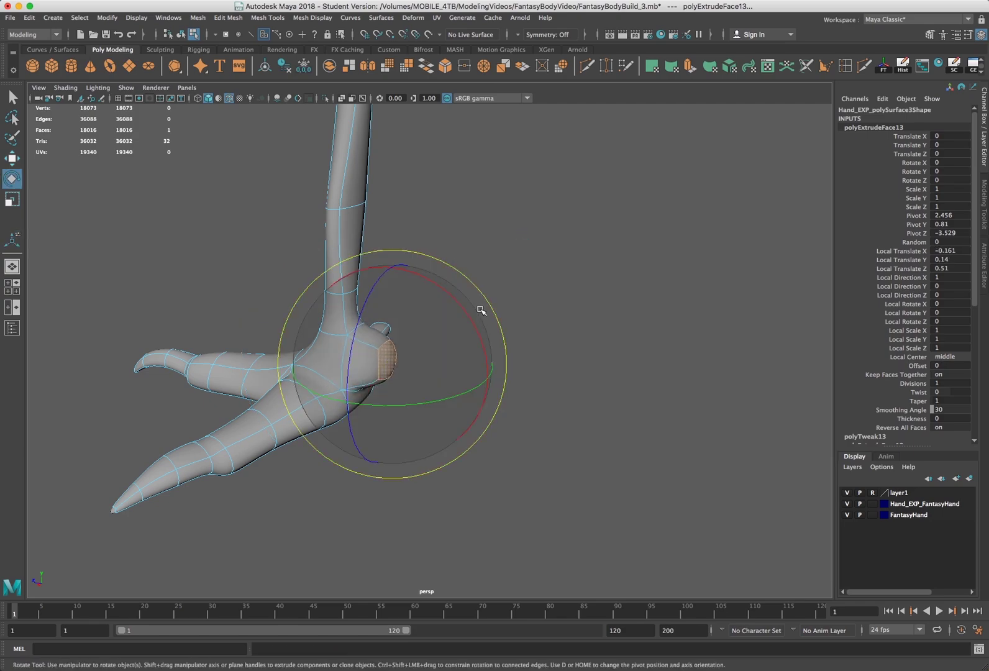
pyautogui.moveTo(471, 319); pyautogui.dragTo(484, 346)
pyautogui.press('w')
pyautogui.moveTo(384, 364)
pyautogui.mouseDown()
pyautogui.moveTo(400, 366)
pyautogui.moveTo(372, 378)
pyautogui.moveTo(391, 377)
pyautogui.mouseUp()
pyautogui.press('r')
# On the unsmoothed mesh, shift the edge underneath the rear extrusion and rotate the neighbouring heel edge.
pyautogui.press('1')
pyautogui.press('w')
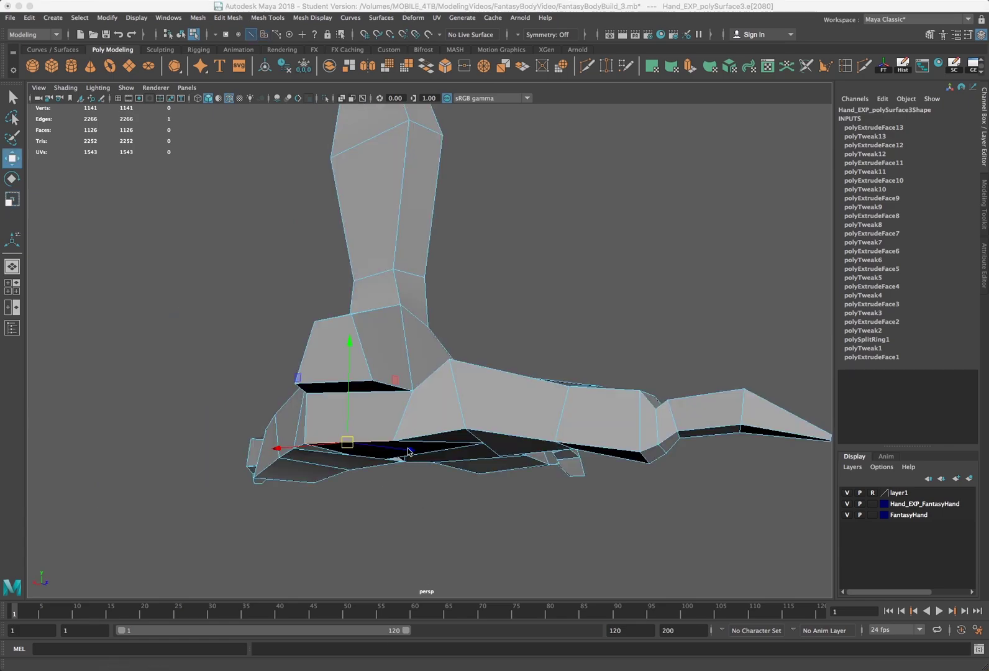
pyautogui.moveTo(409, 450); pyautogui.dragTo(423, 451)
pyautogui.keyDown('alt'); pyautogui.moveTo(422, 452); pyautogui.dragTo(422, 416); pyautogui.keyUp('alt')
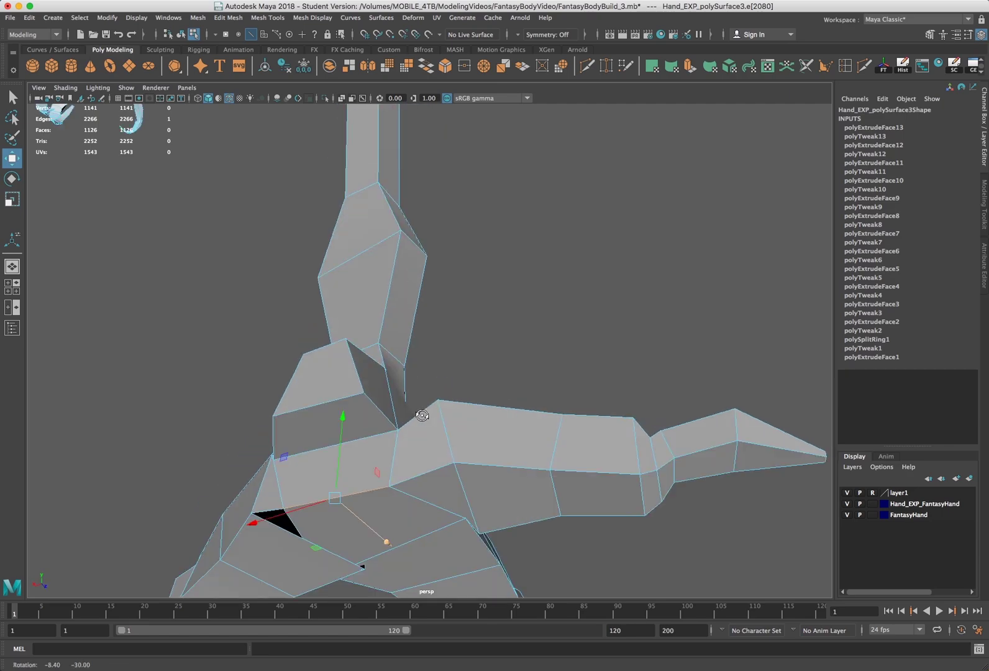
pyautogui.click(388, 433)
pyautogui.press('e')
pyautogui.moveTo(384, 391)
pyautogui.mouseDown()
pyautogui.moveTo(371, 388)
pyautogui.moveTo(378, 394)
pyautogui.mouseUp()
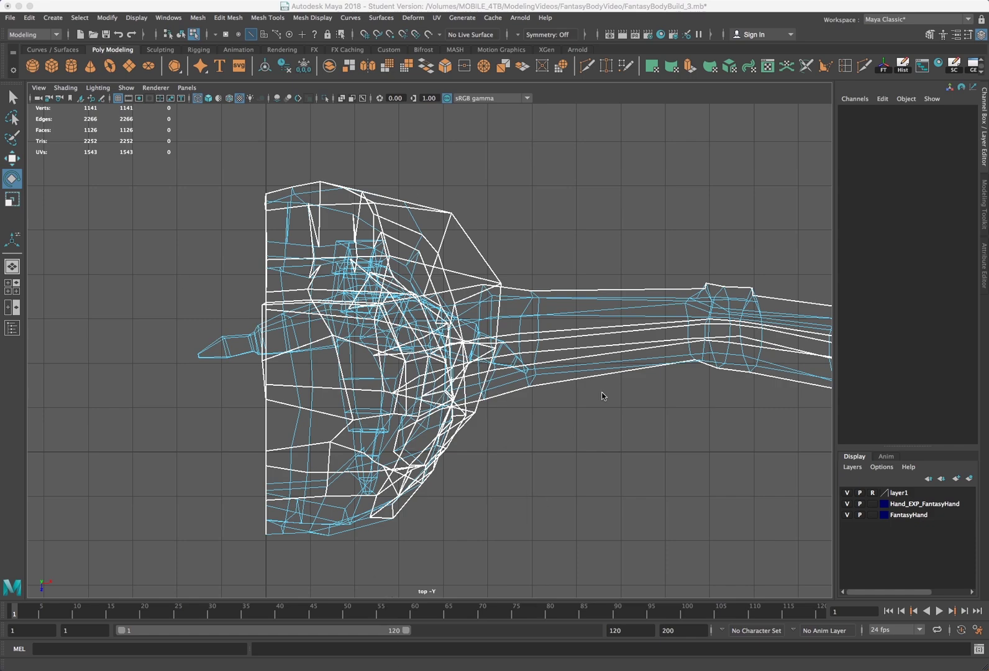
pyautogui.press('space')
pyautogui.press('space')
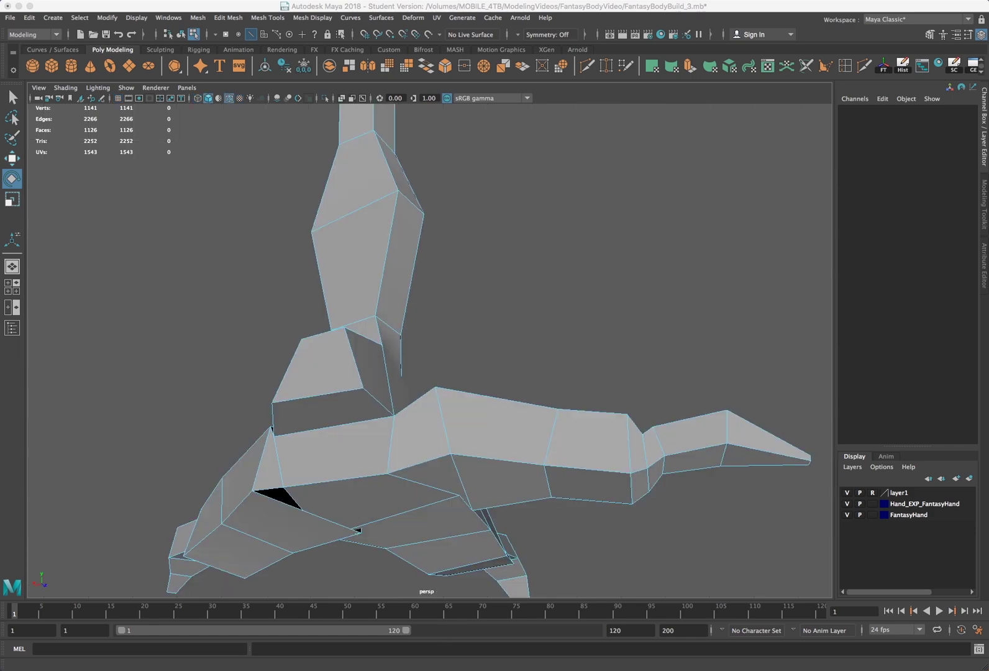
# Leave vertex editing on the foot, display the mesh smoothed and clear the selection.
pyautogui.keyDown('alt'); pyautogui.moveTo(482, 570); pyautogui.dragTo(472, 474); pyautogui.keyUp('alt')
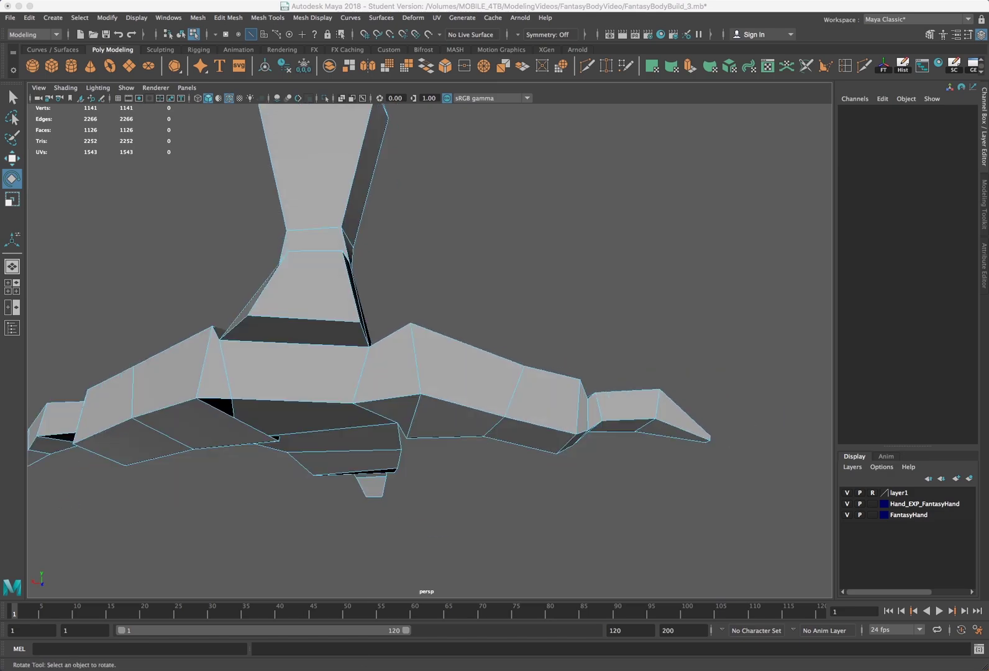
pyautogui.moveTo(341, 499)
pyautogui.keyDown('alt'); pyautogui.mouseDown()
pyautogui.moveTo(327, 505)
pyautogui.moveTo(331, 515)
pyautogui.moveTo(332, 492)
pyautogui.mouseUp(); pyautogui.keyUp('alt')
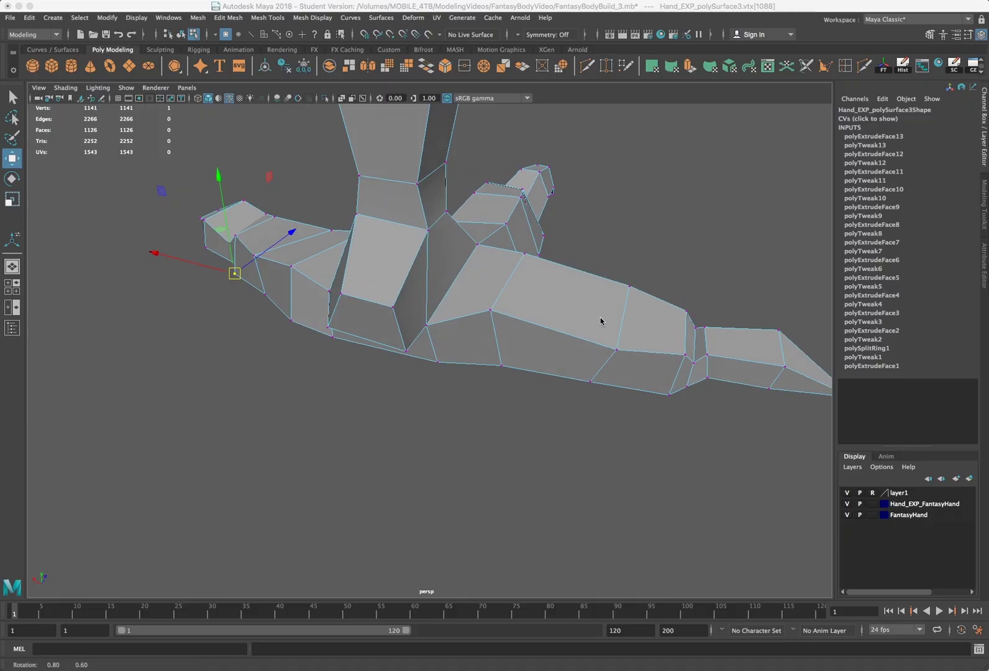
pyautogui.keyDown('alt'); pyautogui.moveTo(600, 323); pyautogui.dragTo(728, 316); pyautogui.keyUp('alt')
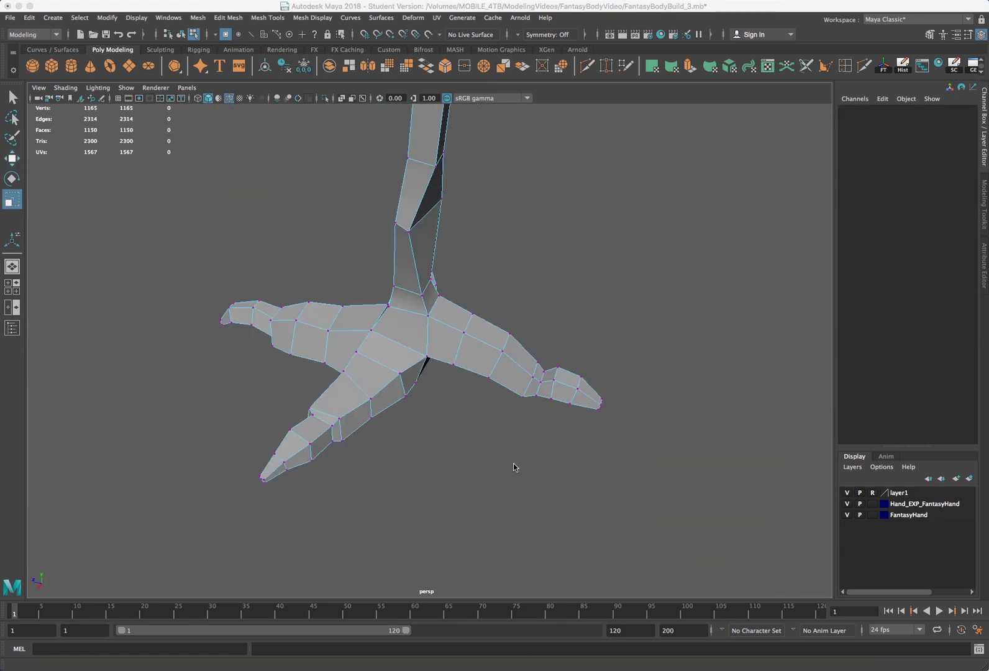
pyautogui.keyDown('alt'); pyautogui.moveTo(513, 467); pyautogui.dragTo(458, 409); pyautogui.keyUp('alt')
pyautogui.moveTo(441, 355); pyautogui.dragTo(481, 336, button='right')
pyautogui.press('3')
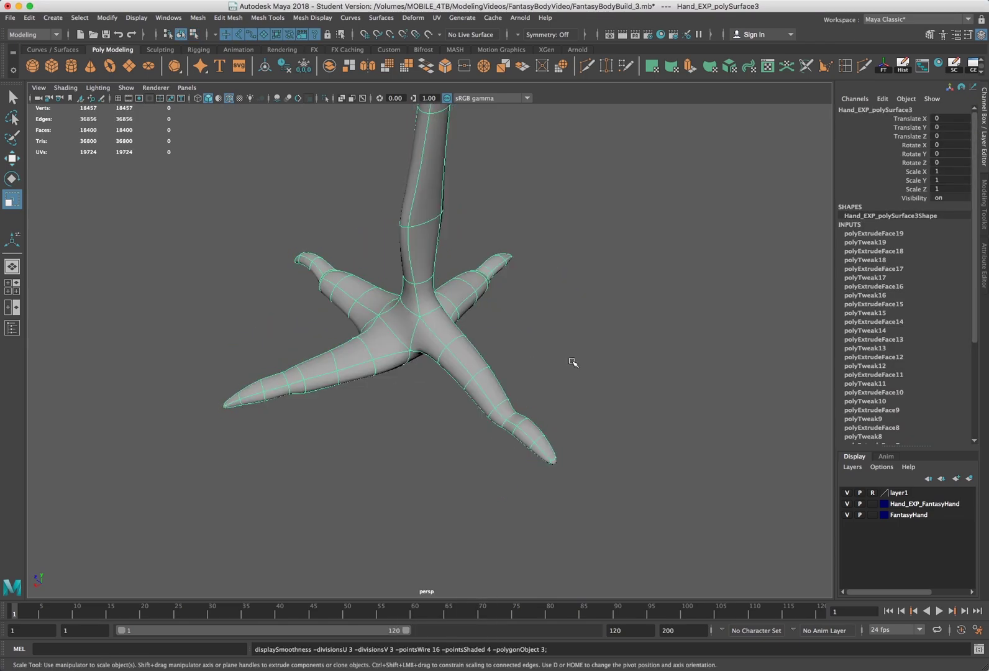
pyautogui.click(584, 382)
# Raise the rear ankle vertices above the back toe along the vertical axis.
pyautogui.keyDown('alt'); pyautogui.moveTo(587, 387); pyautogui.dragTo(672, 374); pyautogui.keyUp('alt')
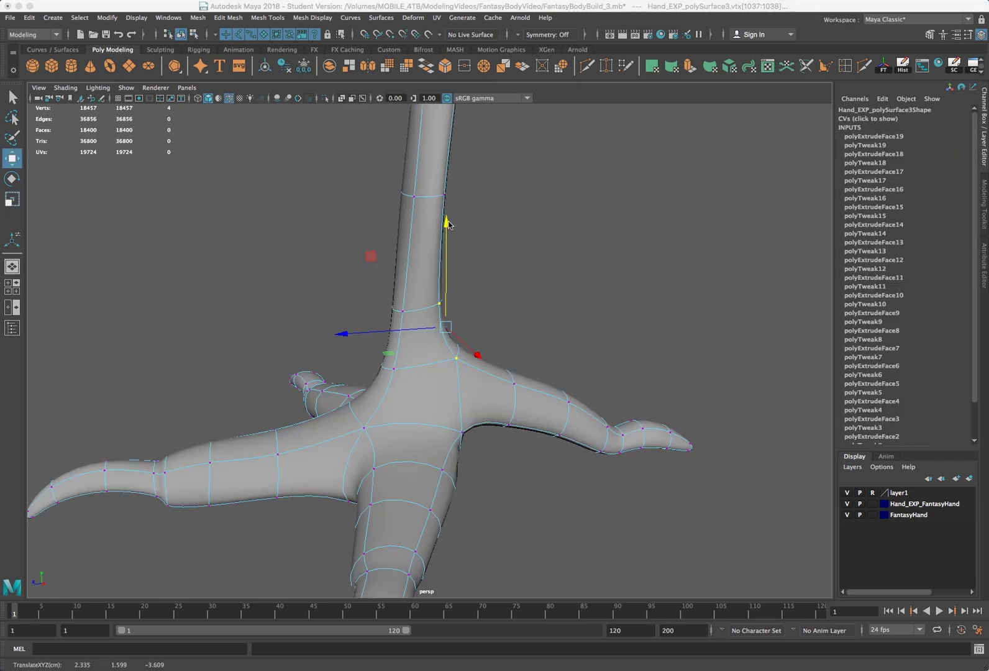
pyautogui.moveTo(448, 222); pyautogui.dragTo(454, 204)
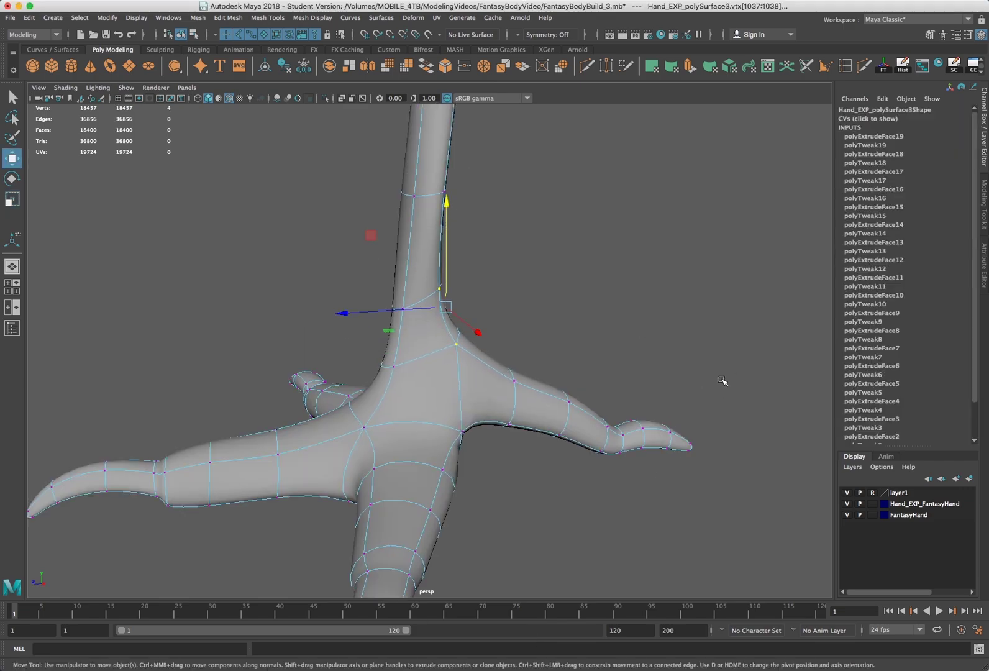
pyautogui.moveTo(723, 381); pyautogui.dragTo(540, 515)
pyautogui.moveTo(598, 430); pyautogui.dragTo(591, 428)
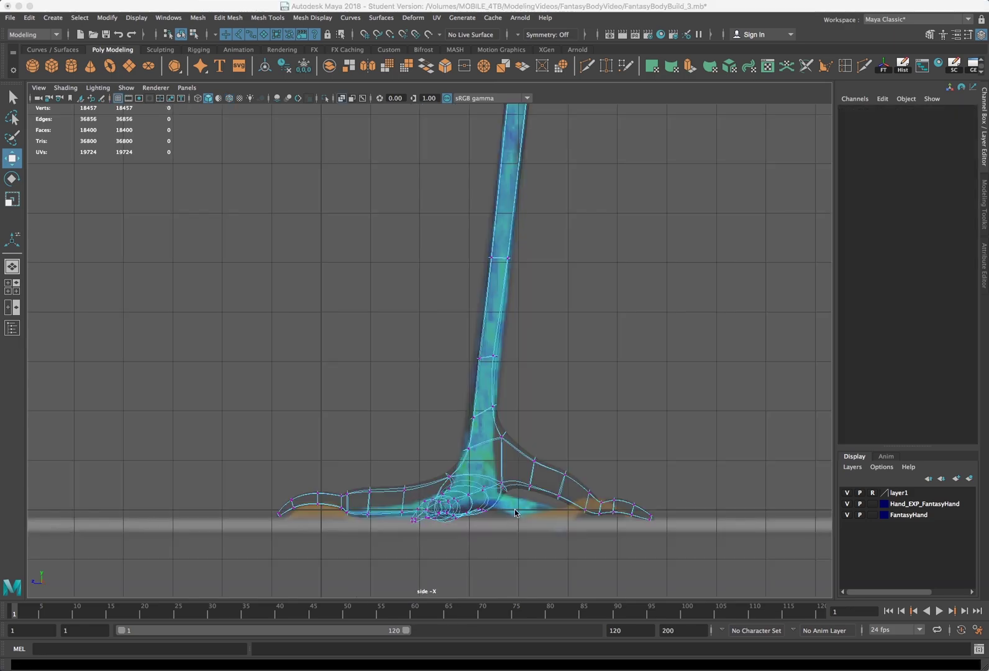
# In the side view, nudge the ankle and lower-shin vertices to fit the leg in the reference image.
pyautogui.keyDown('alt'); pyautogui.moveTo(515, 509); pyautogui.dragTo(495, 495, button='middle'); pyautogui.keyUp('alt')
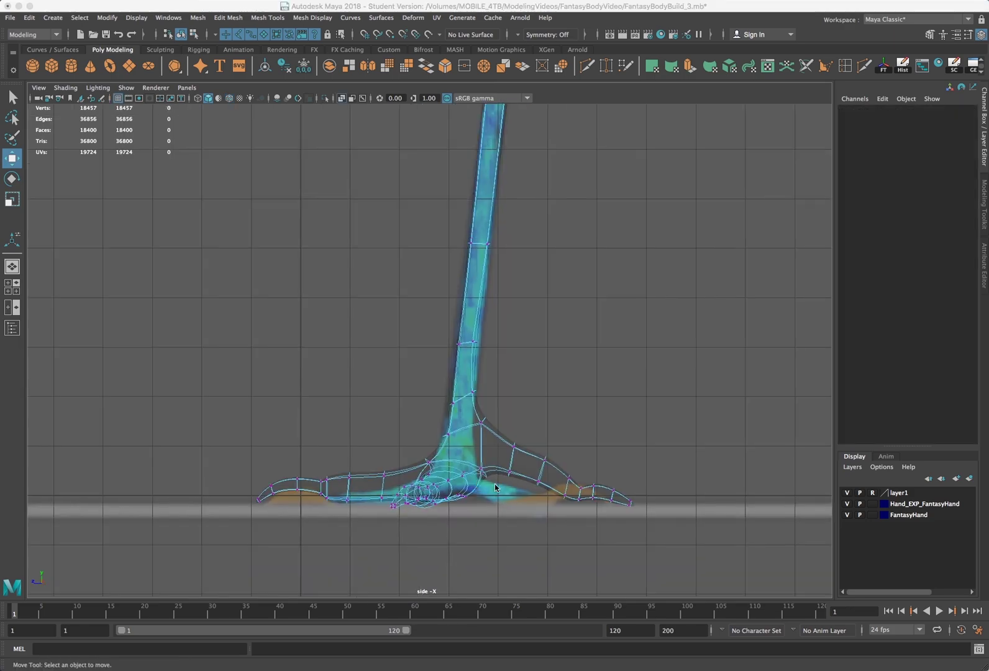
pyautogui.moveTo(442, 419); pyautogui.dragTo(434, 450)
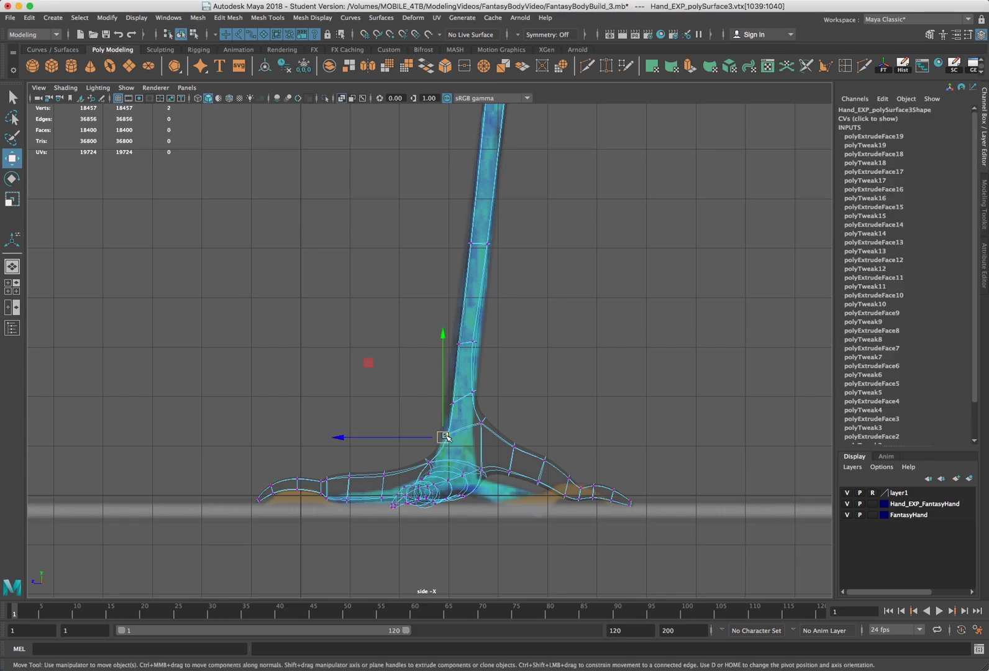
pyautogui.moveTo(443, 397); pyautogui.dragTo(453, 410)
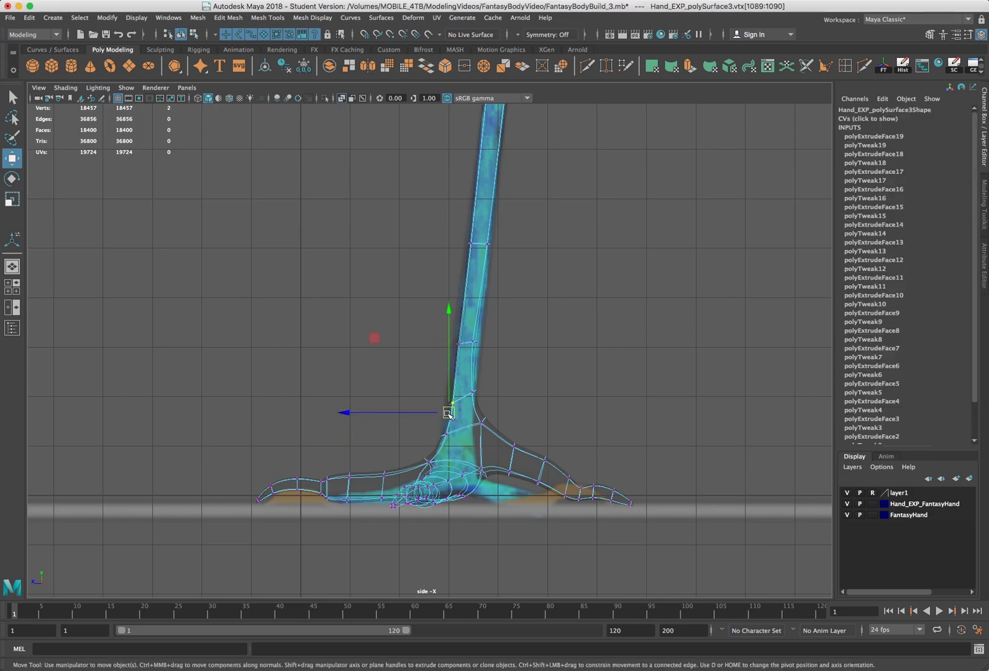
pyautogui.moveTo(490, 381); pyautogui.dragTo(472, 398)
pyautogui.moveTo(501, 328); pyautogui.dragTo(443, 358)
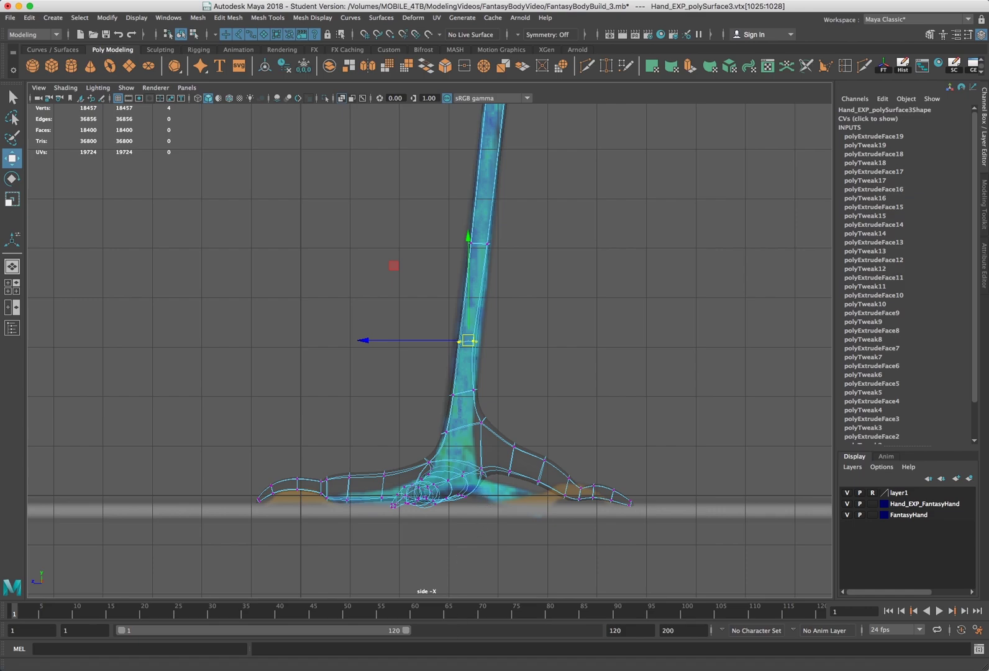
# Adjust the vertices around the back toe's last joint and claw in the side view.
pyautogui.click(600, 484)
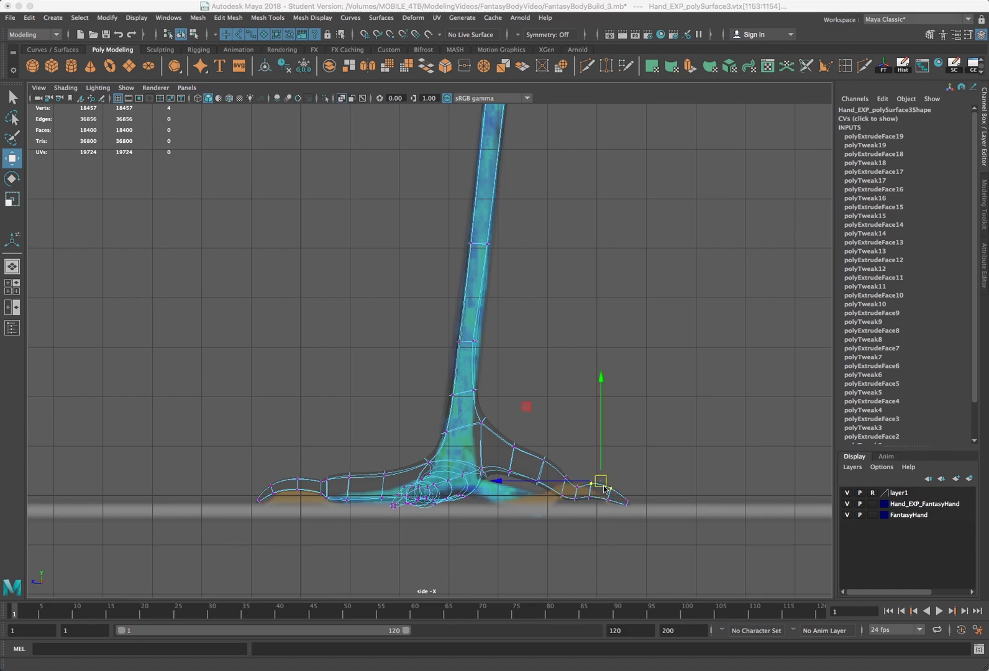
pyautogui.click(590, 482)
pyautogui.moveTo(587, 480); pyautogui.dragTo(573, 496)
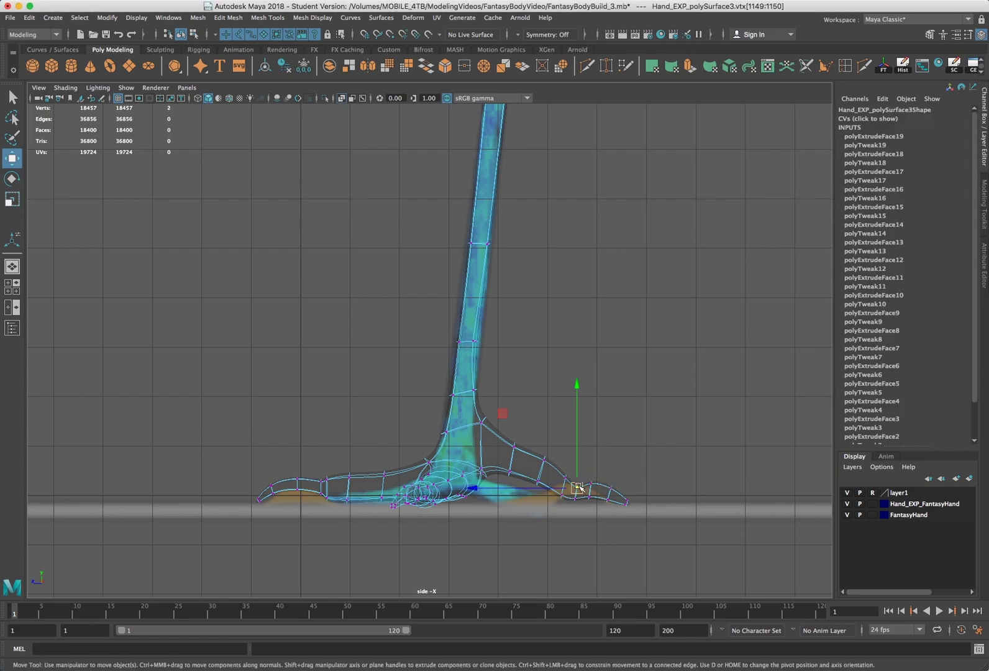
pyautogui.moveTo(633, 476); pyautogui.dragTo(609, 496)
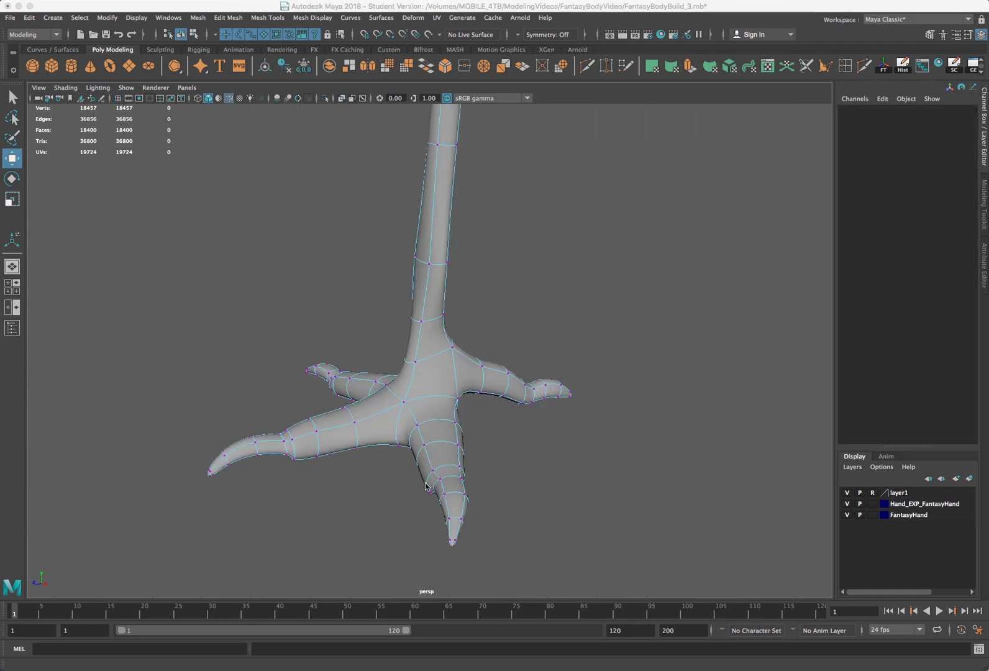
# Examine the smoothed foot and how the leg, torso and arm fit together as a whole from different angles and distances.
pyautogui.keyDown('alt'); pyautogui.moveTo(451, 501); pyautogui.dragTo(426, 588); pyautogui.keyUp('alt')
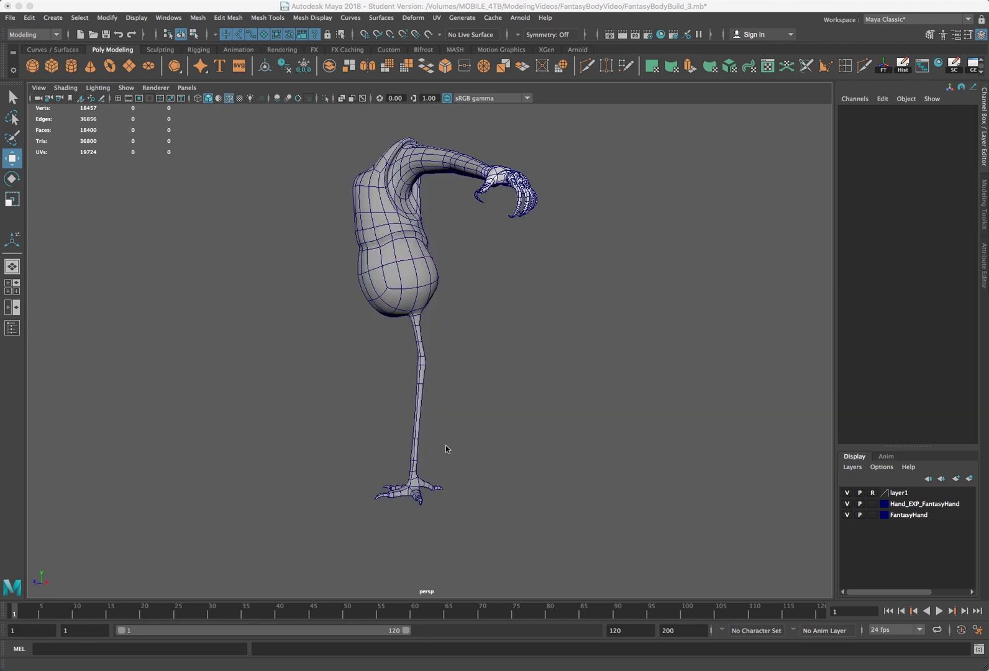
pyautogui.moveTo(445, 445)
pyautogui.keyDown('alt'); pyautogui.mouseDown()
pyautogui.moveTo(463, 437)
pyautogui.moveTo(435, 451)
pyautogui.moveTo(448, 448)
pyautogui.mouseUp(); pyautogui.keyUp('alt')
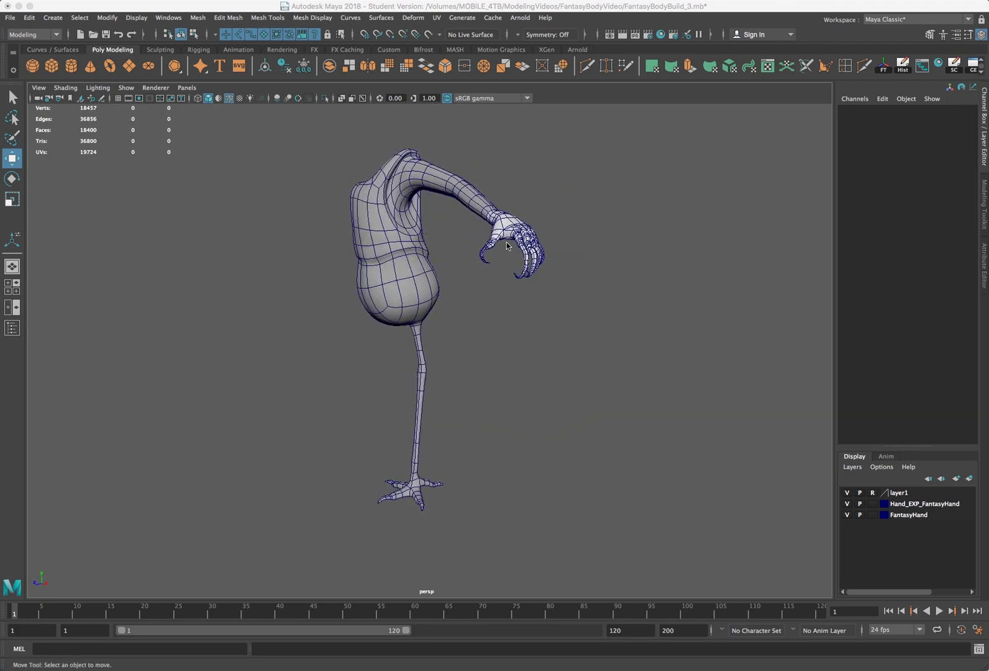
pyautogui.keyDown('alt'); pyautogui.moveTo(517, 272); pyautogui.dragTo(520, 363); pyautogui.keyUp('alt')
pyautogui.keyDown('alt'); pyautogui.moveTo(472, 404); pyautogui.dragTo(488, 425); pyautogui.keyUp('alt')
pyautogui.moveTo(507, 288)
pyautogui.keyDown('alt'); pyautogui.mouseDown()
pyautogui.moveTo(435, 302)
pyautogui.moveTo(261, 305)
pyautogui.moveTo(422, 271)
pyautogui.moveTo(491, 284)
pyautogui.mouseUp(); pyautogui.keyUp('alt')
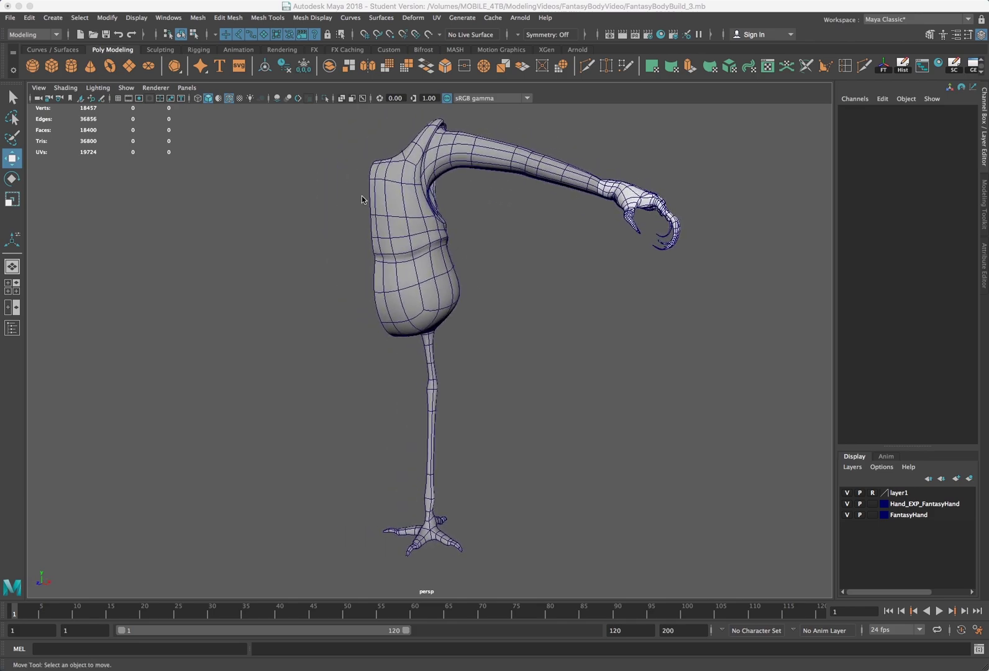
pyautogui.moveTo(528, 243)
pyautogui.keyDown('alt'); pyautogui.mouseDown()
pyautogui.moveTo(492, 249)
pyautogui.moveTo(511, 232)
pyautogui.mouseUp(); pyautogui.keyUp('alt')
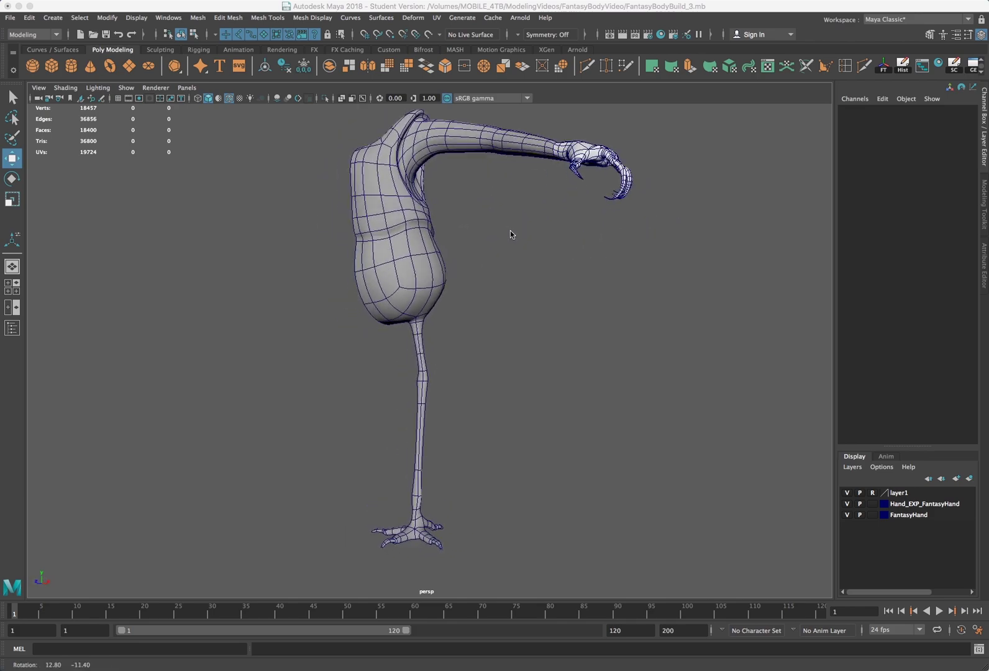
pyautogui.scroll(-3, 481, 451)
pyautogui.scroll(7, 425, 491)
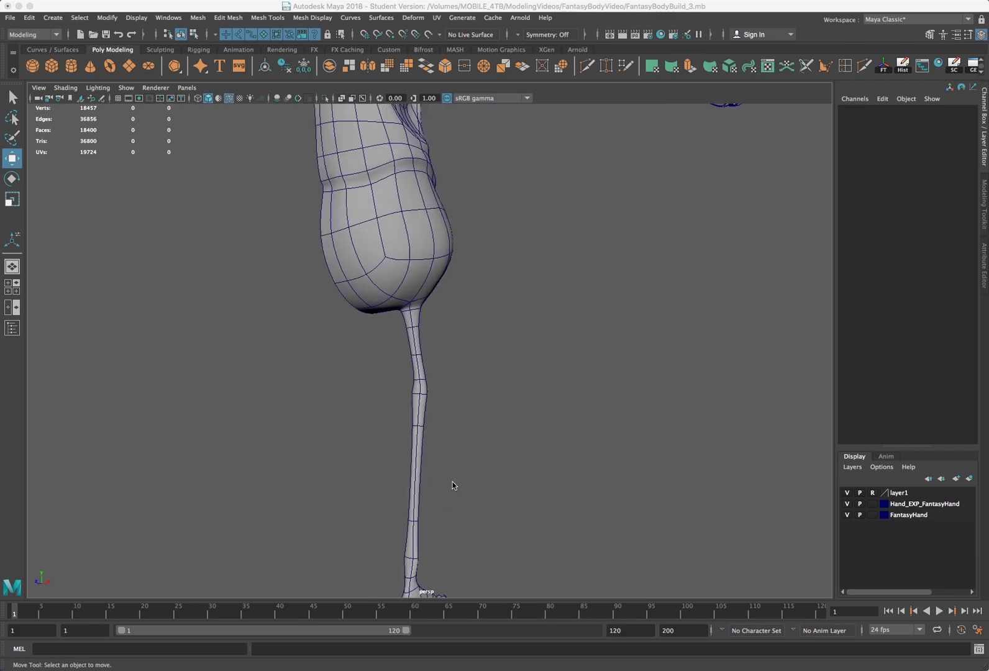
pyautogui.keyDown('alt'); pyautogui.moveTo(456, 450); pyautogui.dragTo(463, 415, button='middle'); pyautogui.keyUp('alt')
pyautogui.scroll(-3, 476, 385)
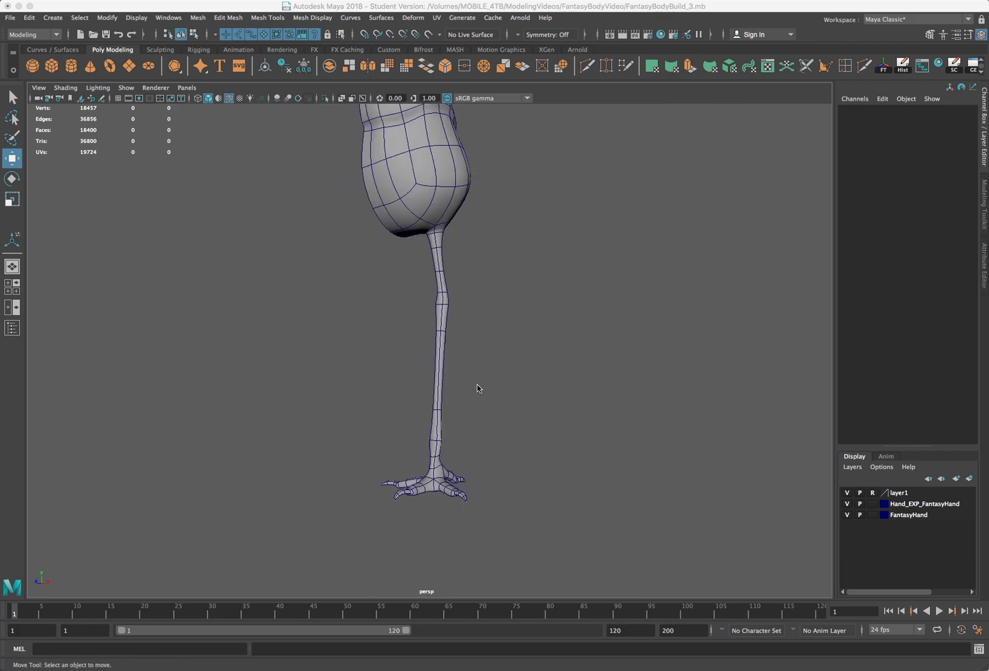
pyautogui.keyDown('alt'); pyautogui.moveTo(478, 349); pyautogui.dragTo(472, 427, button='middle'); pyautogui.keyUp('alt')
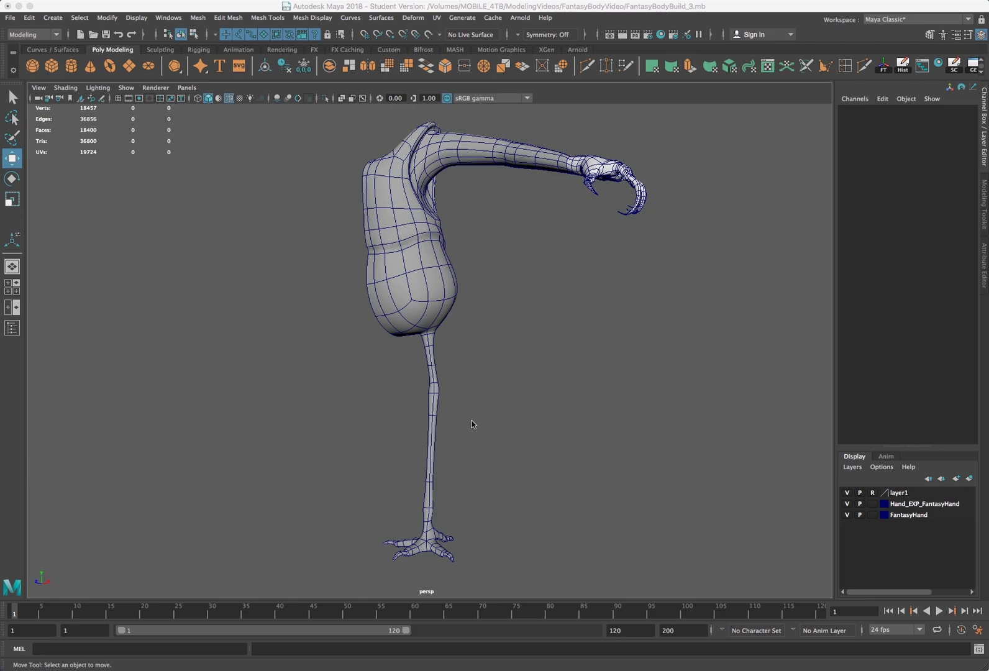
pyautogui.keyDown('alt'); pyautogui.moveTo(415, 334); pyautogui.dragTo(448, 274); pyautogui.keyUp('alt')
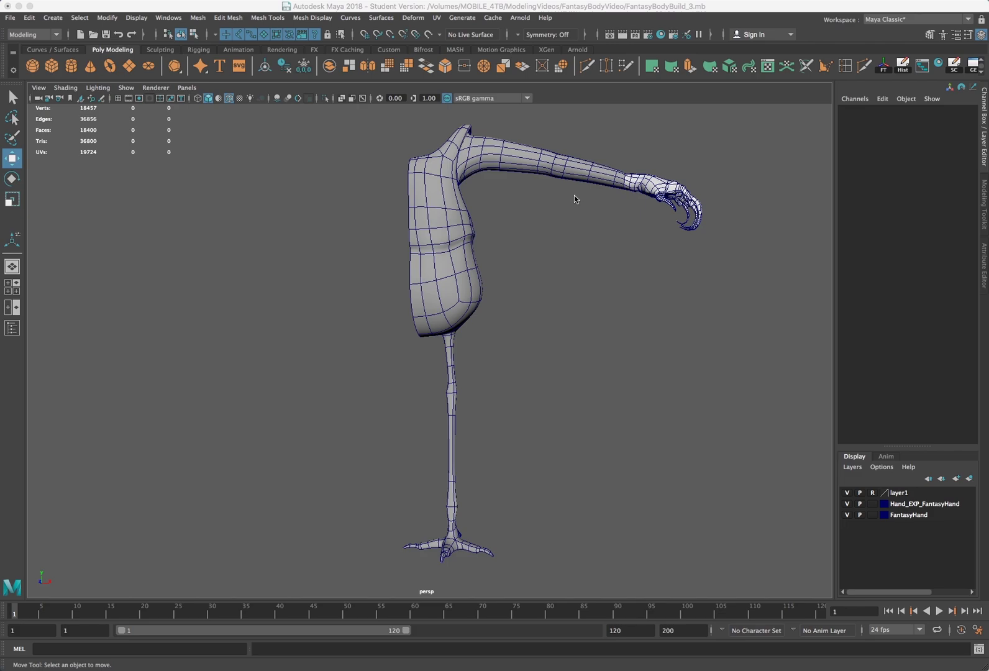
pyautogui.scroll(-2, 492, 184)
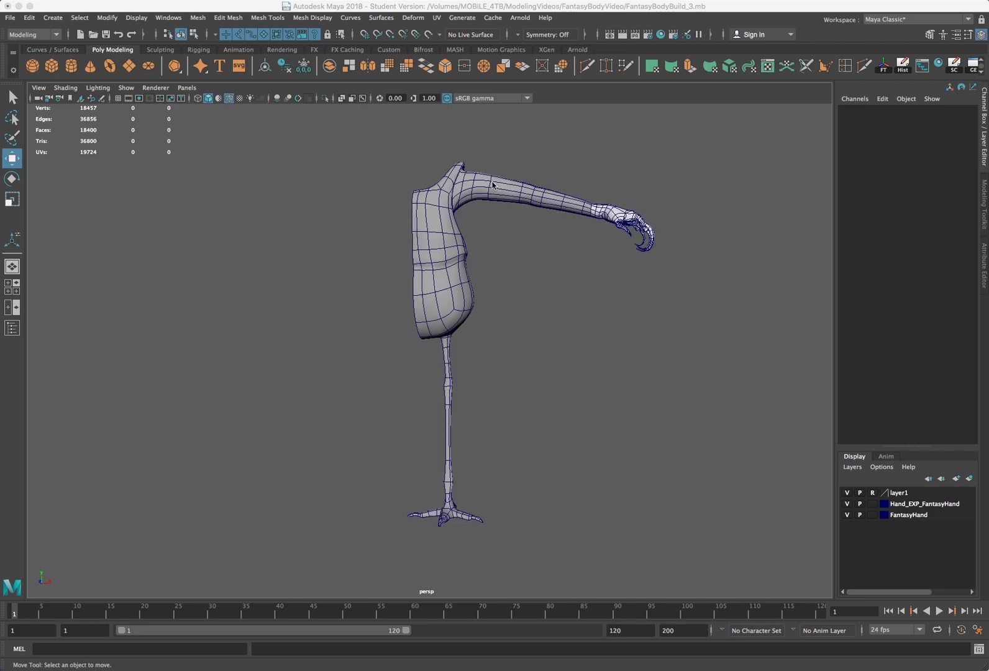
pyautogui.scroll(1, 492, 184)
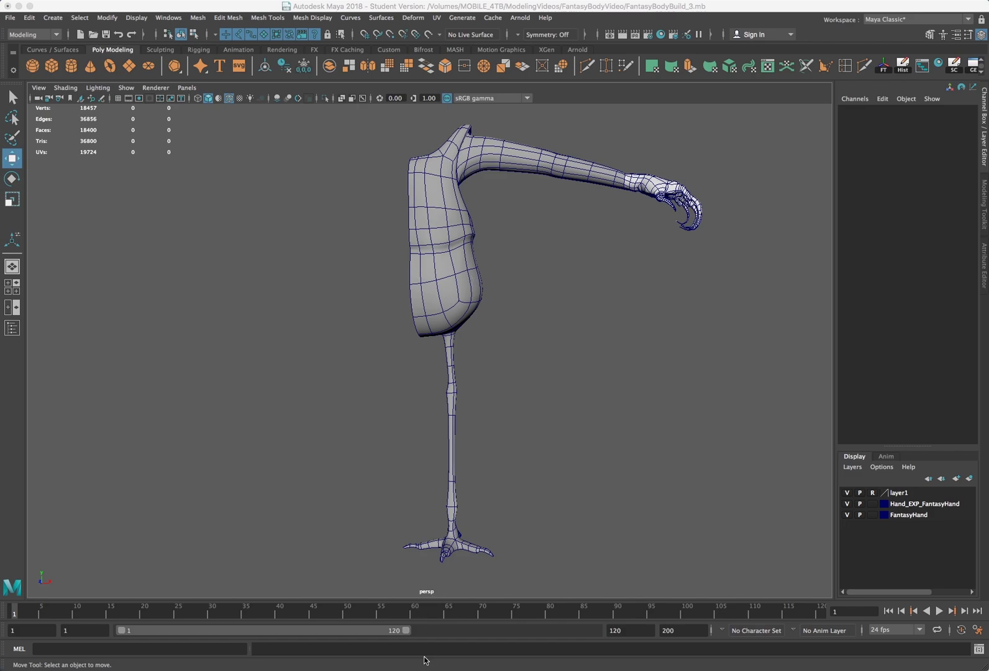
pyautogui.keyDown('alt'); pyautogui.moveTo(472, 392); pyautogui.dragTo(479, 392); pyautogui.keyUp('alt')
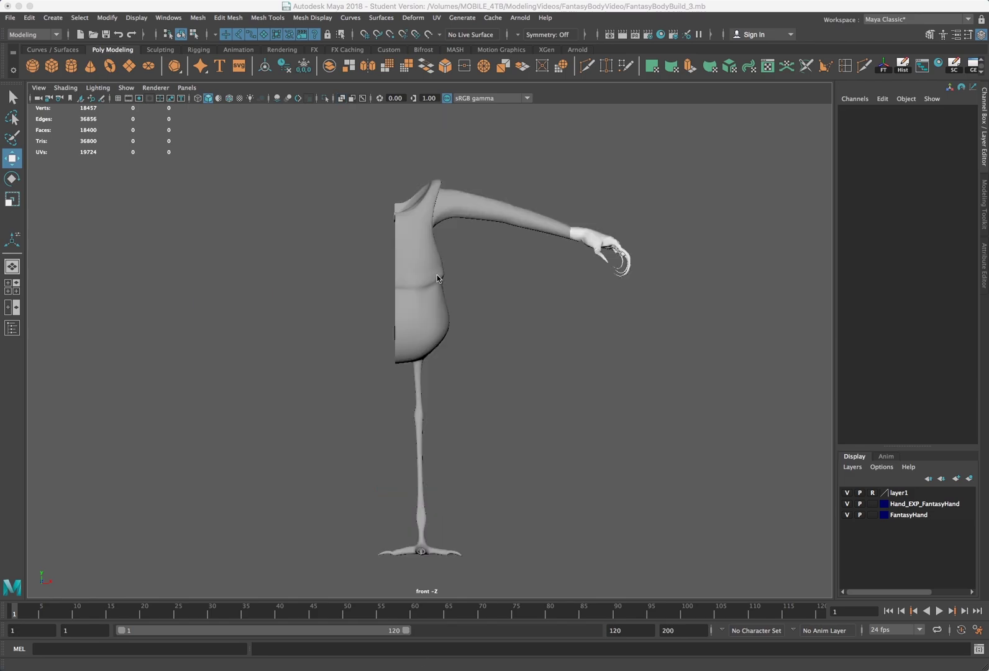
# In the front view, select all vertices along the half body's open centre edge and display the mesh as wireframe.
pyautogui.click(419, 284)
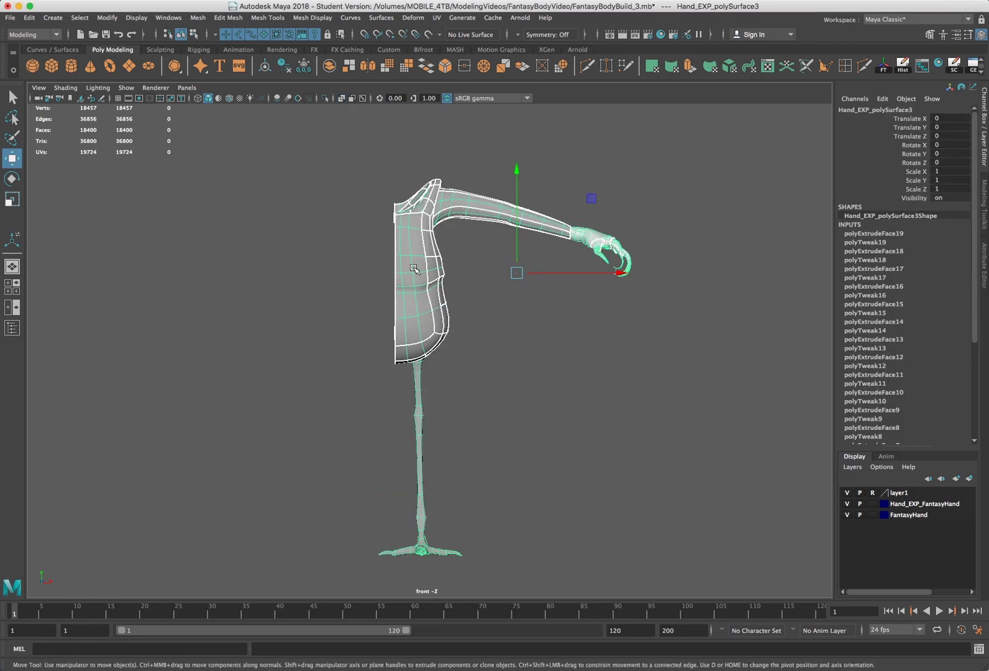
pyautogui.moveTo(402, 264); pyautogui.dragTo(396, 187, button='right')
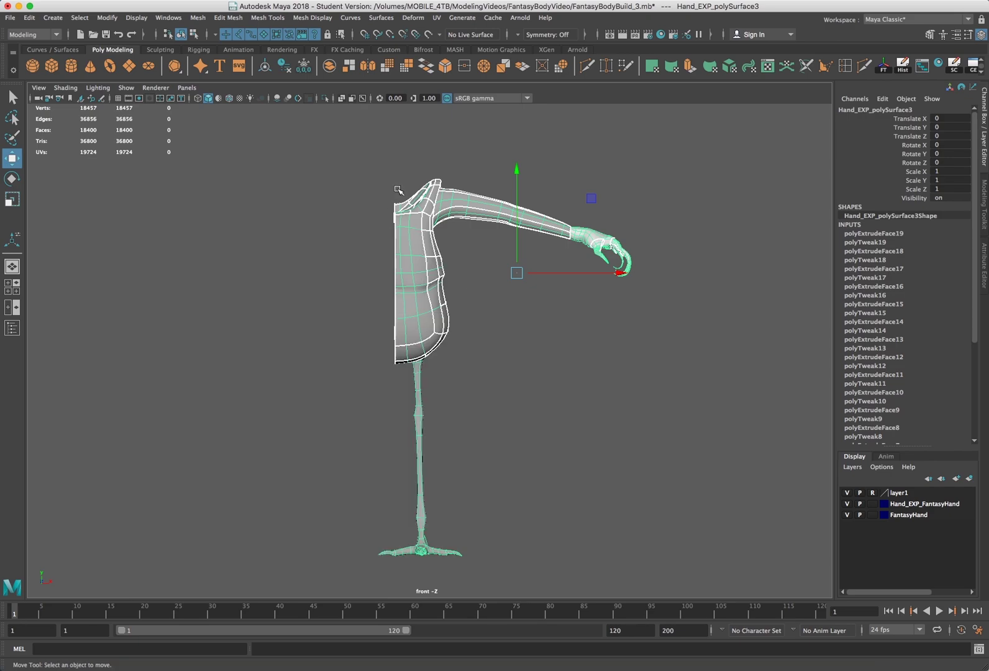
pyautogui.moveTo(398, 195); pyautogui.dragTo(367, 426)
pyautogui.press('4')
pyautogui.scroll(5, 372, 332)
pyautogui.scroll(4, 404, 292)
pyautogui.keyDown('alt'); pyautogui.moveTo(400, 283); pyautogui.dragTo(401, 420, button='middle'); pyautogui.keyUp('alt')
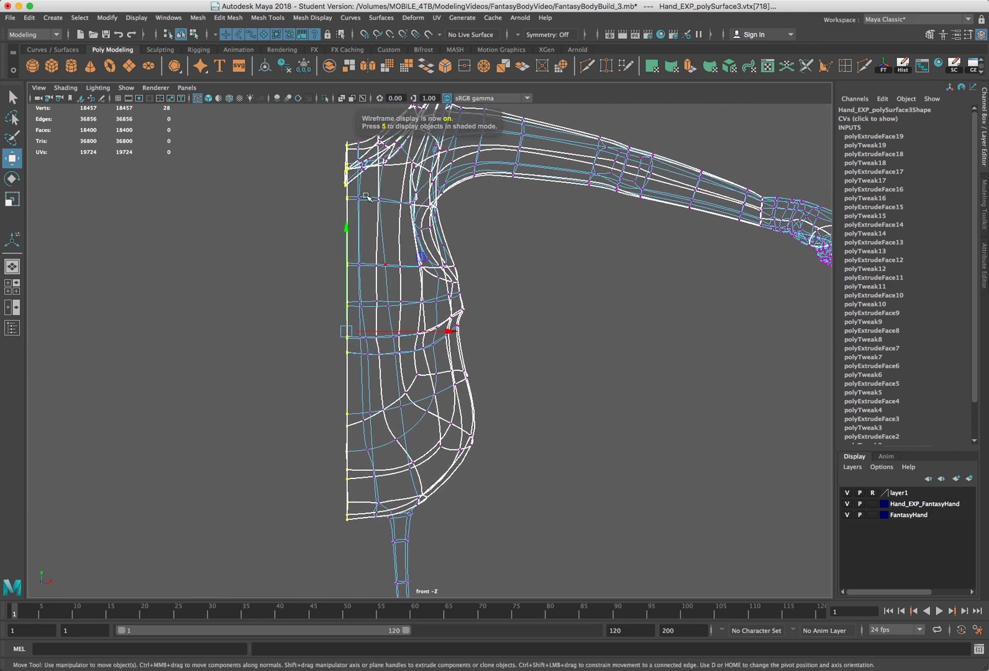
pyautogui.scroll(4, 361, 165)
pyautogui.scroll(-5, 360, 168)
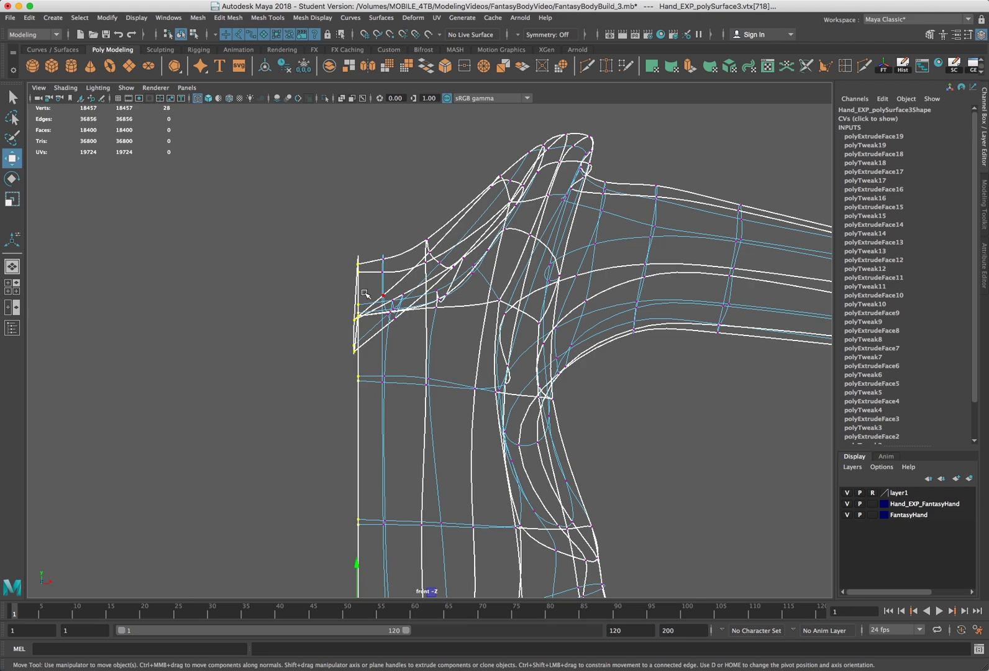
pyautogui.scroll(-6, 365, 293)
pyautogui.keyDown('alt'); pyautogui.moveTo(455, 432); pyautogui.dragTo(436, 341, button='middle'); pyautogui.keyUp('alt')
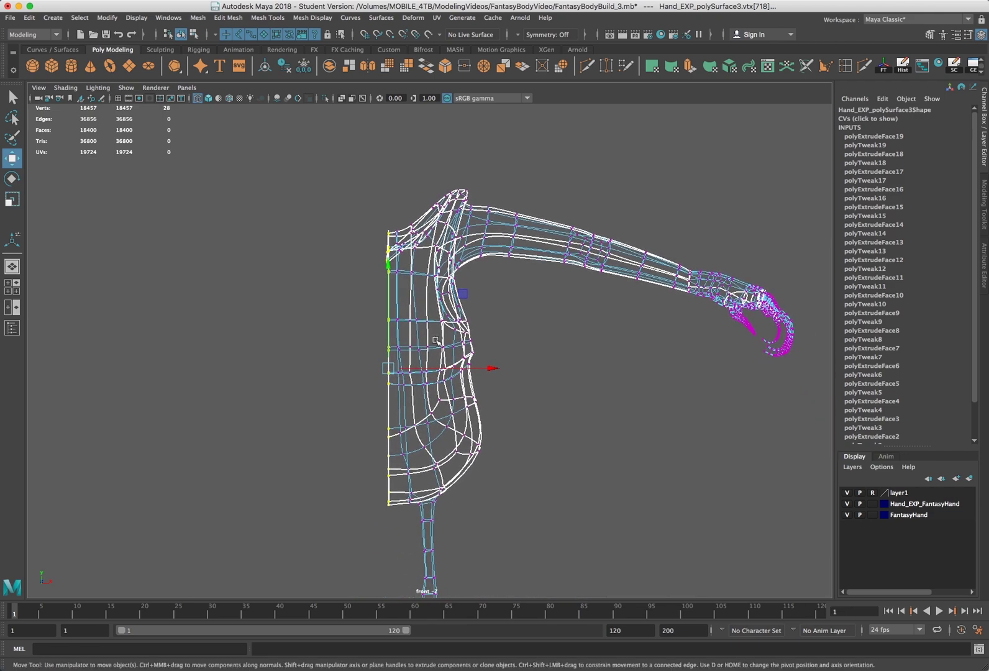
# Inspect the Retain component spacing option in the Move tool's snap settings, then close the settings.
pyautogui.doubleClick(12, 159)
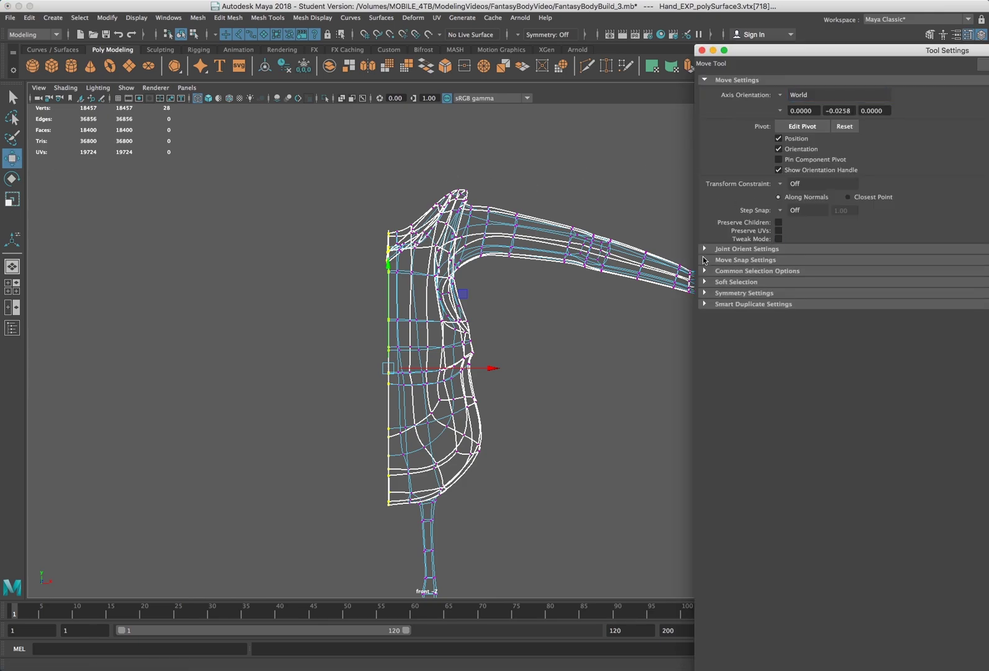
pyautogui.click(704, 260)
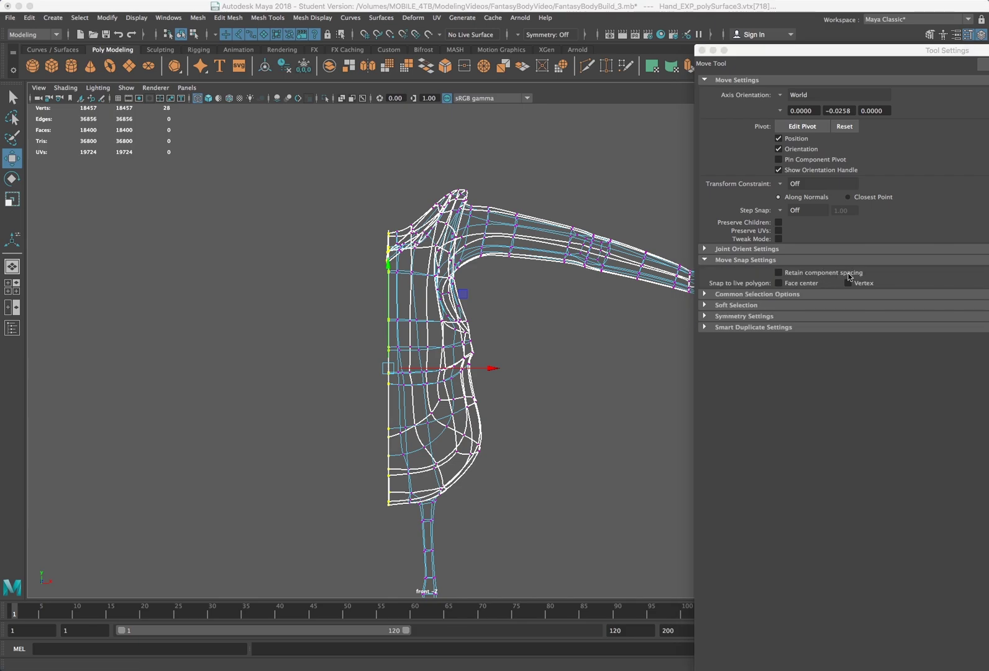
pyautogui.click(703, 50)
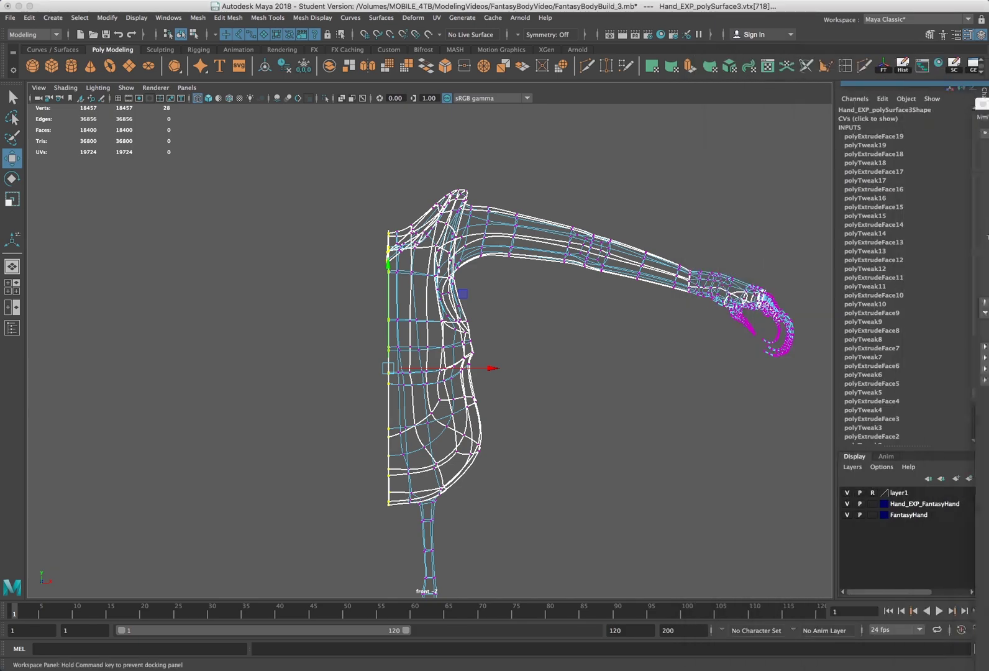
# Show the grid and snap the selected centre-edge vertices along X onto the grid's central line.
pyautogui.click(117, 97)
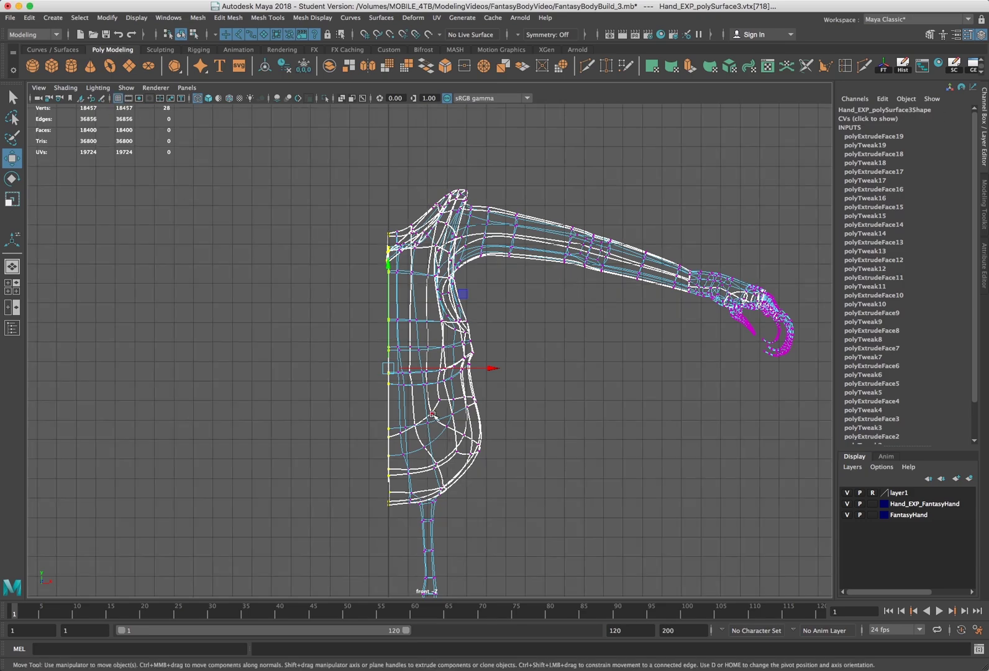
pyautogui.press('x')
pyautogui.moveTo(492, 370); pyautogui.dragTo(389, 375)
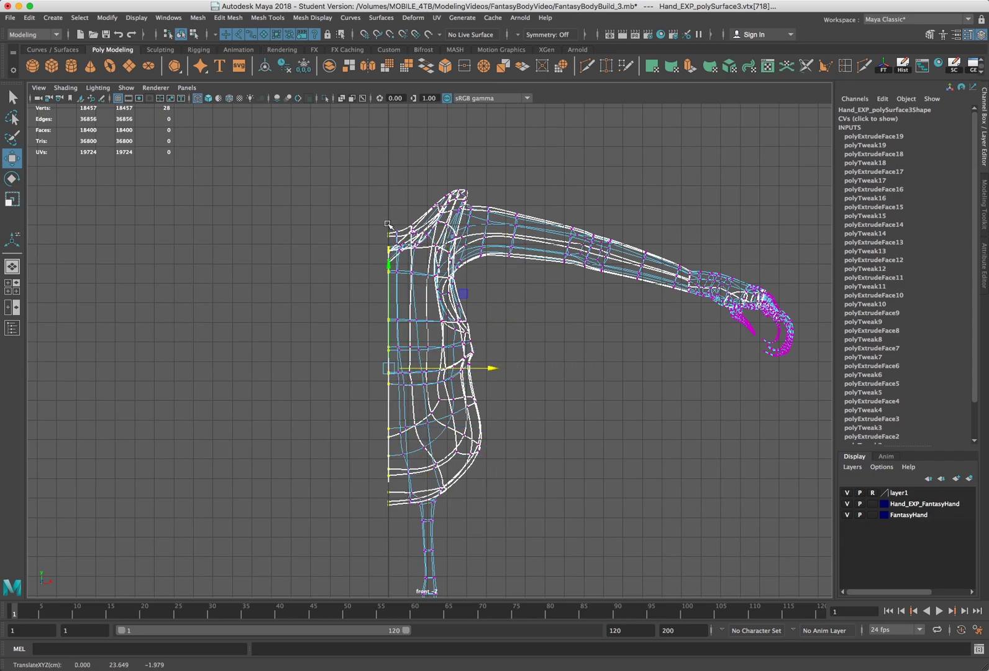
# Examine the snapped centre edge against the grid's central line along the whole torso in the wireframe front view.
pyautogui.scroll(5, 388, 224)
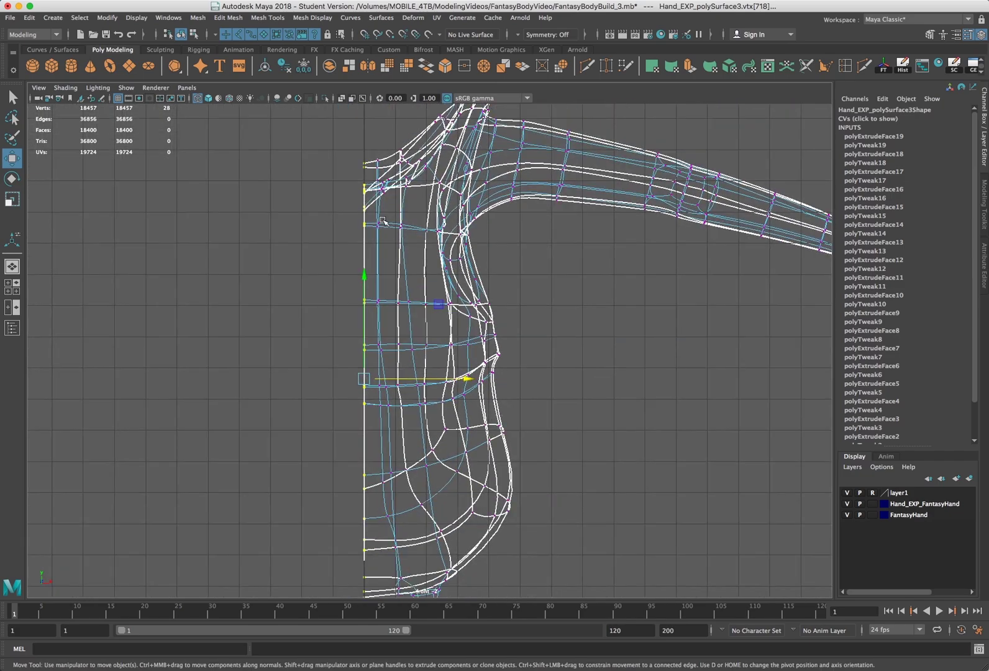
pyautogui.scroll(-3, 361, 150)
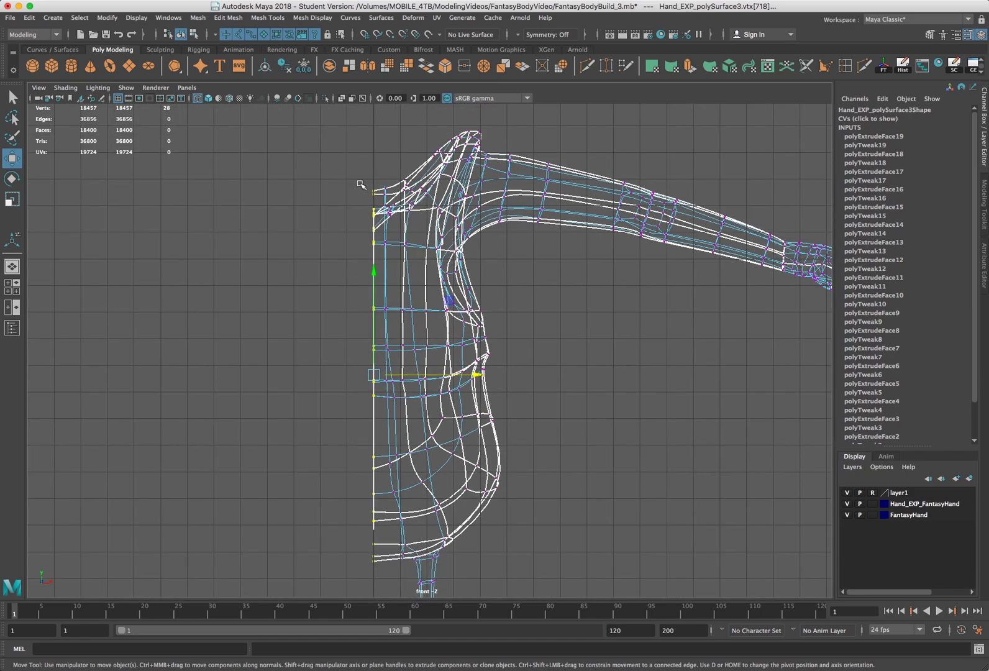
pyautogui.scroll(5, 360, 183)
pyautogui.scroll(-3, 361, 184)
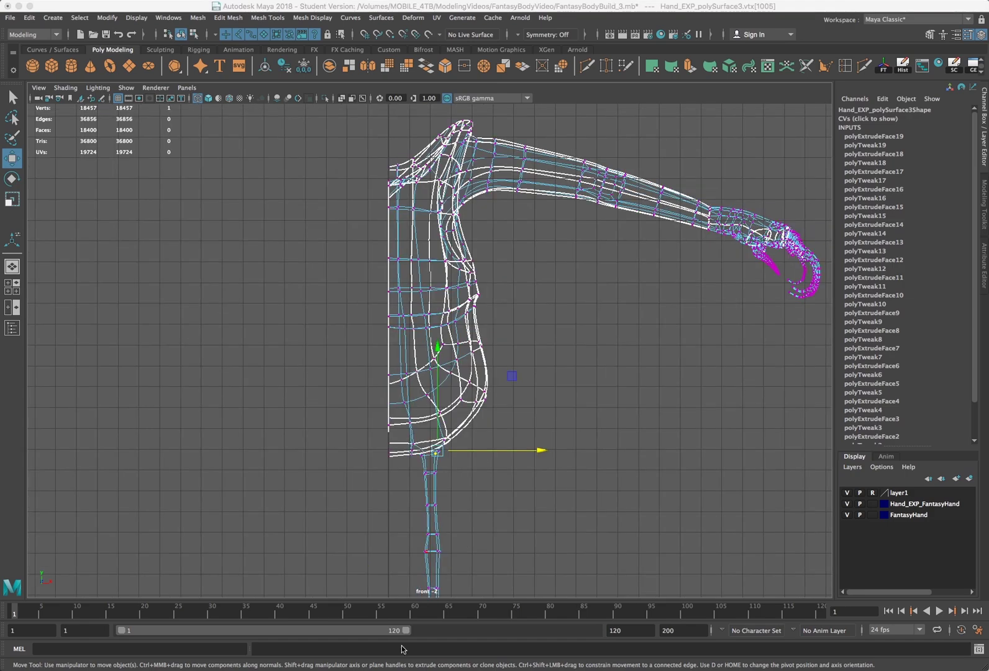
pyautogui.scroll(4, 421, 444)
pyautogui.scroll(-2, 421, 444)
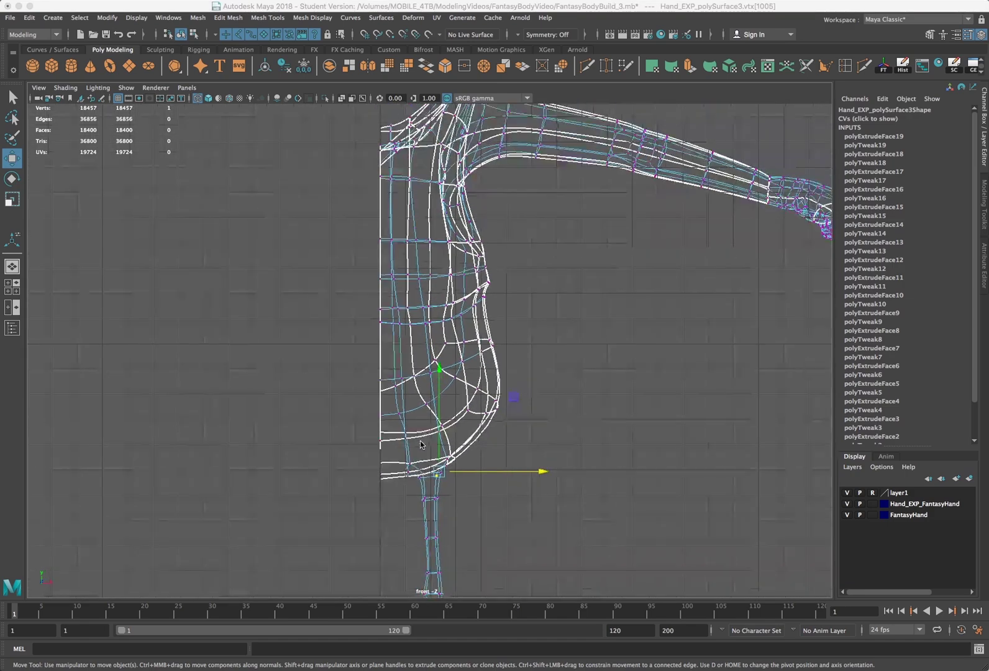
pyautogui.scroll(-2, 421, 444)
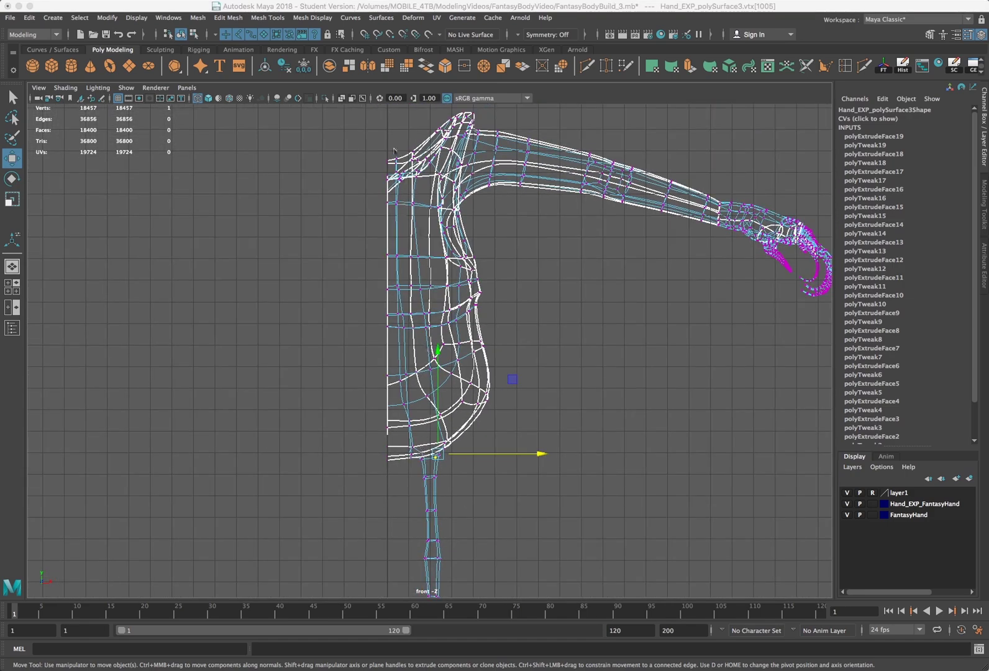
pyautogui.keyDown('alt'); pyautogui.moveTo(433, 439); pyautogui.dragTo(427, 418, button='middle'); pyautogui.keyUp('alt')
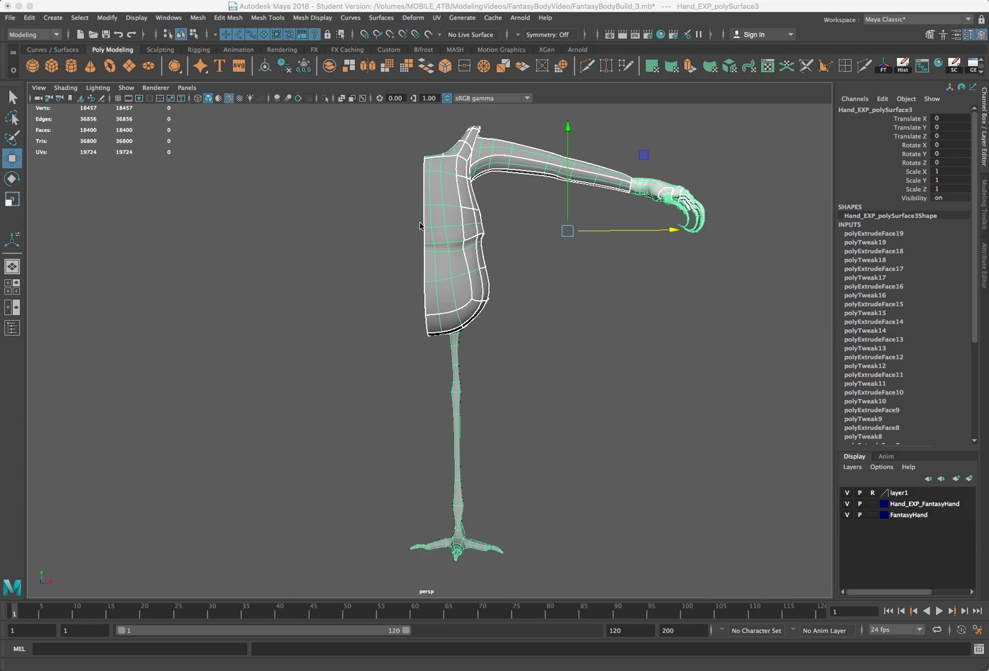
# Delete the construction history of the half-body mesh and deselect it.
pyautogui.click(28, 18)
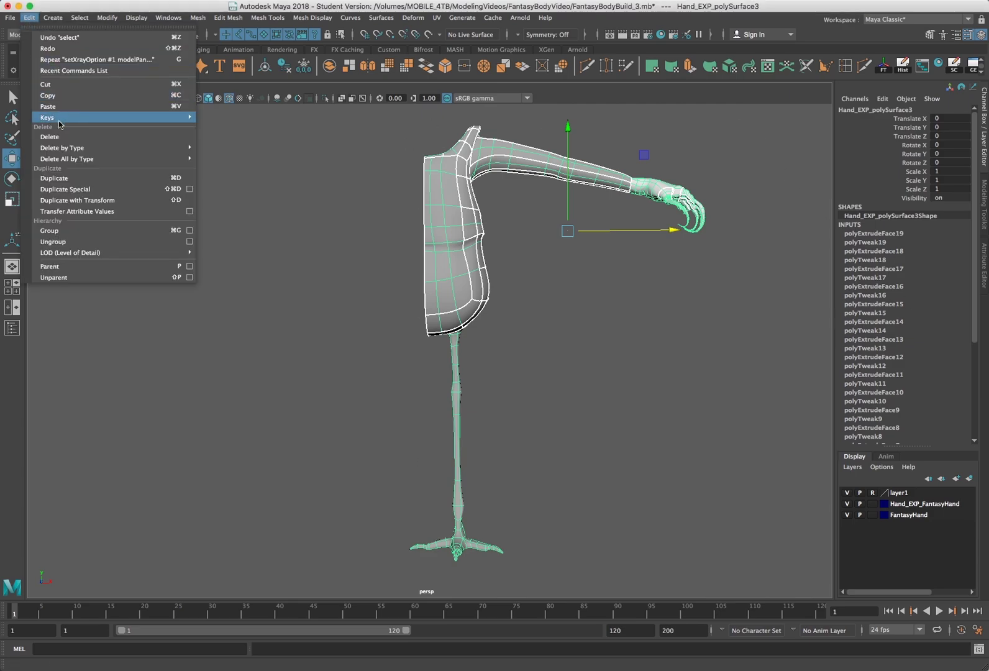
pyautogui.moveTo(68, 158)
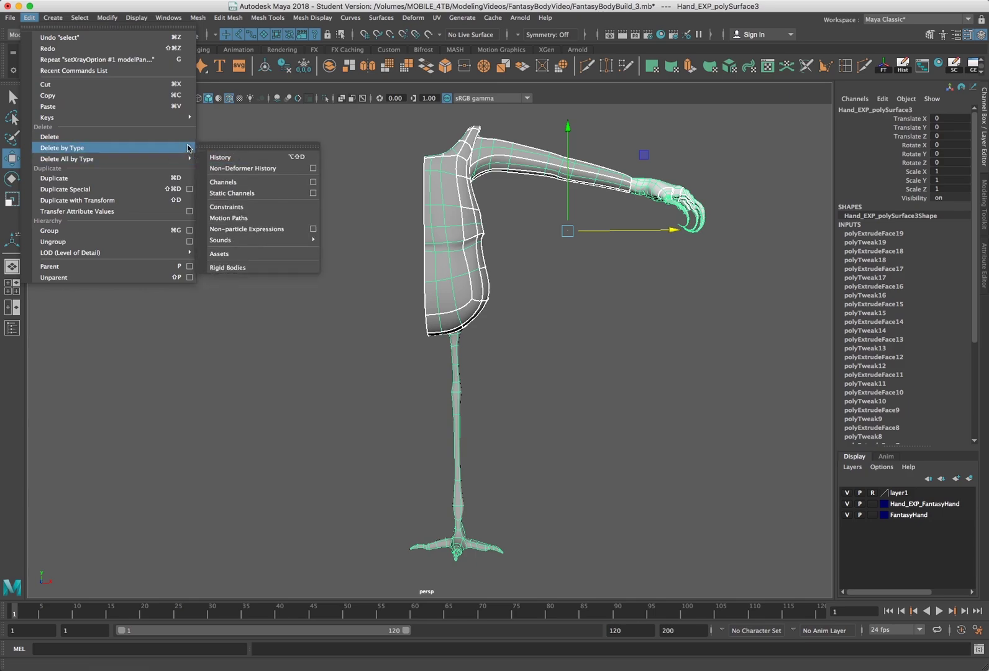
pyautogui.click(217, 156)
pyautogui.click(562, 308)
pyautogui.keyDown('alt'); pyautogui.moveTo(555, 314); pyautogui.dragTo(528, 305); pyautogui.keyUp('alt')
# Select the half-body mesh and open the Mirror options, keeping the model in clear view.
pyautogui.click(473, 262)
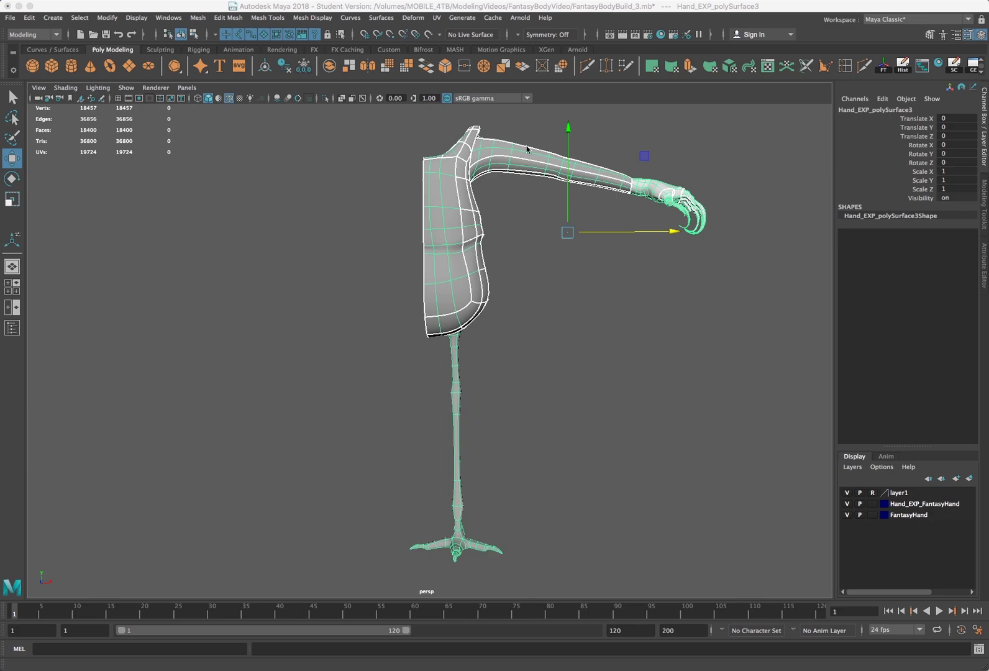
pyautogui.click(197, 18)
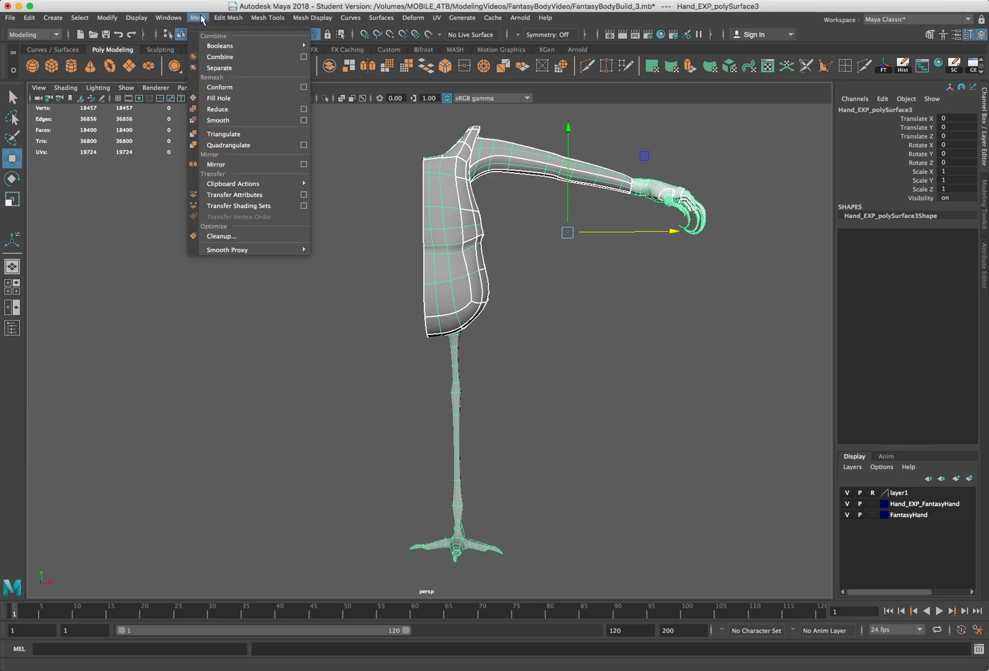
pyautogui.click(304, 165)
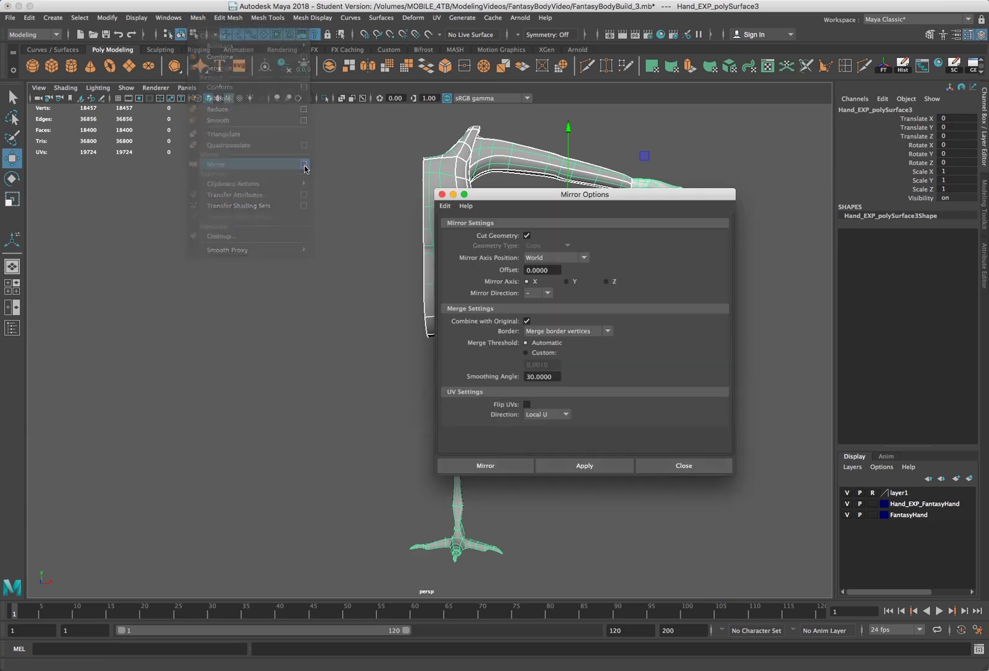
pyautogui.moveTo(594, 196); pyautogui.dragTo(722, 272)
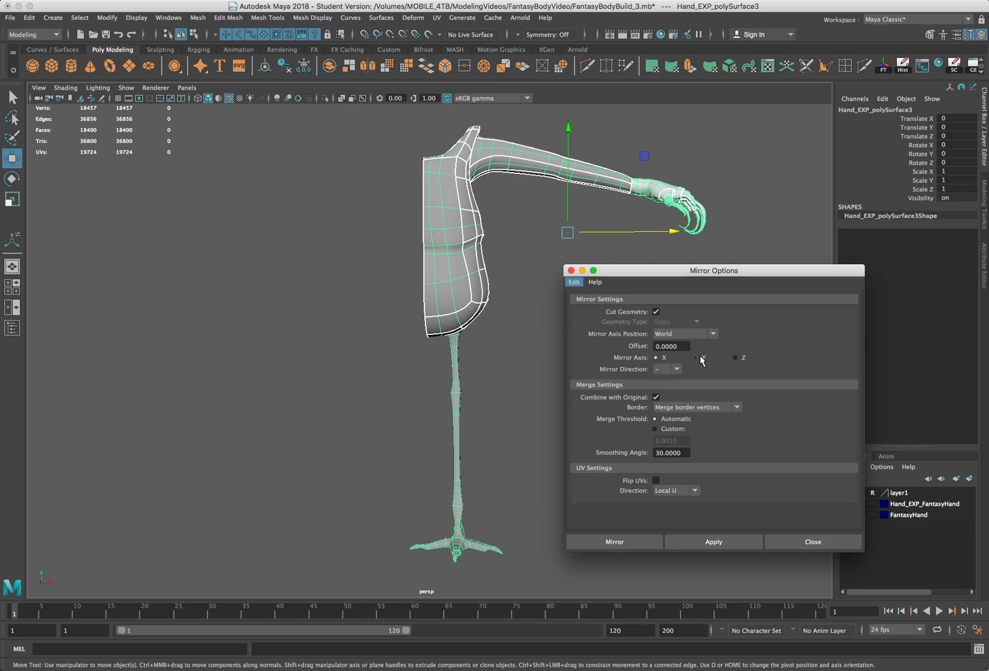
# Try to mirror the half body across the world Y axis in the negative direction.
pyautogui.click(703, 543)
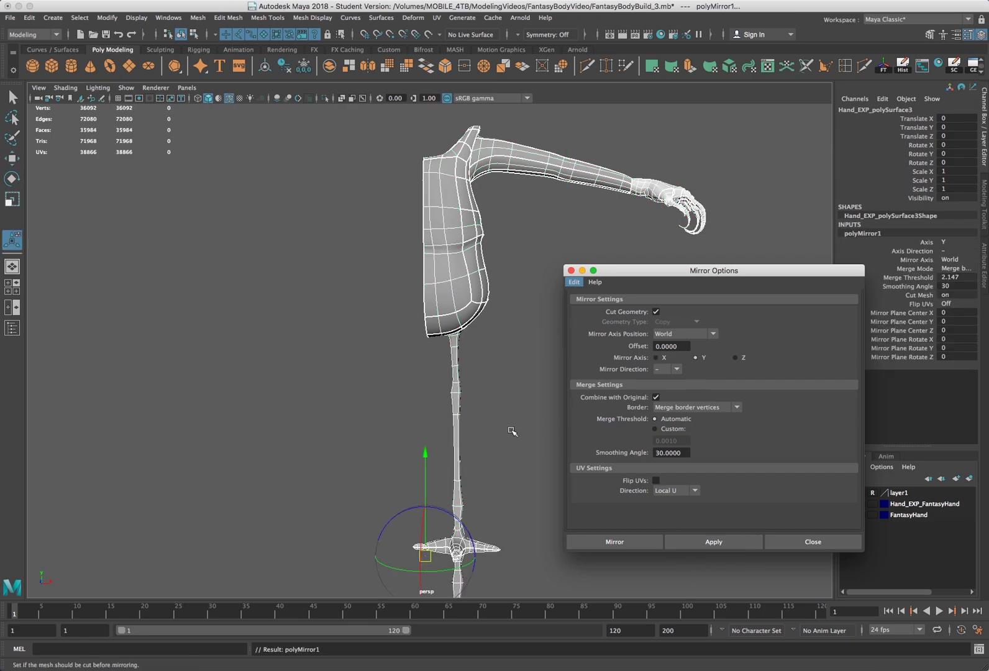
pyautogui.keyDown('alt'); pyautogui.moveTo(516, 428); pyautogui.dragTo(470, 371, button='middle'); pyautogui.keyUp('alt')
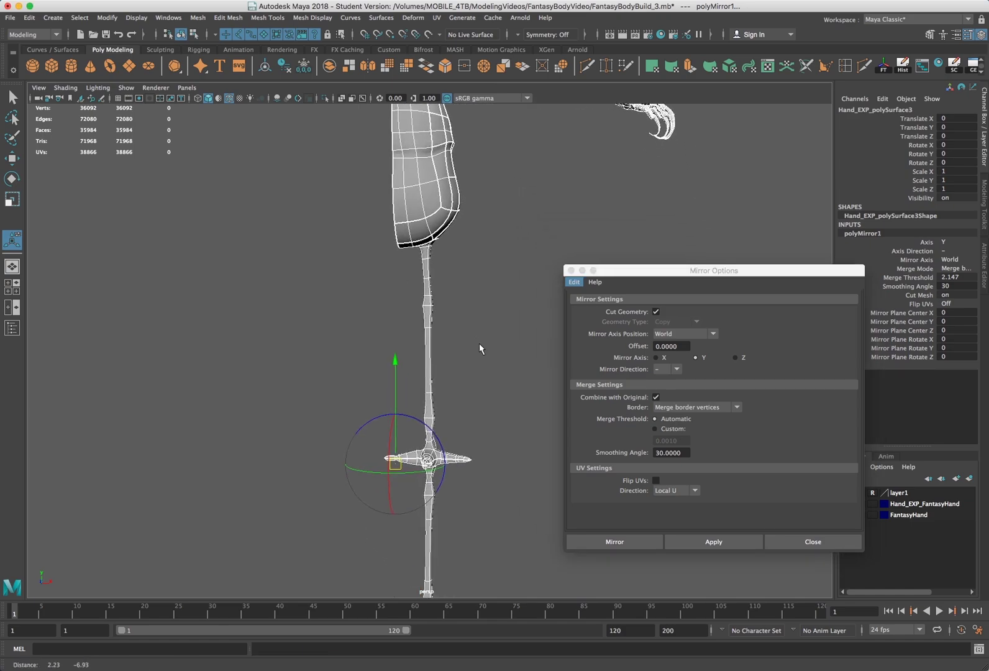
pyautogui.keyDown('alt'); pyautogui.moveTo(474, 446); pyautogui.dragTo(464, 402, button='middle'); pyautogui.keyUp('alt')
pyautogui.scroll(-5, 473, 230)
pyautogui.scroll(5, 473, 230)
pyautogui.hotkey('ctrl', 'z')
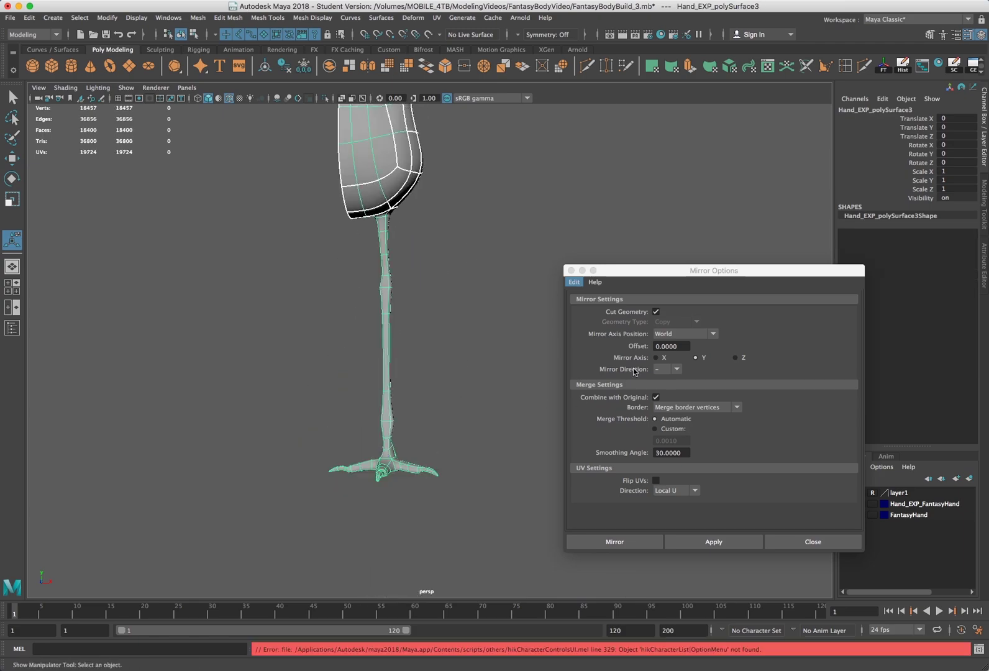
# Mirror the half body across the world X axis in the negative direction, combined with the original and with border vertices merged.
pyautogui.click(655, 358)
pyautogui.click(713, 542)
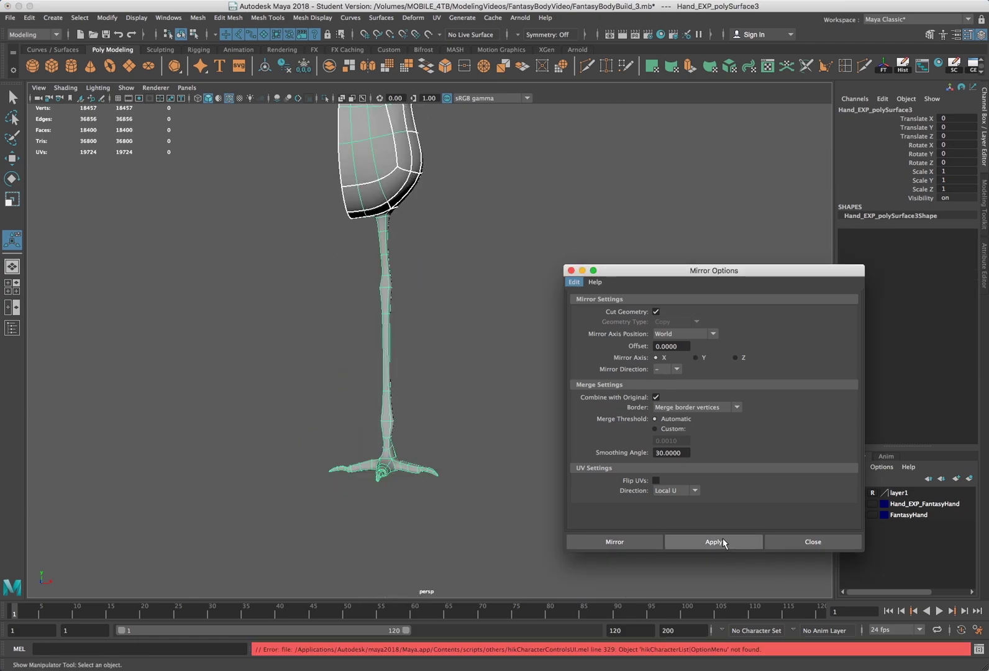
pyautogui.keyDown('alt'); pyautogui.moveTo(489, 352); pyautogui.dragTo(476, 369, button='middle'); pyautogui.keyUp('alt')
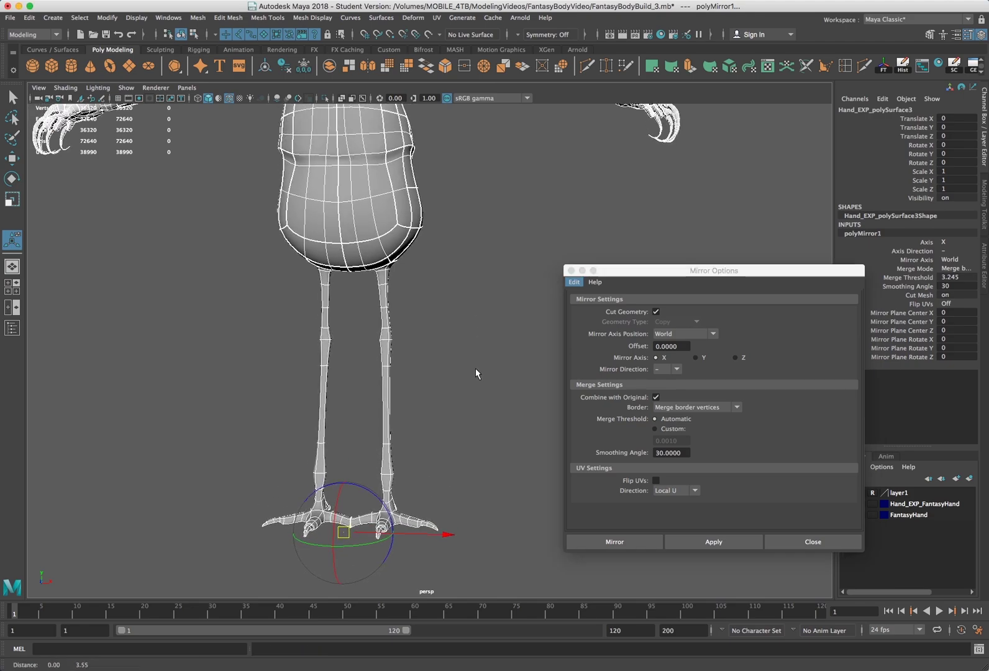
pyautogui.scroll(-2, 476, 364)
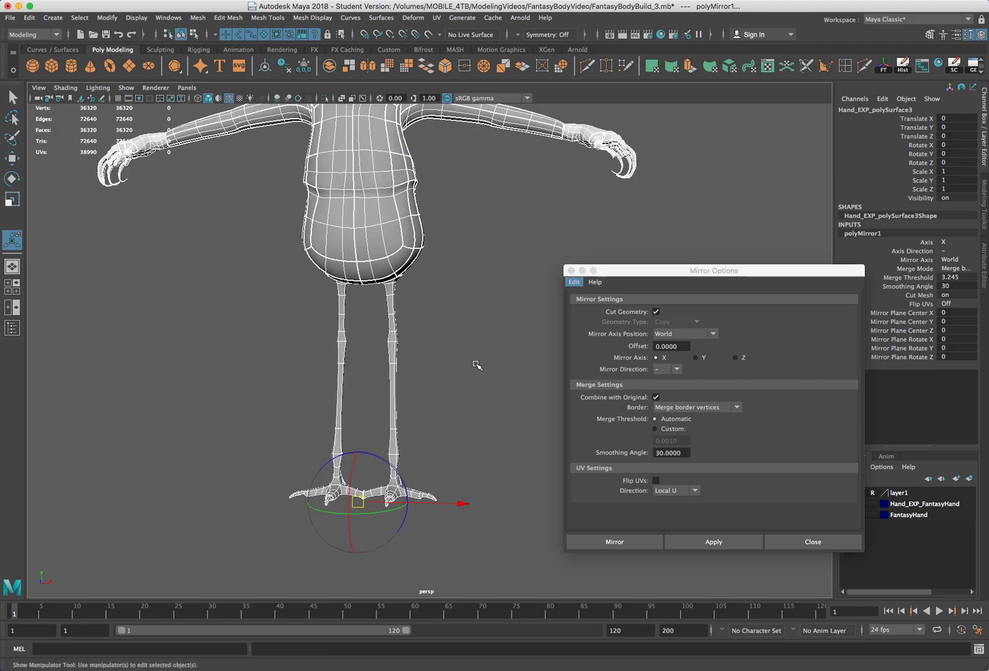
pyautogui.scroll(4, 476, 365)
pyautogui.keyDown('alt'); pyautogui.moveTo(477, 366); pyautogui.dragTo(489, 264, button='middle'); pyautogui.keyUp('alt')
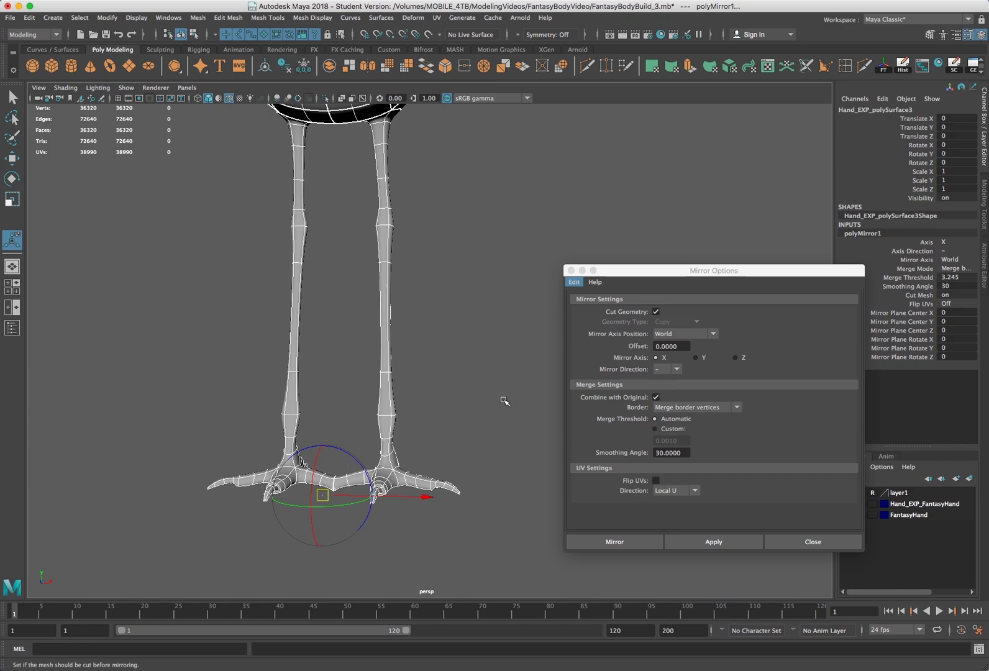
# Examine the mirrored legs and how the inner toes of the two feet meet at the centre.
pyautogui.click(435, 428)
pyautogui.scroll(-5, 429, 405)
pyautogui.keyDown('alt'); pyautogui.moveTo(442, 287); pyautogui.dragTo(423, 431); pyautogui.keyUp('alt')
pyautogui.scroll(4, 416, 436)
pyautogui.keyDown('alt'); pyautogui.moveTo(417, 436); pyautogui.dragTo(448, 228, button='middle'); pyautogui.keyUp('alt')
pyautogui.scroll(5, 384, 376)
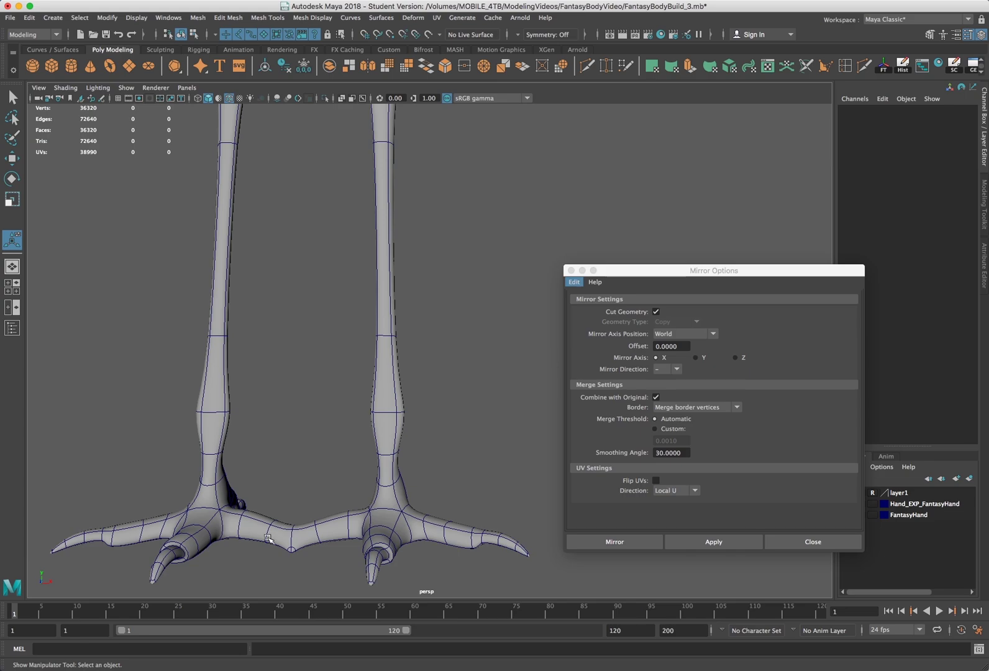
pyautogui.scroll(-3, 304, 473)
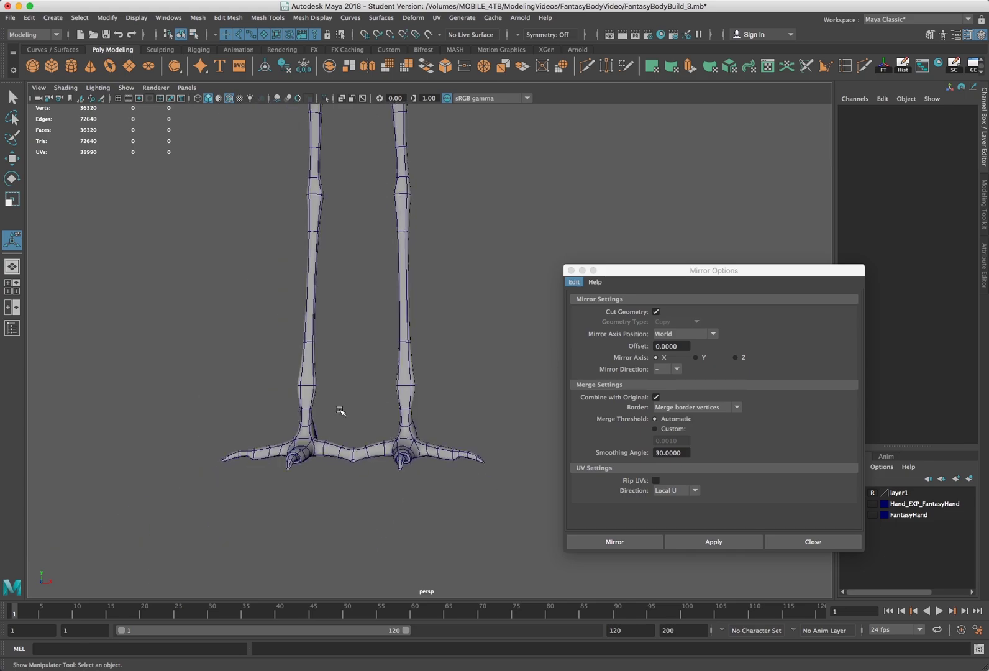
pyautogui.click(364, 451)
pyautogui.scroll(2, 371, 418)
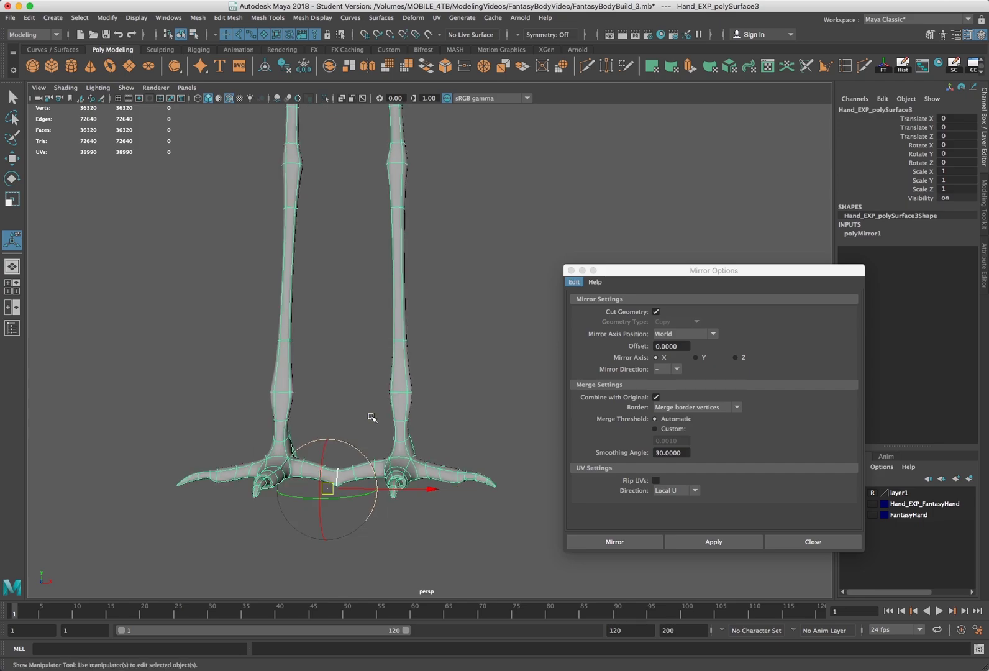
pyautogui.scroll(4, 372, 418)
pyautogui.scroll(-6, 373, 416)
pyautogui.keyDown('alt'); pyautogui.moveTo(391, 352); pyautogui.dragTo(387, 379, button='middle'); pyautogui.keyUp('alt')
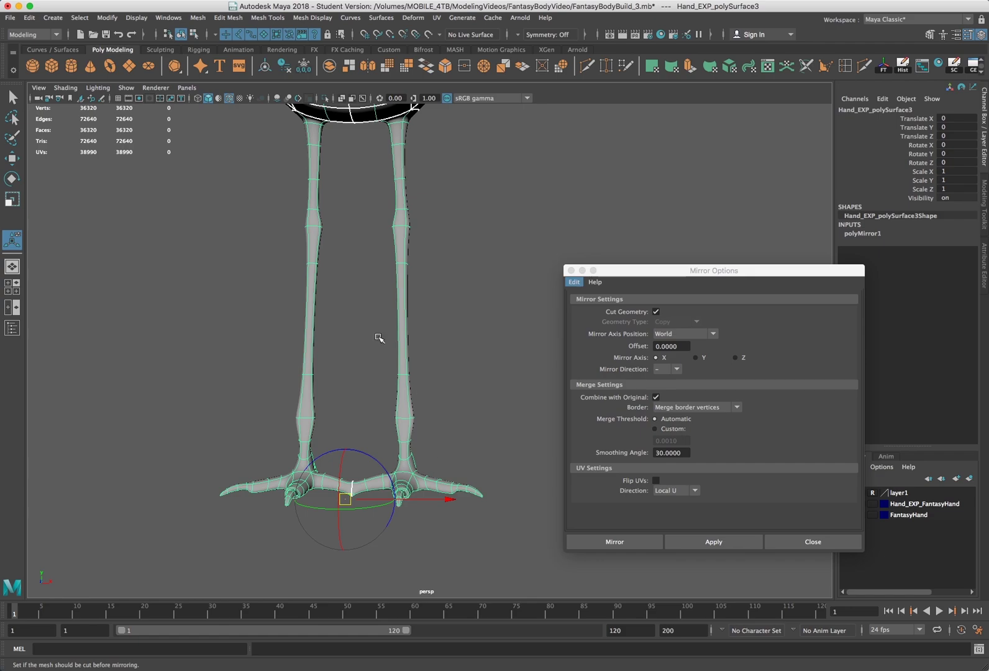
pyautogui.keyDown('alt'); pyautogui.moveTo(298, 327); pyautogui.dragTo(338, 316, button='middle'); pyautogui.keyUp('alt')
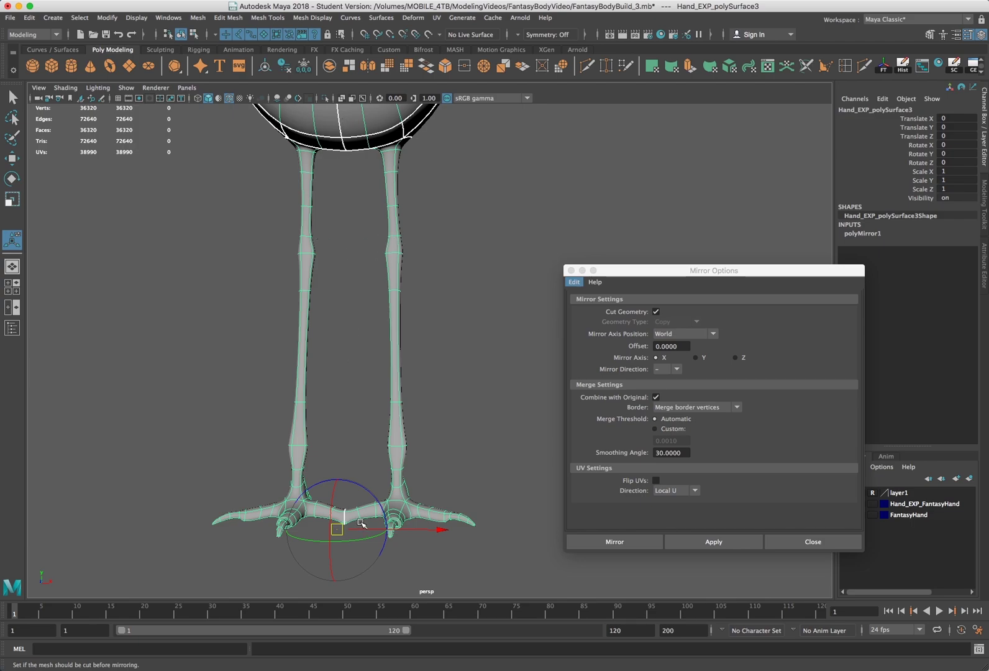
pyautogui.scroll(-2, 361, 412)
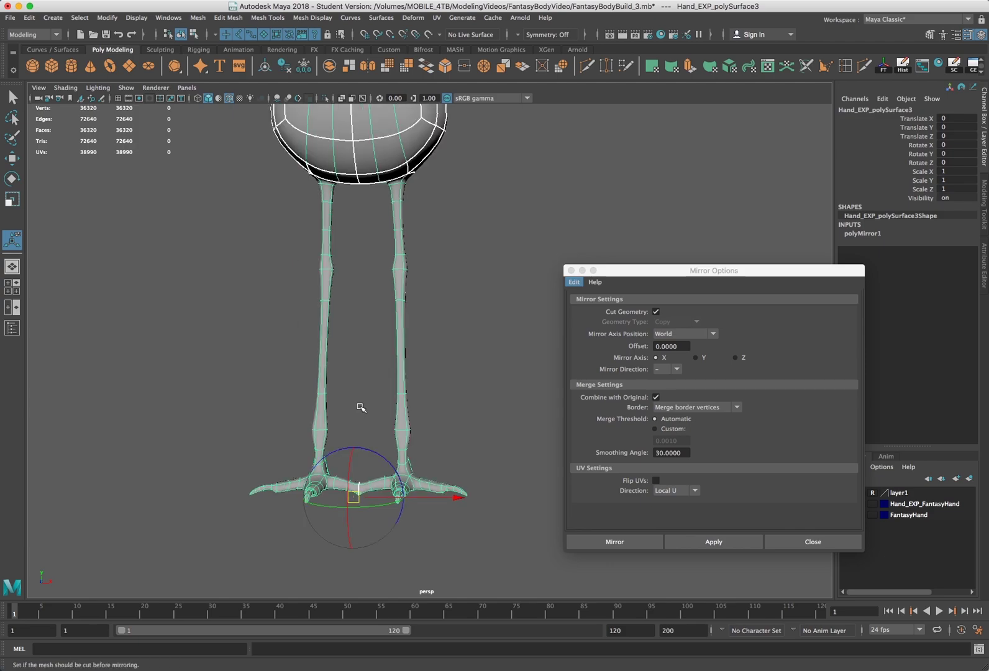
pyautogui.scroll(2, 362, 408)
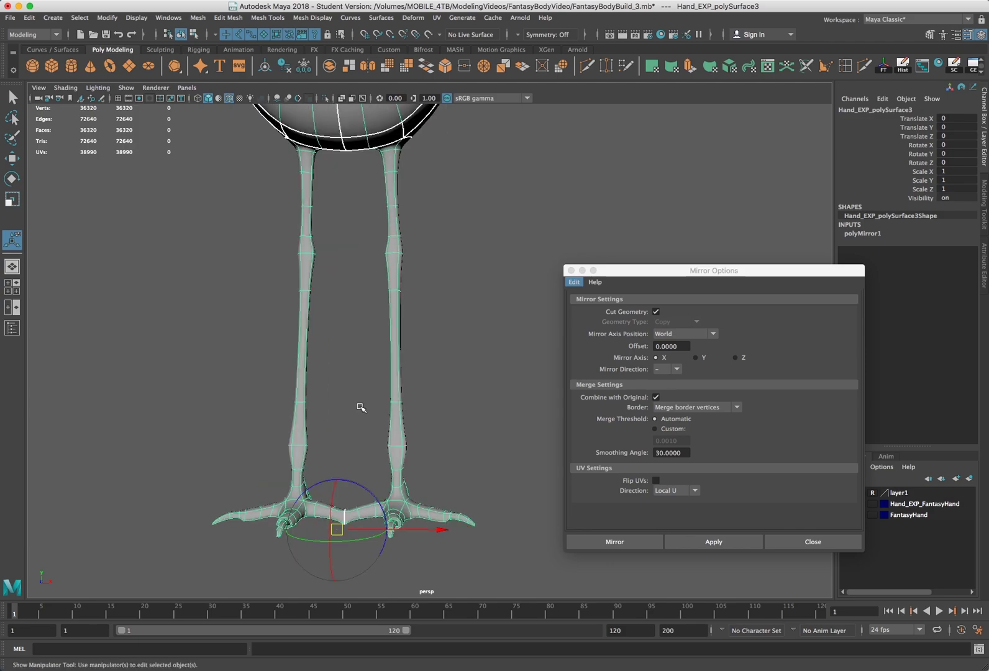
pyautogui.scroll(-3, 351, 355)
# Examine the mirrored body as a whole, including the torso's centre seam, arms and legs, from different angles and distances.
pyautogui.keyDown('alt'); pyautogui.moveTo(349, 332); pyautogui.dragTo(317, 530, button='middle'); pyautogui.keyUp('alt')
pyautogui.click(462, 335)
pyautogui.moveTo(305, 199); pyautogui.dragTo(305, 170, button='right')
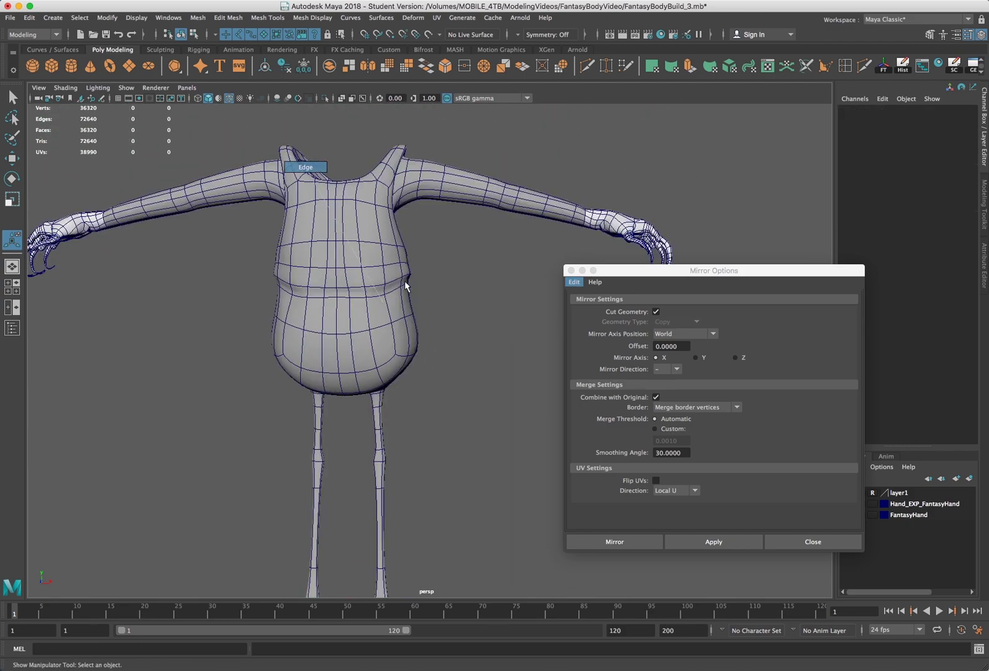
pyautogui.moveTo(412, 278); pyautogui.dragTo(442, 265, button='right')
pyautogui.click(427, 268)
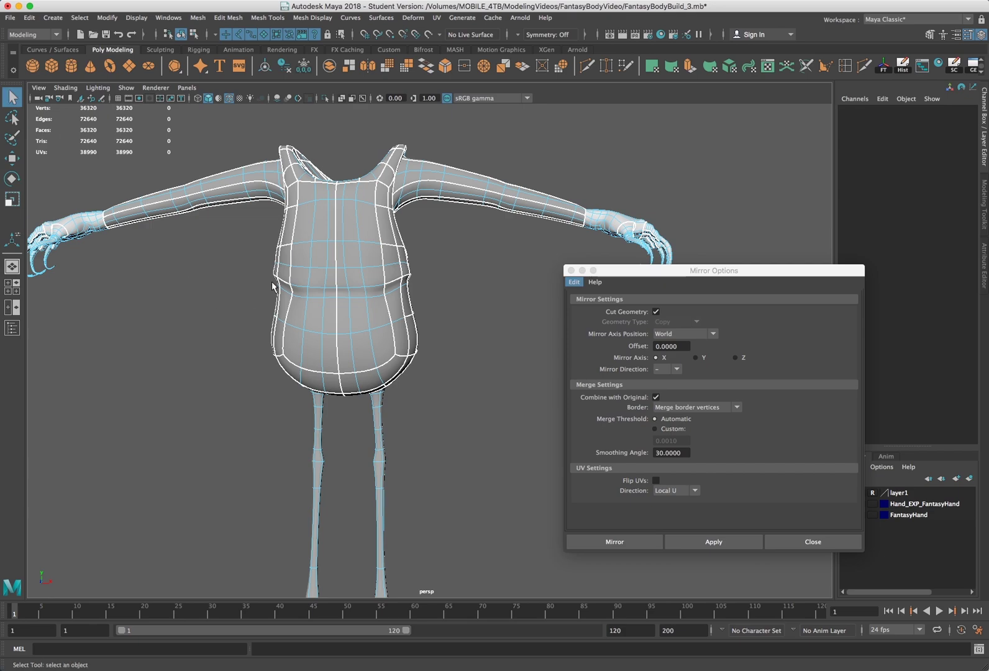
pyautogui.moveTo(391, 263); pyautogui.dragTo(433, 250, button='right')
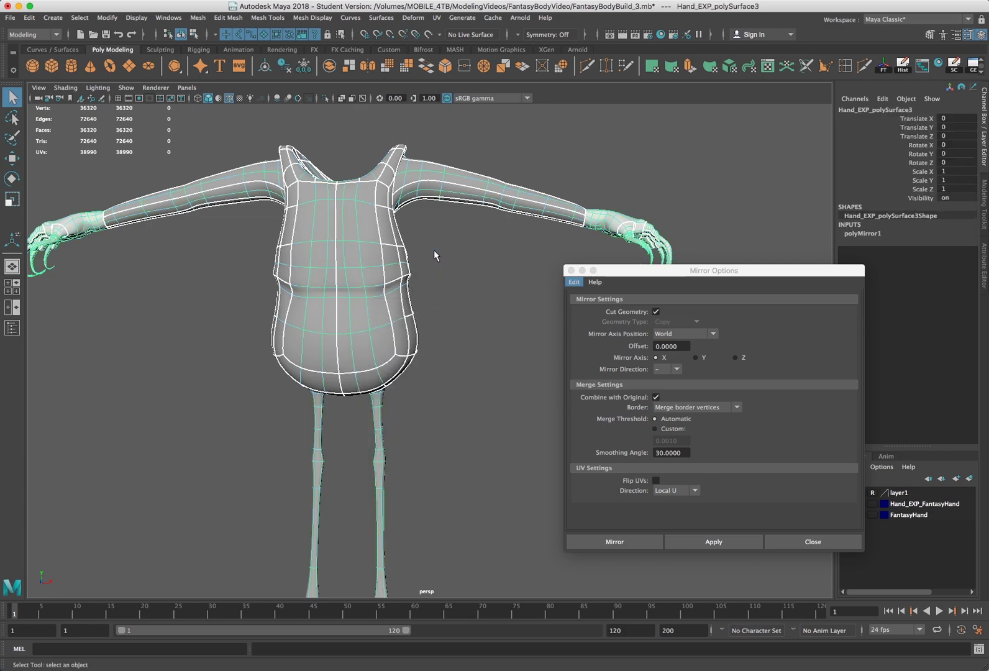
pyautogui.click(434, 250)
pyautogui.keyDown('alt'); pyautogui.moveTo(434, 248); pyautogui.dragTo(422, 248); pyautogui.keyUp('alt')
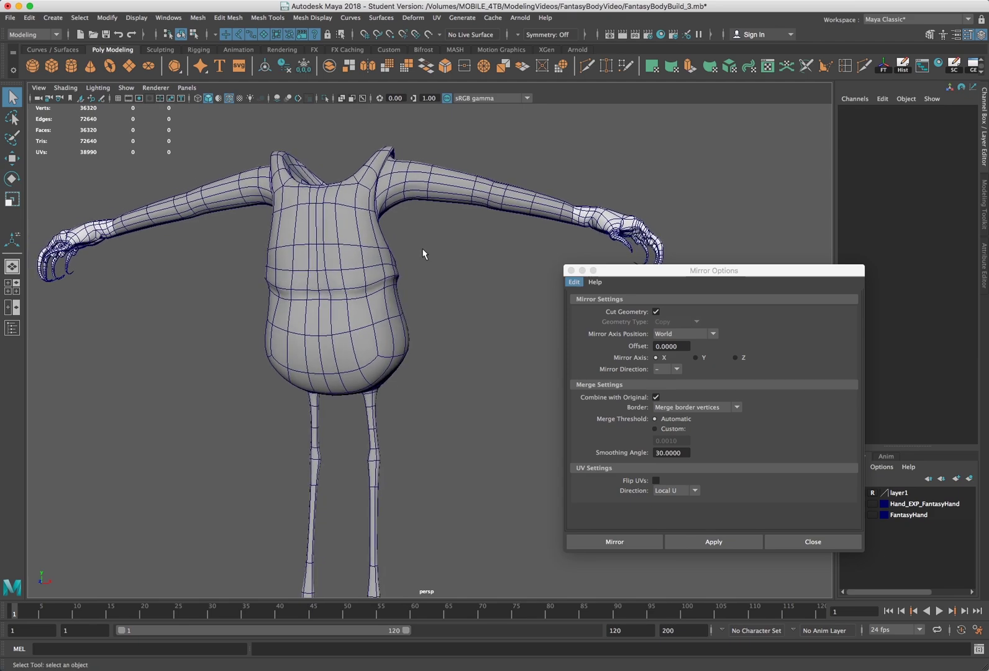
pyautogui.moveTo(422, 248)
pyautogui.keyDown('alt'); pyautogui.mouseDown()
pyautogui.moveTo(411, 256)
pyautogui.moveTo(435, 250)
pyautogui.mouseUp(); pyautogui.keyUp('alt')
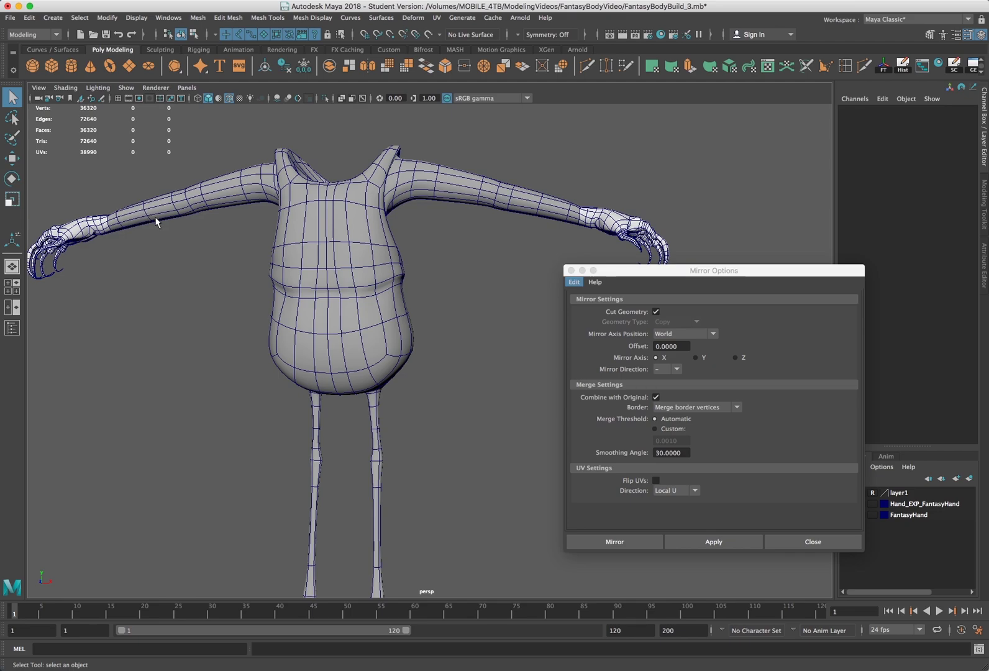
pyautogui.scroll(-5, 155, 220)
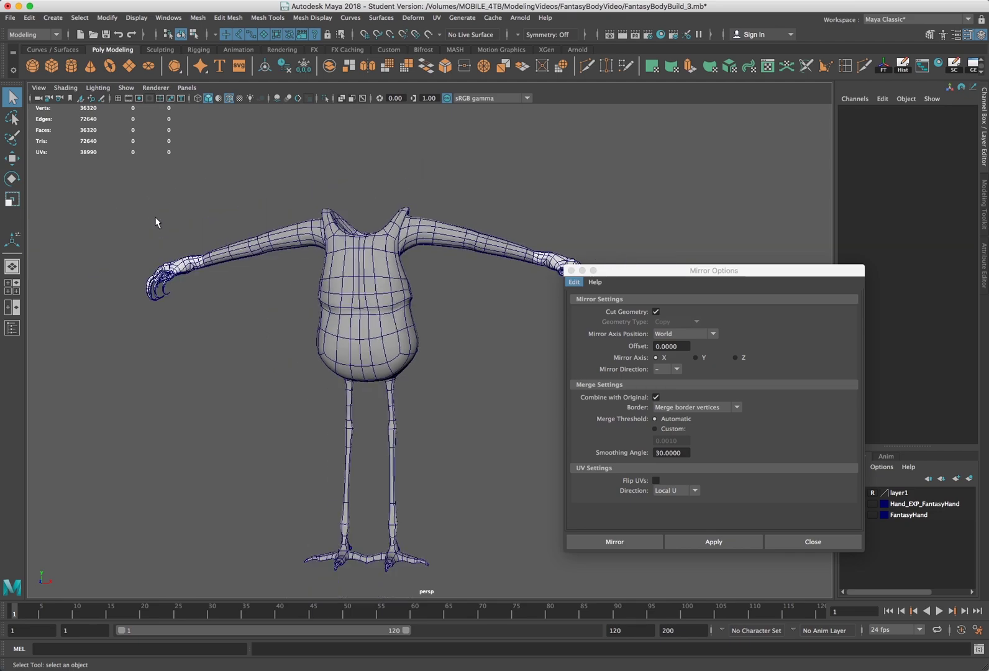
pyautogui.scroll(3, 301, 287)
pyautogui.scroll(2, 294, 283)
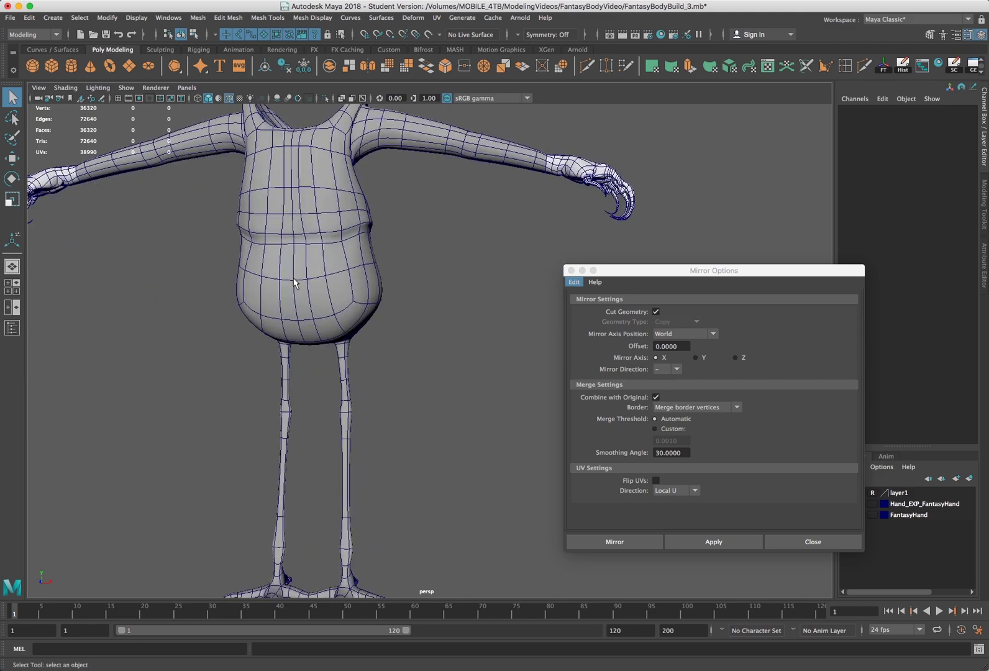
pyautogui.keyDown('alt'); pyautogui.moveTo(294, 279); pyautogui.dragTo(311, 276); pyautogui.keyUp('alt')
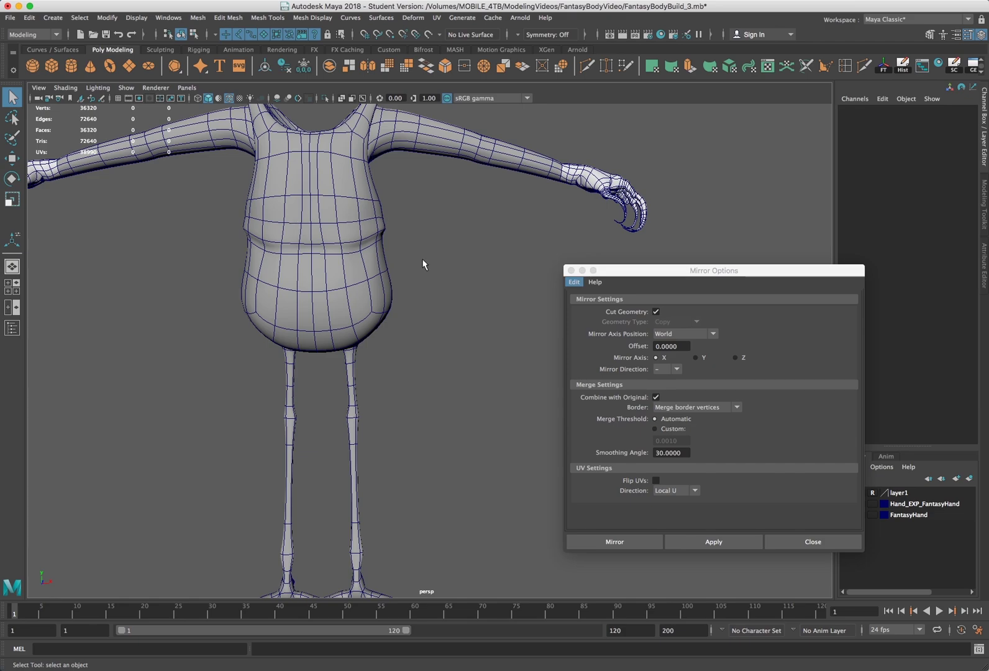
# Undo the last mirror operations to return to the unmirrored half body.
pyautogui.press('super+z')
pyautogui.press('super+z')
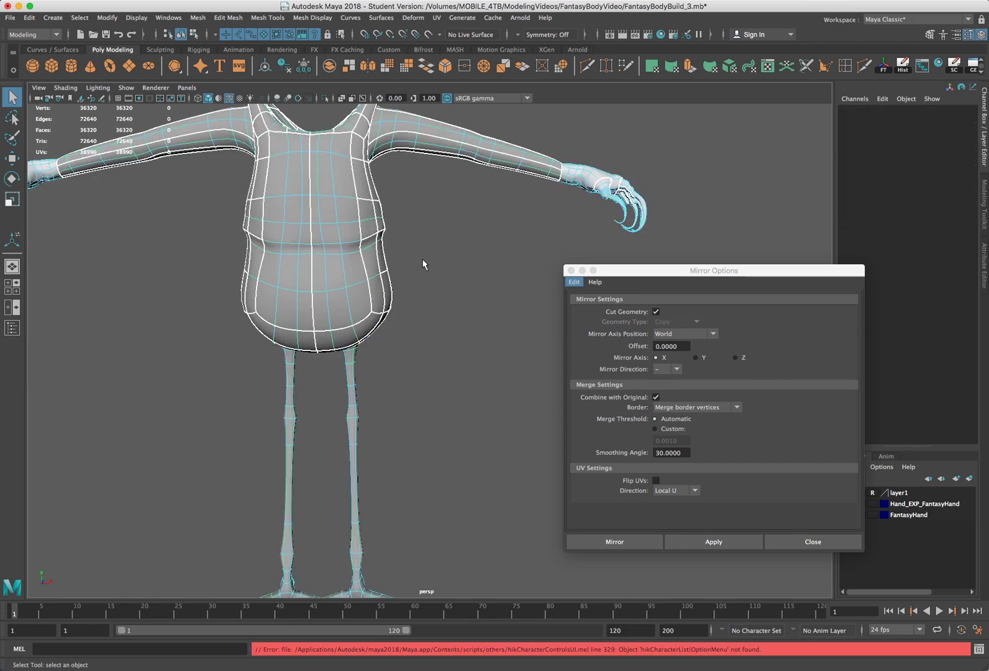
pyautogui.press('super+z')
pyautogui.press('super+z')
pyautogui.press('super+z')
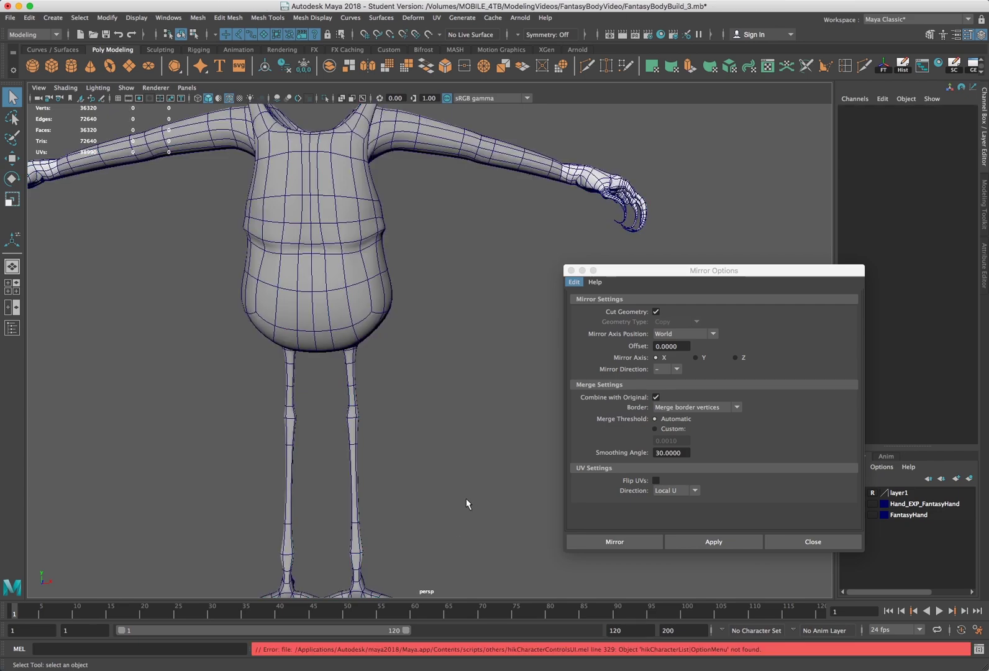
pyautogui.press('super+z')
pyautogui.press('super+z')
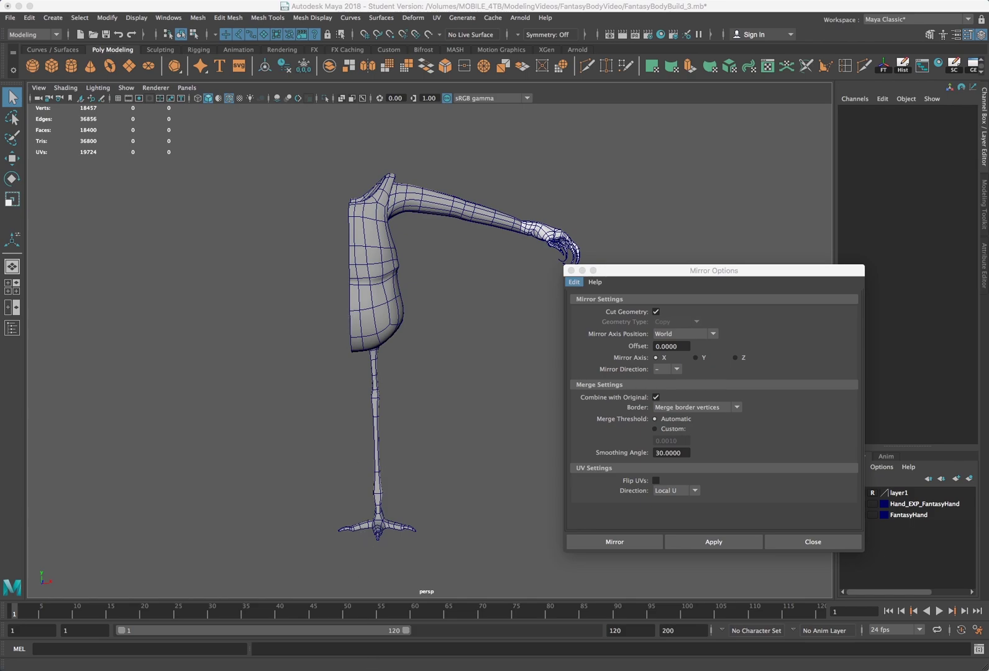
# In the front view, slant the leg outward so the inner toe clears the centre line, and adjust the knee's vertex loop.
pyautogui.press('space')
pyautogui.click(424, 484)
pyautogui.press('5')
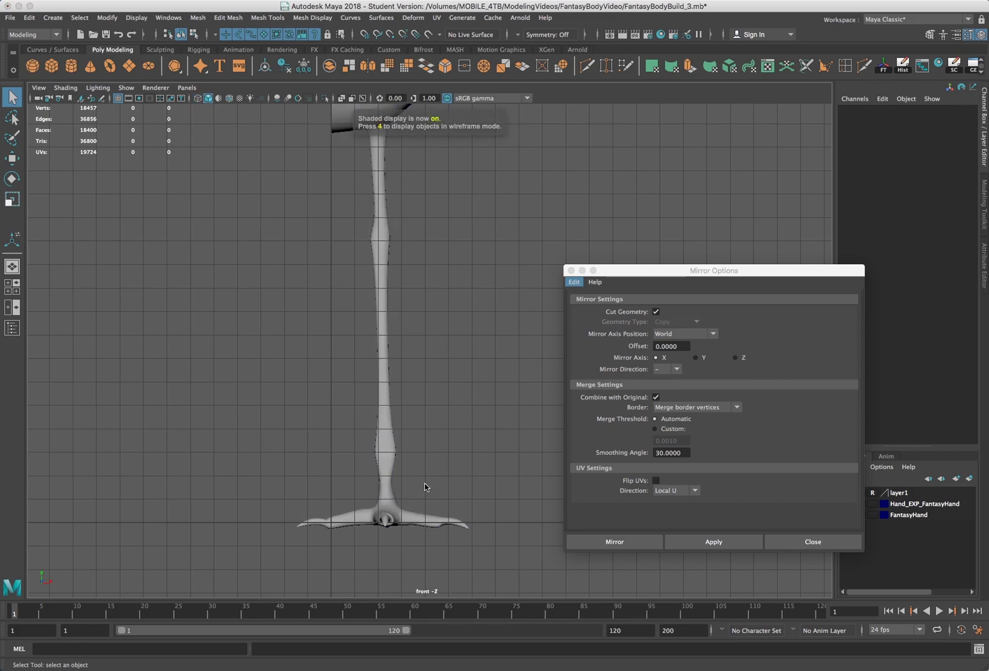
pyautogui.scroll(-3, 429, 397)
pyautogui.scroll(1, 426, 392)
pyautogui.keyDown('alt'); pyautogui.moveTo(426, 392); pyautogui.dragTo(385, 398, button='middle'); pyautogui.keyUp('alt')
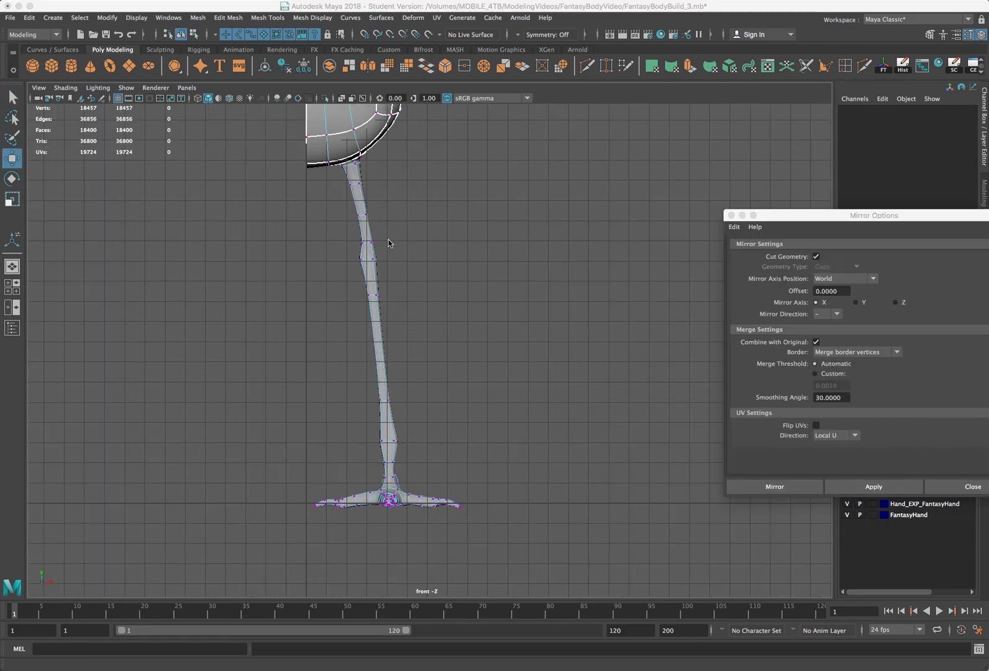
pyautogui.moveTo(386, 230)
pyautogui.mouseDown()
pyautogui.moveTo(344, 266)
pyautogui.moveTo(392, 251)
pyautogui.mouseUp()
pyautogui.moveTo(400, 223); pyautogui.dragTo(347, 247)
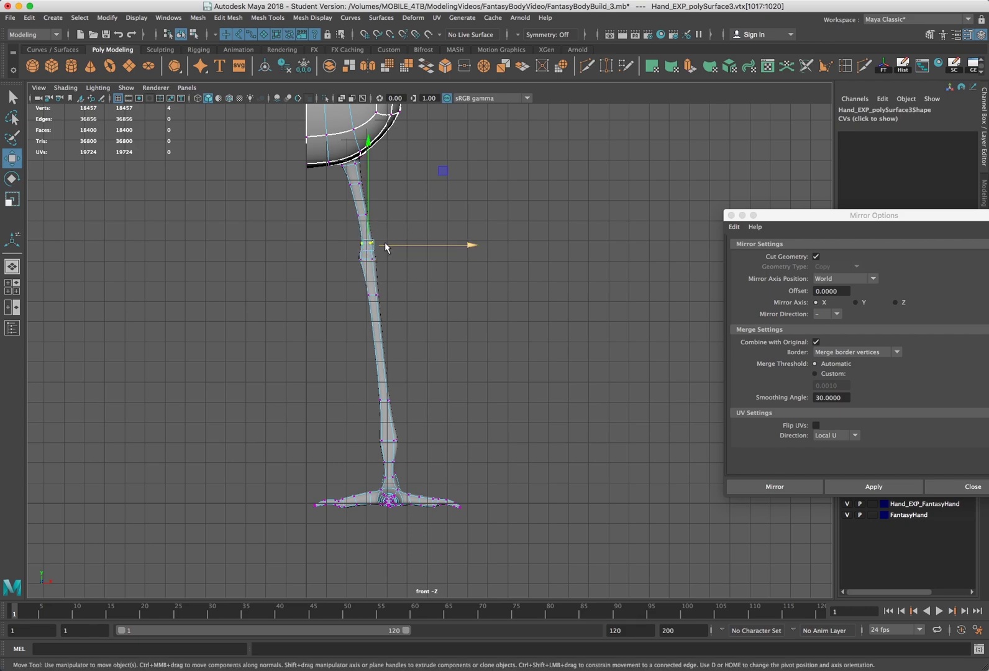
# Rotate and nudge the vertex loop at the top of the leg, just below the hip, to follow the leg's slant.
pyautogui.moveTo(392, 212); pyautogui.dragTo(378, 181)
pyautogui.press('e')
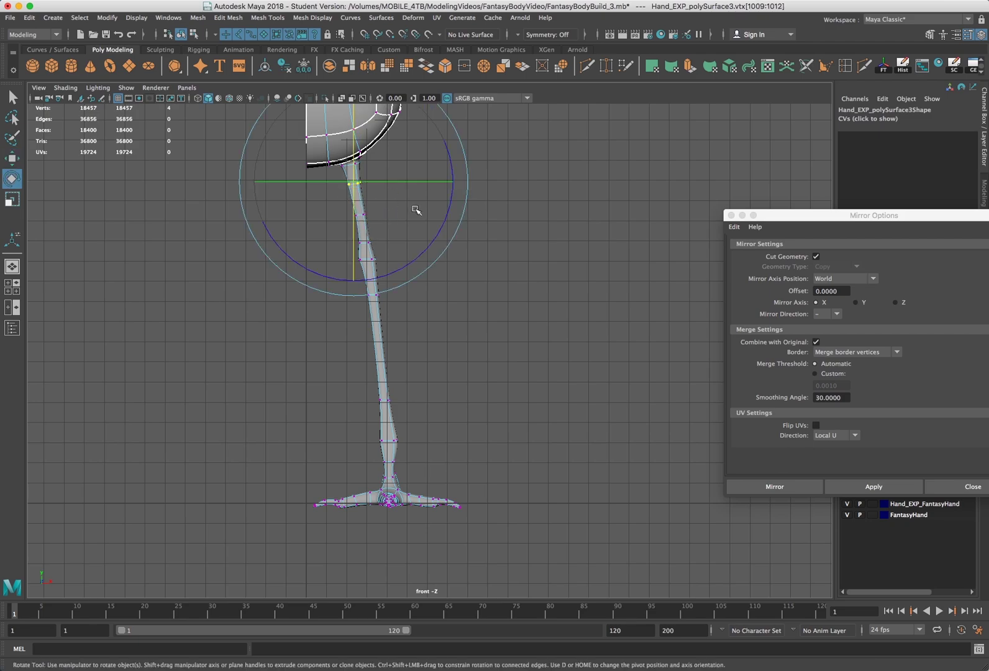
pyautogui.moveTo(443, 232)
pyautogui.mouseDown()
pyautogui.moveTo(432, 243)
pyautogui.moveTo(451, 200)
pyautogui.mouseUp()
pyautogui.press('w')
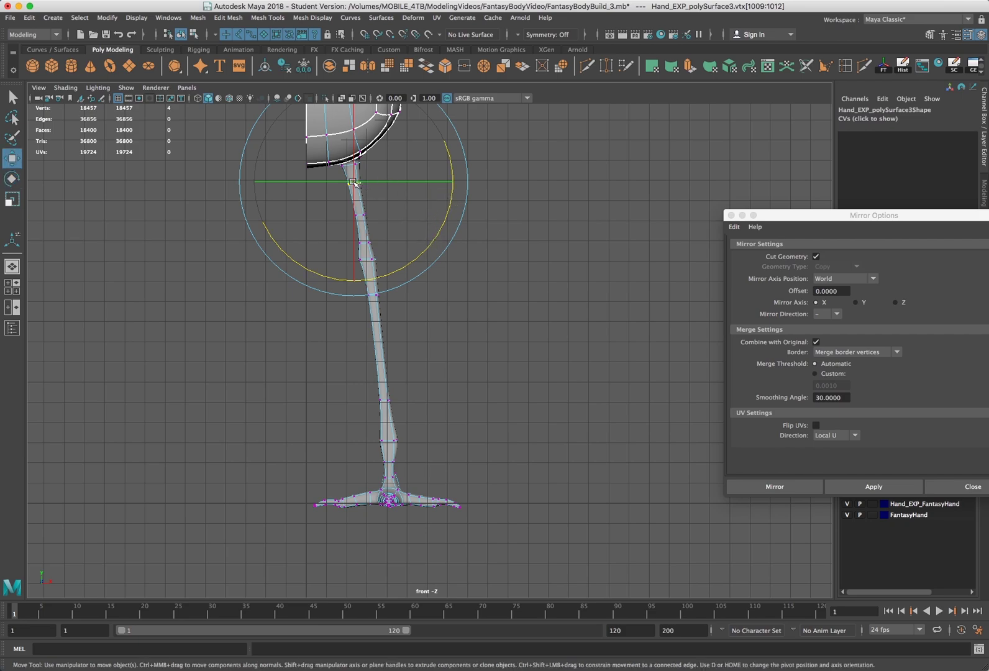
pyautogui.moveTo(353, 181); pyautogui.dragTo(355, 180)
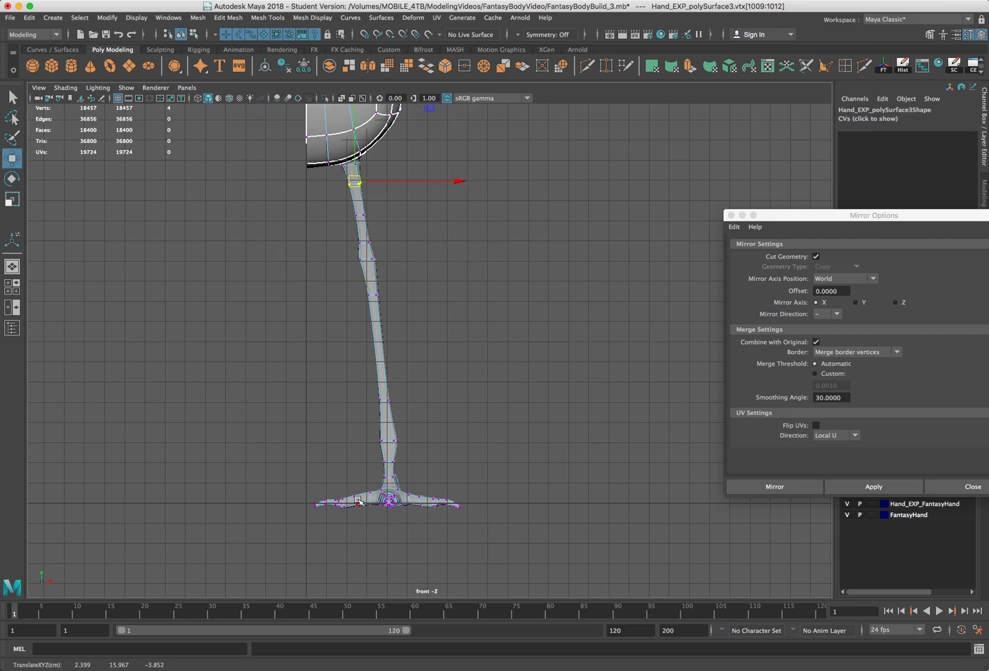
# Rotate and reposition the lower-leg vertex loop above the ankle joint to match the slanted leg.
pyautogui.click(490, 393)
pyautogui.moveTo(427, 381); pyautogui.dragTo(373, 406)
pyautogui.press('e')
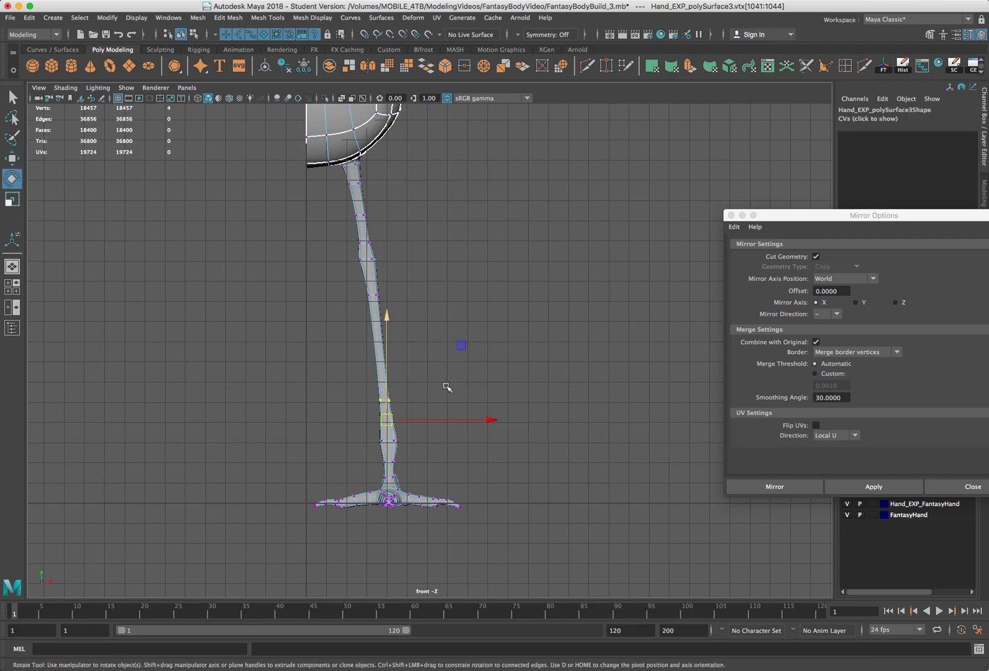
pyautogui.moveTo(476, 380); pyautogui.dragTo(467, 360)
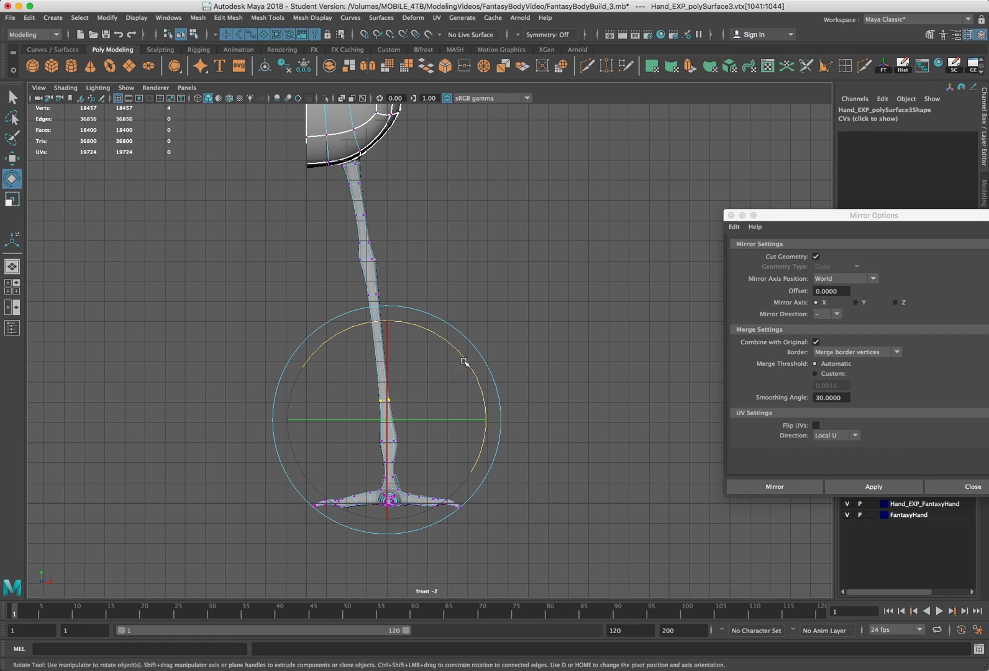
pyautogui.press('w')
pyautogui.click(387, 403)
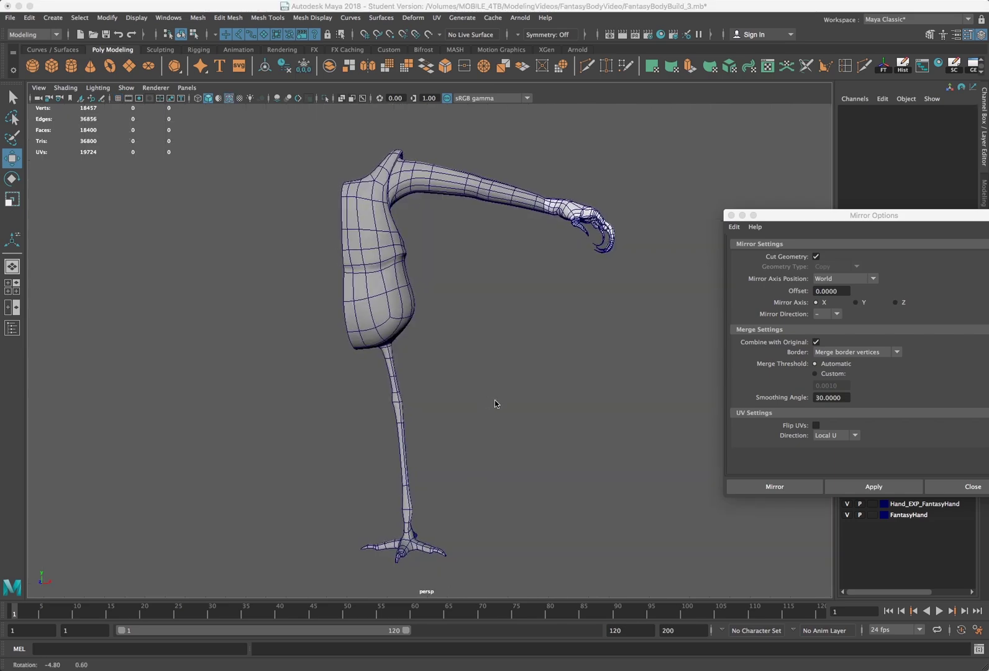
# Mirror the adjusted half body across the world X axis in the negative direction, combining with the original and merging border vertices.
pyautogui.click(392, 304)
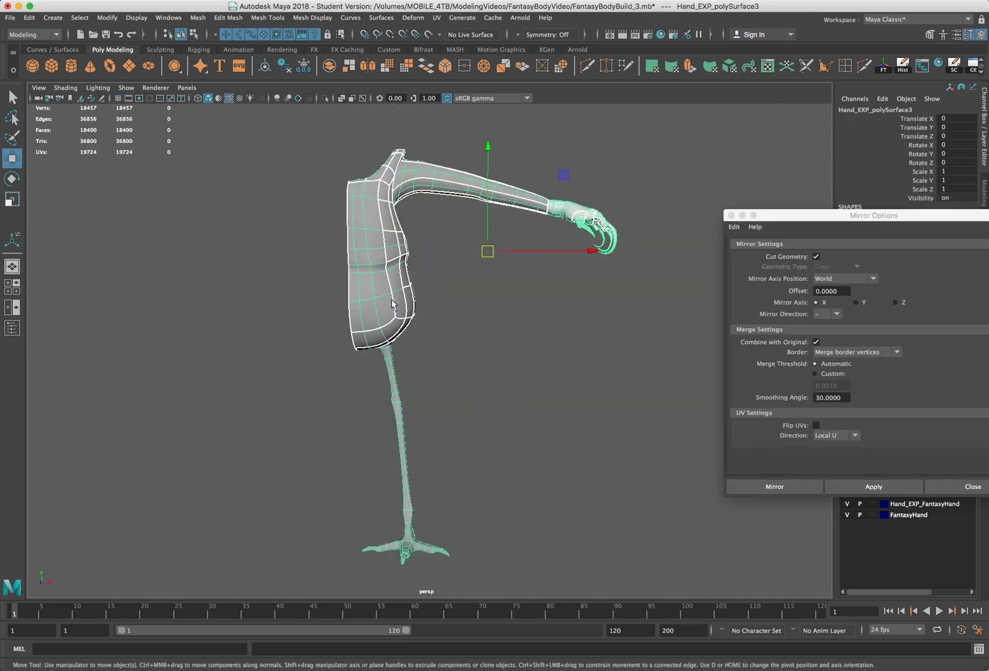
pyautogui.moveTo(584, 185); pyautogui.dragTo(538, 180)
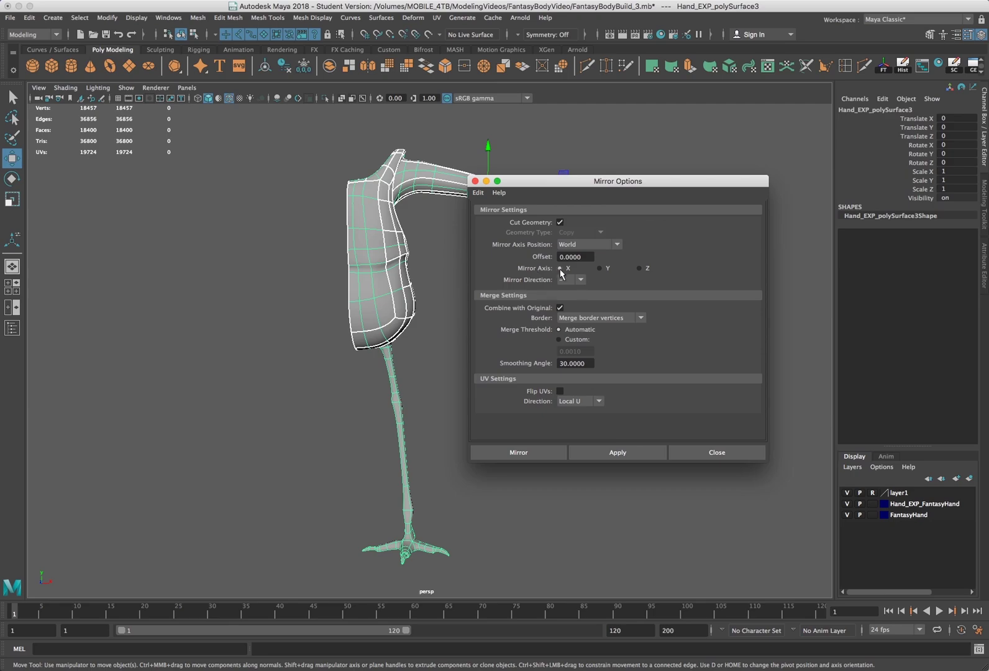
pyautogui.moveTo(569, 185); pyautogui.dragTo(581, 289)
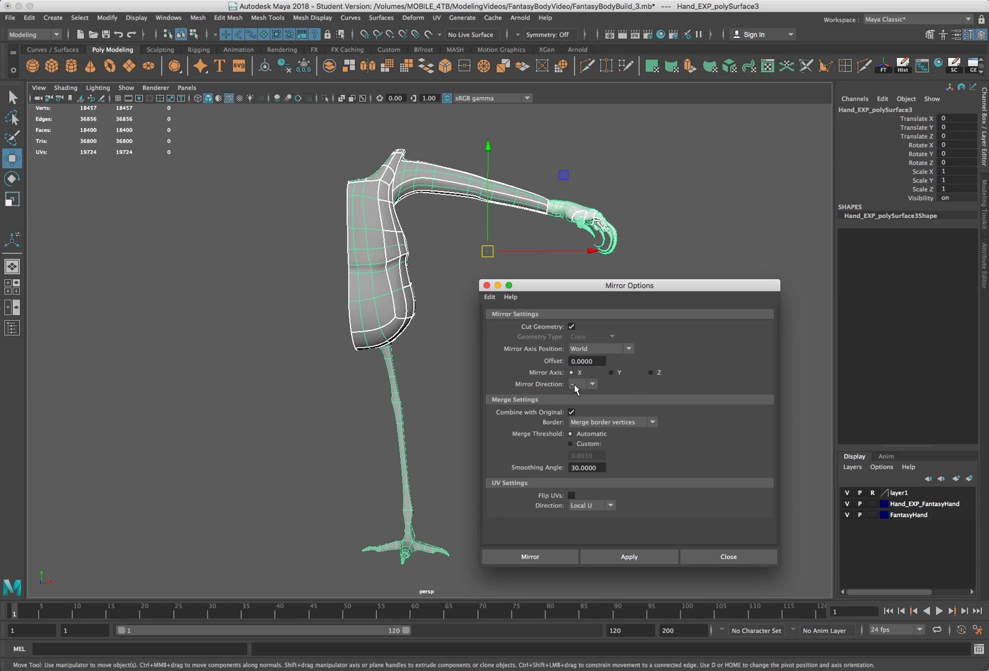
pyautogui.click(614, 558)
pyautogui.click(471, 398)
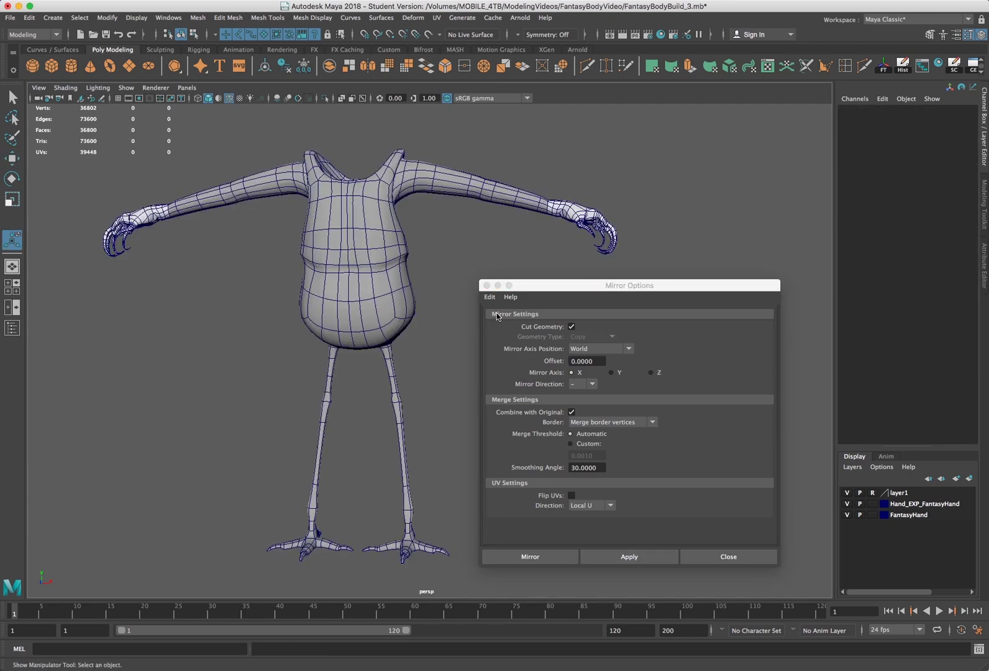
pyautogui.moveTo(526, 289); pyautogui.dragTo(685, 291)
# Examine the mirrored body's front and back, including the centre seam, arms and legs.
pyautogui.keyDown('alt'); pyautogui.moveTo(505, 315); pyautogui.dragTo(533, 321); pyautogui.keyUp('alt')
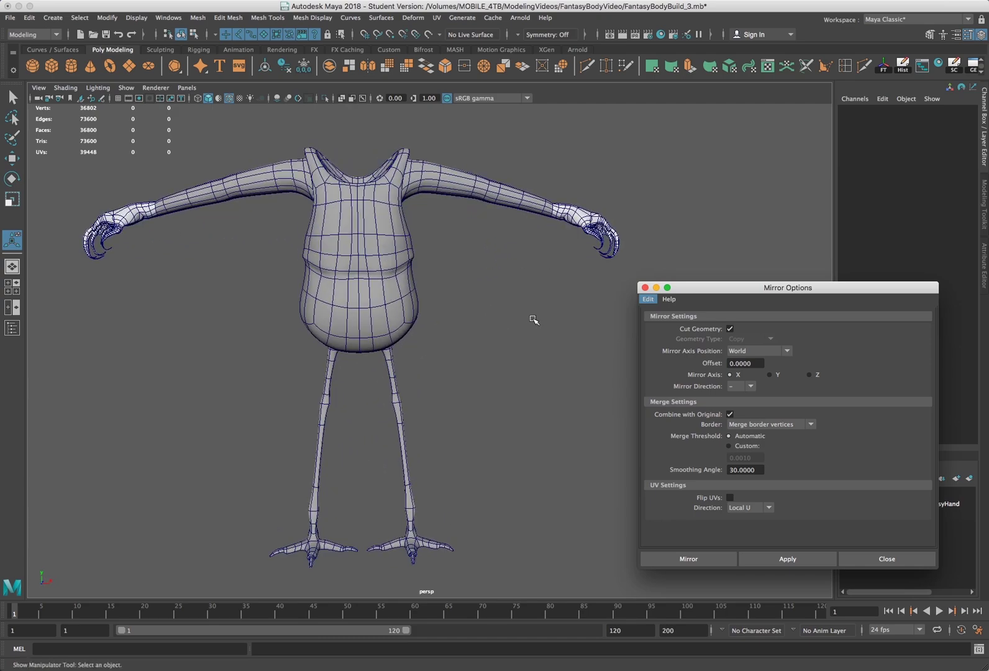
pyautogui.keyDown('alt'); pyautogui.moveTo(477, 303); pyautogui.dragTo(508, 275); pyautogui.keyUp('alt')
pyautogui.keyDown('alt'); pyautogui.moveTo(507, 276); pyautogui.dragTo(435, 368, button='middle'); pyautogui.keyUp('alt')
pyautogui.keyDown('alt'); pyautogui.moveTo(435, 368); pyautogui.dragTo(385, 362); pyautogui.keyUp('alt')
pyautogui.keyDown('alt'); pyautogui.moveTo(488, 283); pyautogui.dragTo(386, 289, button='middle'); pyautogui.keyUp('alt')
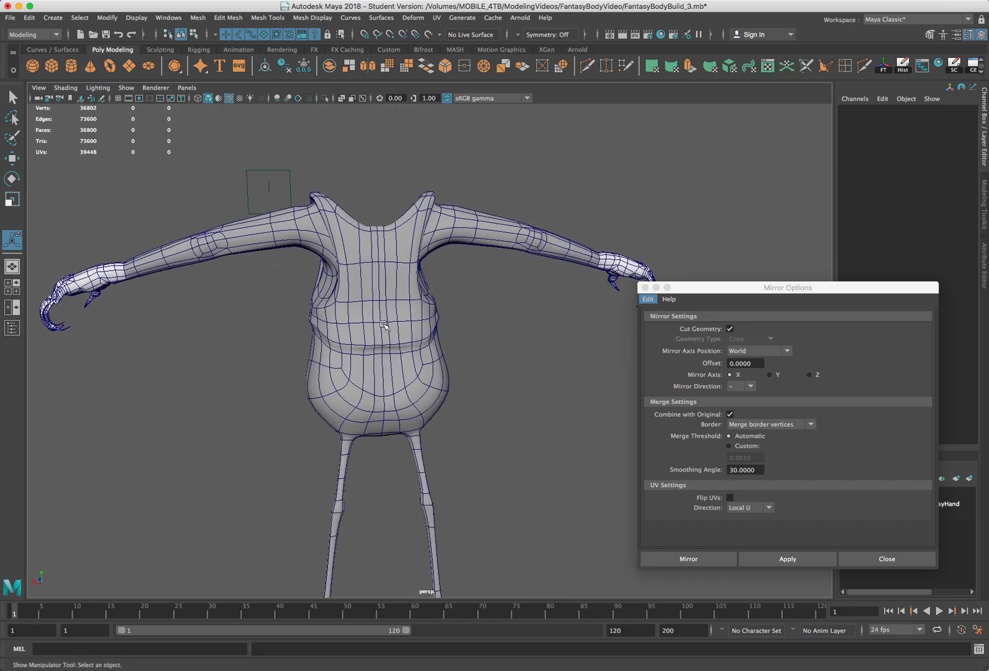
pyautogui.keyDown('alt'); pyautogui.moveTo(402, 320); pyautogui.dragTo(367, 248); pyautogui.keyUp('alt')
pyautogui.rightClick(376, 292)
pyautogui.click(375, 283)
# Turn off the wireframe overlay and examine the smooth-shaded body from different angles.
pyautogui.click(230, 98)
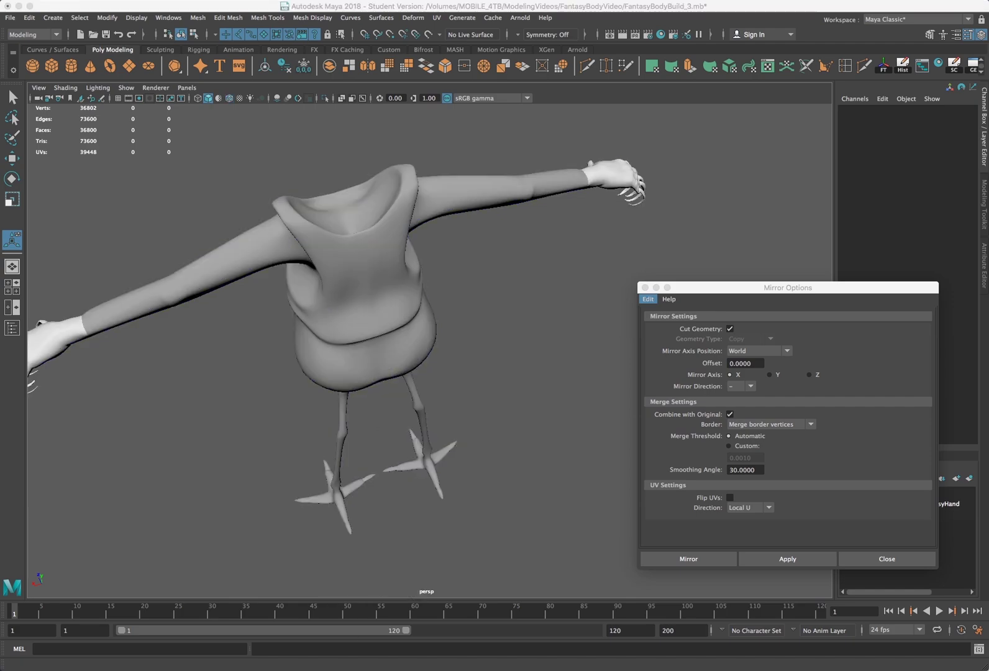
pyautogui.moveTo(457, 393)
pyautogui.keyDown('alt'); pyautogui.mouseDown()
pyautogui.moveTo(431, 365)
pyautogui.moveTo(517, 359)
pyautogui.moveTo(476, 351)
pyautogui.mouseUp(); pyautogui.keyUp('alt')
pyautogui.scroll(4, 381, 325)
pyautogui.keyDown('alt'); pyautogui.moveTo(381, 325); pyautogui.dragTo(423, 323); pyautogui.keyUp('alt')
pyautogui.keyDown('alt'); pyautogui.moveTo(518, 253); pyautogui.dragTo(456, 511); pyautogui.keyUp('alt')
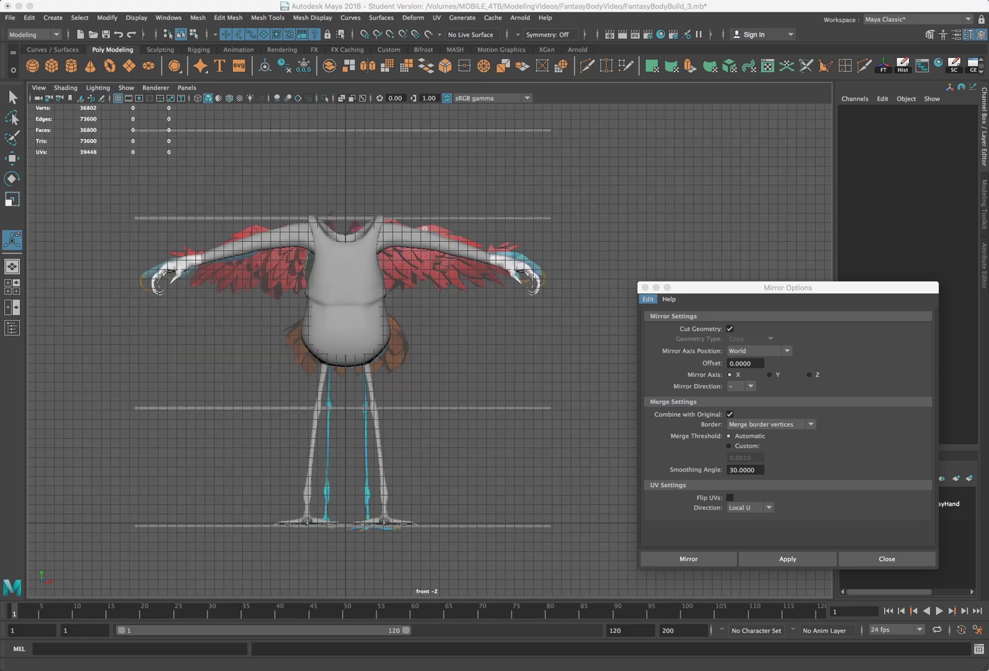
# Turn on X-Ray shading in the front view and compare the mirrored body with the character reference image.
pyautogui.scroll(4, 344, 430)
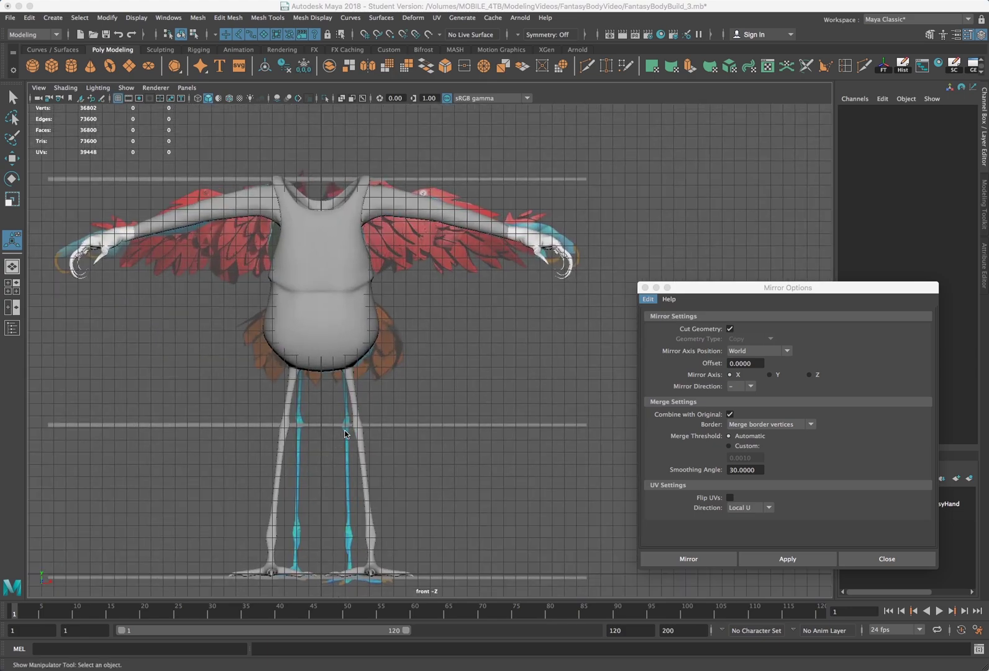
pyautogui.click(67, 88)
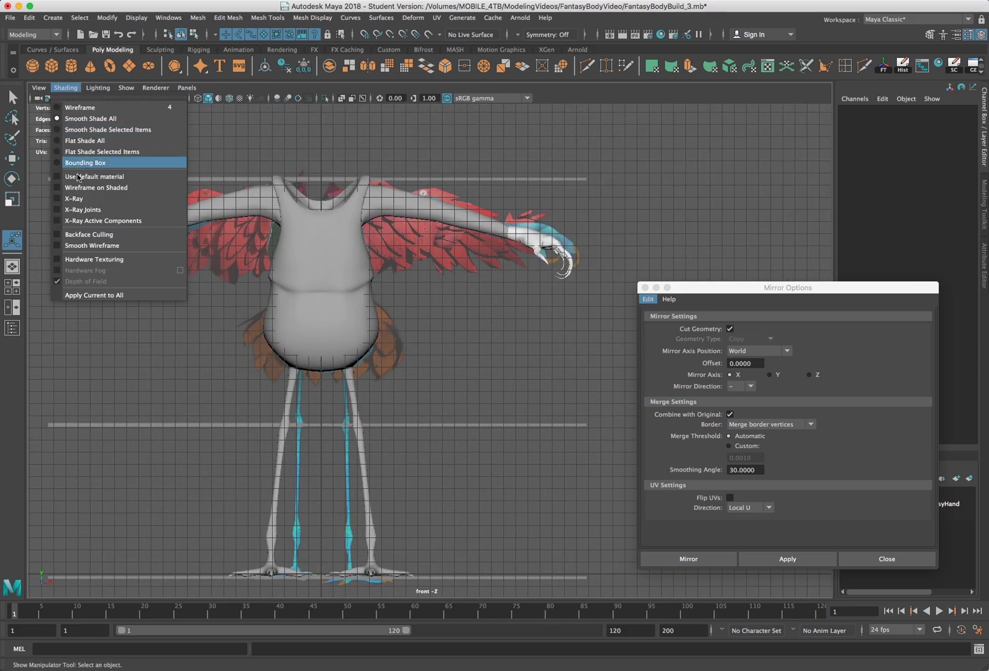
pyautogui.click(76, 199)
pyautogui.scroll(3, 358, 264)
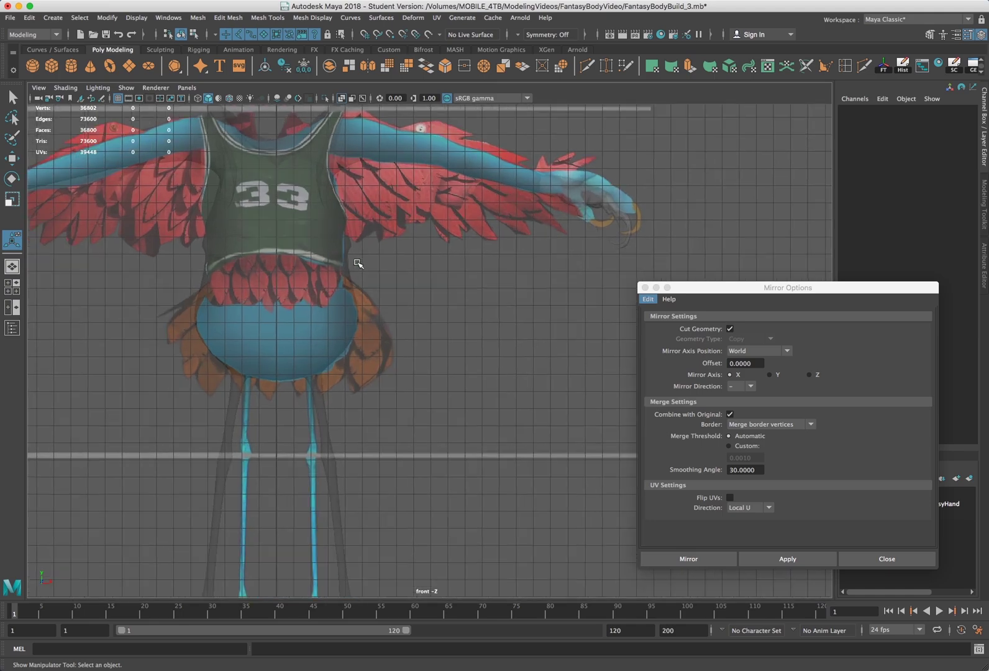
pyautogui.click(335, 320)
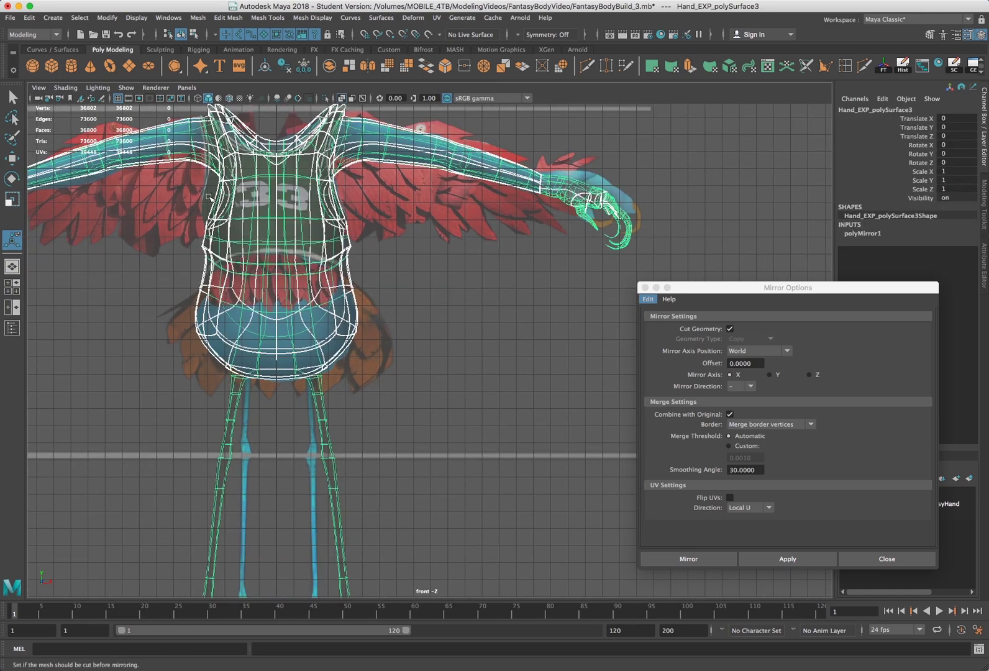
pyautogui.press('f')
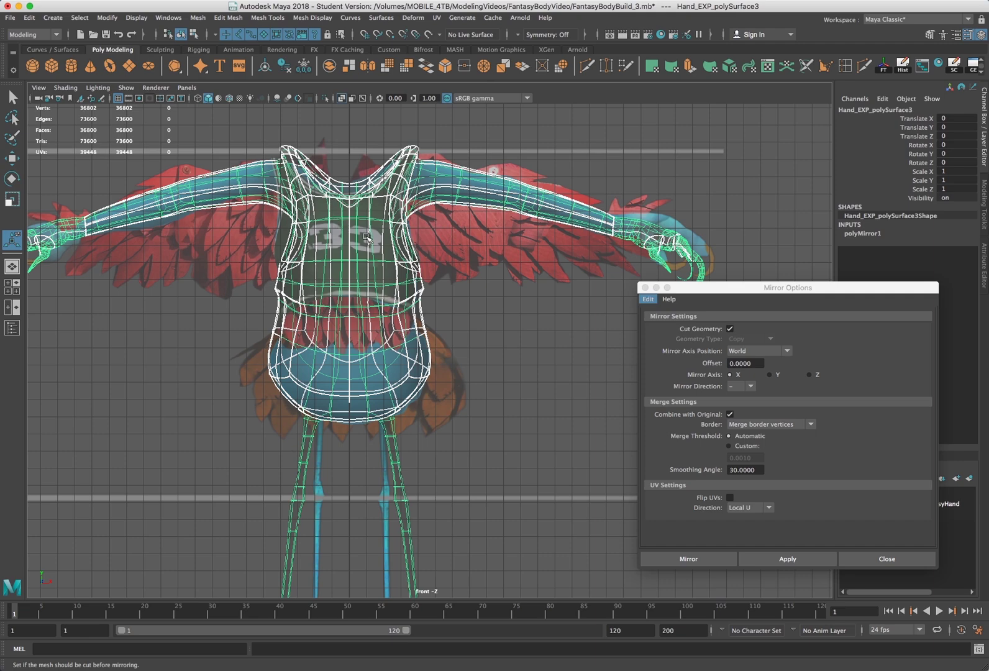
pyautogui.scroll(-5, 390, 289)
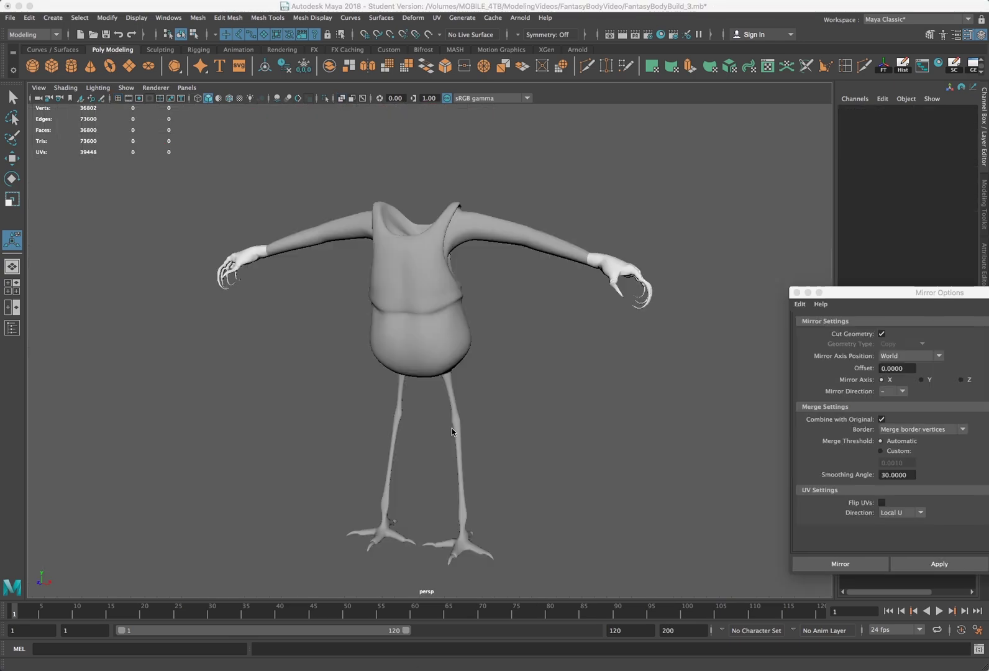
# Examine the belly, torso centre line and upper legs of the mirrored body in perspective, with and without the mesh selected.
pyautogui.moveTo(452, 429)
pyautogui.keyDown('alt'); pyautogui.mouseDown()
pyautogui.moveTo(431, 417)
pyautogui.moveTo(489, 412)
pyautogui.moveTo(447, 410)
pyautogui.mouseUp(); pyautogui.keyUp('alt')
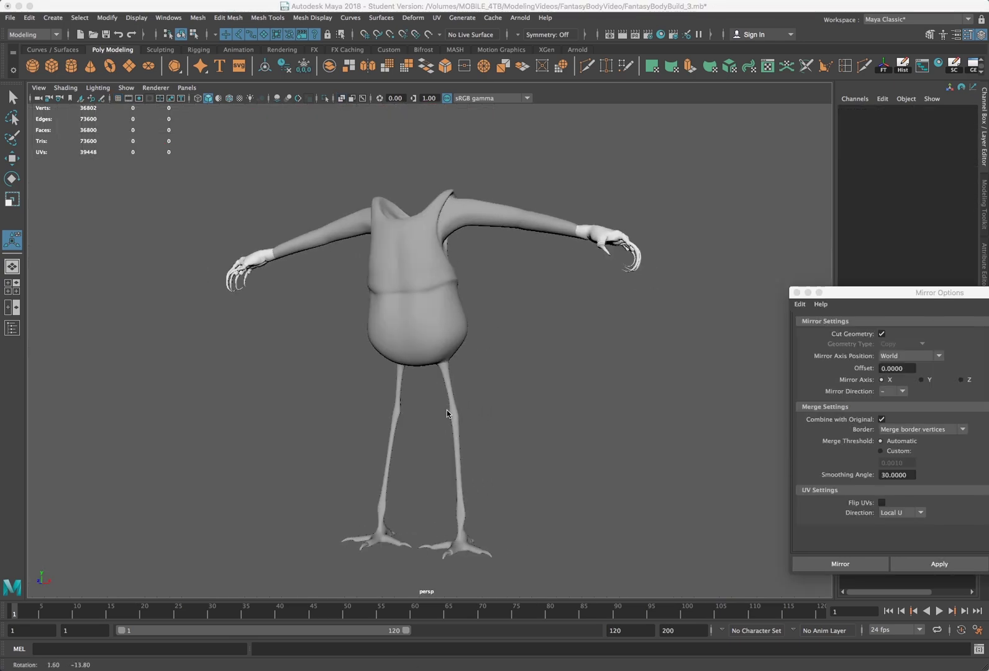
pyautogui.scroll(5, 443, 400)
pyautogui.scroll(2, 443, 404)
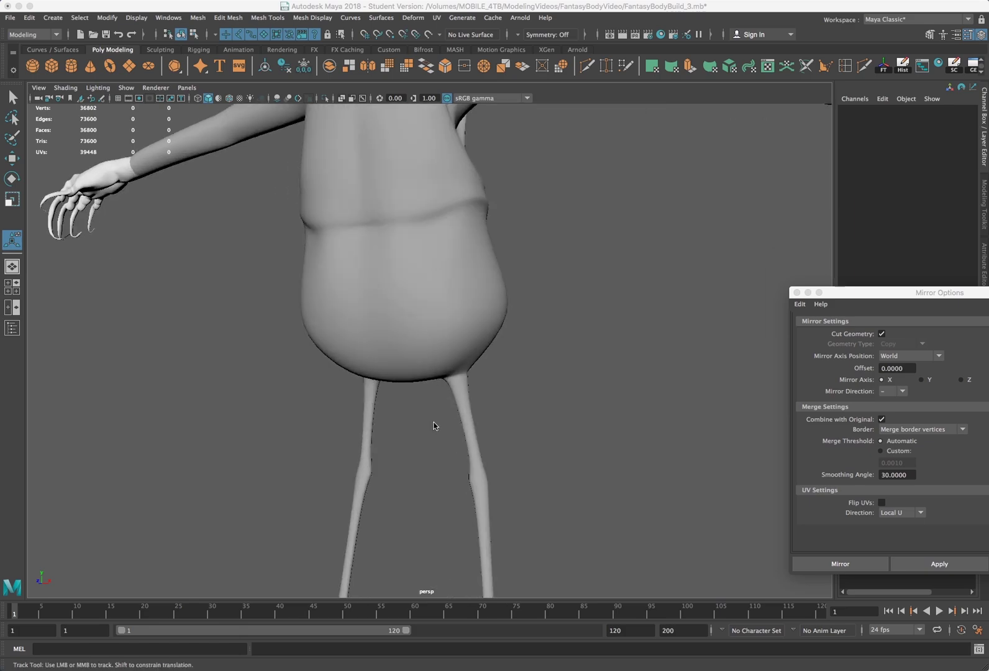
pyautogui.scroll(-5, 433, 404)
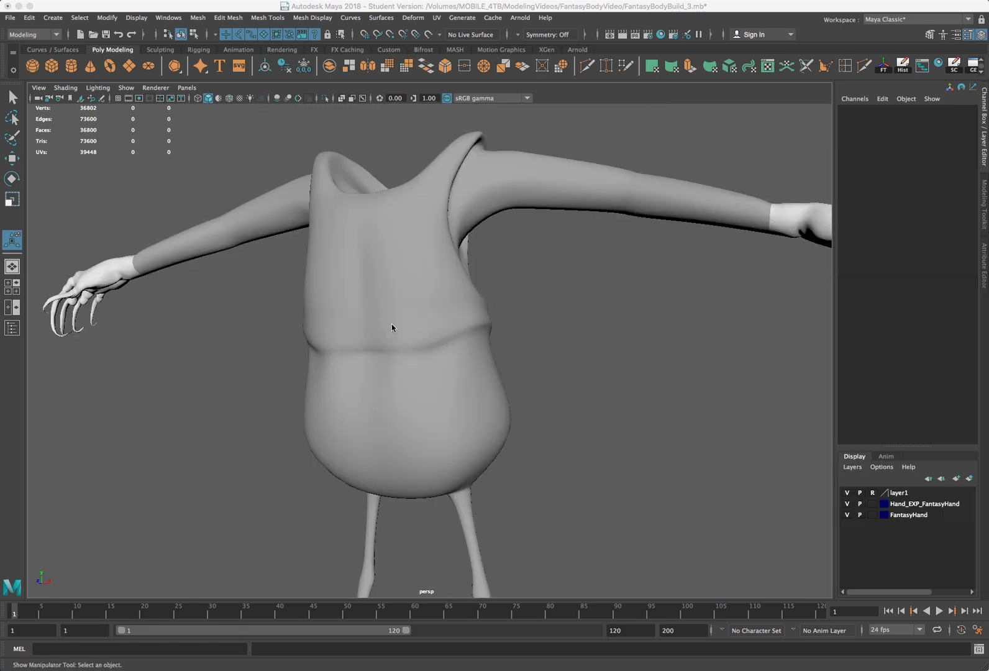
pyautogui.click(392, 323)
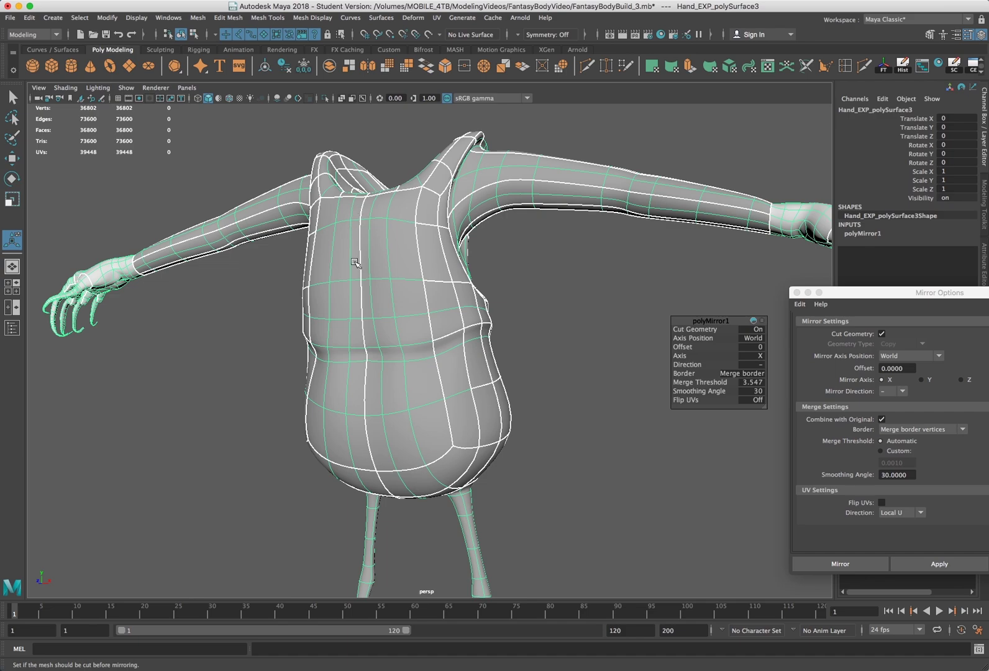
pyautogui.keyDown('alt'); pyautogui.moveTo(380, 303); pyautogui.dragTo(404, 317); pyautogui.keyUp('alt')
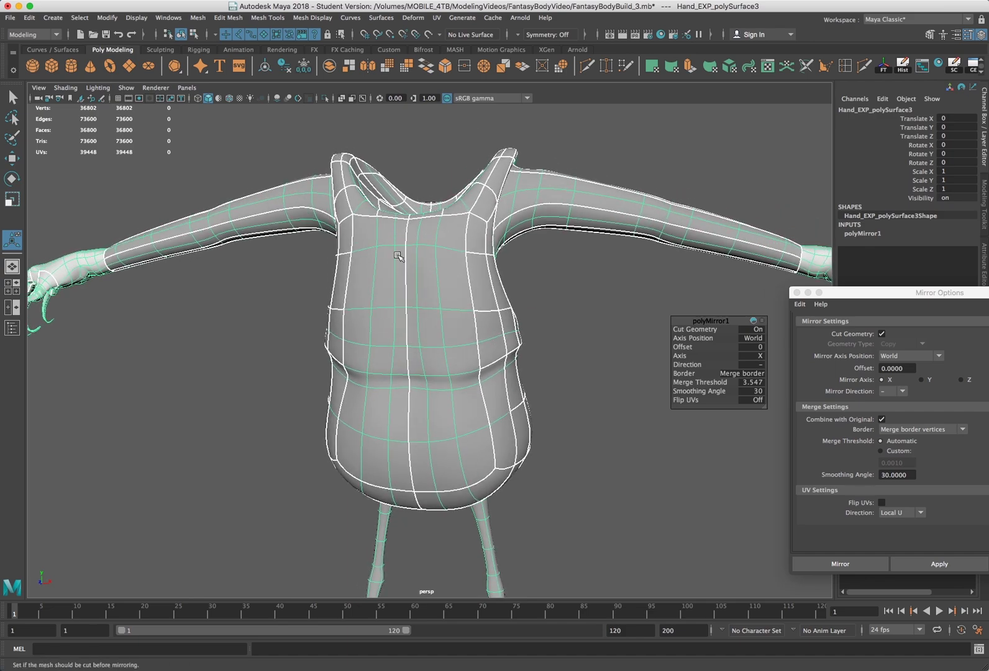
pyautogui.moveTo(436, 329); pyautogui.dragTo(454, 325, button='right')
pyautogui.click(408, 337)
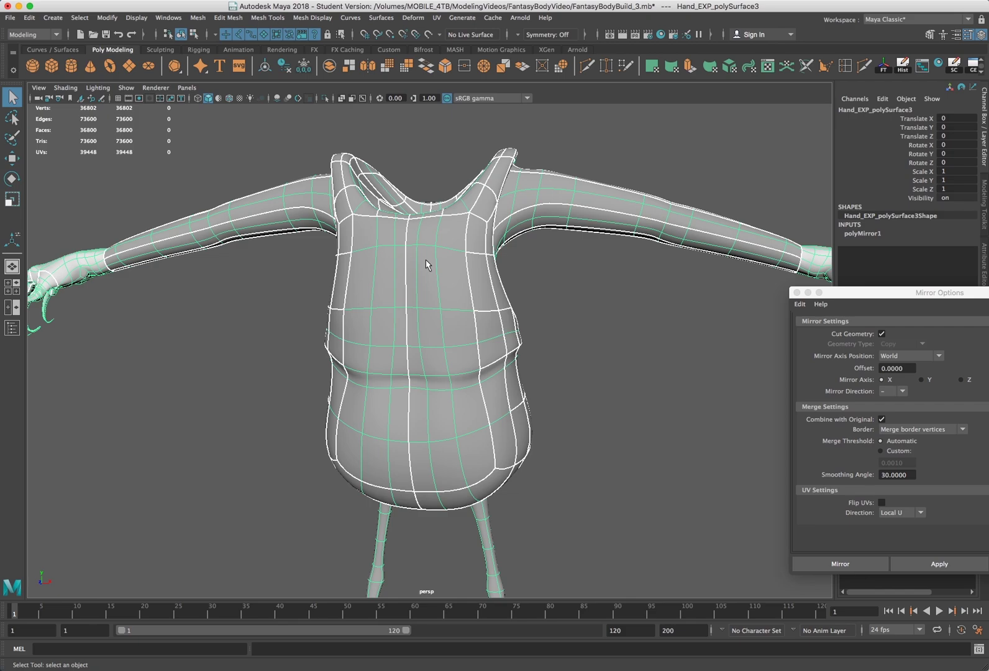
# Inspect the body's vertices with the Move tool by selecting groups at both torso sides, the shoulder tips and the neckline.
pyautogui.moveTo(426, 265)
pyautogui.keyDown('alt'); pyautogui.mouseDown()
pyautogui.moveTo(435, 269)
pyautogui.moveTo(420, 274)
pyautogui.mouseUp(); pyautogui.keyUp('alt')
pyautogui.moveTo(365, 281); pyautogui.dragTo(318, 285, button='right')
pyautogui.moveTo(346, 287); pyautogui.dragTo(366, 310)
pyautogui.press('w')
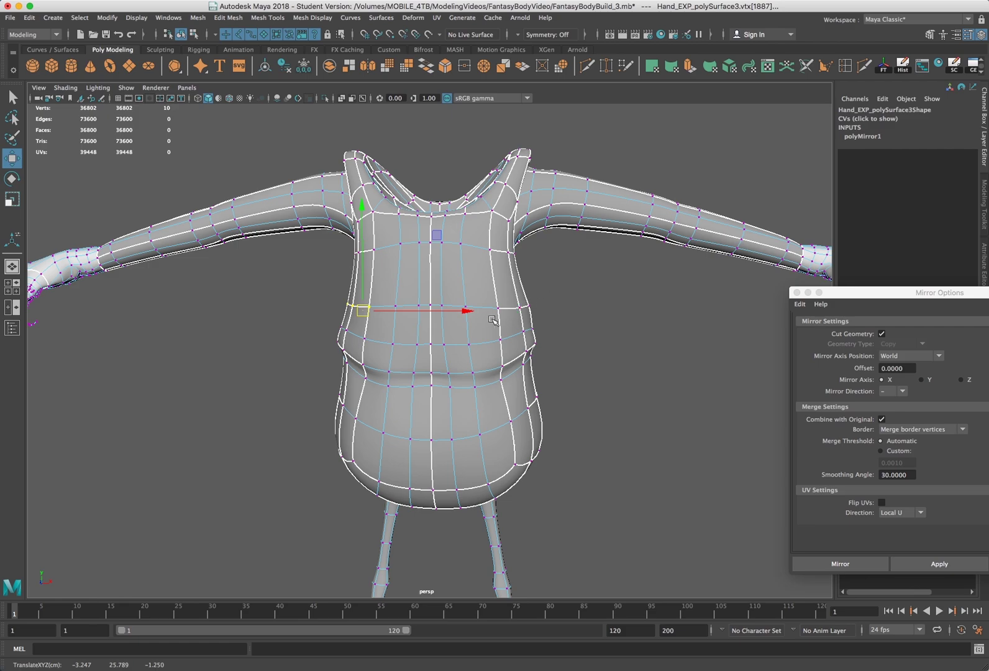
pyautogui.click(506, 306)
pyautogui.moveTo(567, 381); pyautogui.dragTo(497, 441)
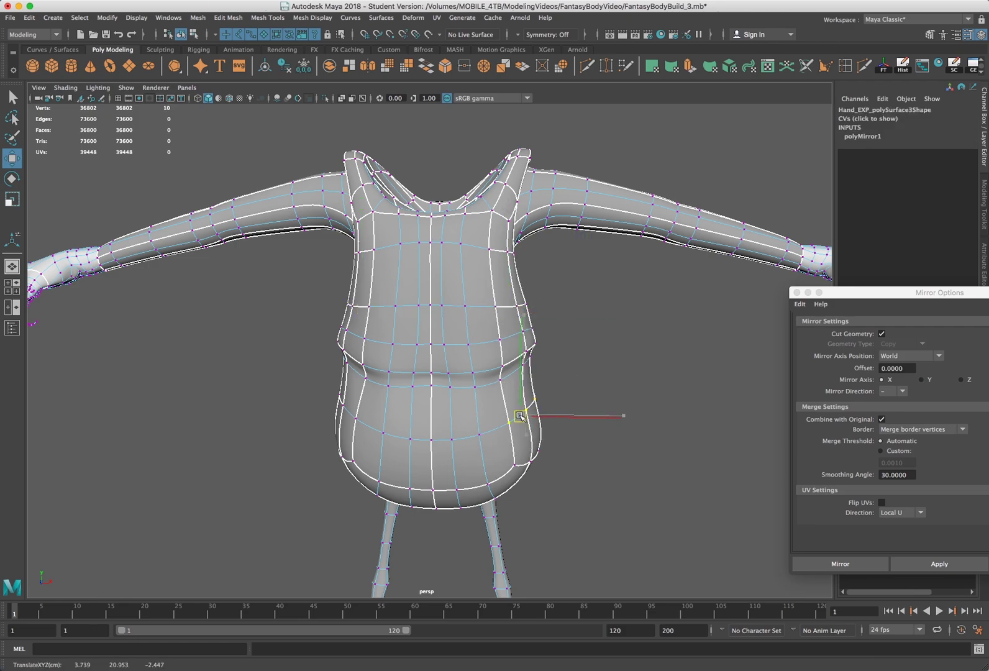
pyautogui.moveTo(531, 244); pyautogui.dragTo(500, 257)
pyautogui.moveTo(517, 131); pyautogui.dragTo(495, 173)
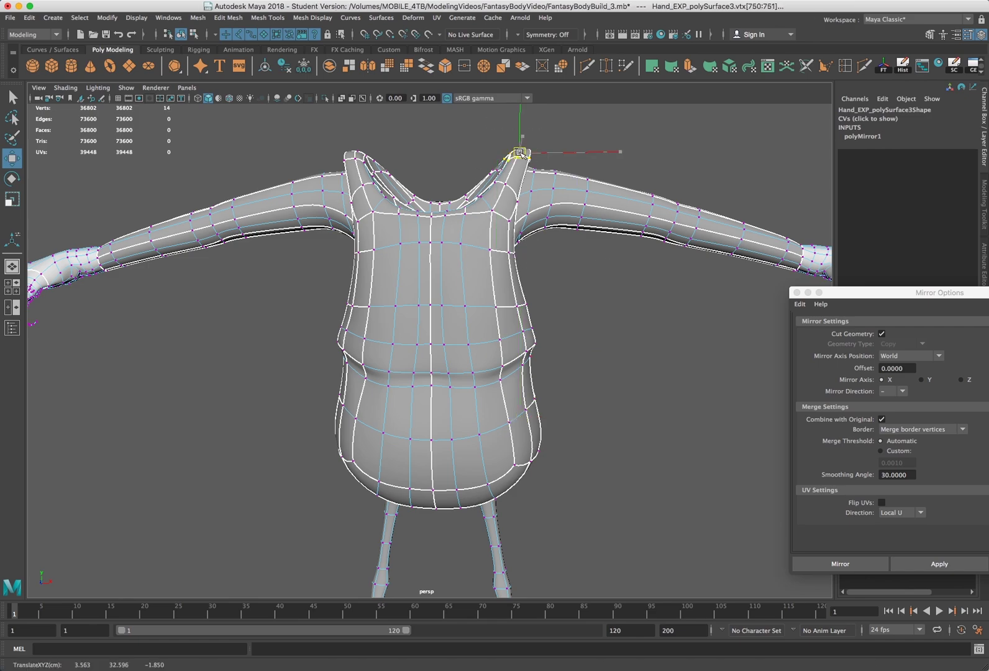
pyautogui.moveTo(384, 138); pyautogui.dragTo(333, 173)
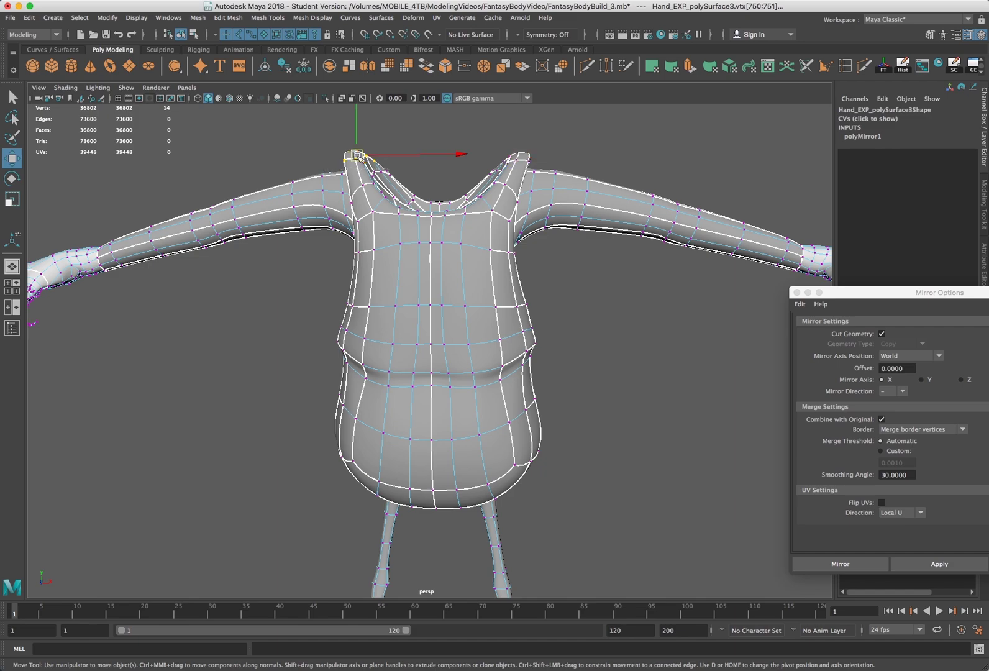
pyautogui.moveTo(424, 177); pyautogui.dragTo(392, 220)
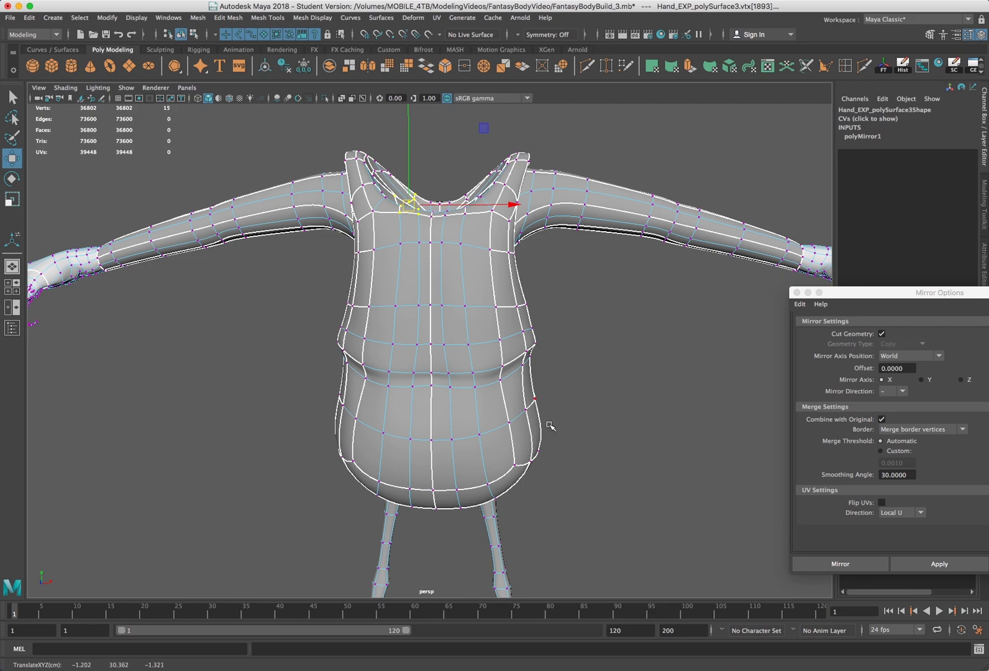
pyautogui.moveTo(553, 432); pyautogui.dragTo(514, 423)
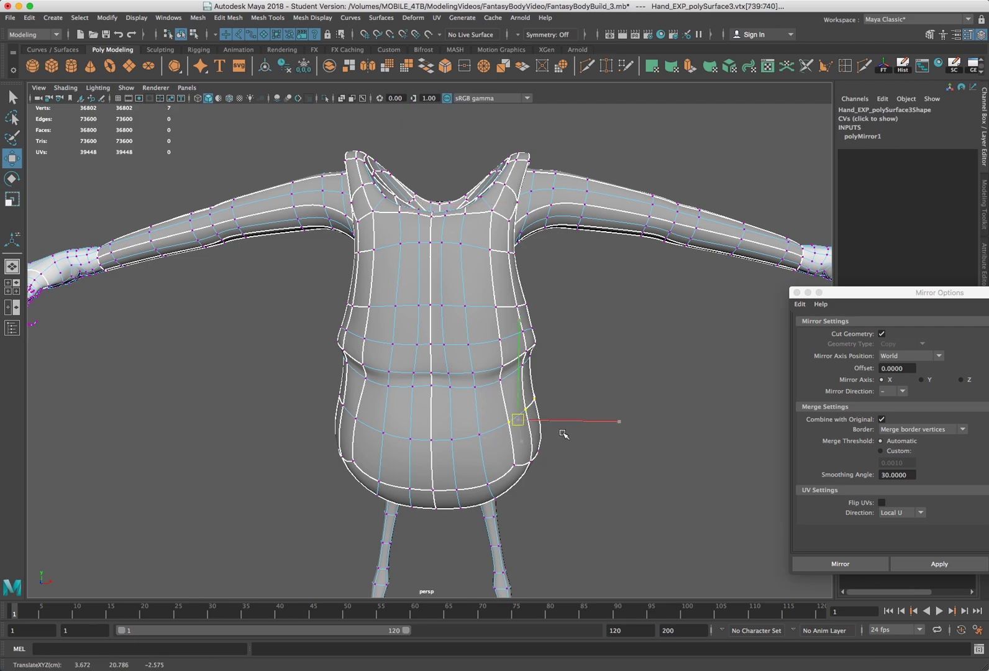
# Return to object mode, deselect the body and examine the smooth-shaded torso from the side and front.
pyautogui.keyDown('alt'); pyautogui.moveTo(592, 446); pyautogui.dragTo(356, 271); pyautogui.keyUp('alt')
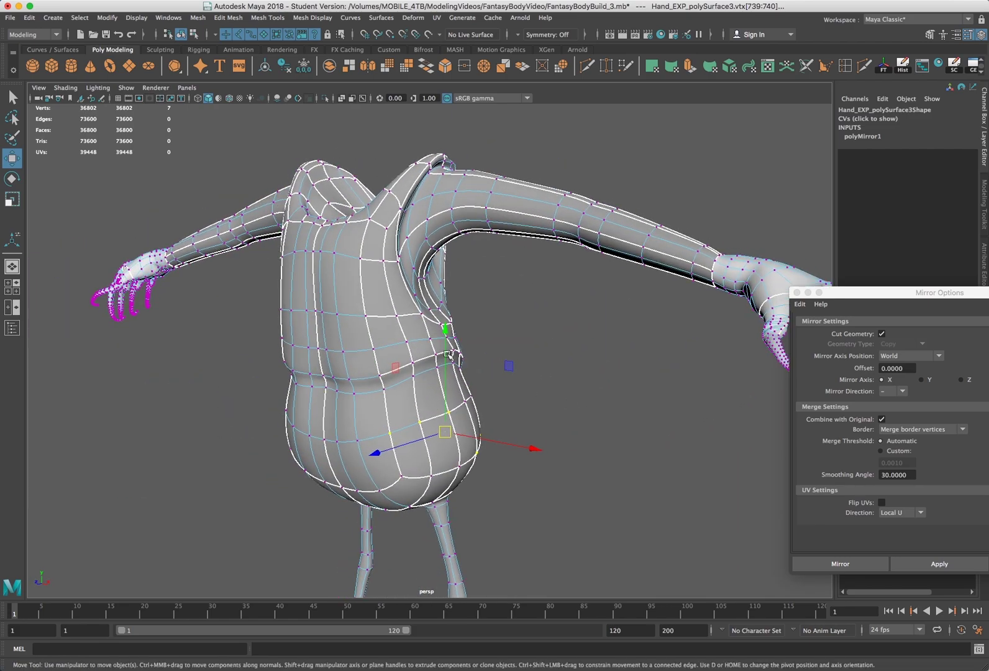
pyautogui.moveTo(367, 291); pyautogui.dragTo(398, 288, button='right')
pyautogui.click(525, 422)
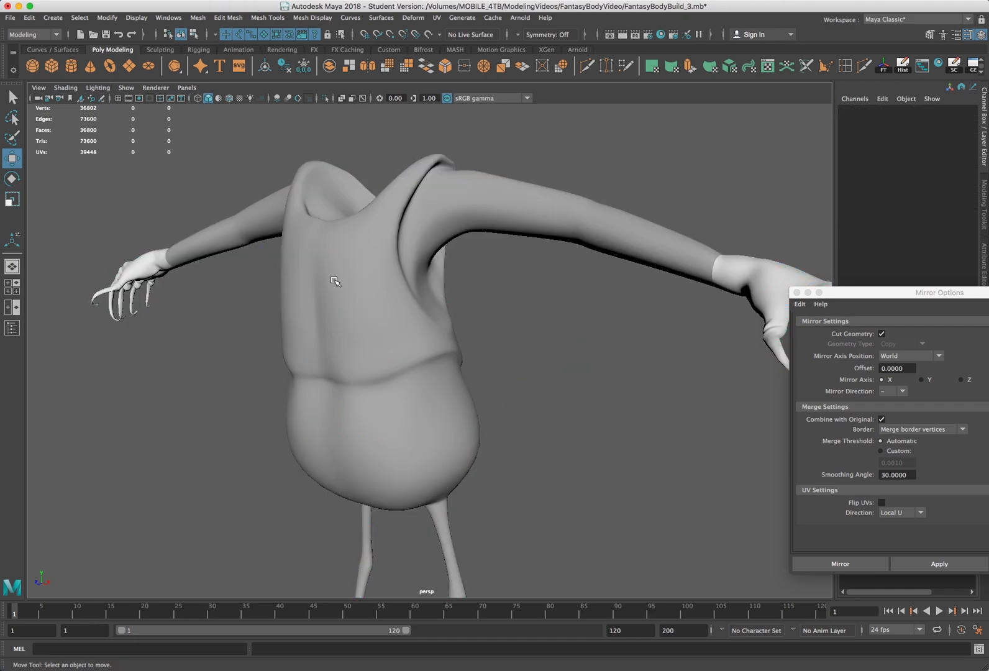
pyautogui.keyDown('alt'); pyautogui.moveTo(347, 369); pyautogui.dragTo(393, 376); pyautogui.keyUp('alt')
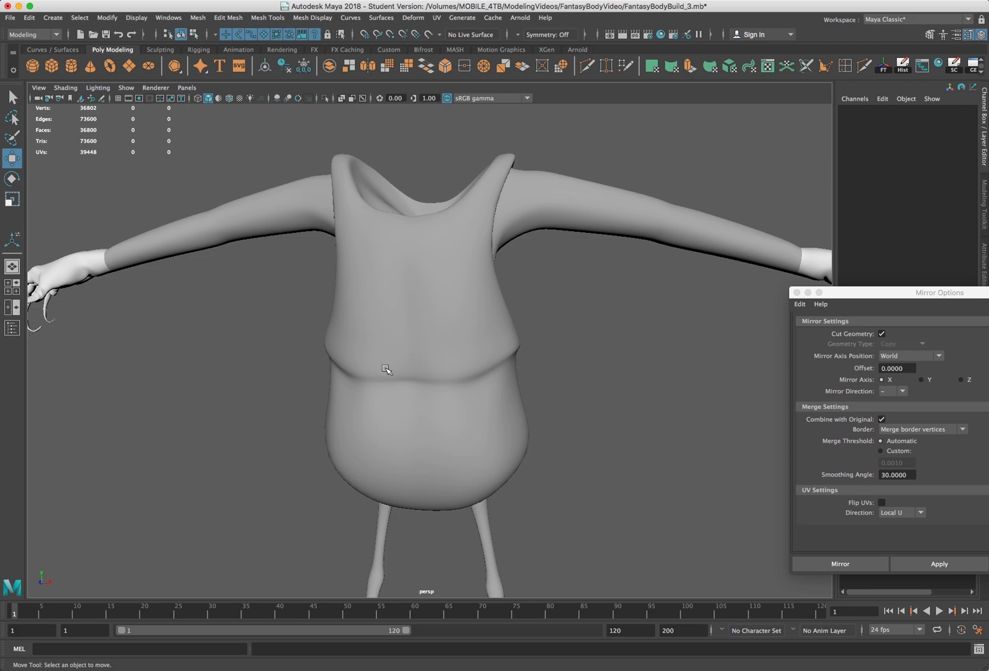
pyautogui.keyDown('alt'); pyautogui.moveTo(414, 380); pyautogui.dragTo(429, 371); pyautogui.keyUp('alt')
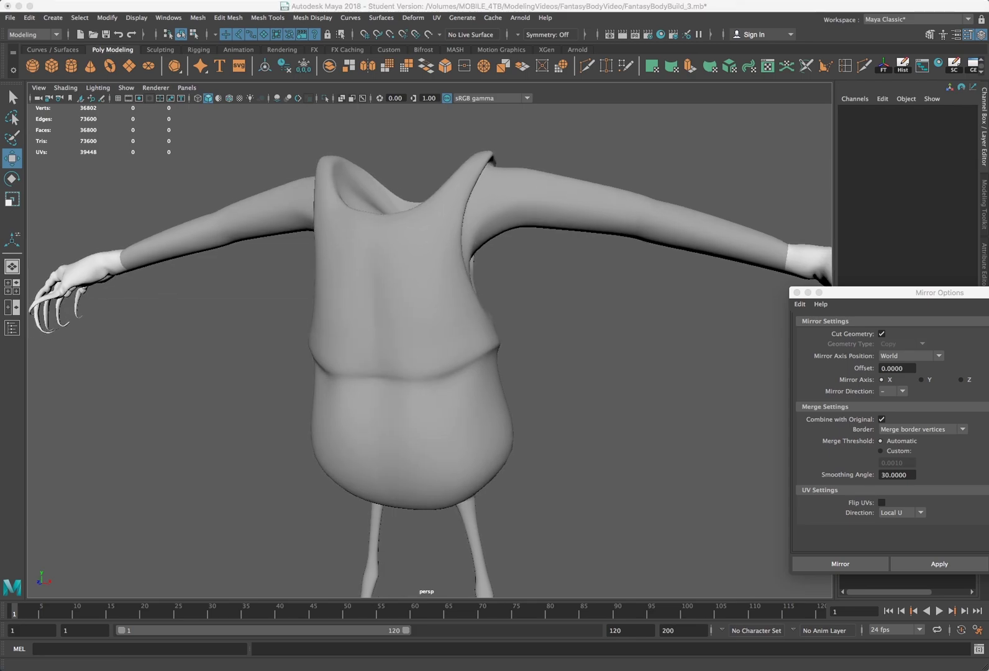
# Detach the sculpting tools as a floating palette beside the torso and activate the Relax Tool, undoing the mesh selection made with it.
pyautogui.click(270, 18)
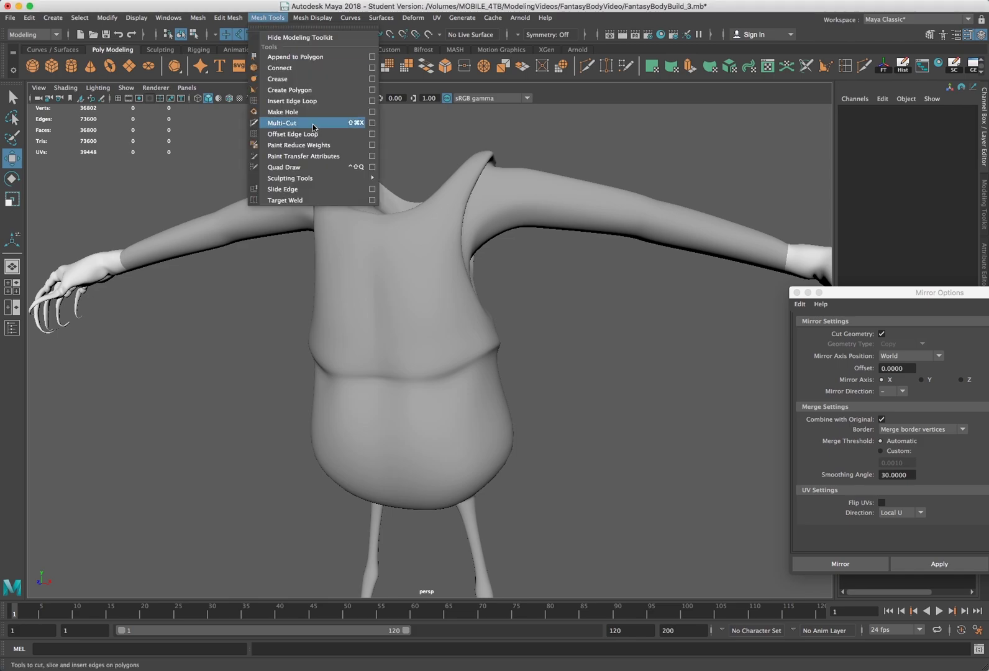
pyautogui.moveTo(310, 178)
pyautogui.click(407, 180)
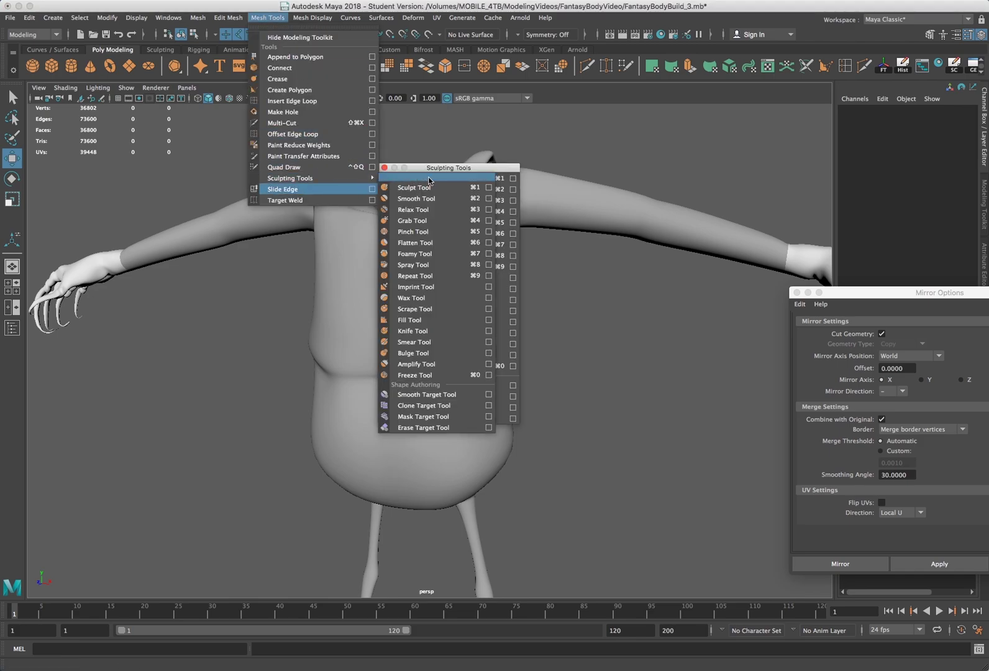
pyautogui.moveTo(430, 167); pyautogui.dragTo(619, 224)
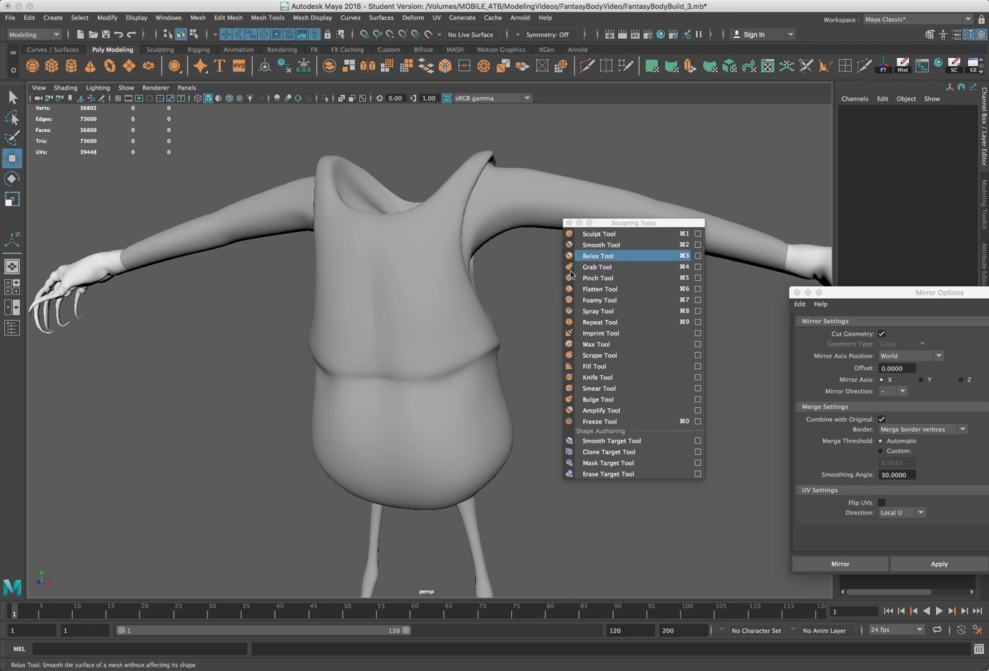
pyautogui.click(619, 256)
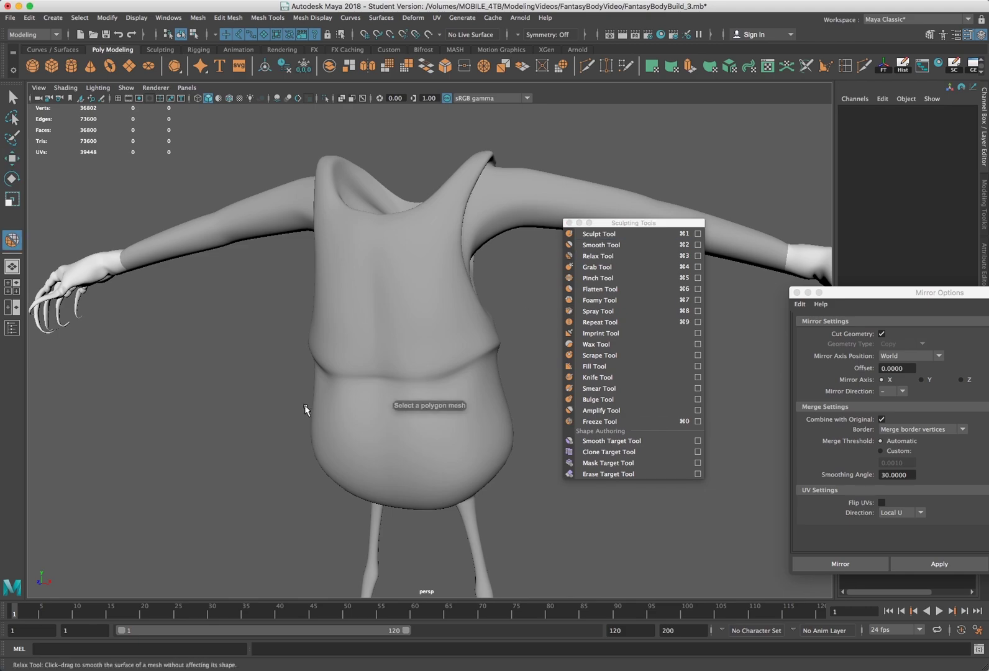
pyautogui.click(334, 411)
pyautogui.press('super+z')
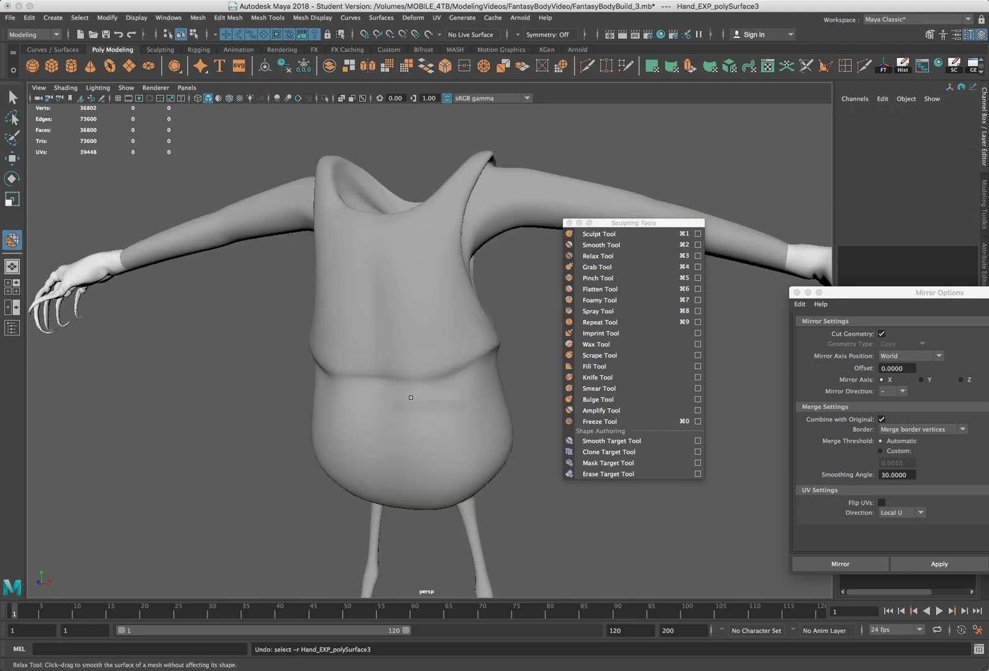
# Activate the Smooth Tool on the body mesh and brush along the torso's centre line, undoing the first stroke near the neckline.
pyautogui.click(601, 245)
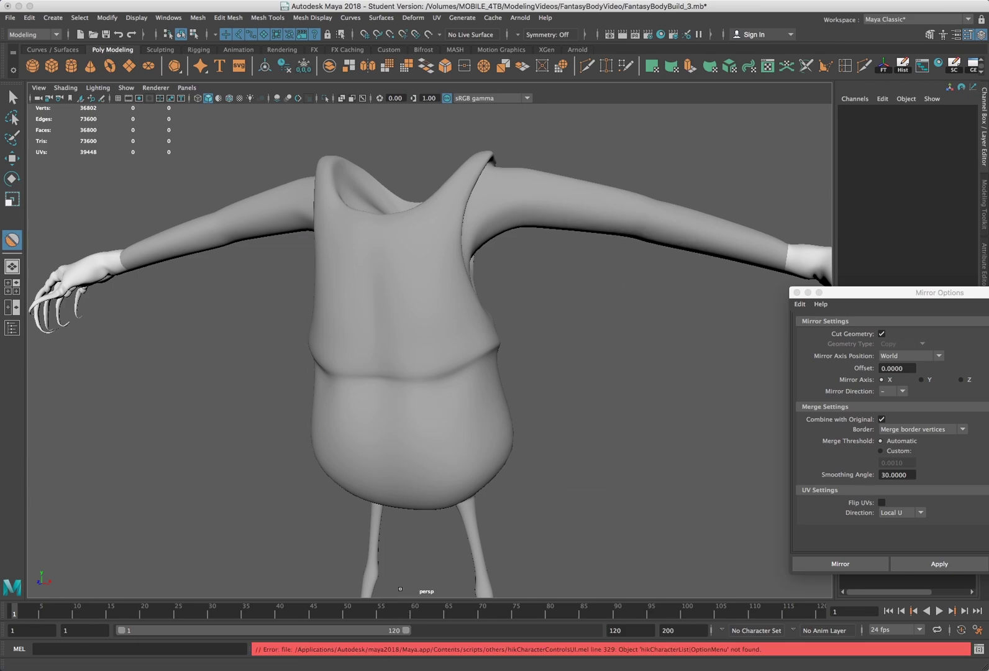
pyautogui.click(399, 414)
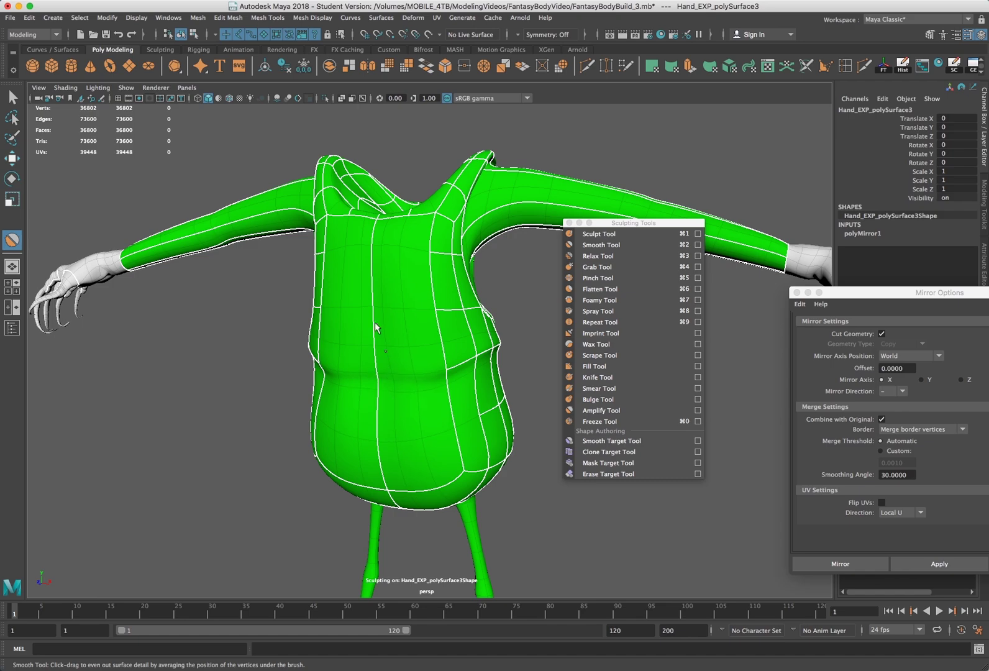
pyautogui.moveTo(384, 220); pyautogui.dragTo(382, 210)
pyautogui.press('super+z')
pyautogui.moveTo(384, 362)
pyautogui.mouseDown()
pyautogui.moveTo(363, 395)
pyautogui.moveTo(394, 379)
pyautogui.mouseUp()
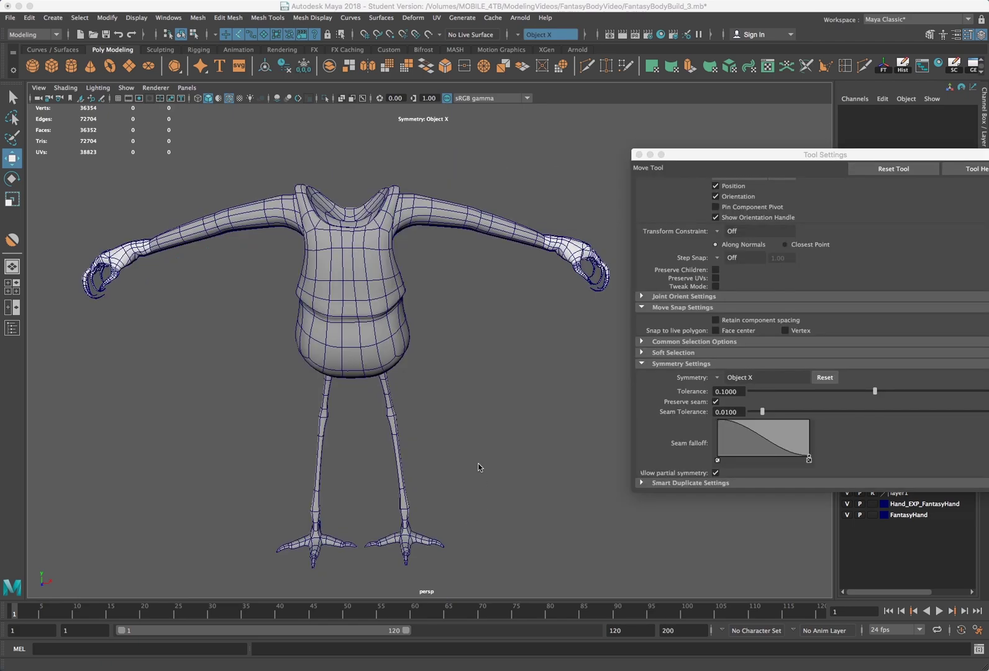
# Frame the whole body from the front and switch its mesh to vertex mode.
pyautogui.moveTo(480, 415)
pyautogui.keyDown('alt'); pyautogui.mouseDown()
pyautogui.moveTo(469, 401)
pyautogui.moveTo(477, 397)
pyautogui.mouseUp(); pyautogui.keyUp('alt')
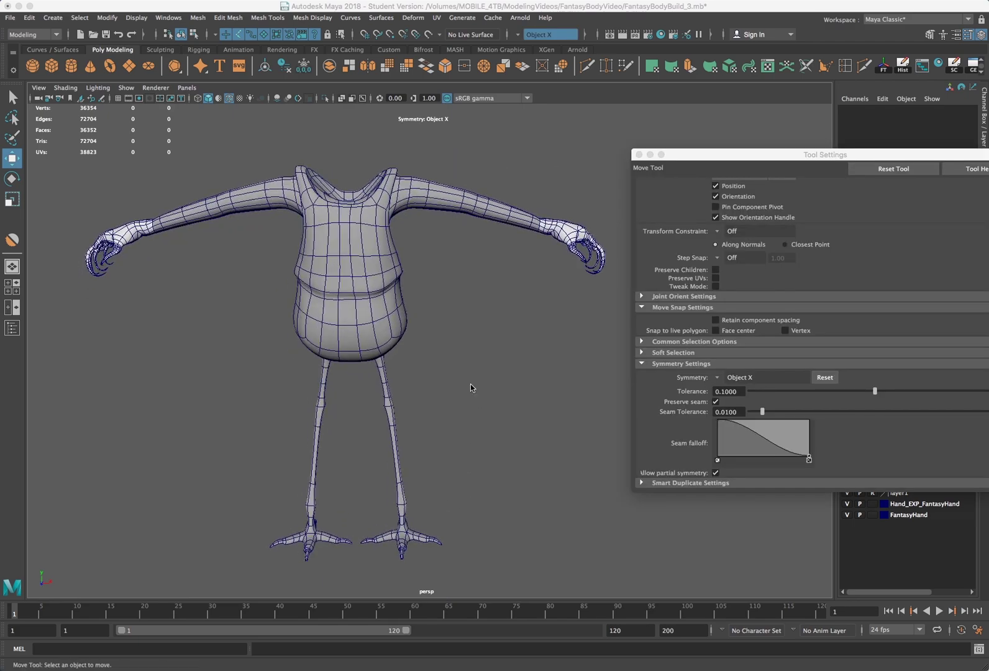
pyautogui.rightClick(370, 251)
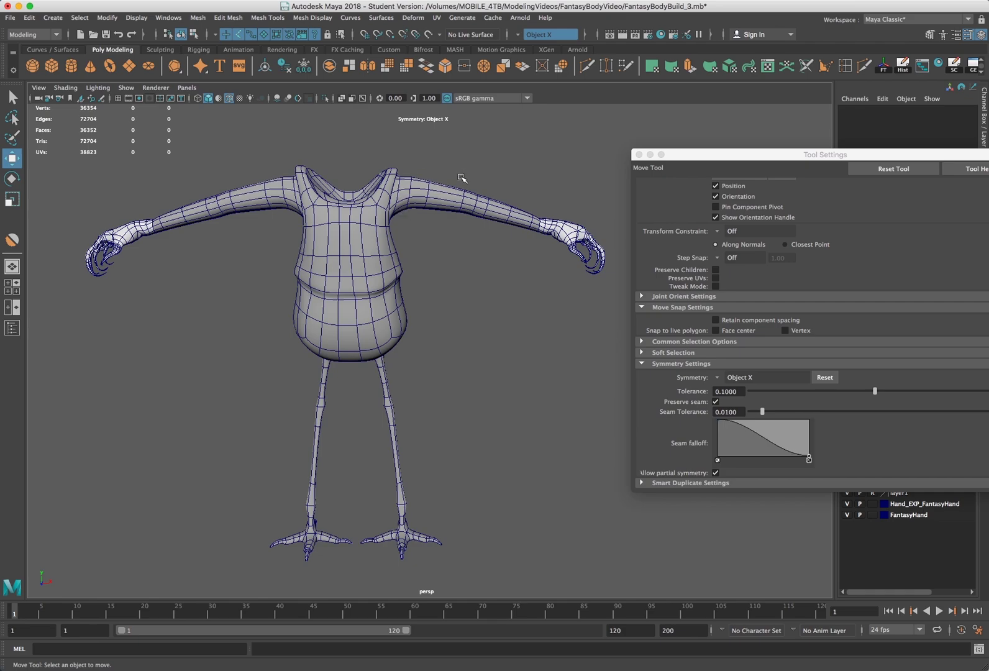
pyautogui.rightClick(409, 202)
pyautogui.moveTo(366, 212); pyautogui.dragTo(322, 212, button='right')
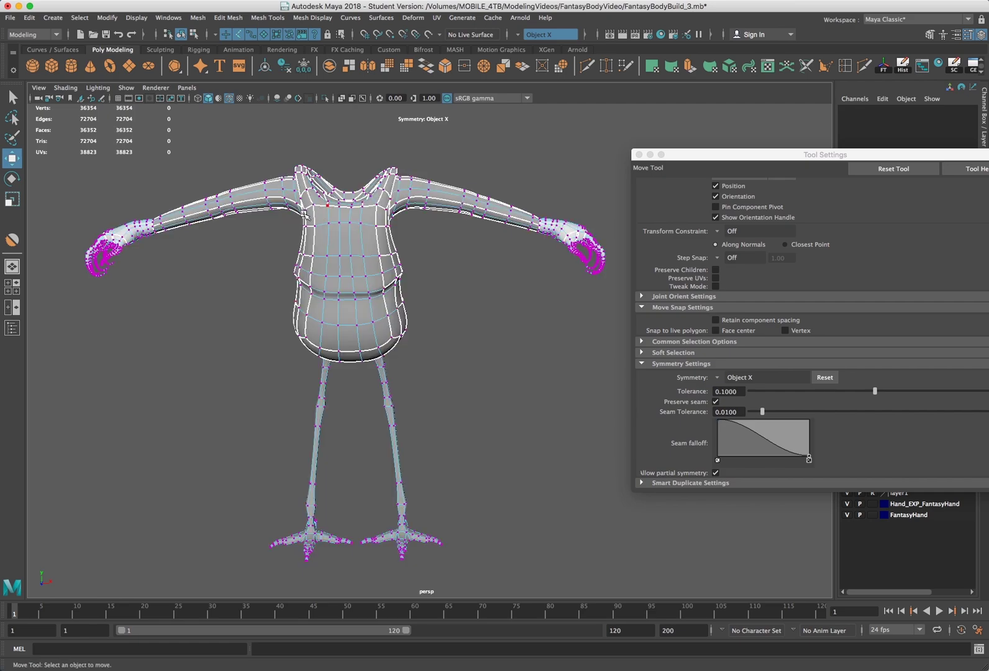
pyautogui.moveTo(585, 215)
pyautogui.mouseDown()
pyautogui.moveTo(552, 230)
pyautogui.moveTo(567, 216)
pyautogui.mouseUp()
# Reopen the Move Tool settings and set the symmetry to Off.
pyautogui.click(634, 154)
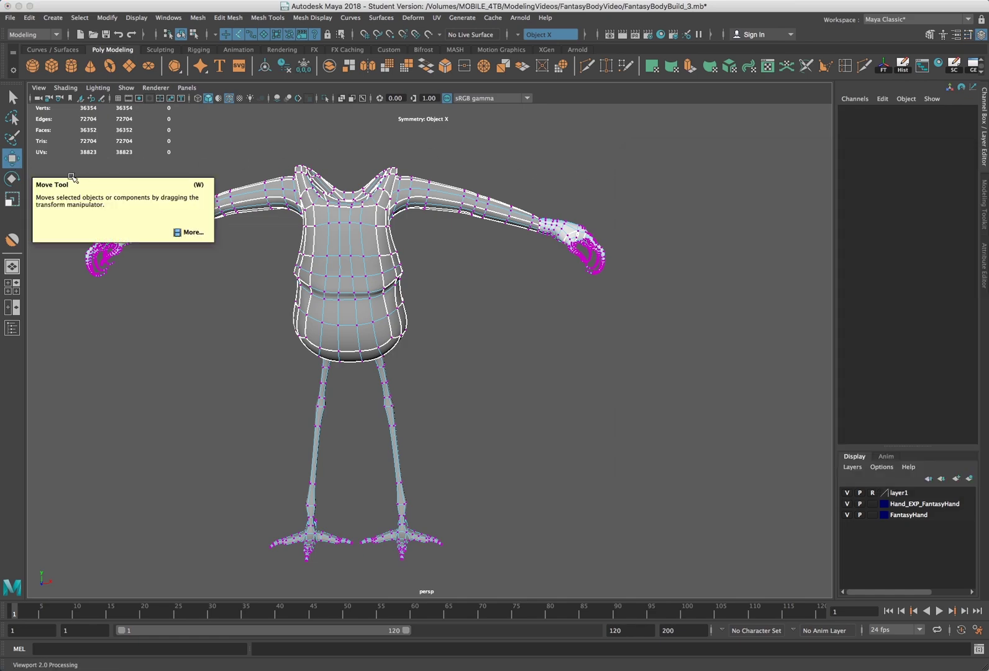
pyautogui.doubleClick(14, 161)
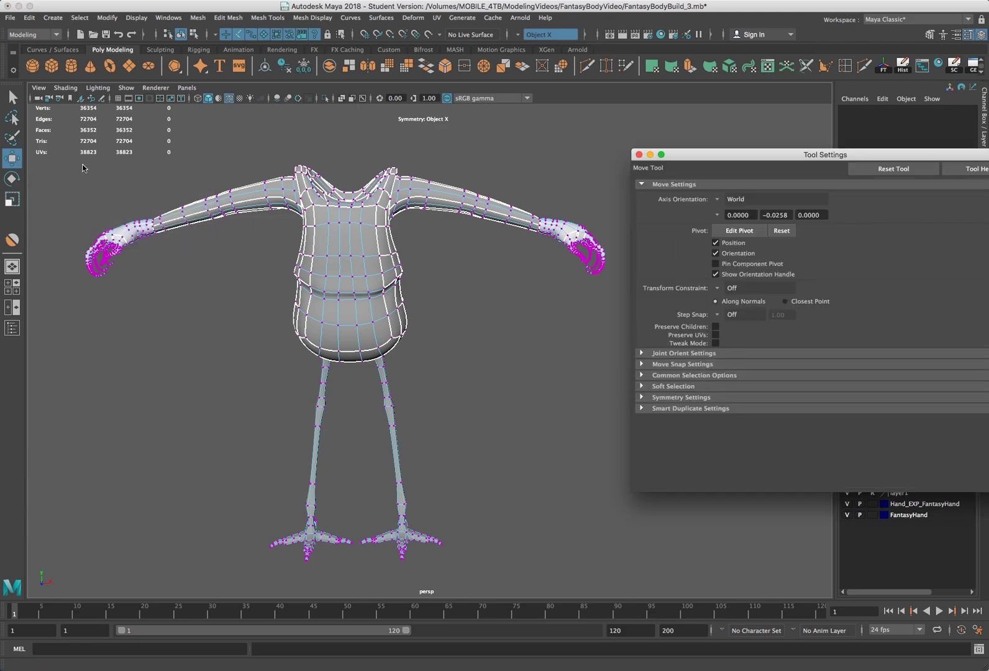
pyautogui.click(641, 365)
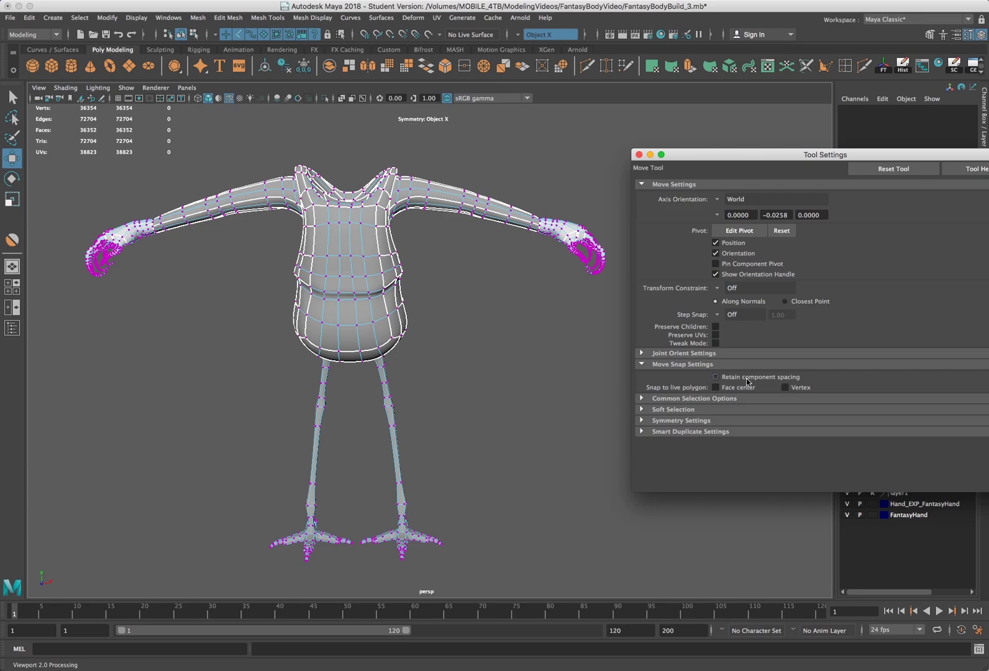
pyautogui.click(643, 365)
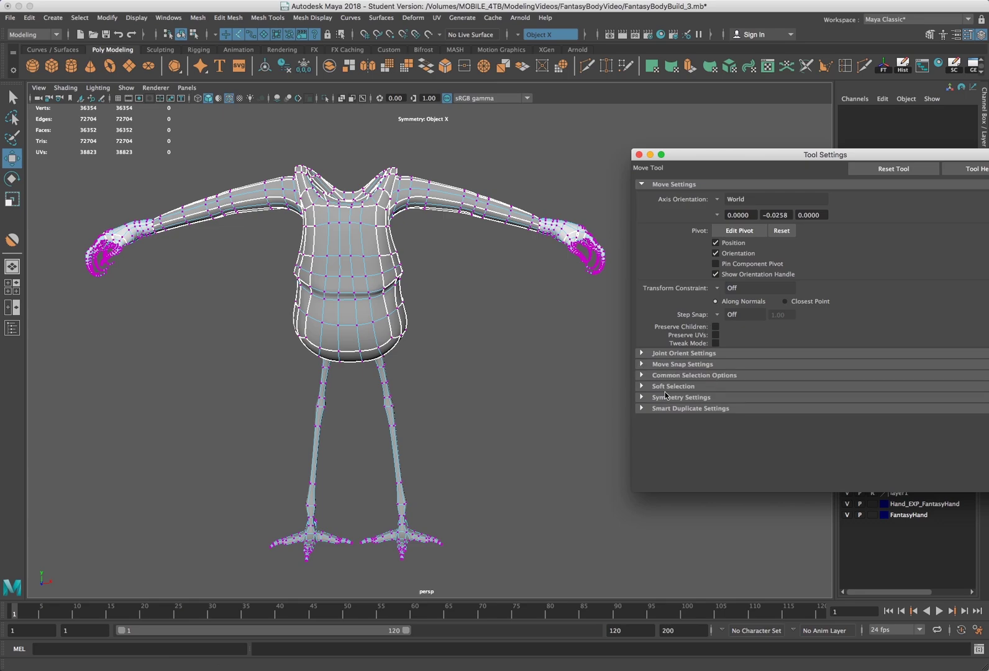
pyautogui.click(644, 397)
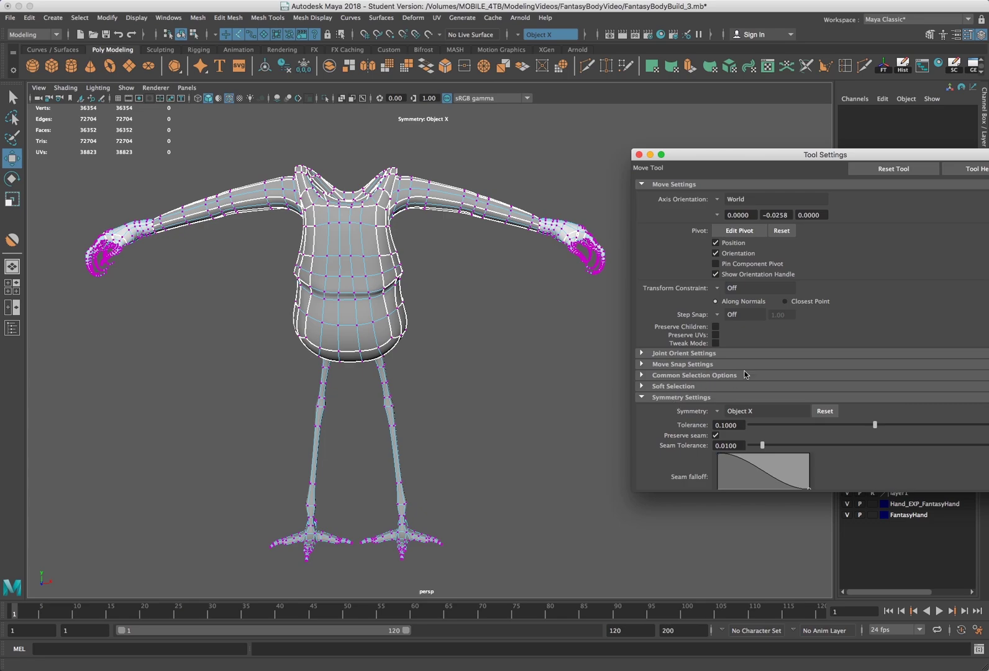
pyautogui.scroll(-1, 784, 360)
pyautogui.click(719, 380)
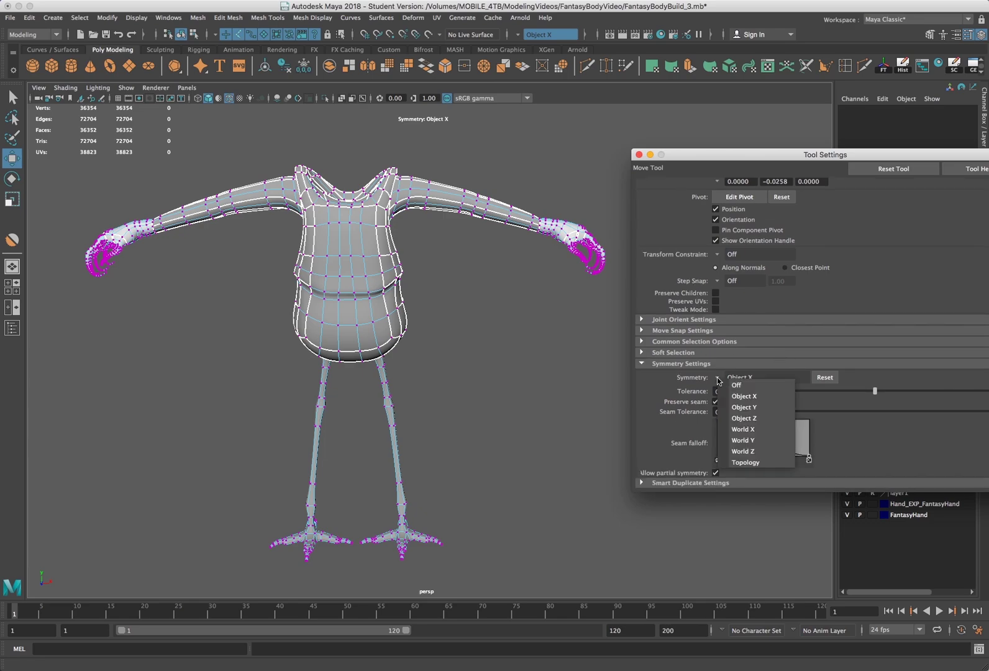
pyautogui.click(727, 386)
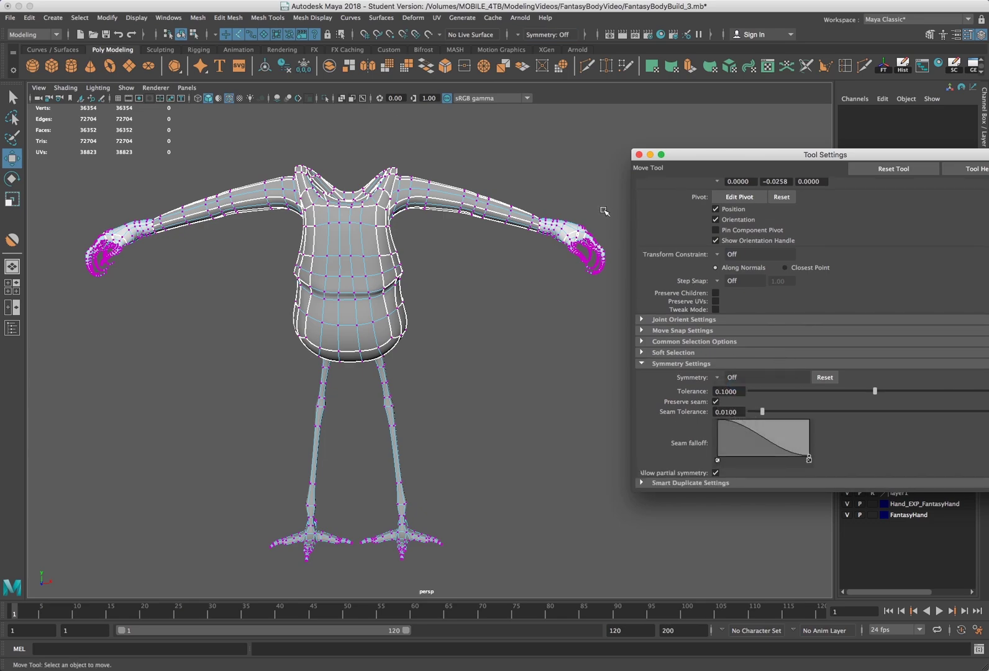
# Try moving vertices on the back of one hand without symmetry, undo the change and clear the selection.
pyautogui.moveTo(602, 214); pyautogui.dragTo(573, 246)
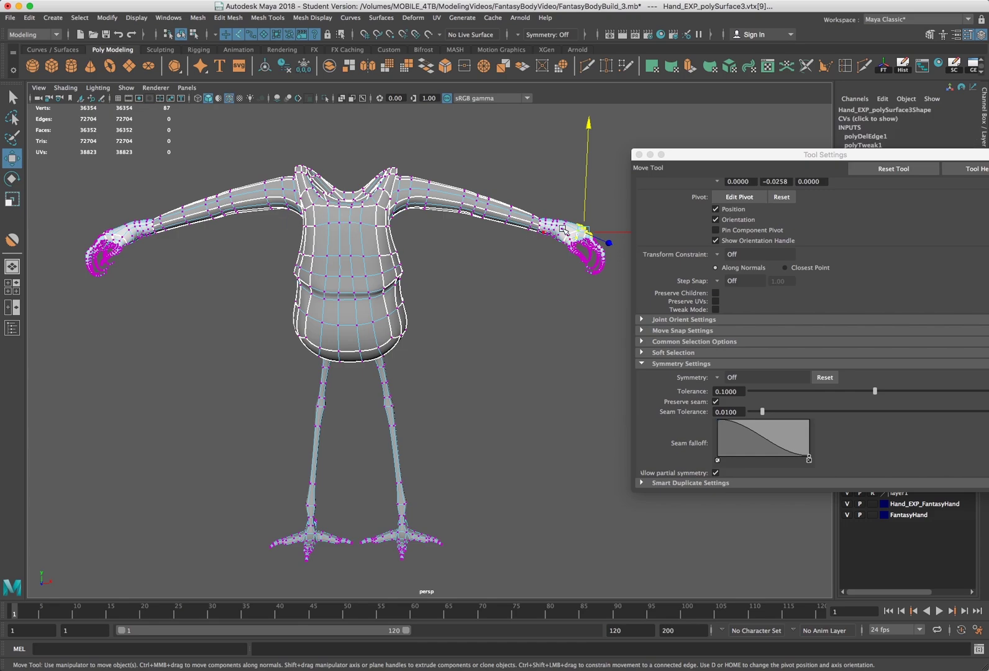
pyautogui.hotkey('ctrl', 'z')
pyautogui.hotkey('shift', 'z')
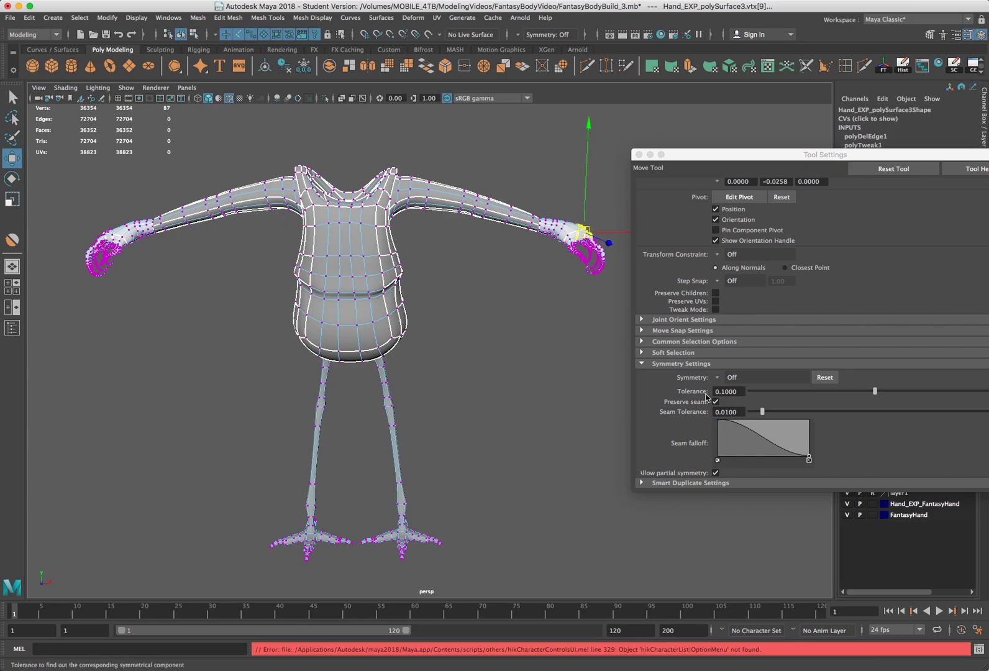
pyautogui.click(610, 382)
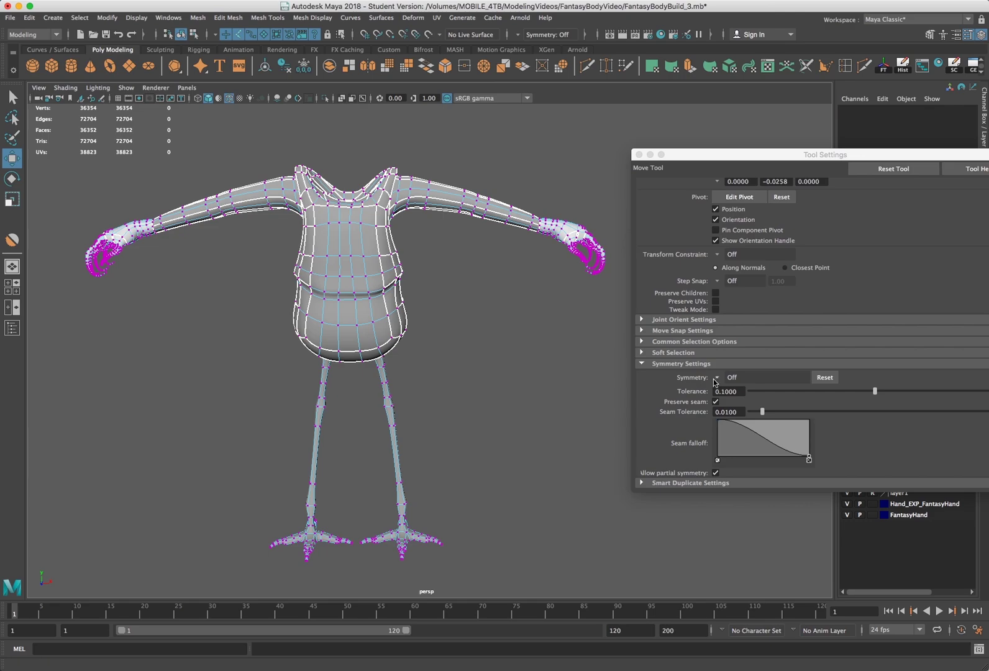
# Set the Move Tool's symmetry to Object X and pull the vertices on the back of the hands upward.
pyautogui.click(718, 378)
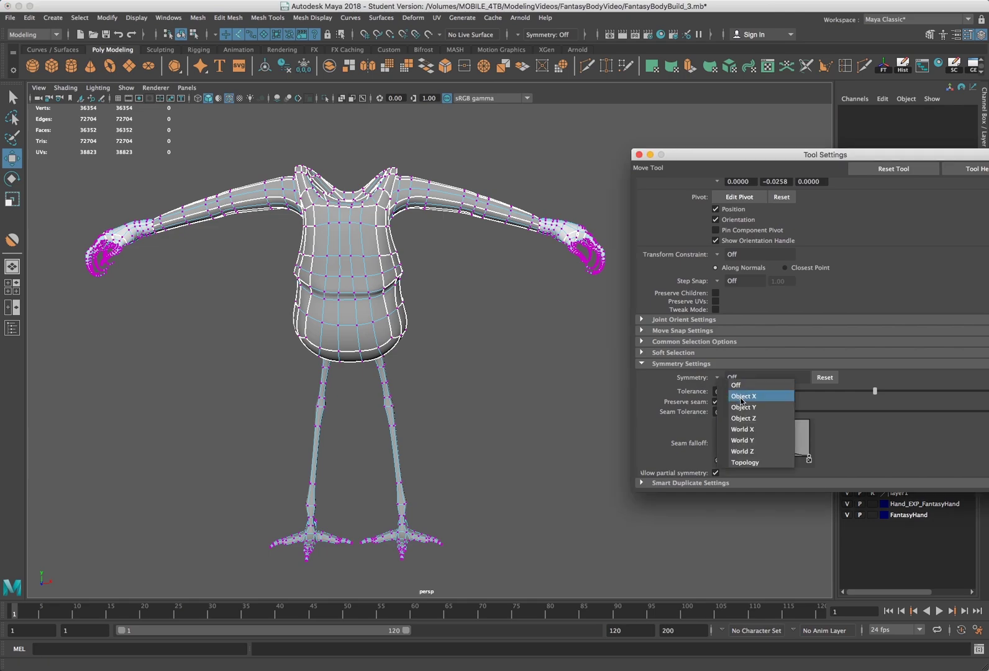
pyautogui.click(741, 399)
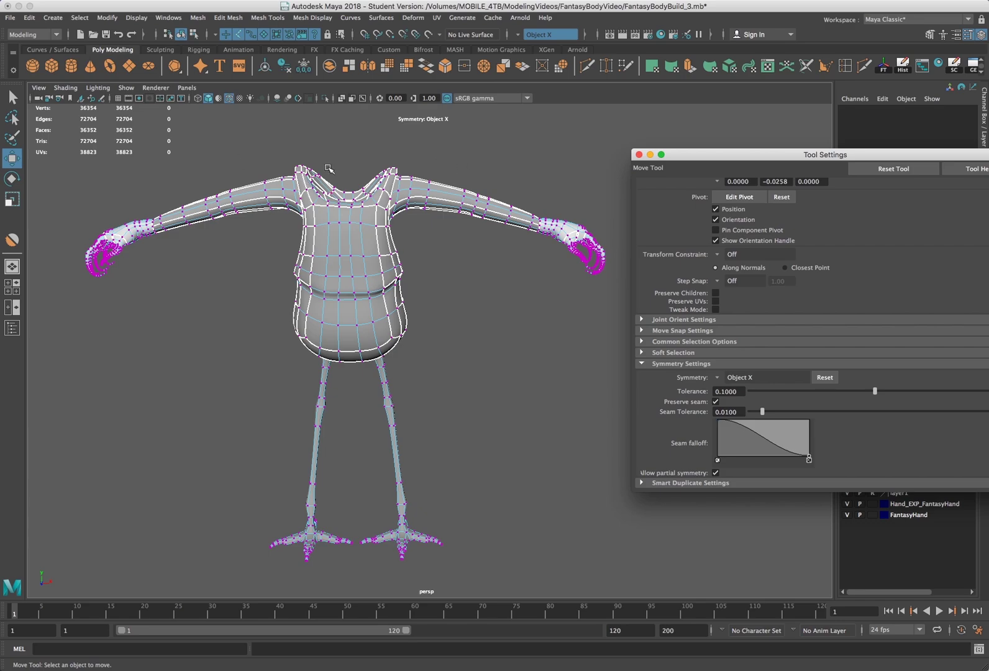
pyautogui.moveTo(593, 207); pyautogui.dragTo(583, 225)
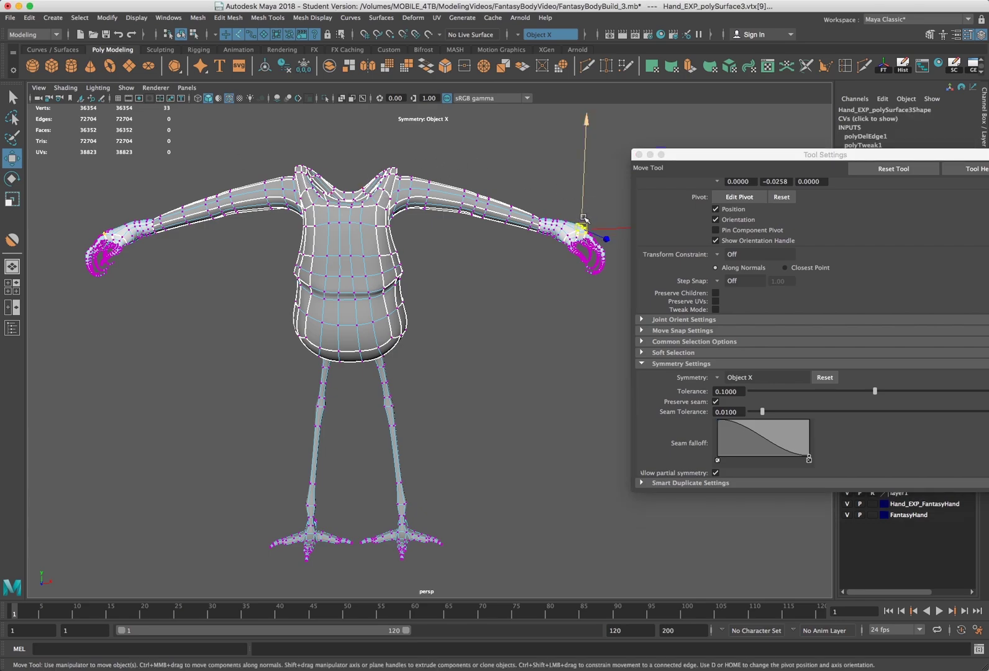
pyautogui.moveTo(566, 217); pyautogui.dragTo(569, 192)
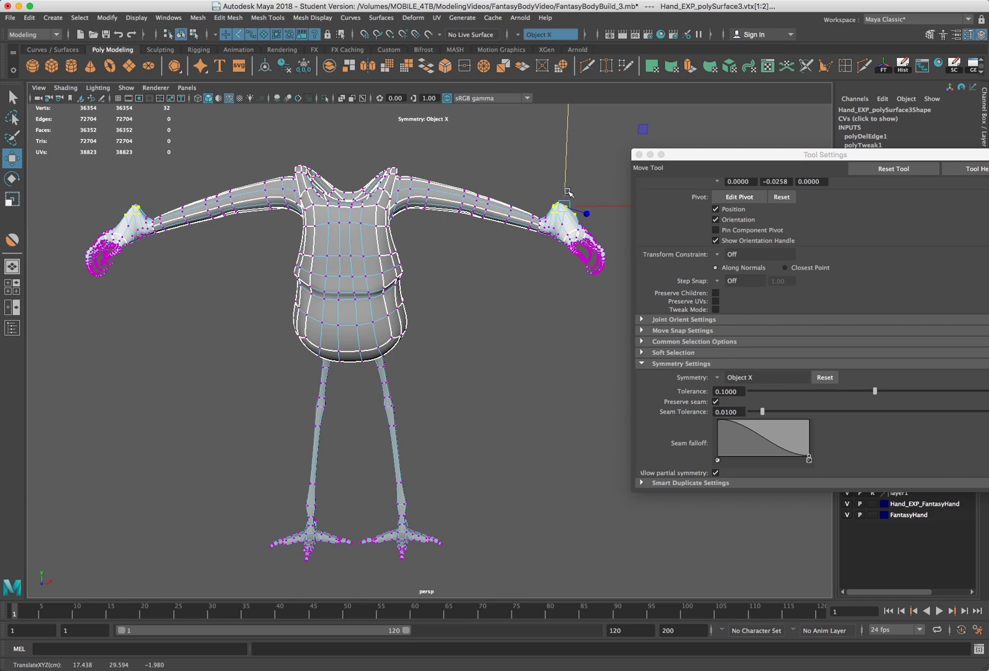
# Undo the upward pull on the hands, try raising the back-of-hand vertices again, undo that and clear the selection.
pyautogui.hotkey('ctrl', 'z')
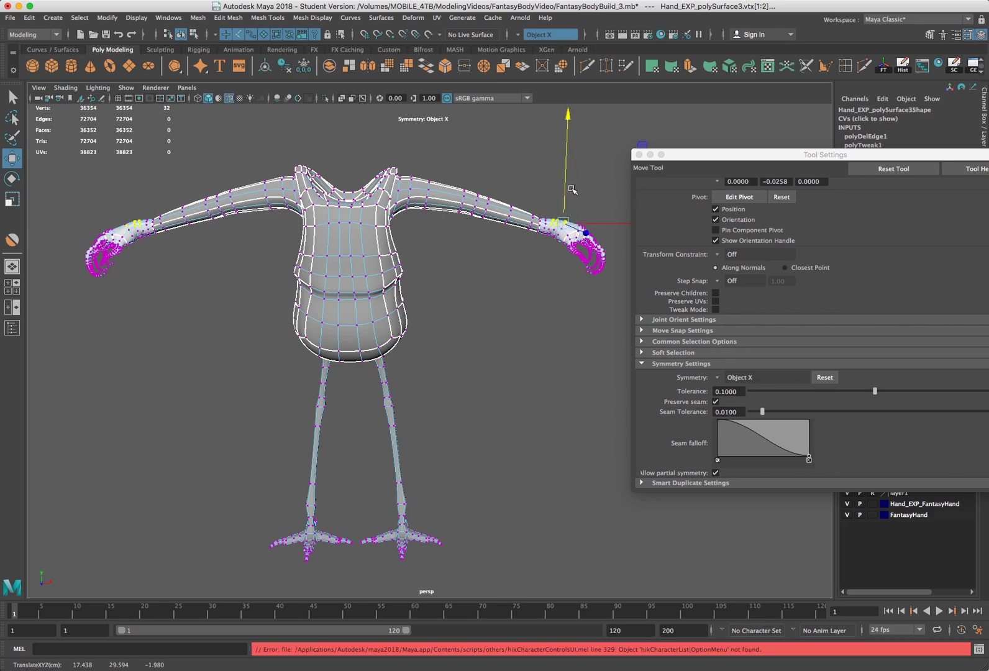
pyautogui.moveTo(665, 155); pyautogui.dragTo(713, 155)
pyautogui.moveTo(634, 177); pyautogui.dragTo(497, 298)
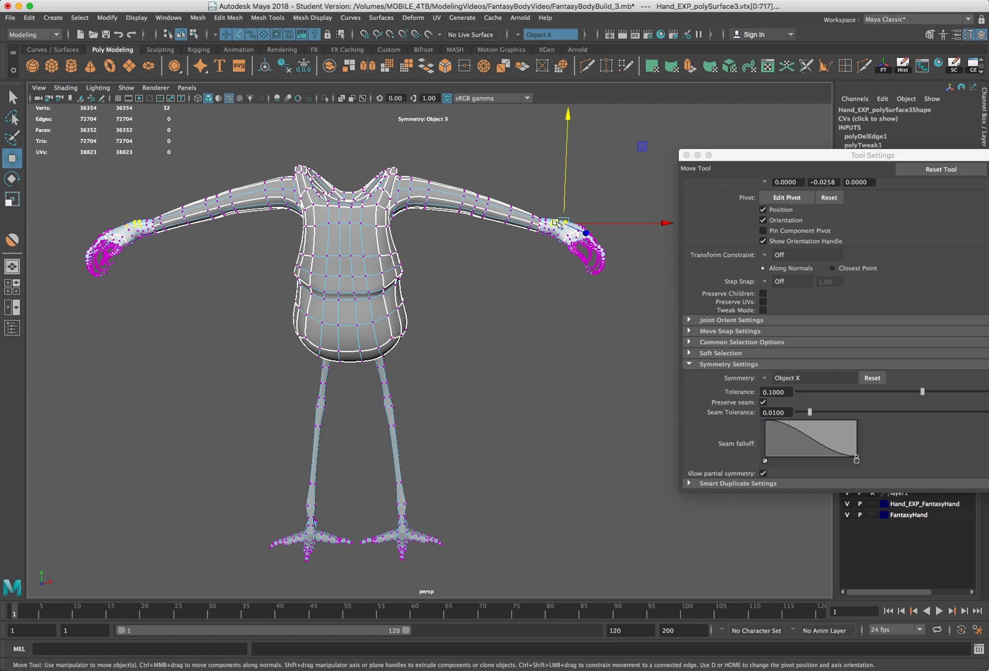
pyautogui.moveTo(557, 203); pyautogui.dragTo(559, 176)
pyautogui.hotkey('ctrl', 'z')
pyautogui.click(533, 195)
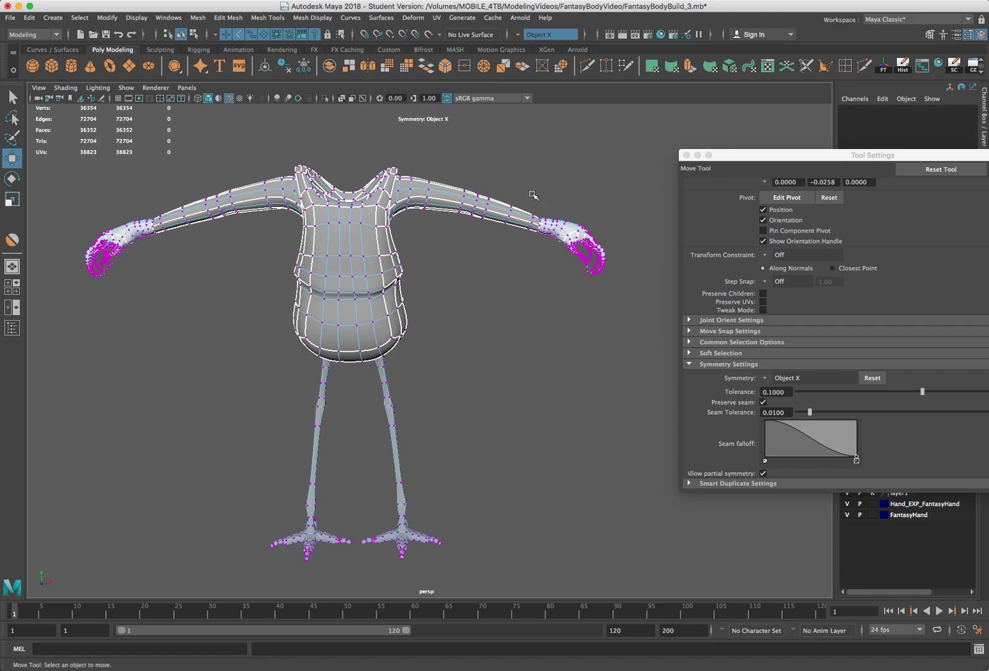
# Turn on soft selection and try moving vertices along the middle of the arms with symmetry.
pyautogui.click(511, 211)
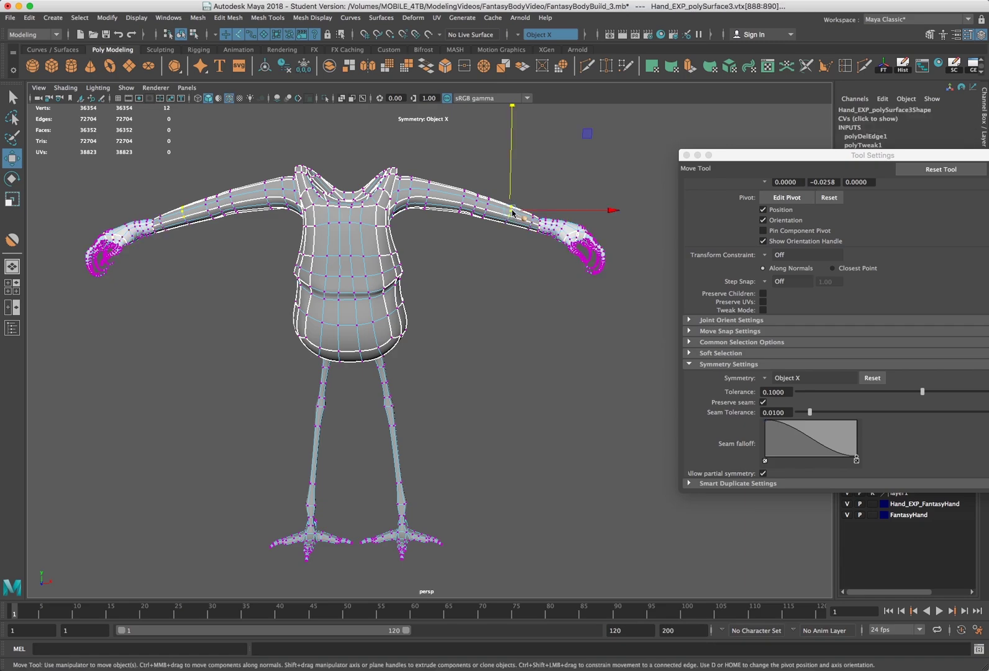
pyautogui.press('b')
pyautogui.moveTo(522, 216); pyautogui.dragTo(451, 232)
pyautogui.press('super+z')
pyautogui.click(515, 188)
pyautogui.moveTo(469, 188); pyautogui.dragTo(475, 174)
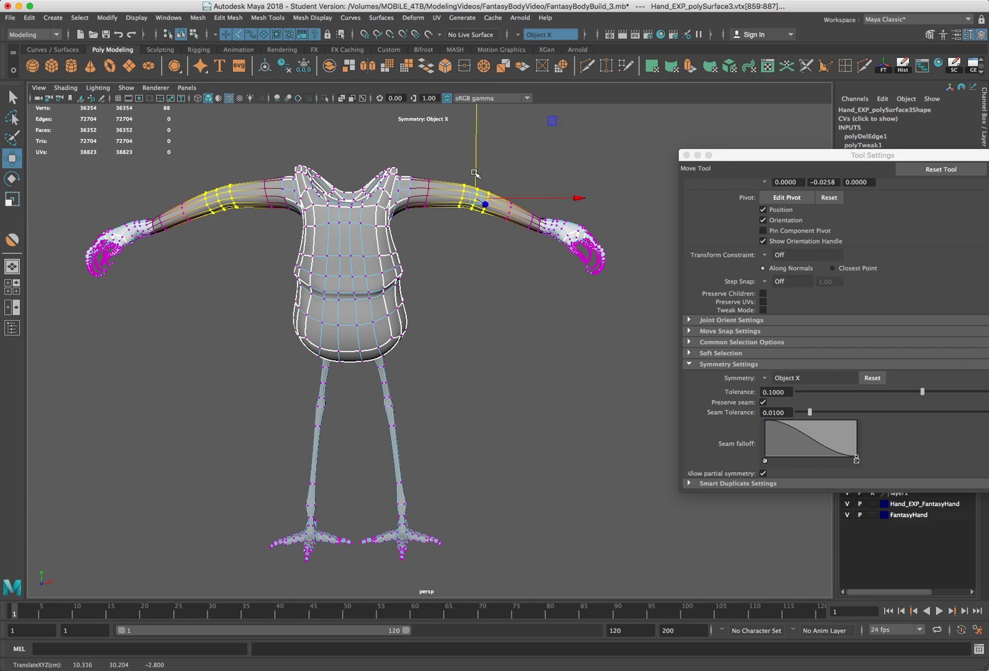
# Try shifting the knee vertices of both legs sideways with soft selection and symmetry.
pyautogui.moveTo(441, 373); pyautogui.dragTo(374, 433)
pyautogui.moveTo(420, 397); pyautogui.dragTo(444, 446)
pyautogui.click(404, 399)
pyautogui.moveTo(407, 398); pyautogui.dragTo(438, 409)
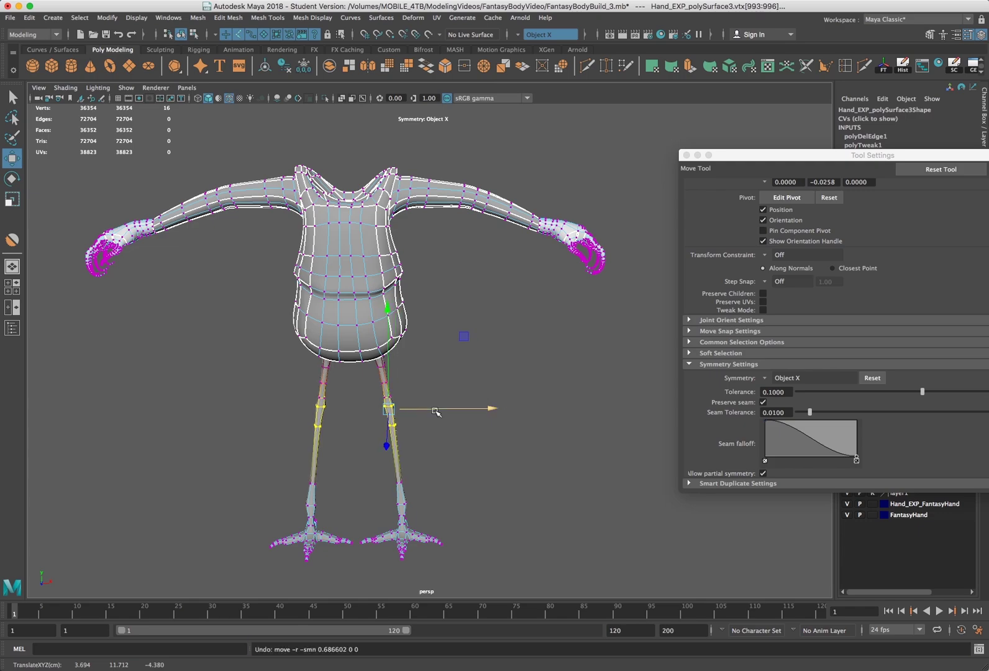
# Examine the symmetry options available in the Move Tool settings.
pyautogui.moveTo(783, 155); pyautogui.dragTo(614, 156)
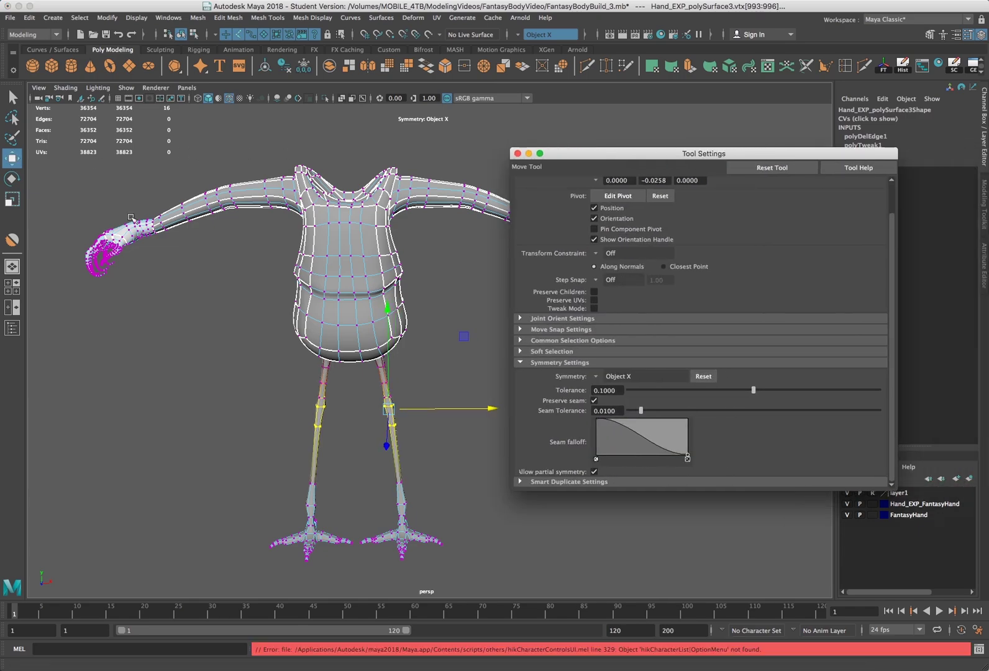
pyautogui.click(597, 376)
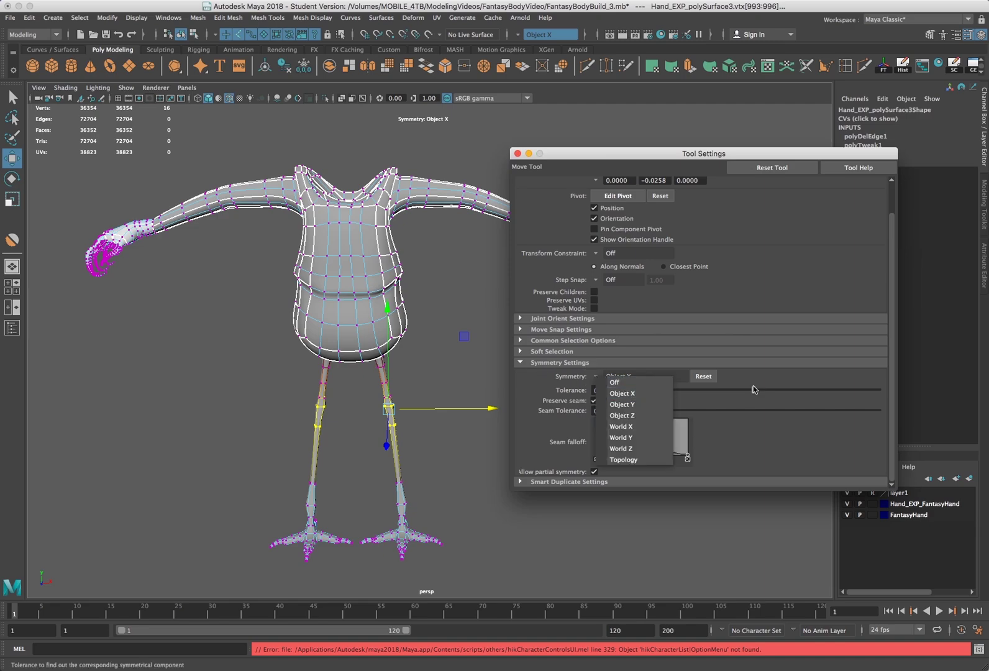
pyautogui.click(802, 387)
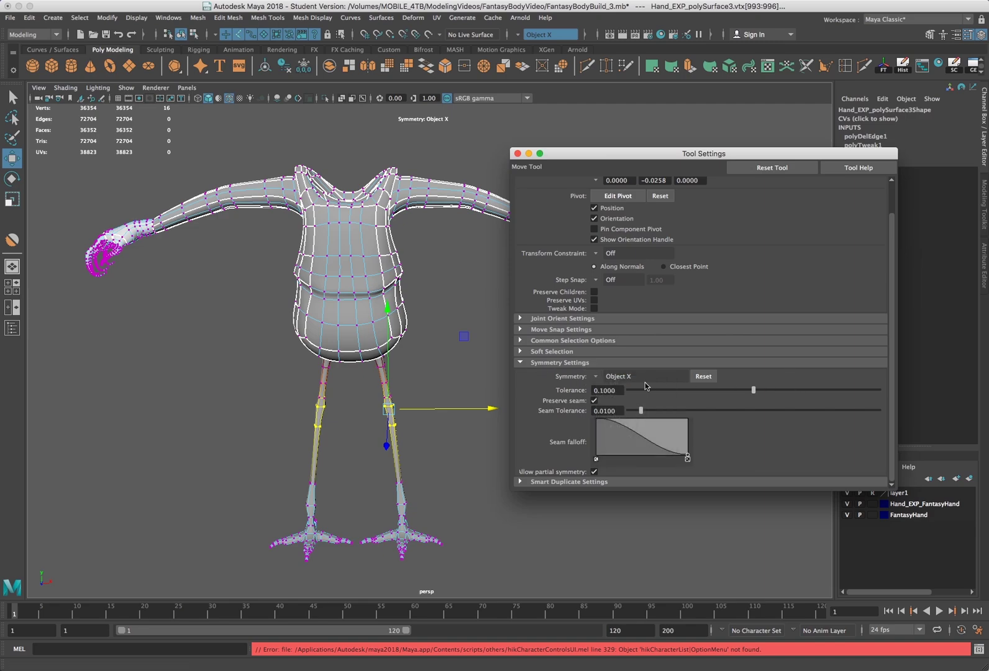
pyautogui.click(598, 378)
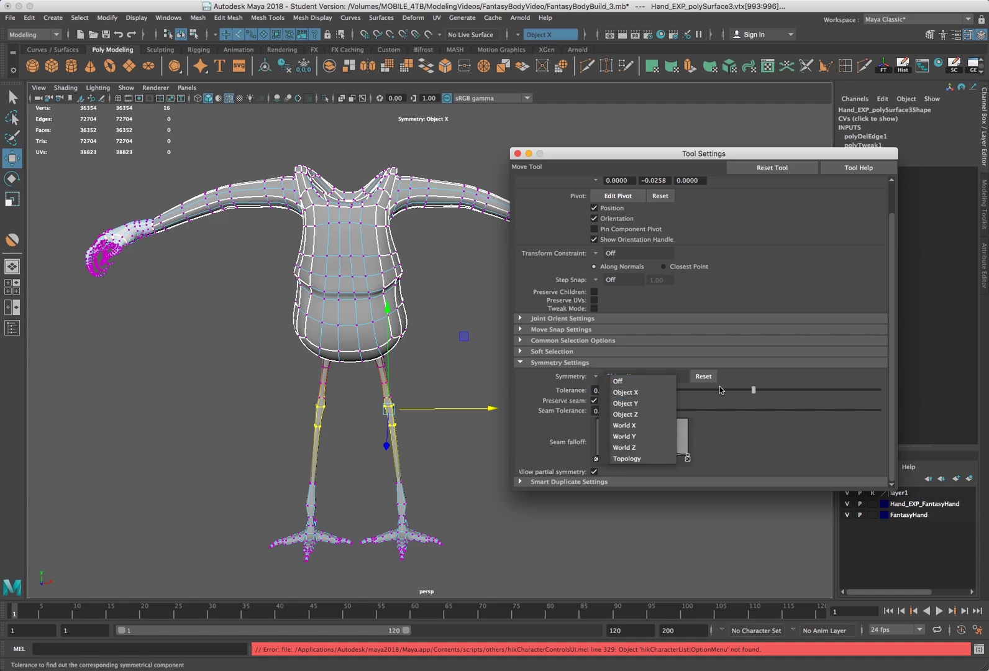
pyautogui.click(776, 377)
pyautogui.moveTo(651, 155); pyautogui.dragTo(791, 145)
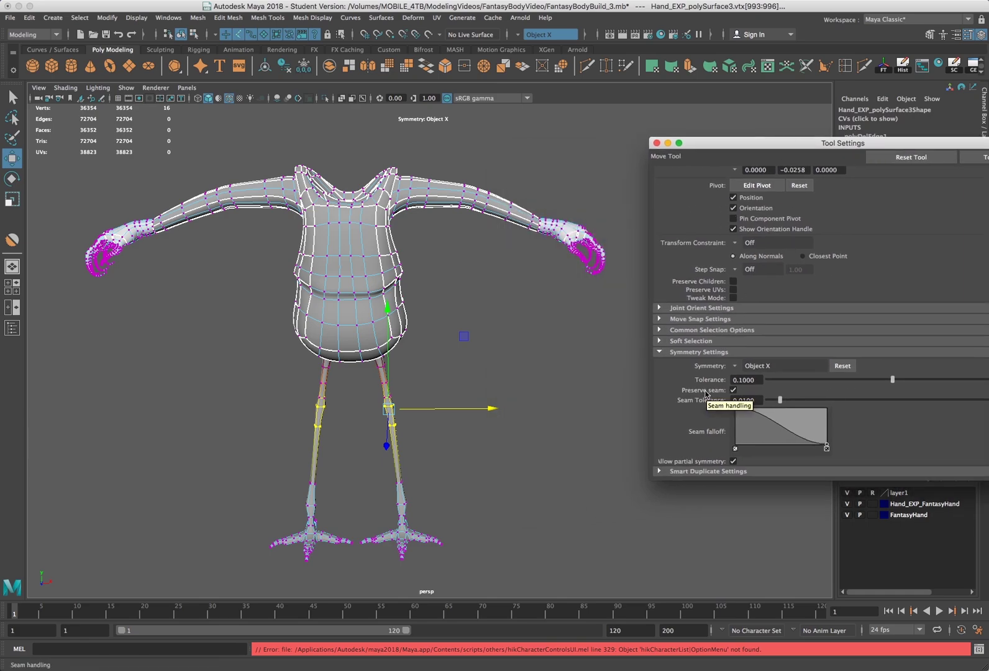
# Select the vertices on the backs of the hands, reduce the soft selection falloff and raise them slightly.
pyautogui.click(559, 221)
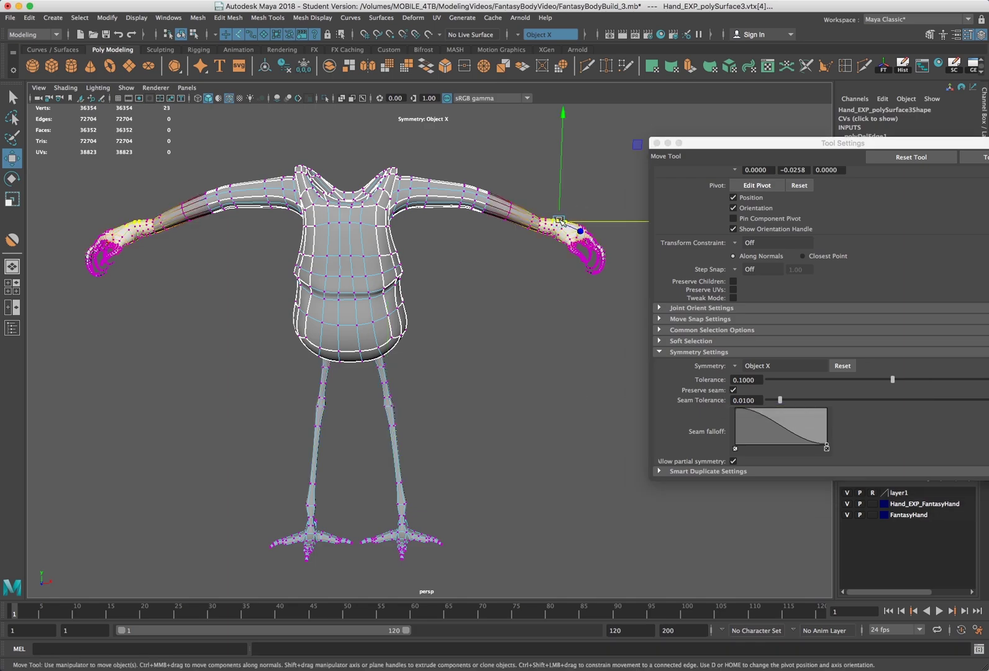
pyautogui.moveTo(561, 210); pyautogui.dragTo(517, 232)
pyautogui.press('b')
pyautogui.moveTo(562, 205); pyautogui.dragTo(562, 202)
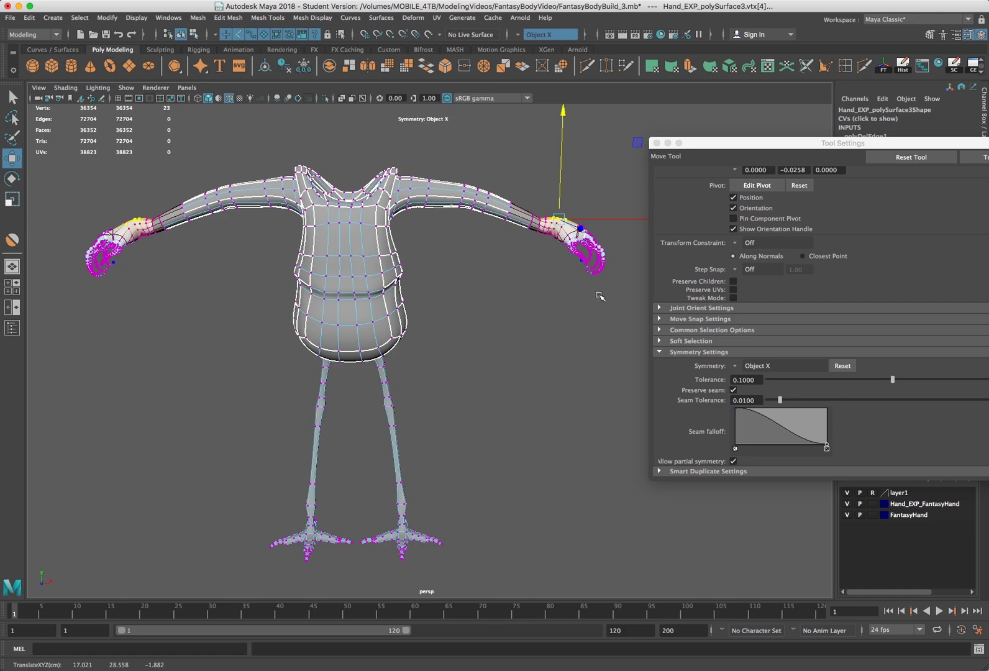
# Try moving the tip vertices of one finger sideways, undo the move and adjust the soft selection falloff.
pyautogui.scroll(5, 599, 286)
pyautogui.keyDown('alt'); pyautogui.moveTo(599, 287); pyautogui.dragTo(267, 463, button='middle'); pyautogui.keyUp('alt')
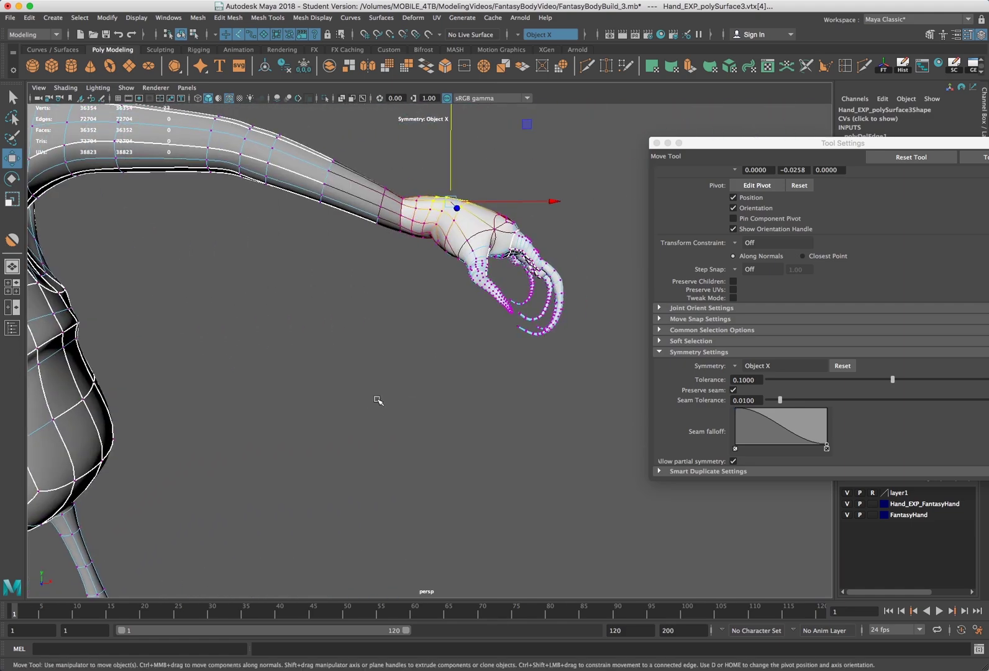
pyautogui.scroll(3, 398, 388)
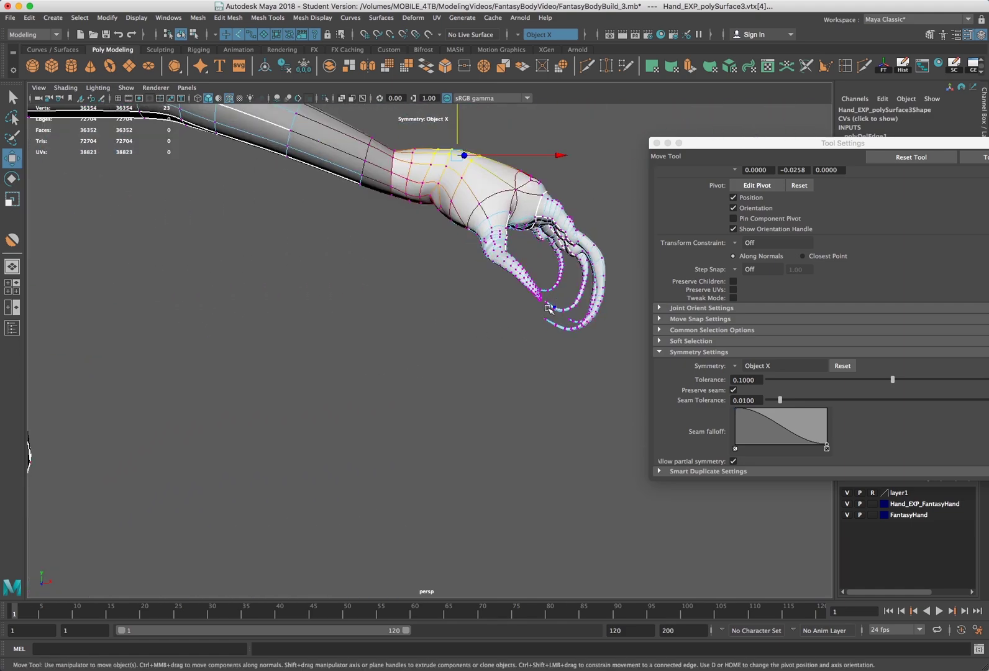
pyautogui.click(551, 306)
pyautogui.moveTo(552, 307)
pyautogui.mouseDown()
pyautogui.moveTo(524, 312)
pyautogui.moveTo(557, 307)
pyautogui.mouseUp()
pyautogui.press('super+z')
pyautogui.press('b')
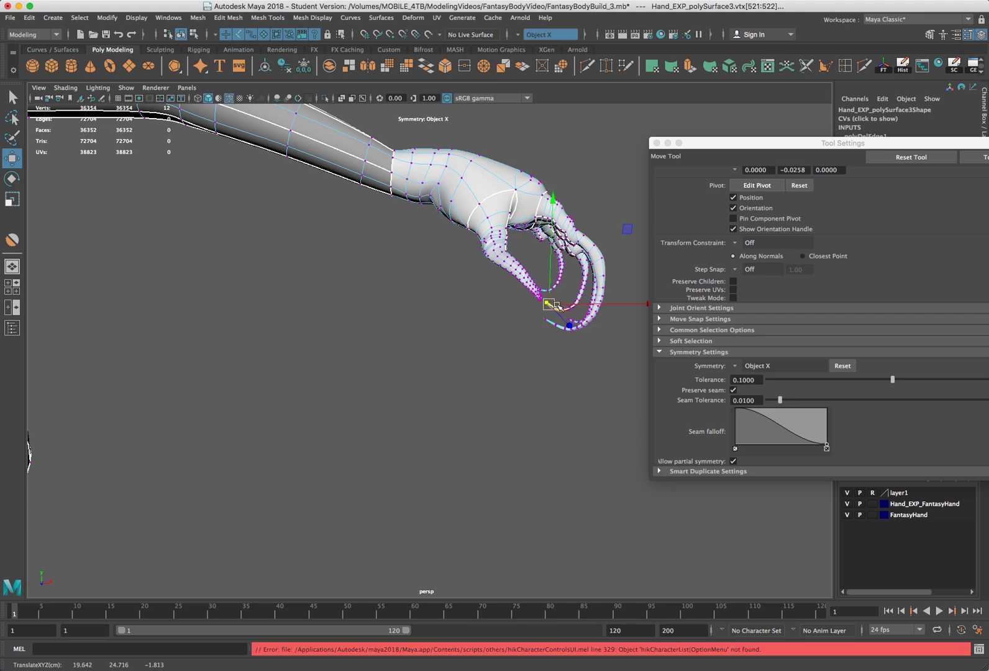
# Examine the fingertip vertices selected on one hand and their mirrored counterparts on the other hand.
pyautogui.scroll(-4, 541, 310)
pyautogui.scroll(4, 528, 310)
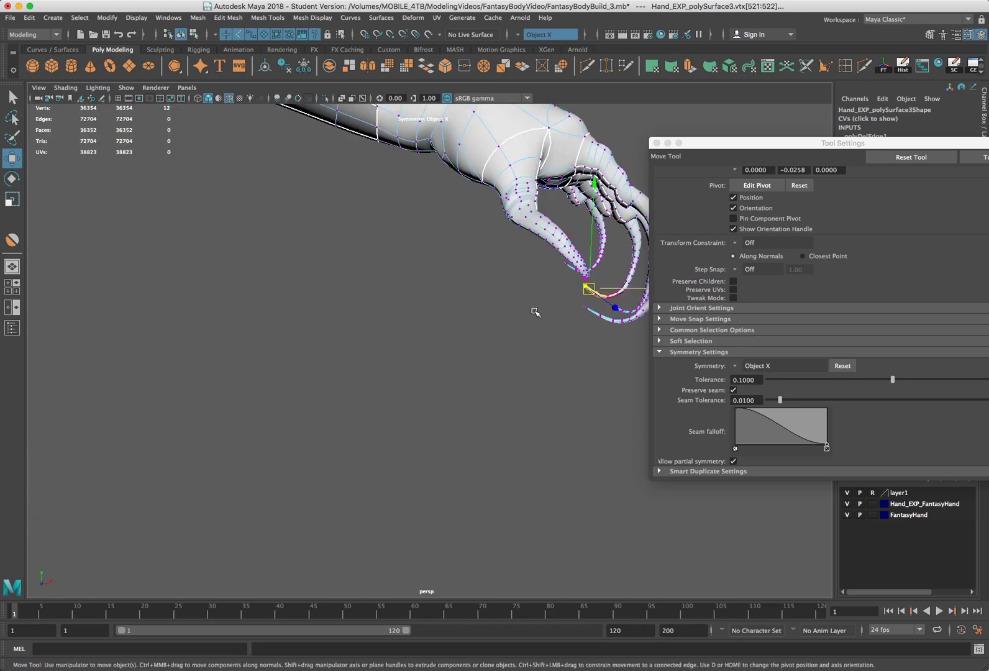
pyautogui.scroll(-5, 329, 323)
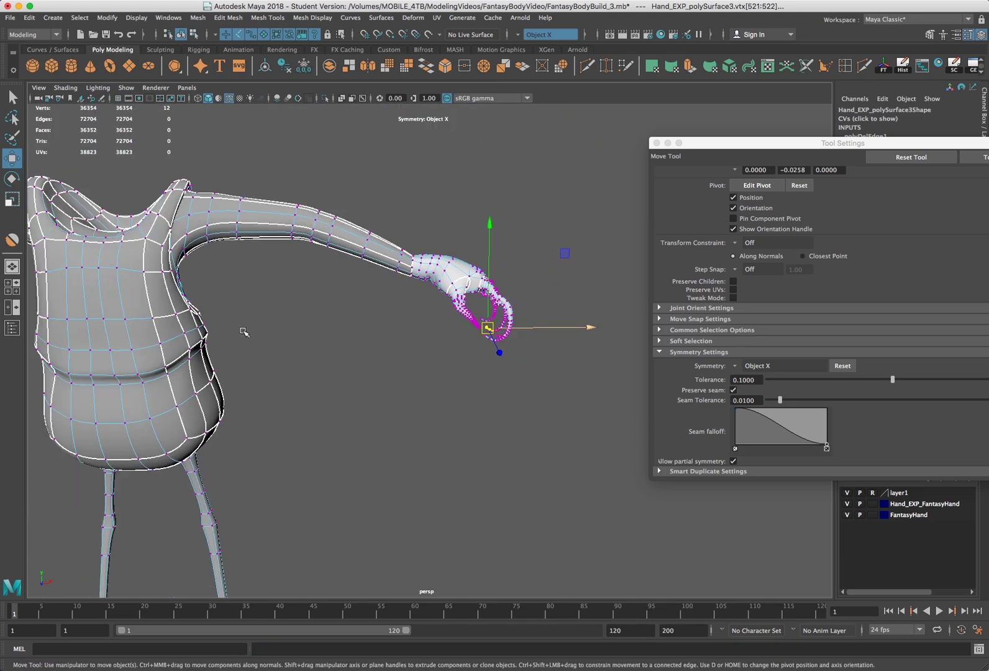
pyautogui.press('f')
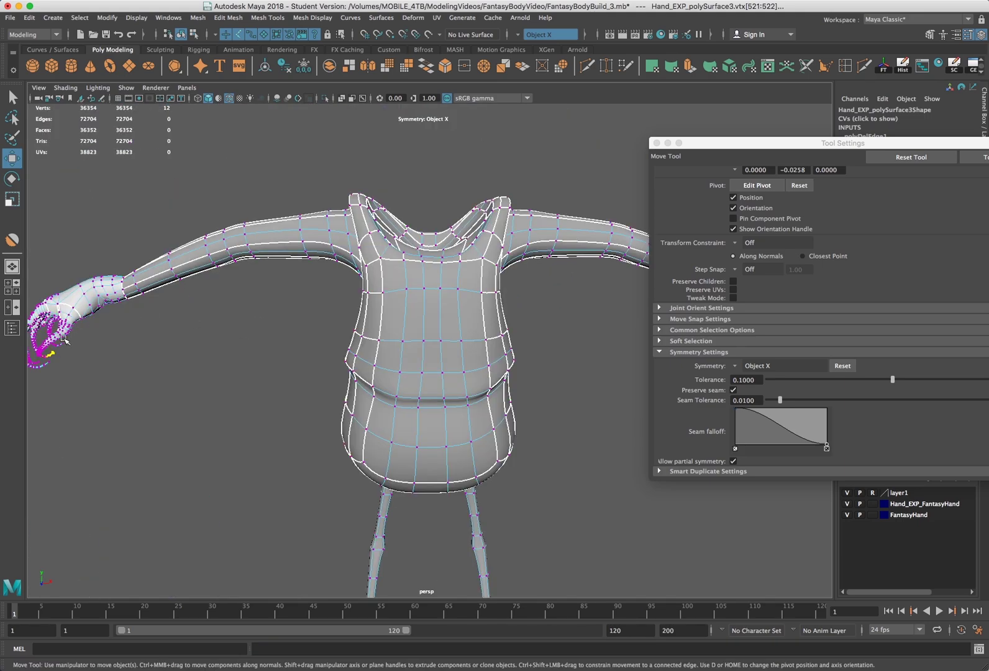
pyautogui.scroll(3, 64, 337)
pyautogui.scroll(-3, 84, 331)
pyautogui.scroll(2, 46, 353)
pyautogui.keyDown('alt'); pyautogui.moveTo(208, 350); pyautogui.dragTo(268, 358, button='middle'); pyautogui.keyUp('alt')
pyautogui.keyDown('alt'); pyautogui.moveTo(268, 358); pyautogui.dragTo(204, 367); pyautogui.keyUp('alt')
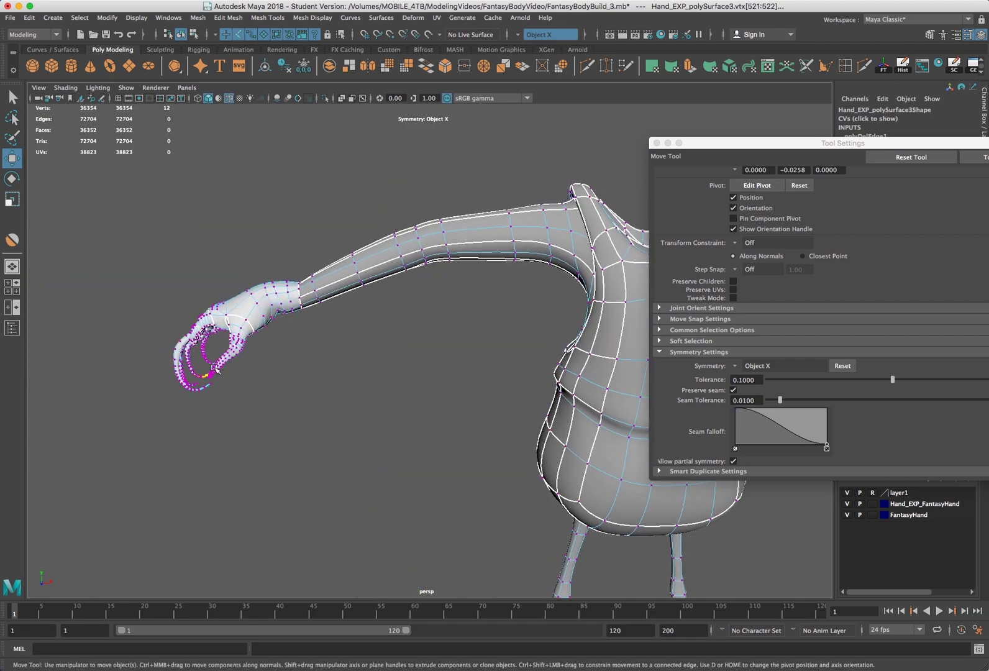
pyautogui.scroll(3, 201, 366)
pyautogui.scroll(-4, 438, 405)
pyautogui.scroll(1, 499, 388)
pyautogui.keyDown('alt'); pyautogui.moveTo(483, 385); pyautogui.dragTo(333, 313, button='middle'); pyautogui.keyUp('alt')
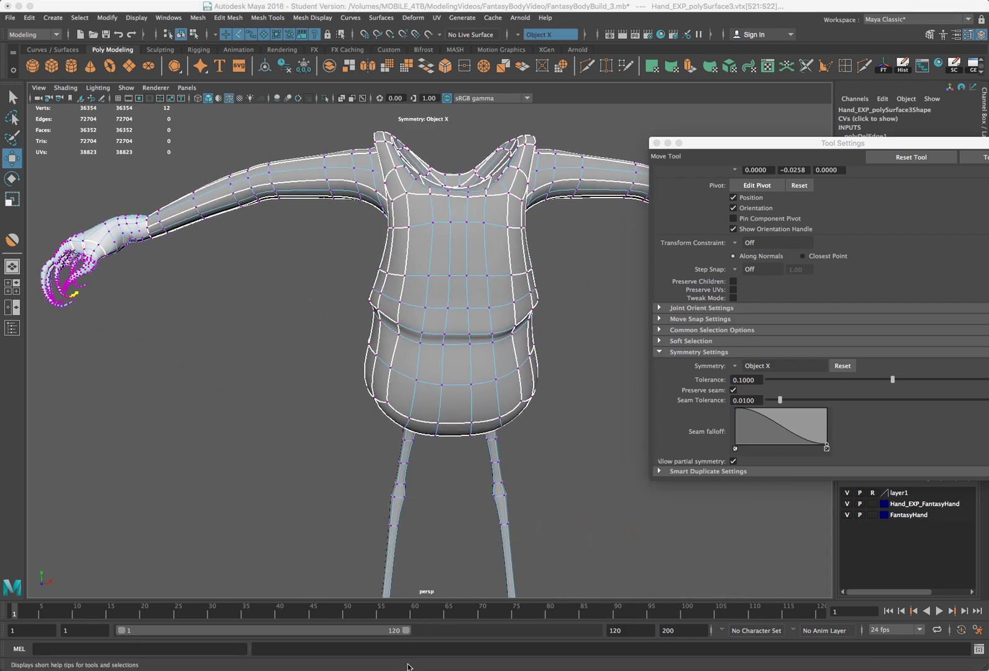
# Try adjusting the vertices at the tops of the shoulders with soft selection and undo the changes.
pyautogui.moveTo(548, 132); pyautogui.dragTo(519, 136)
pyautogui.press('super+z')
pyautogui.press('b')
pyautogui.press('super+z')
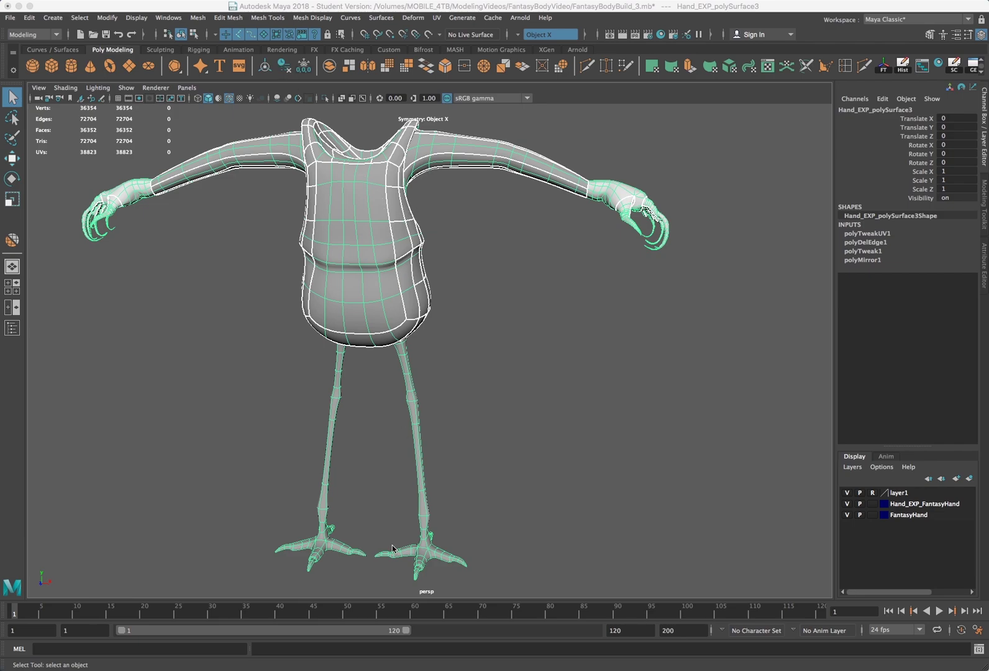
# Open the Sculpting Tools as a floating palette and bring up the Relax Tool's settings.
pyautogui.click(279, 20)
pyautogui.moveTo(317, 178)
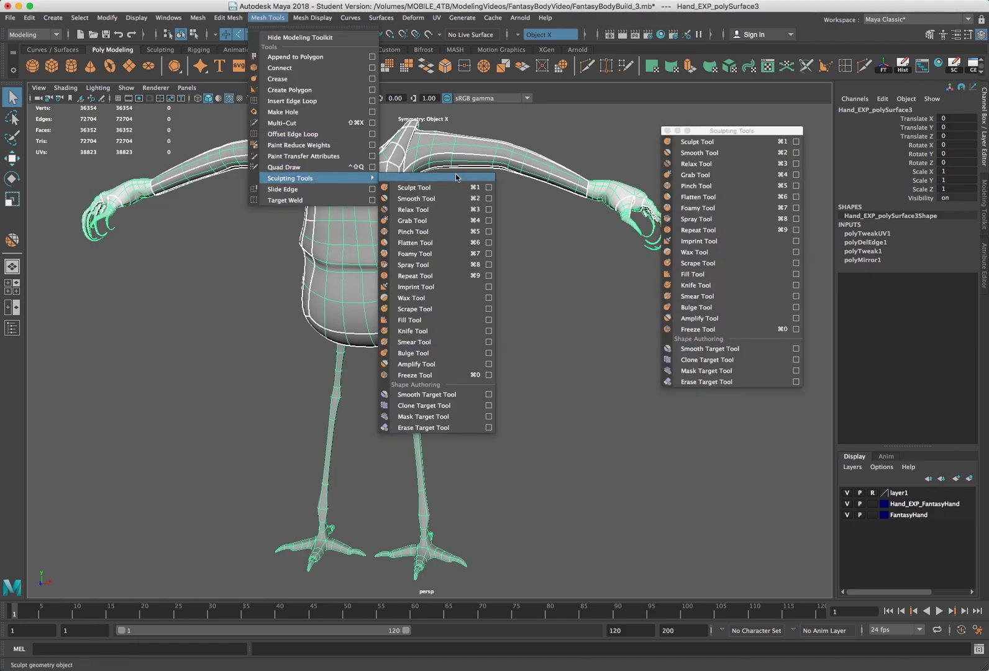
pyautogui.moveTo(724, 130); pyautogui.dragTo(737, 140)
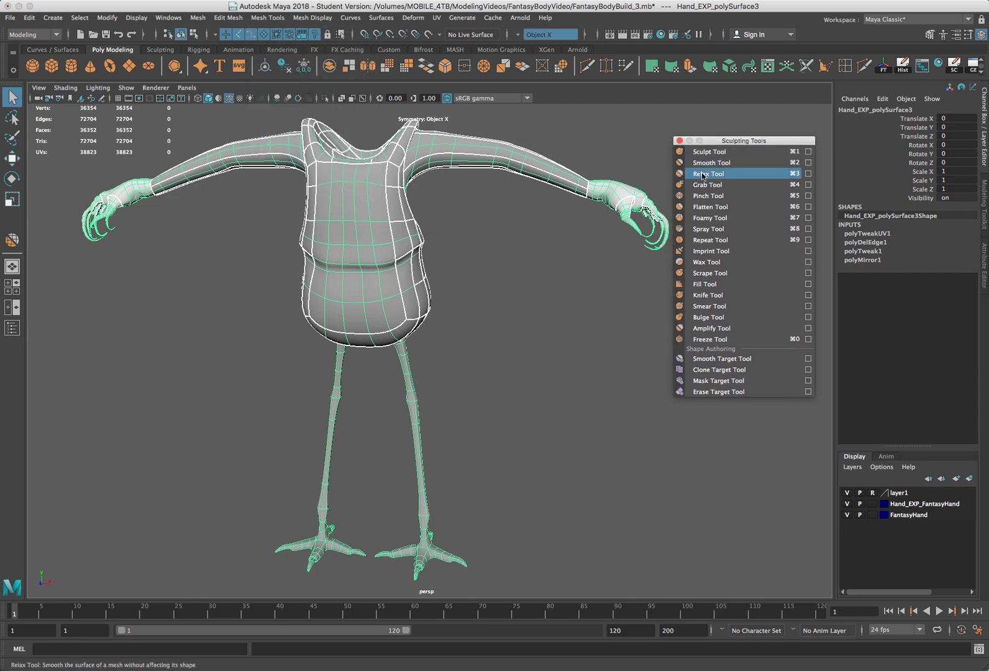
pyautogui.click(808, 176)
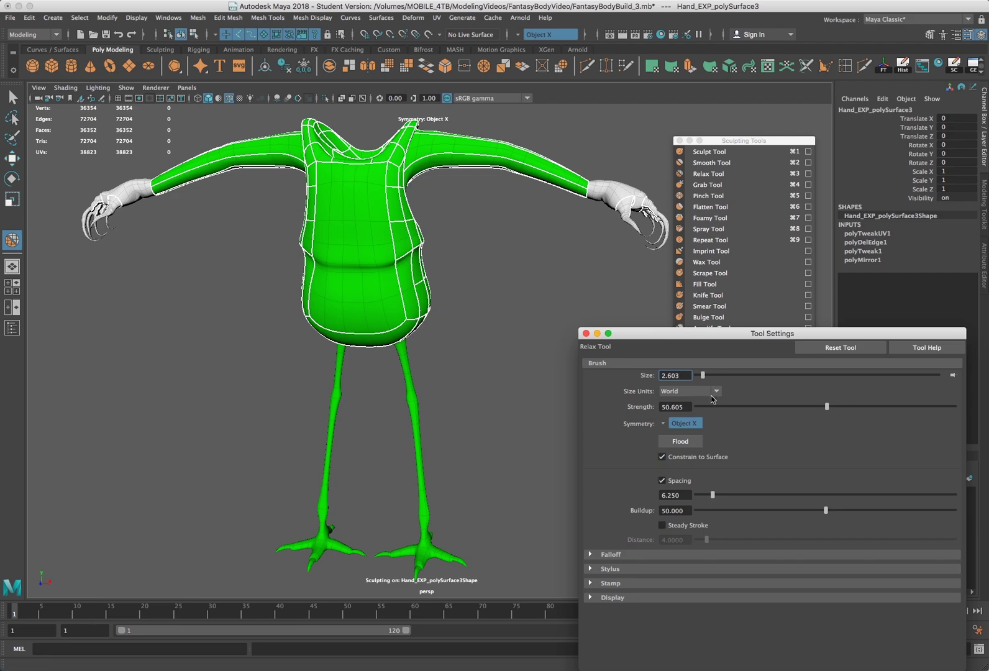
# Switch the Relax Tool's symmetry to Off and back to Object X, and set its strength to 85.408.
pyautogui.click(662, 425)
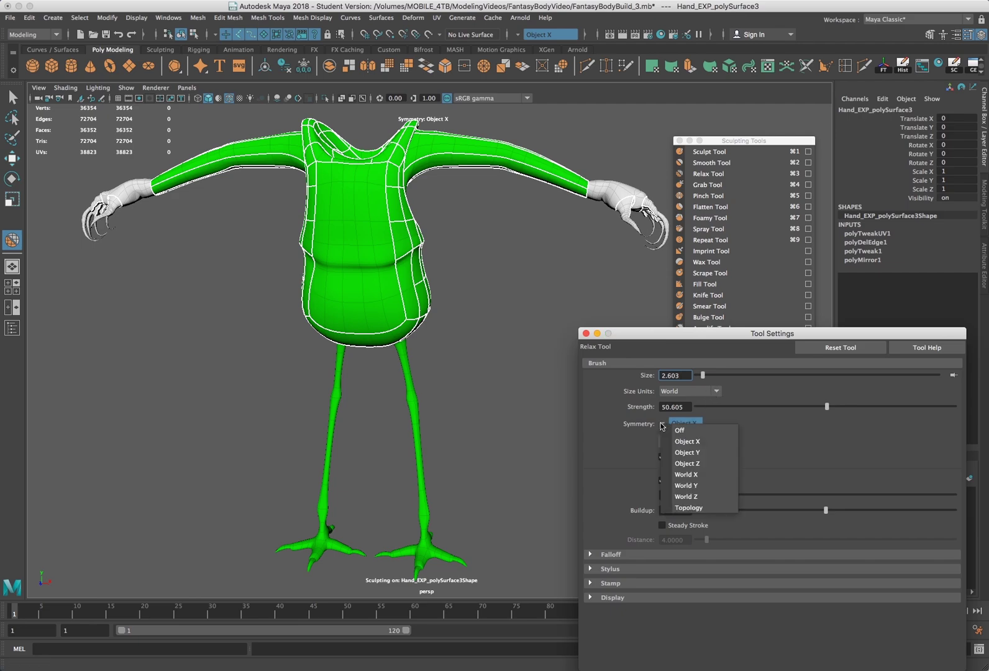
pyautogui.click(681, 432)
pyautogui.click(662, 423)
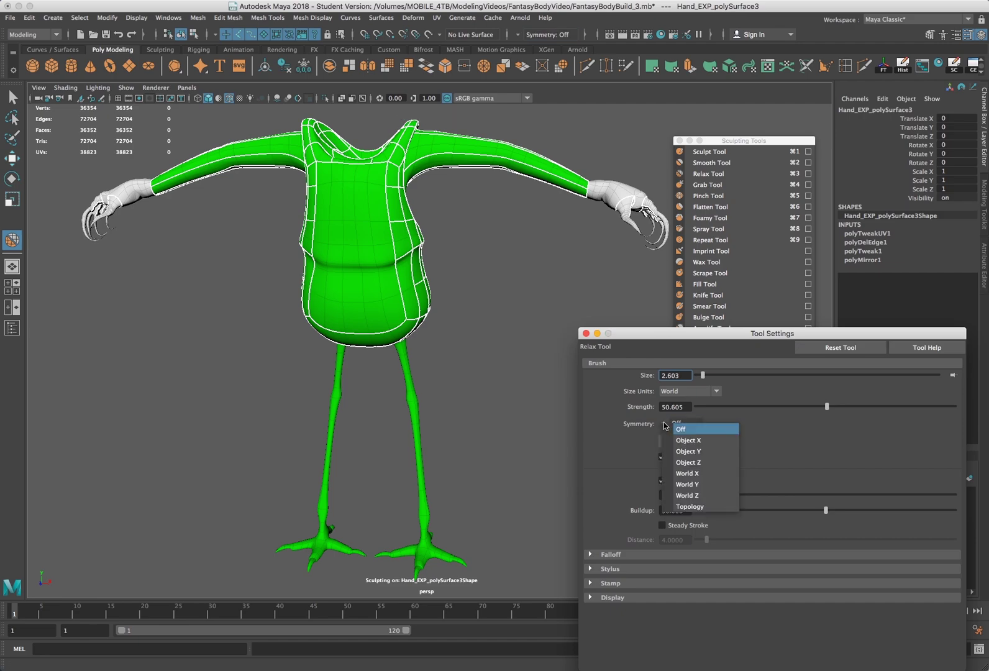
pyautogui.click(687, 440)
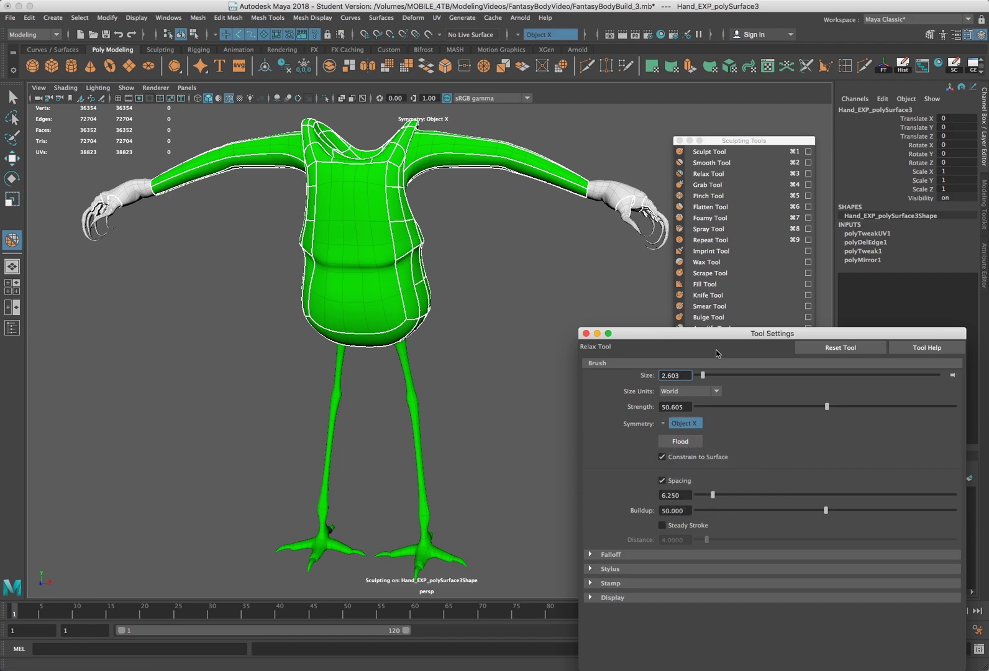
pyautogui.moveTo(755, 337); pyautogui.dragTo(690, 337)
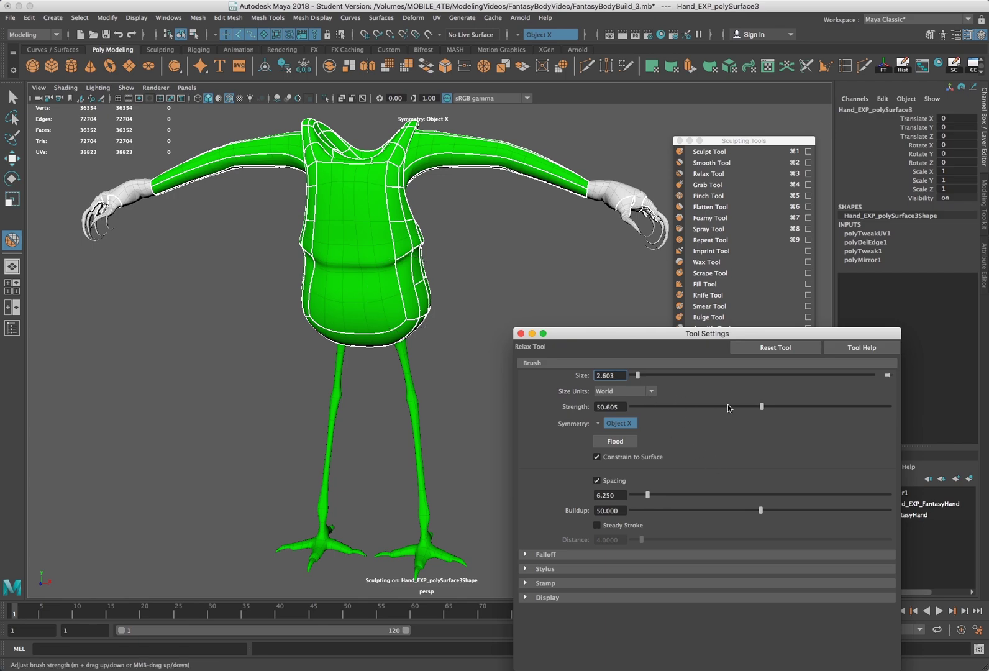
pyautogui.moveTo(813, 408); pyautogui.dragTo(852, 407)
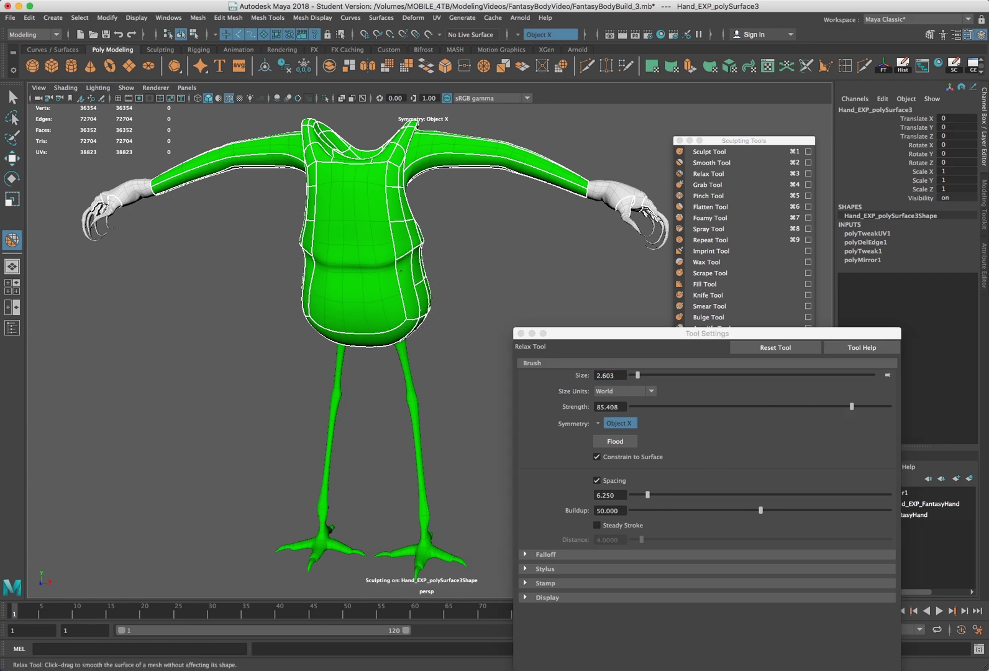
# Try relaxing the crease and sides of the torso with the Relax Tool, and undo the strokes.
pyautogui.scroll(3, 416, 283)
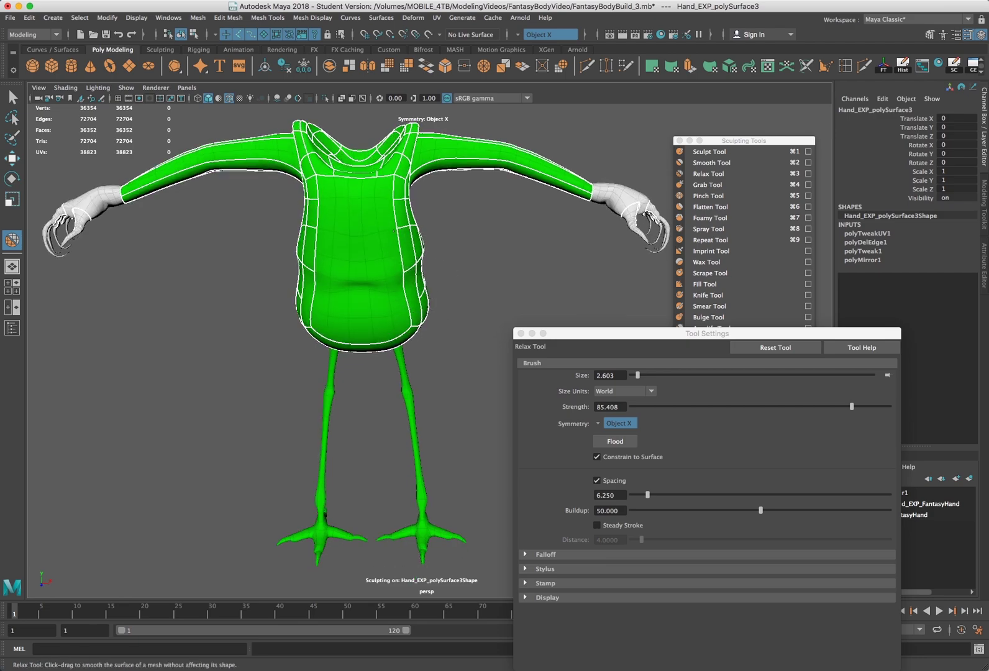
pyautogui.moveTo(395, 230); pyautogui.dragTo(413, 311)
pyautogui.press('z')
pyautogui.press('z')
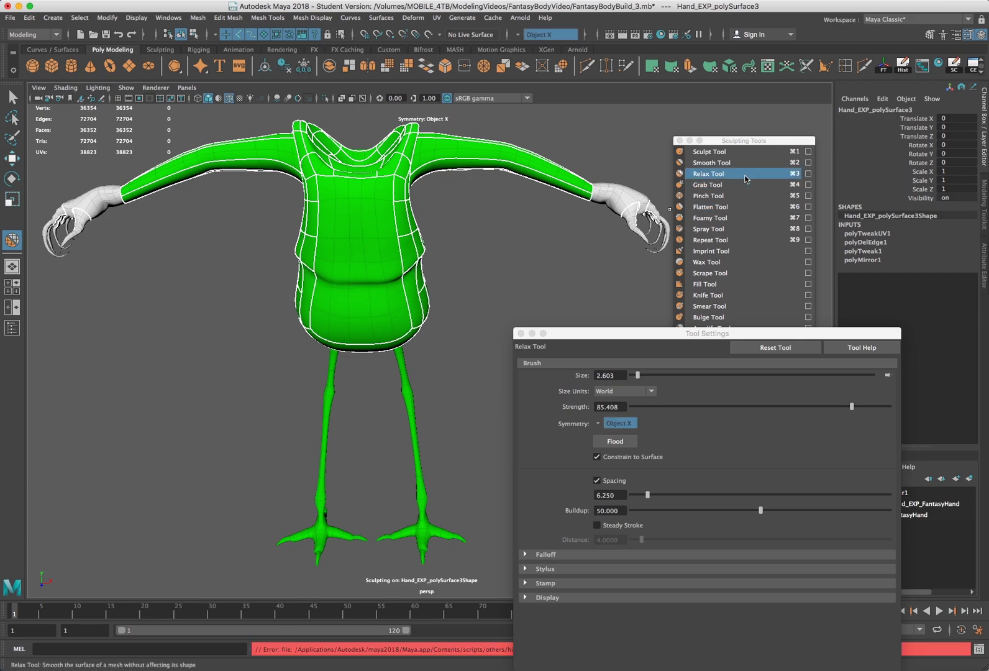
# Set the Relax Tool's symmetry to Off and close its settings.
pyautogui.click(601, 426)
pyautogui.click(605, 429)
pyautogui.click(521, 333)
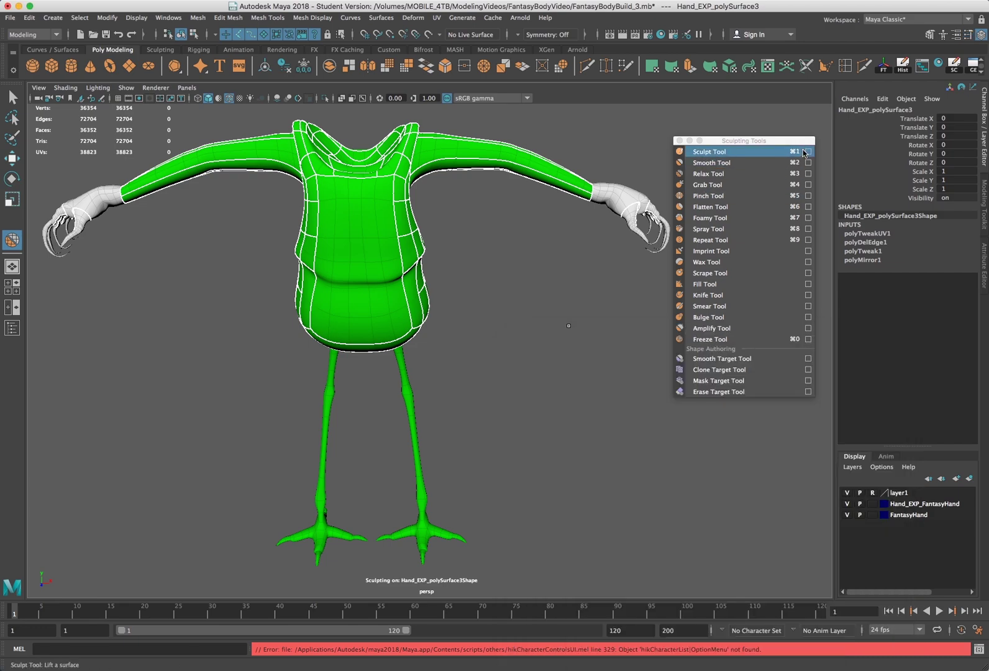
# Open the Grab Tool's settings, set its symmetry to Object X and reduce the brush size to 2.294.
pyautogui.click(807, 186)
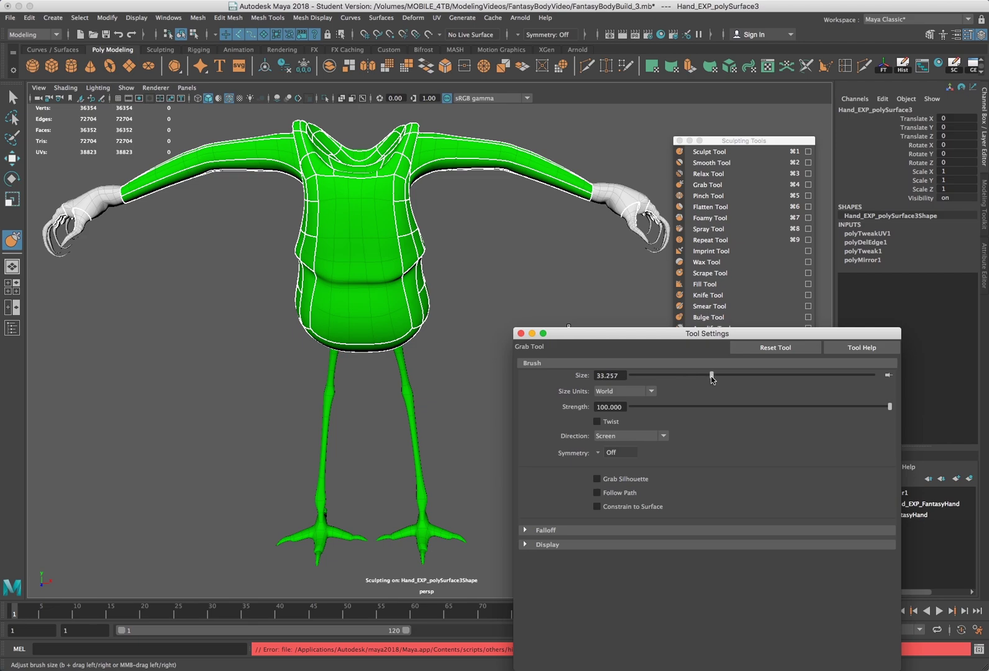
pyautogui.click(598, 453)
pyautogui.click(618, 465)
pyautogui.moveTo(293, 314)
pyautogui.keyDown('alt'); pyautogui.mouseDown(button='right')
pyautogui.moveTo(521, 274)
pyautogui.moveTo(405, 309)
pyautogui.mouseUp(button='right'); pyautogui.keyUp('alt')
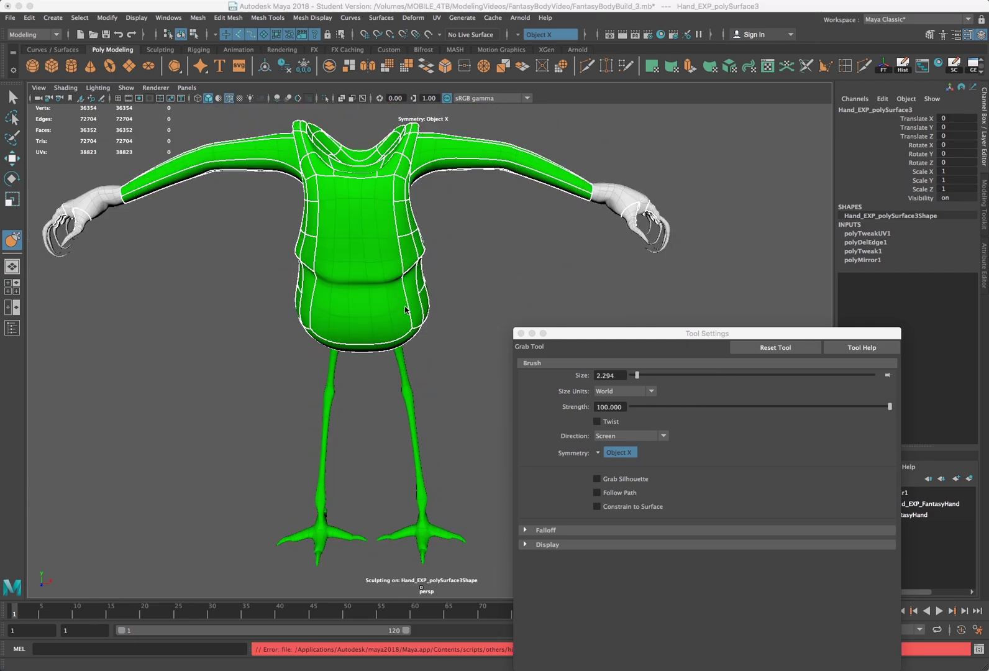
# Try pulling the sides of the lower torso and the chest outwards with the Grab Tool, and return to the Select Tool.
pyautogui.moveTo(410, 312); pyautogui.dragTo(428, 313)
pyautogui.moveTo(525, 325)
pyautogui.mouseDown()
pyautogui.moveTo(741, 239)
pyautogui.moveTo(332, 244)
pyautogui.moveTo(552, 237)
pyautogui.mouseUp()
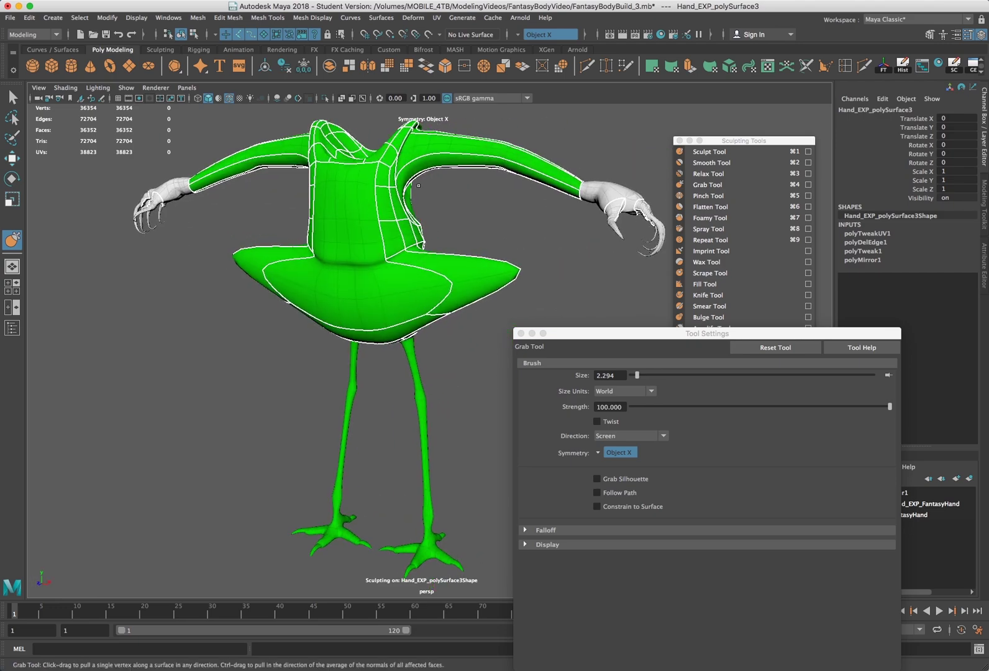
pyautogui.moveTo(359, 172)
pyautogui.mouseDown()
pyautogui.moveTo(483, 192)
pyautogui.moveTo(326, 205)
pyautogui.moveTo(466, 201)
pyautogui.moveTo(407, 180)
pyautogui.moveTo(397, 193)
pyautogui.moveTo(444, 140)
pyautogui.moveTo(328, 192)
pyautogui.moveTo(251, 186)
pyautogui.mouseUp()
pyautogui.keyDown('alt'); pyautogui.moveTo(522, 244); pyautogui.dragTo(588, 220); pyautogui.keyUp('alt')
pyautogui.keyDown('alt'); pyautogui.moveTo(158, 180); pyautogui.dragTo(241, 166); pyautogui.keyUp('alt')
pyautogui.press('q')
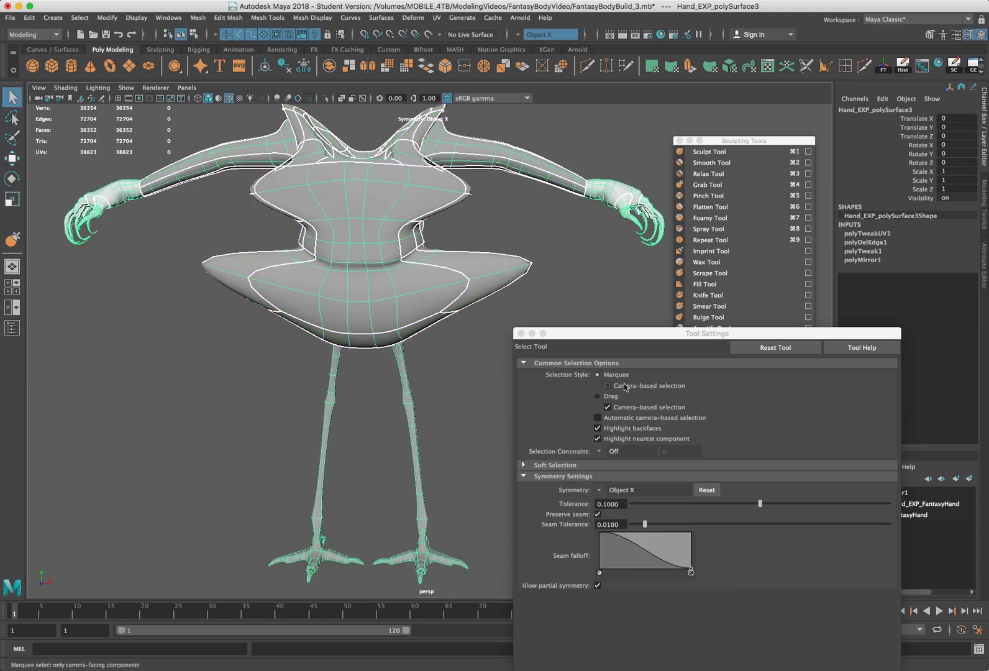
pyautogui.moveTo(625, 340); pyautogui.dragTo(633, 341)
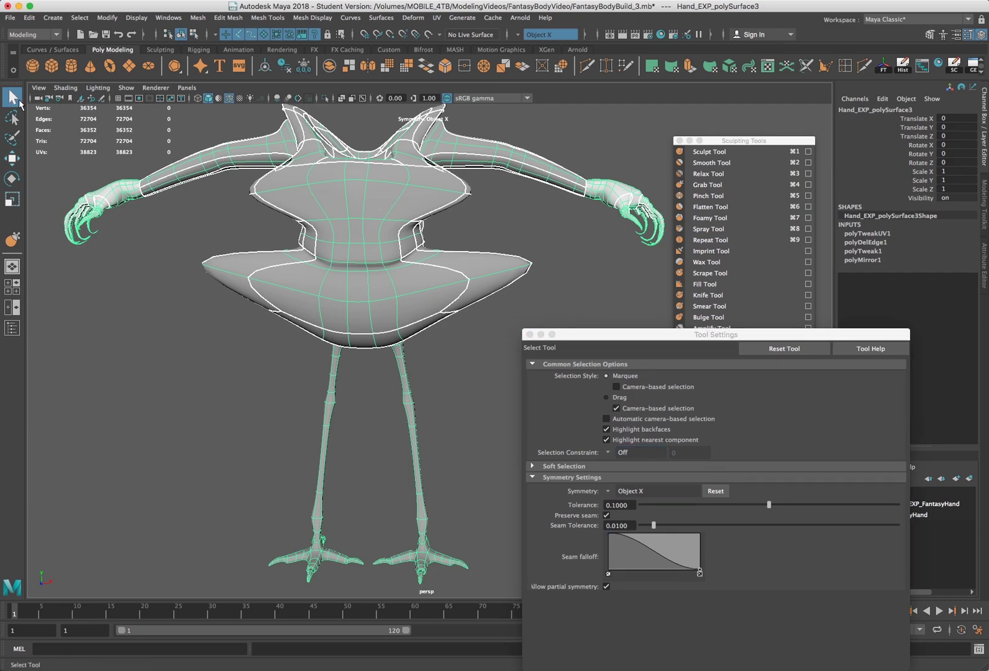
pyautogui.click(250, 378)
# Select the body's whole centre edge loop in edge mode and delete only its edges.
pyautogui.moveTo(309, 380)
pyautogui.keyDown('alt'); pyautogui.mouseDown()
pyautogui.moveTo(163, 371)
pyautogui.moveTo(392, 373)
pyautogui.moveTo(297, 375)
pyautogui.mouseUp(); pyautogui.keyUp('alt')
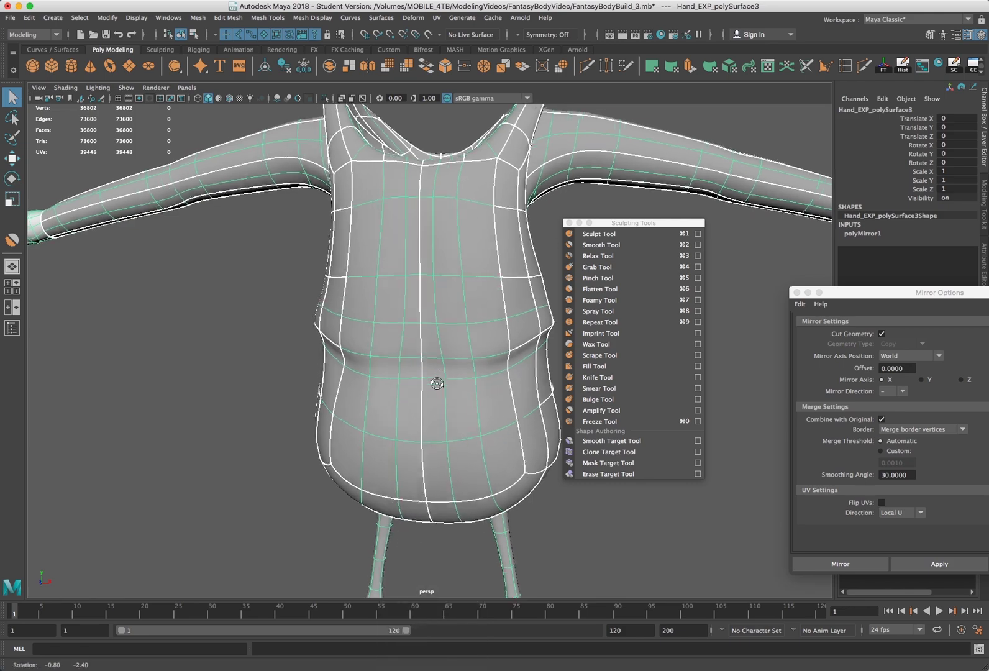
pyautogui.scroll(3, 435, 375)
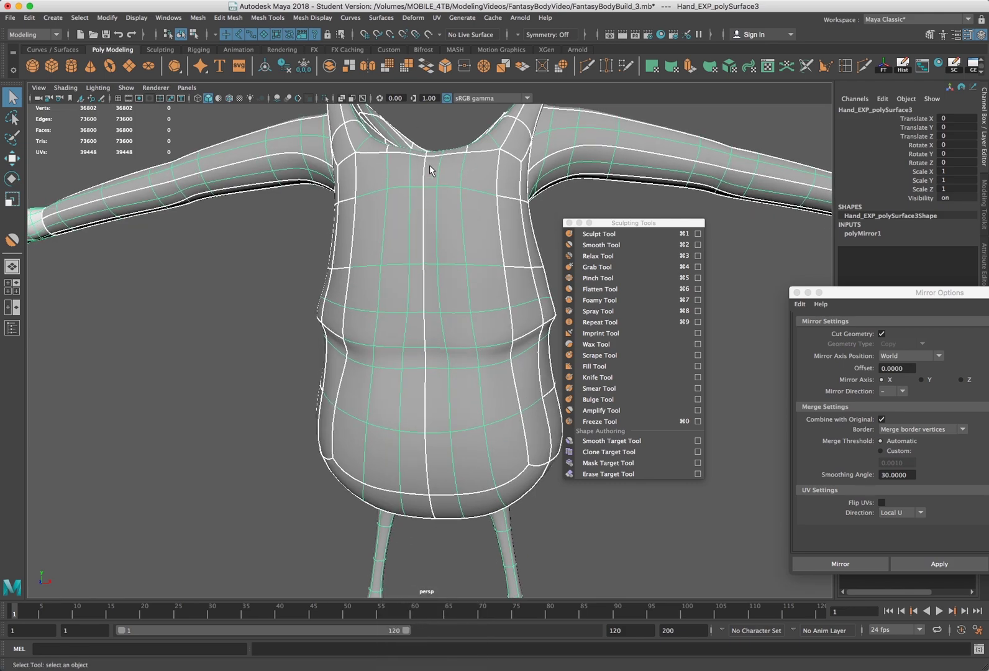
pyautogui.moveTo(431, 234)
pyautogui.keyDown('alt'); pyautogui.mouseDown()
pyautogui.moveTo(408, 228)
pyautogui.moveTo(417, 231)
pyautogui.mouseUp(); pyautogui.keyUp('alt')
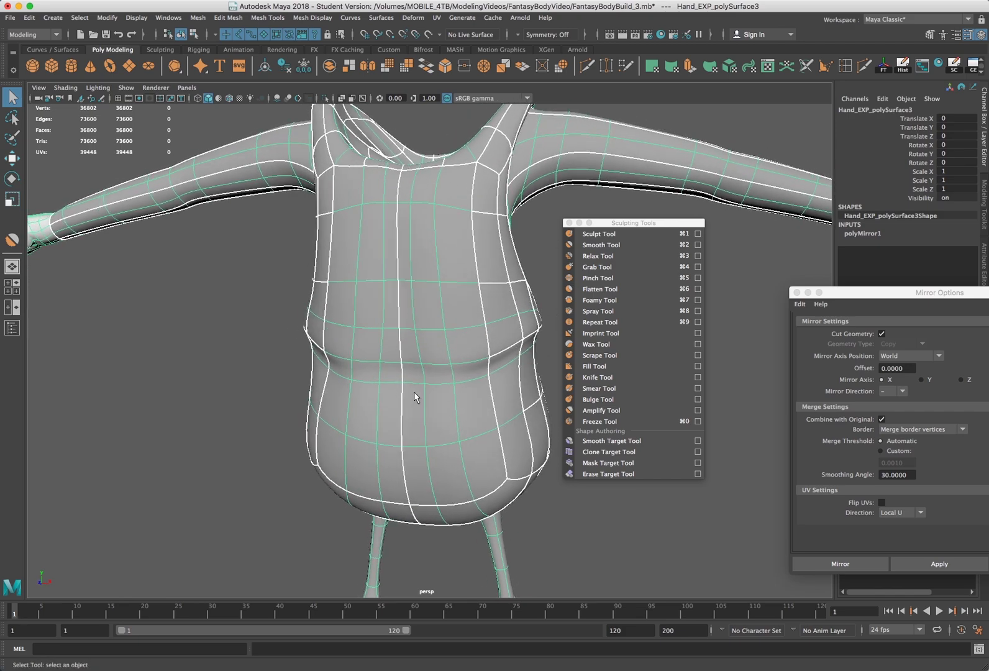
pyautogui.moveTo(399, 255)
pyautogui.mouseDown(button='right')
pyautogui.moveTo(404, 230)
pyautogui.moveTo(393, 257)
pyautogui.mouseUp(button='right')
pyautogui.doubleClick(396, 255)
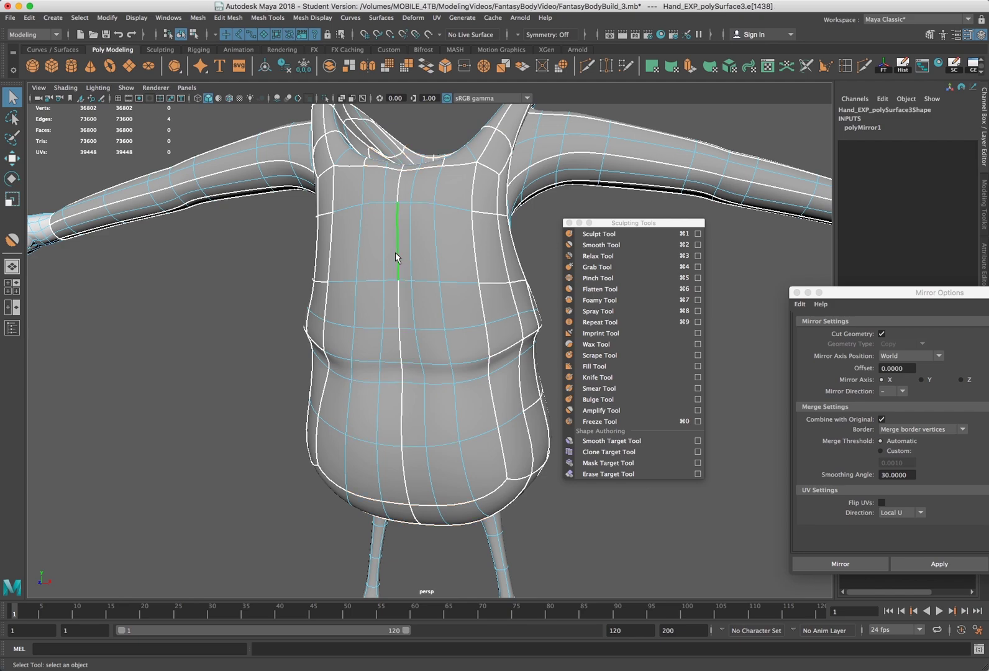
pyautogui.doubleClick(395, 252)
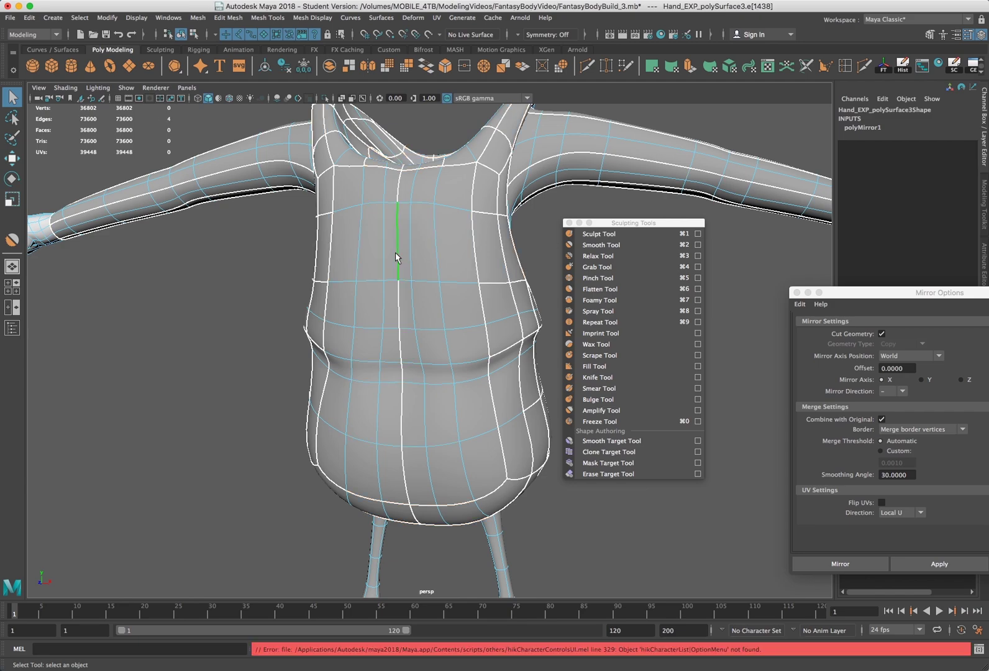
pyautogui.press('5')
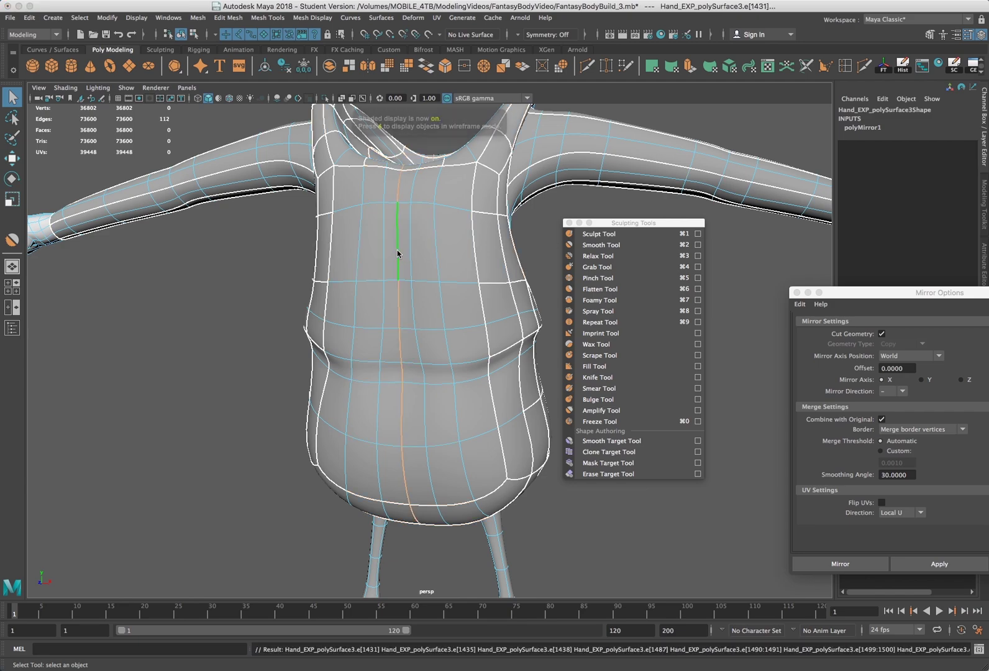
pyautogui.moveTo(405, 169)
pyautogui.keyDown('alt'); pyautogui.mouseDown()
pyautogui.moveTo(396, 206)
pyautogui.moveTo(412, 289)
pyautogui.moveTo(418, 265)
pyautogui.mouseUp(); pyautogui.keyUp('alt')
pyautogui.press('Delete')
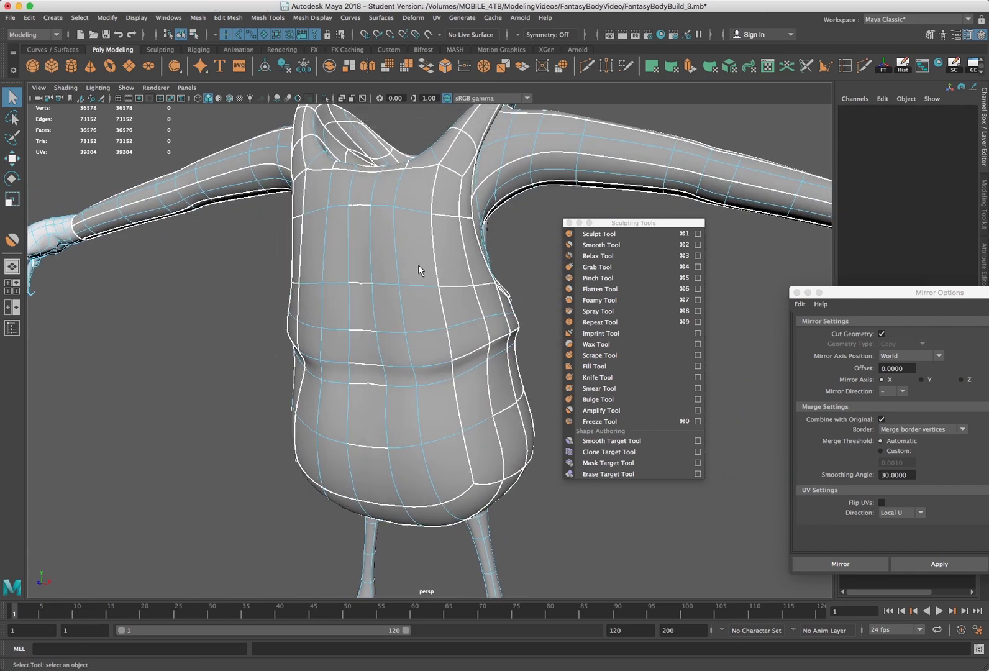
# Examine the vertices along the removed centre loop in vertex mode, and undo the deletion of the edges.
pyautogui.moveTo(357, 267); pyautogui.dragTo(318, 269, button='right')
pyautogui.click(372, 283)
pyautogui.scroll(6, 364, 305)
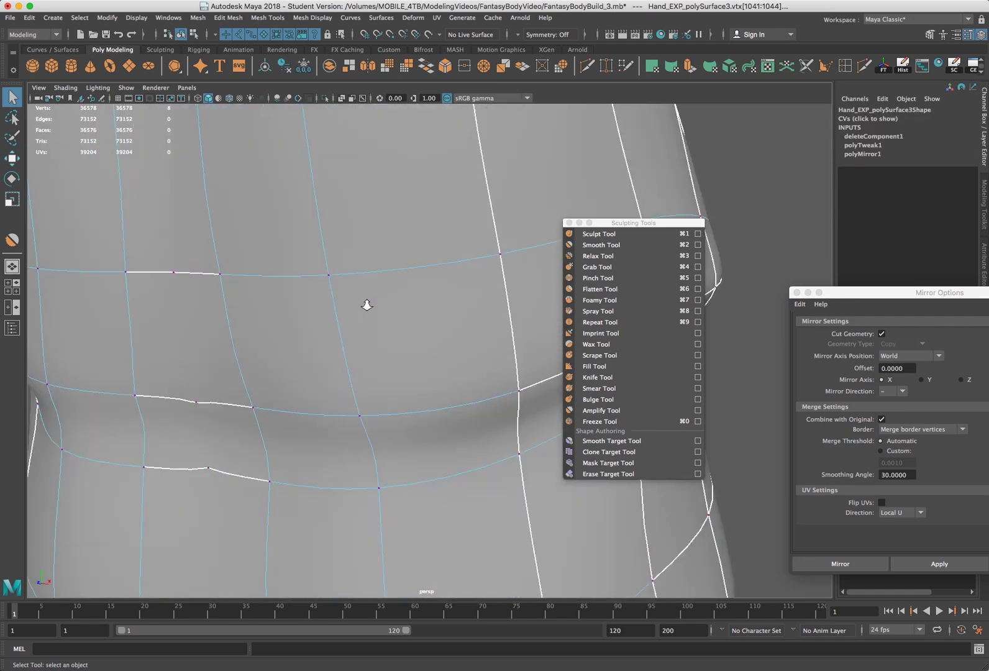
pyautogui.scroll(-2, 176, 269)
pyautogui.scroll(-5, 246, 299)
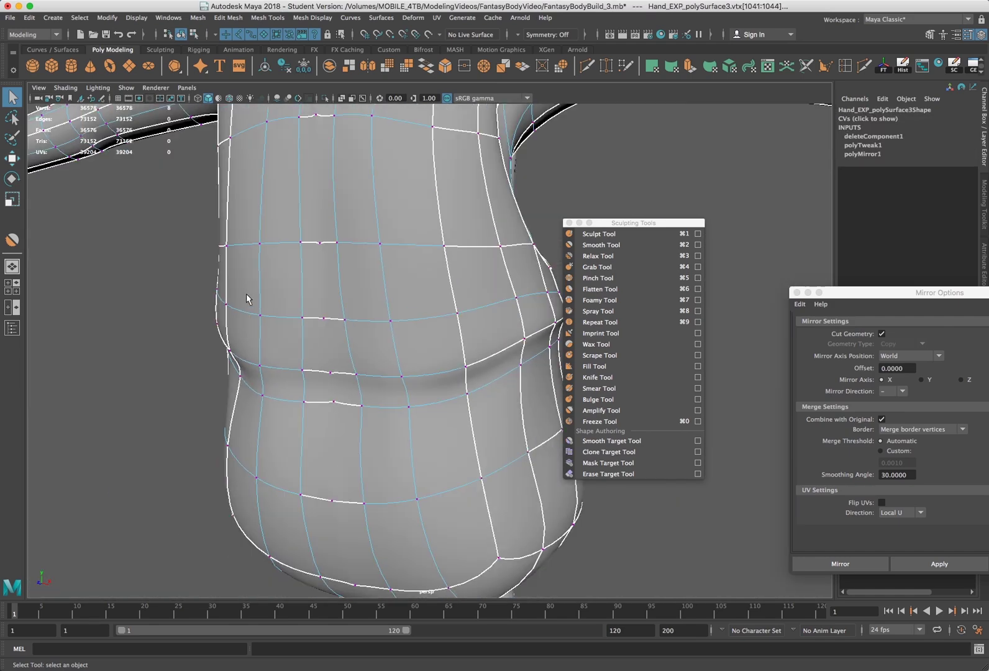
pyautogui.scroll(-1, 304, 312)
pyautogui.press('z')
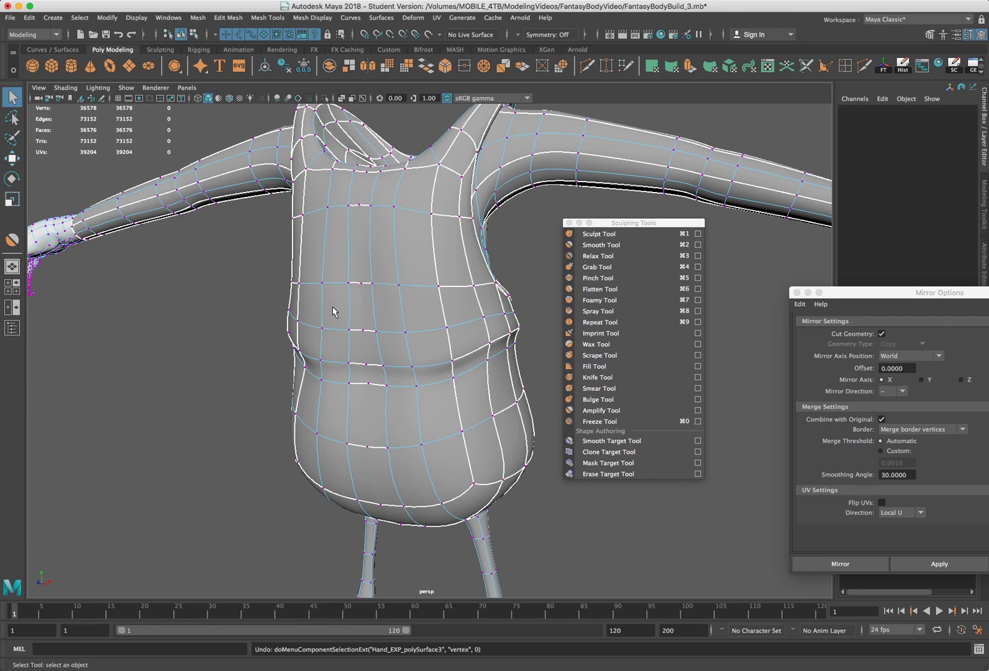
pyautogui.press('z')
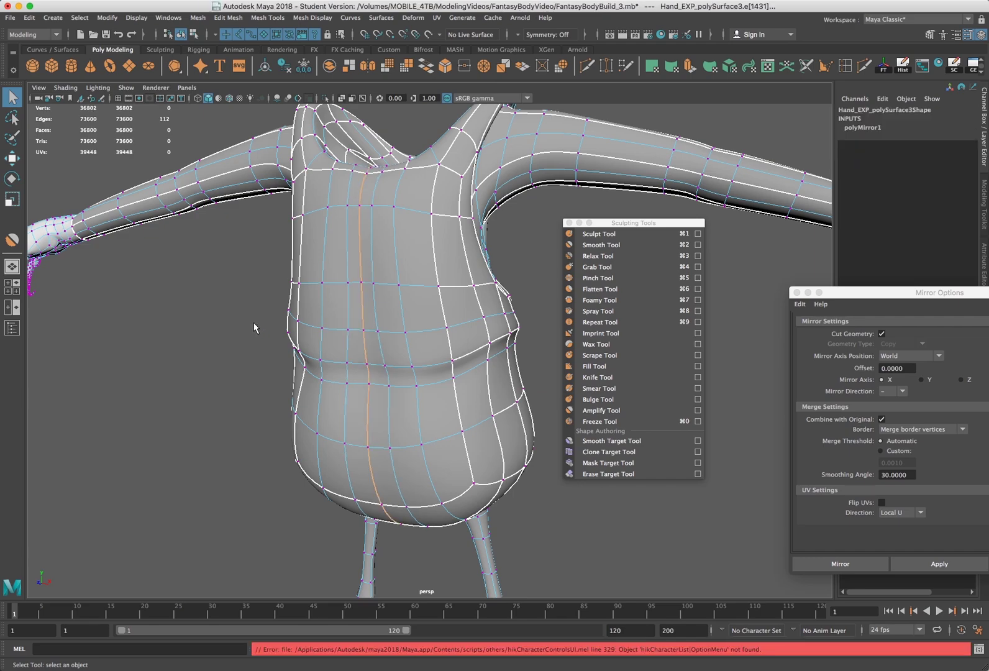
pyautogui.keyDown('alt'); pyautogui.moveTo(411, 195); pyautogui.dragTo(411, 180); pyautogui.keyUp('alt')
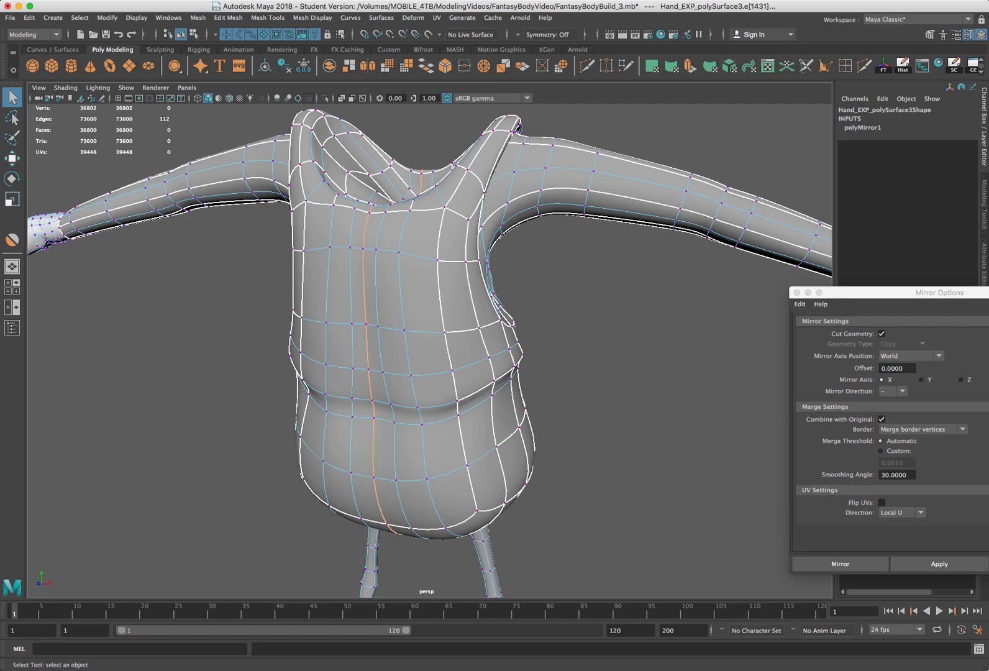
pyautogui.click(229, 17)
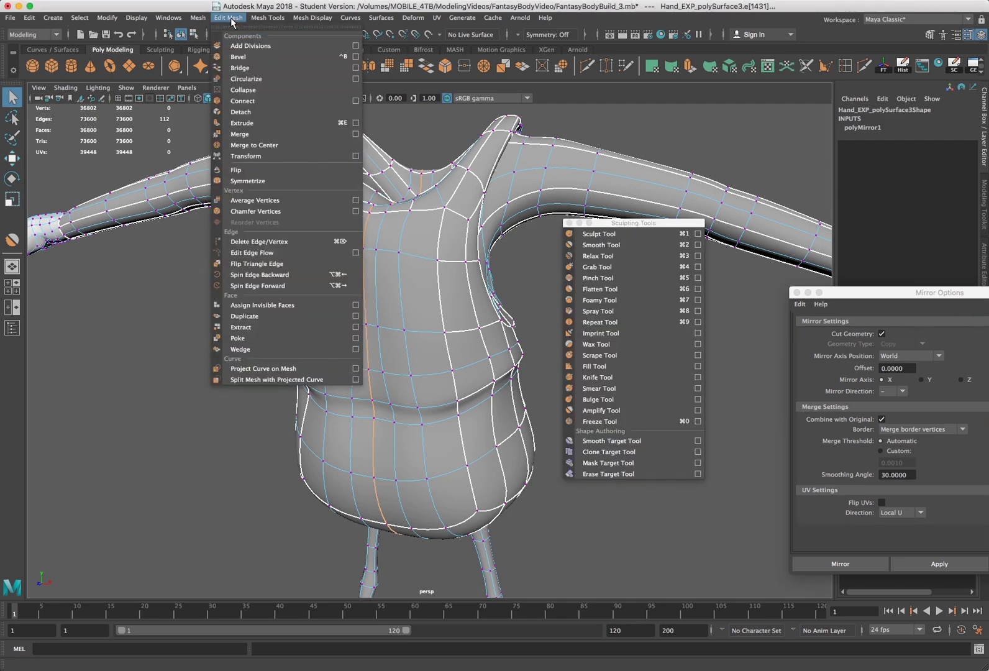
pyautogui.click(154, 314)
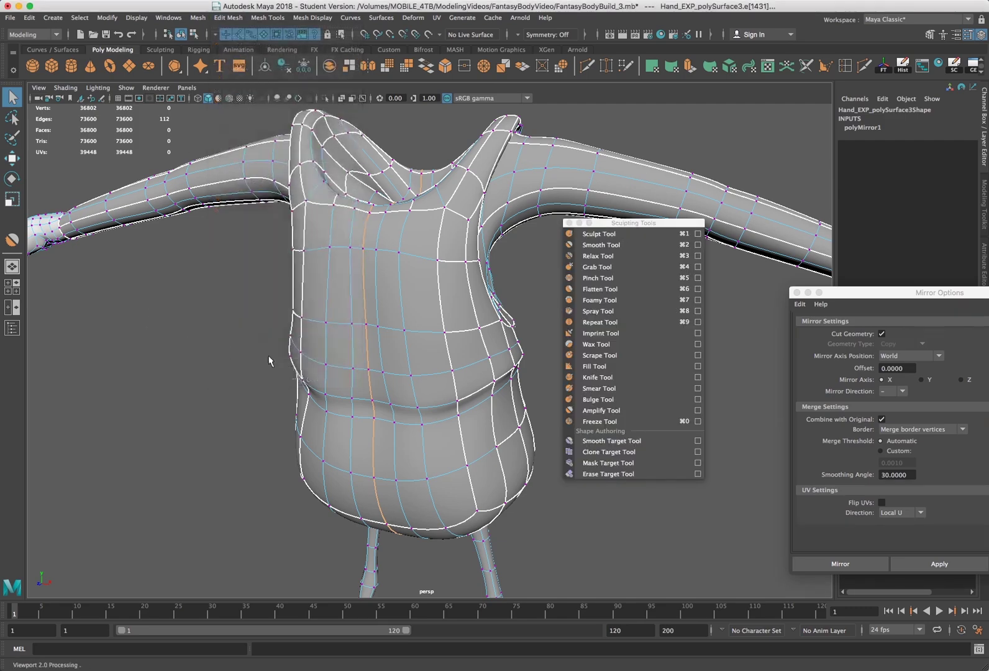
# Select the body's whole centre edge loop again and remove it together with its vertices using Delete Edge/Vertex.
pyautogui.click(368, 352)
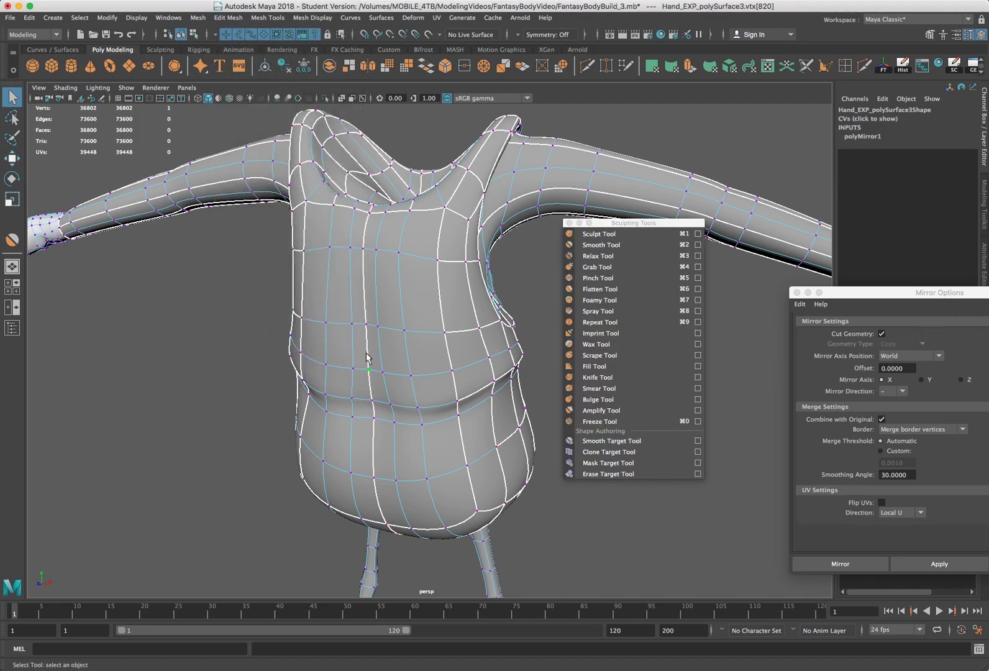
pyautogui.scroll(2, 367, 356)
pyautogui.rightClick(364, 361)
pyautogui.moveTo(352, 352); pyautogui.dragTo(355, 323, button='right')
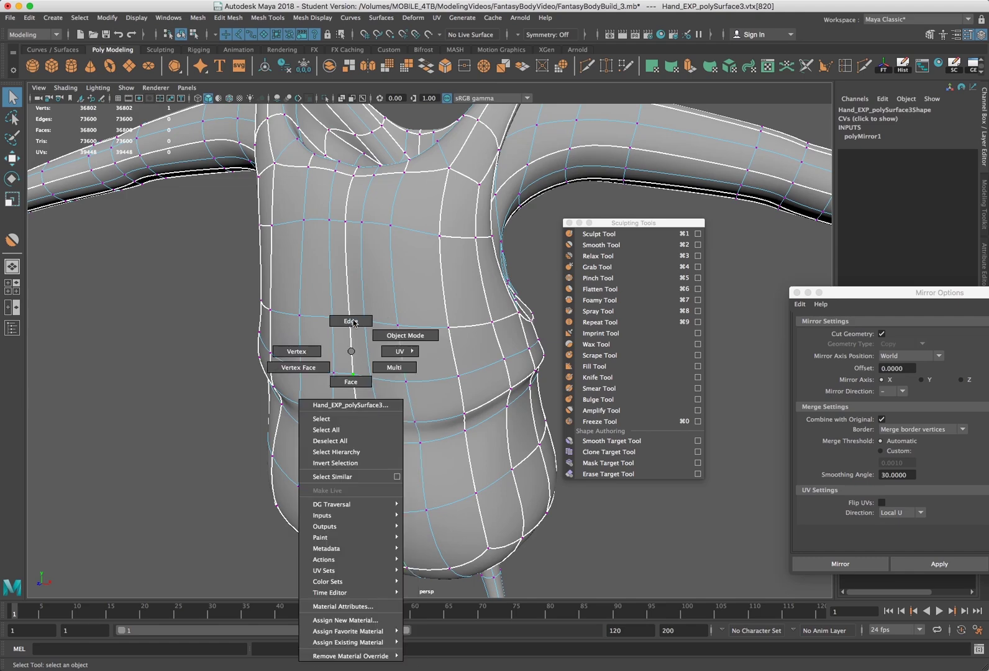
pyautogui.click(350, 356)
pyautogui.doubleClick(349, 357)
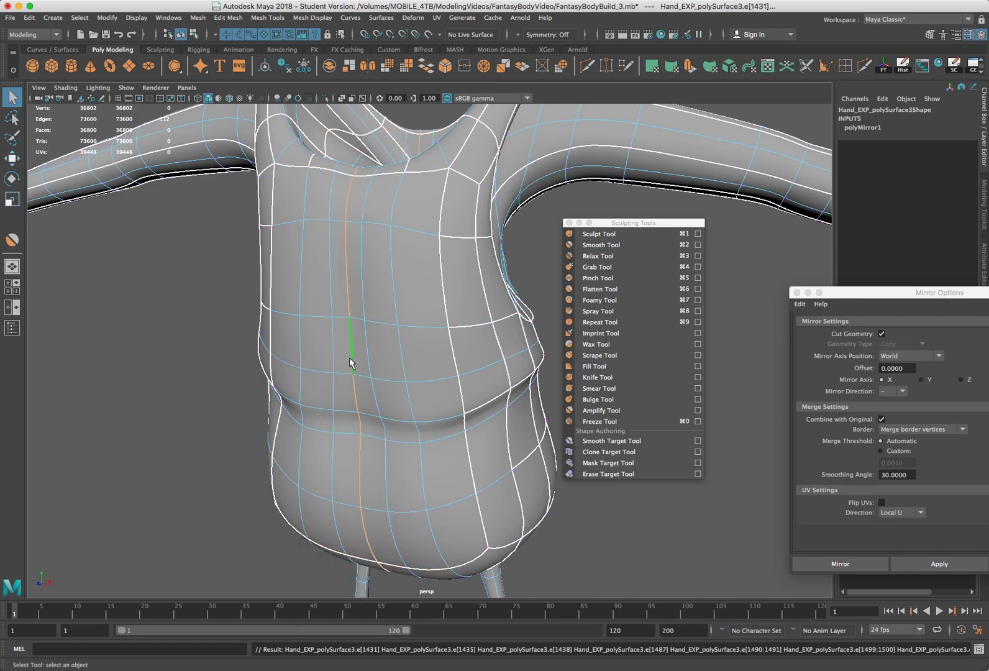
pyautogui.scroll(-3, 343, 340)
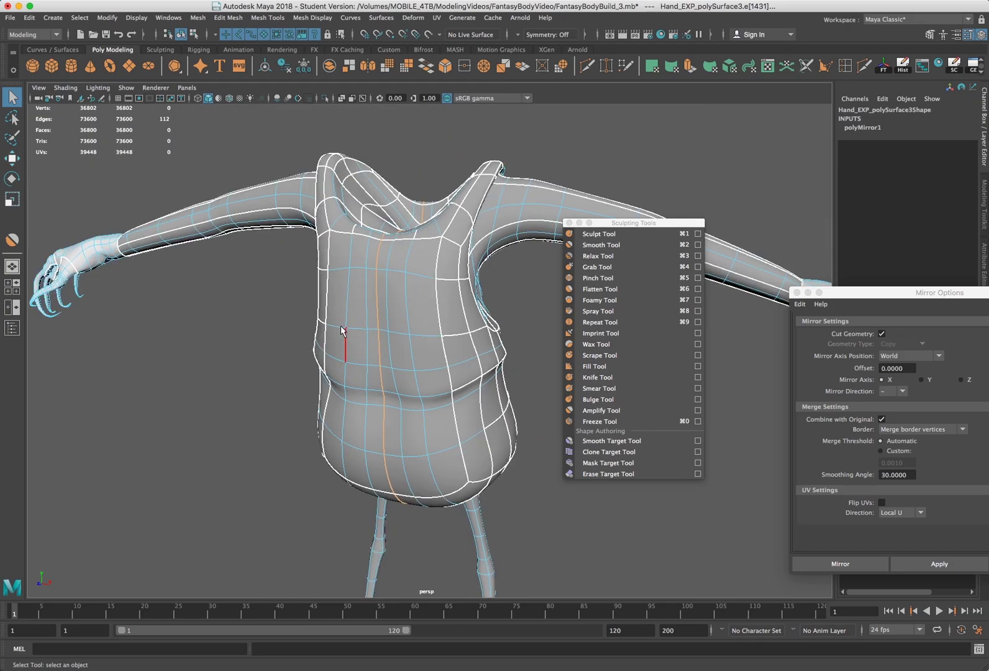
pyautogui.press('4')
pyautogui.moveTo(413, 252)
pyautogui.keyDown('alt'); pyautogui.mouseDown()
pyautogui.moveTo(447, 261)
pyautogui.moveTo(423, 270)
pyautogui.mouseUp(); pyautogui.keyUp('alt')
pyautogui.press('5')
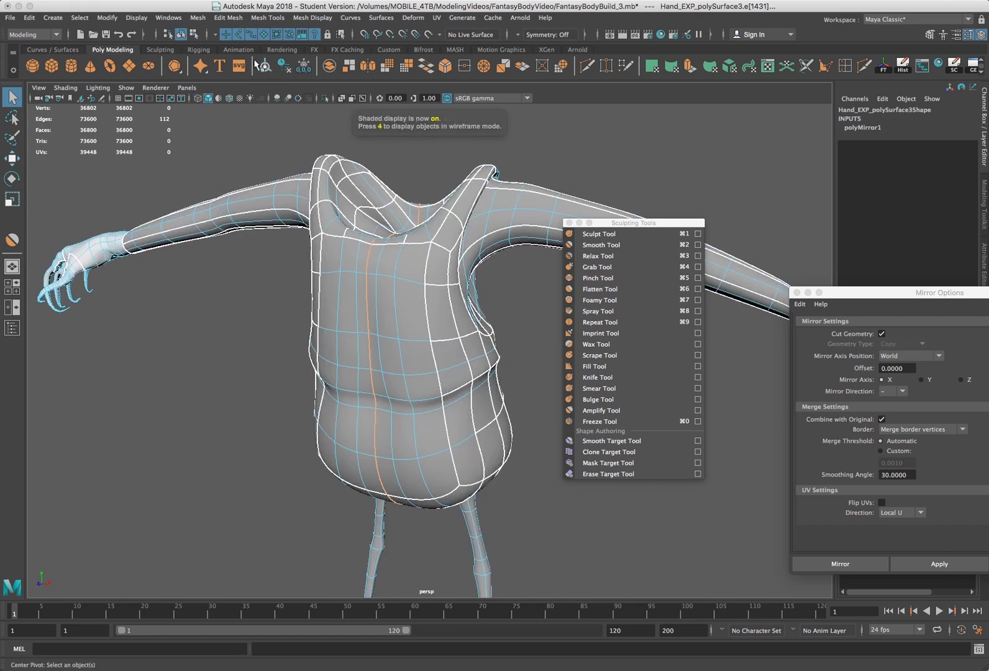
pyautogui.click(228, 18)
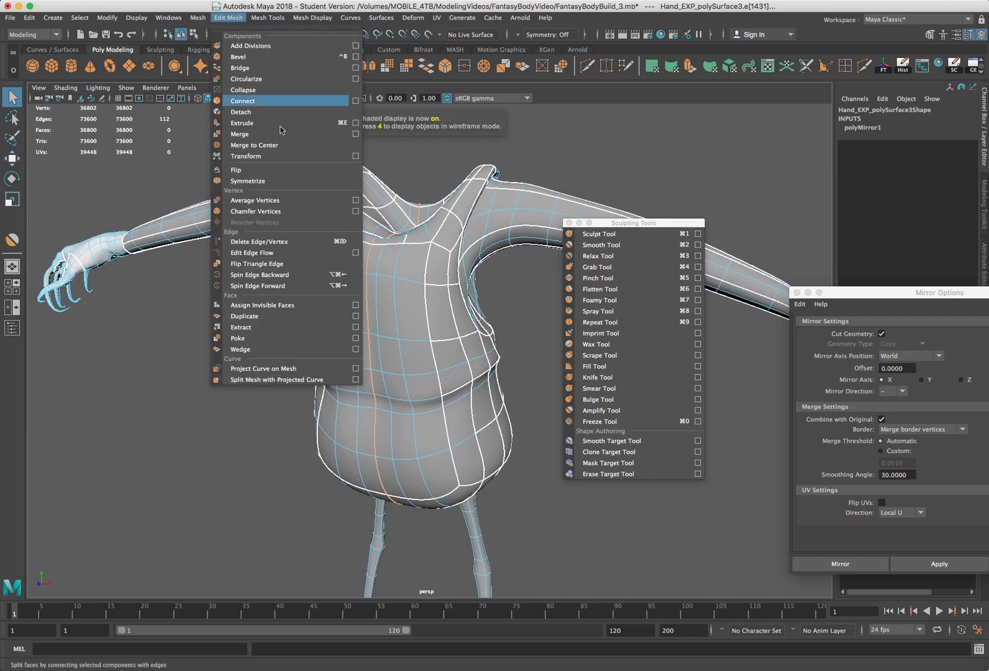
pyautogui.click(284, 244)
# Return the body to object mode, deselect it and place the Sculpting Tools palette away from the model.
pyautogui.keyDown('alt'); pyautogui.moveTo(385, 282); pyautogui.dragTo(427, 281); pyautogui.keyUp('alt')
pyautogui.moveTo(425, 284); pyautogui.dragTo(459, 265, button='right')
pyautogui.click(469, 209)
pyautogui.moveTo(617, 225); pyautogui.dragTo(718, 196)
pyautogui.keyDown('alt'); pyautogui.moveTo(491, 373); pyautogui.dragTo(292, 387); pyautogui.keyUp('alt')
# Switch the body to face selection and select one face near the middle of the back with the Move Tool.
pyautogui.rightClick(396, 298)
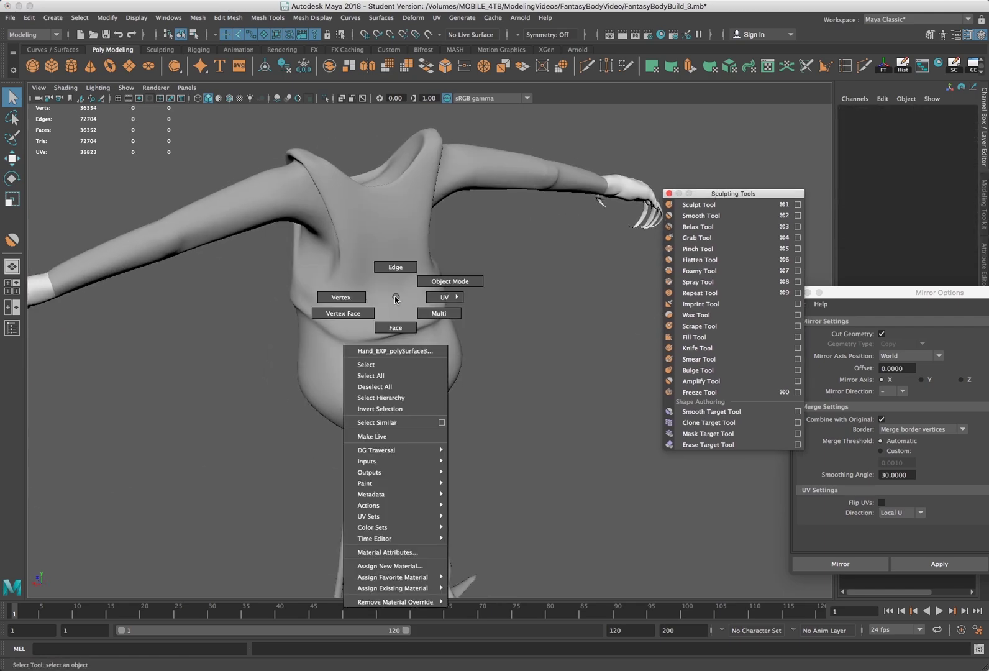
pyautogui.click(387, 328)
pyautogui.moveTo(389, 272)
pyautogui.keyDown('alt'); pyautogui.mouseDown()
pyautogui.moveTo(513, 264)
pyautogui.moveTo(385, 270)
pyautogui.mouseUp(); pyautogui.keyUp('alt')
pyautogui.click(399, 269)
pyautogui.press('w')
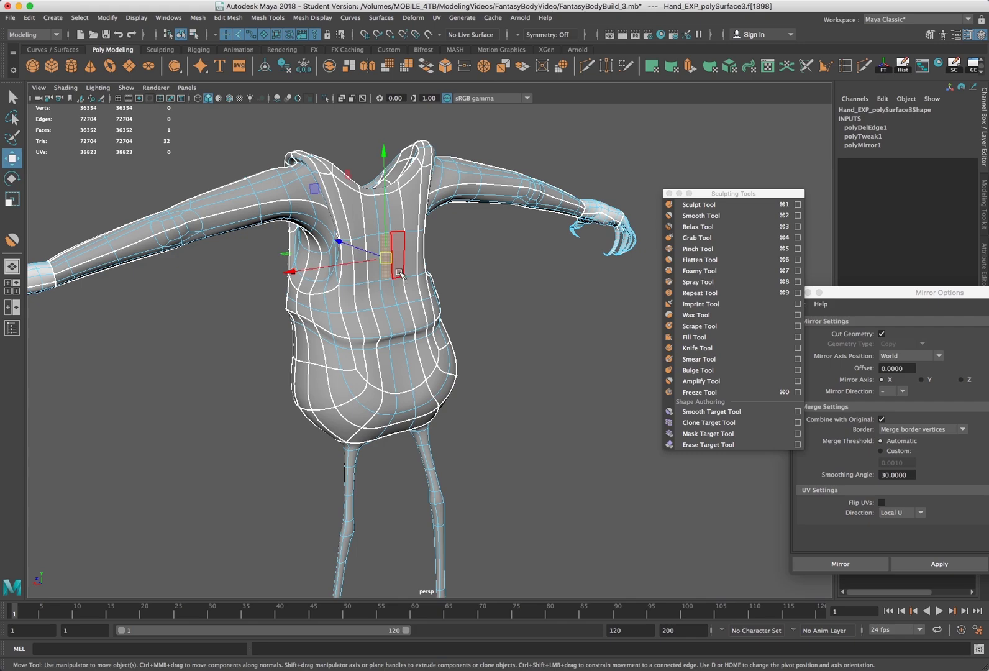
# Select neighbouring faces beside the centre of the chest, and reduce the selection to a single upper face with the Move Tool.
pyautogui.moveTo(365, 251); pyautogui.dragTo(398, 336)
pyautogui.moveTo(359, 349)
pyautogui.mouseDown(button='right')
pyautogui.moveTo(358, 317)
pyautogui.moveTo(357, 360)
pyautogui.mouseUp(button='right')
pyautogui.click(355, 342)
pyautogui.press('q')
pyautogui.keyDown('shift'); pyautogui.click(356, 333); pyautogui.keyUp('shift')
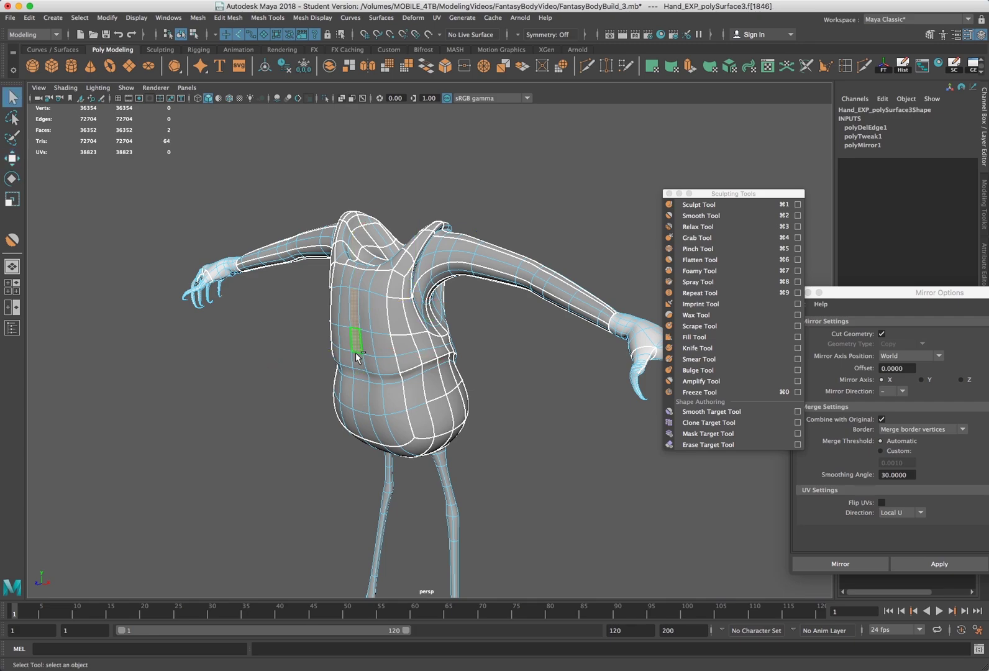
pyautogui.click(487, 357)
pyautogui.press('w')
pyautogui.click(356, 318)
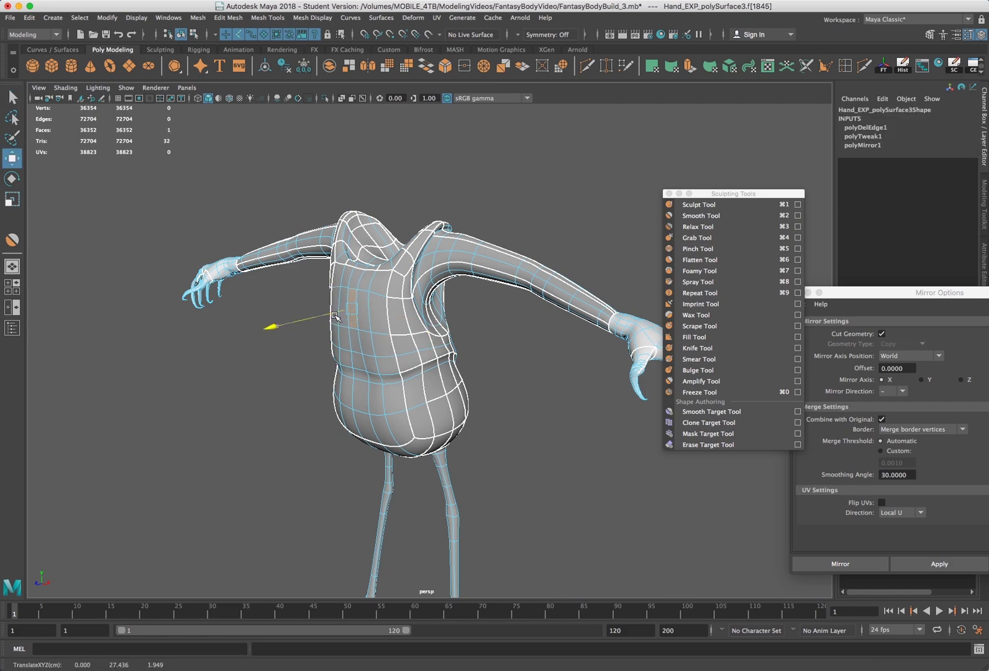
# Select a vertex on the front of the torso, turn on soft selection, adjust its falloff radius and nudge the area slightly.
pyautogui.scroll(5, 336, 335)
pyautogui.rightClick(336, 314)
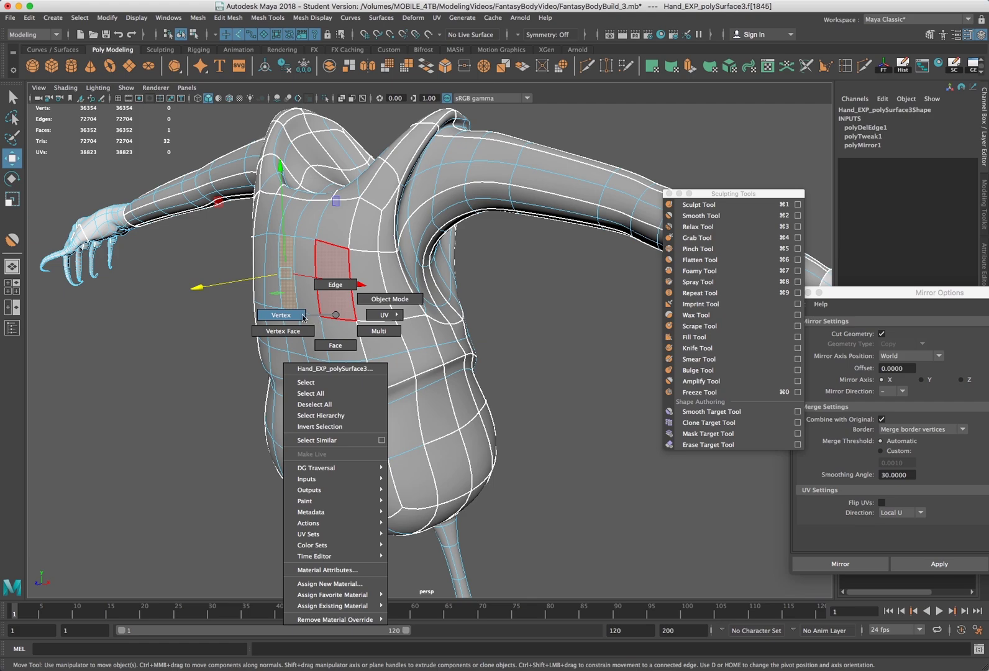
pyautogui.click(281, 315)
pyautogui.click(319, 320)
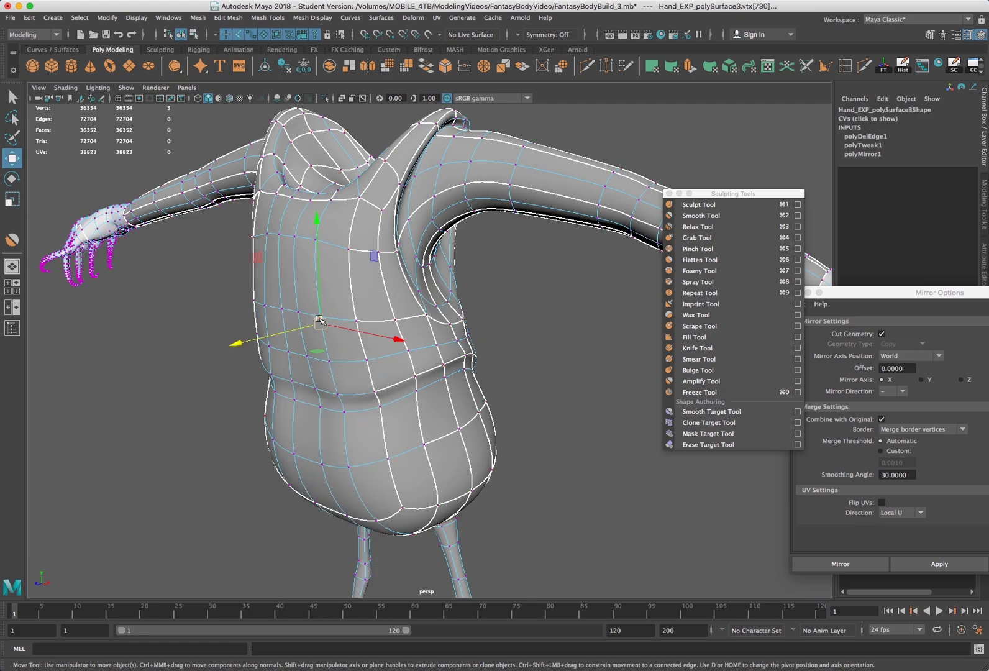
pyautogui.press('b')
pyautogui.moveTo(324, 319); pyautogui.dragTo(391, 316)
pyautogui.moveTo(319, 322); pyautogui.dragTo(318, 322)
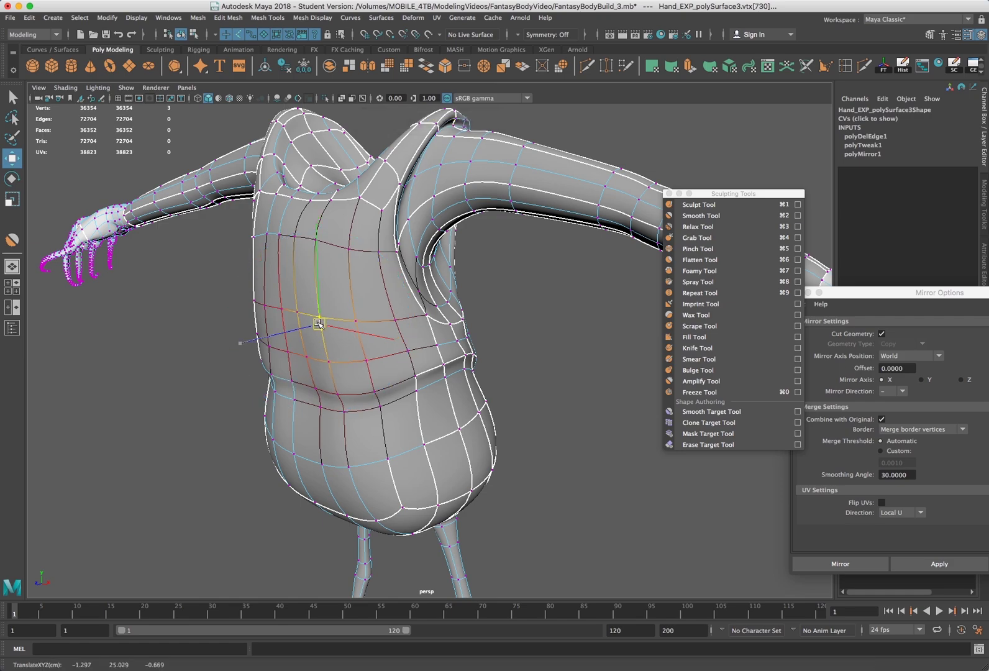
# Reposition the Sculpting Tools palette and return the body to object mode with nothing selected.
pyautogui.moveTo(689, 195); pyautogui.dragTo(638, 228)
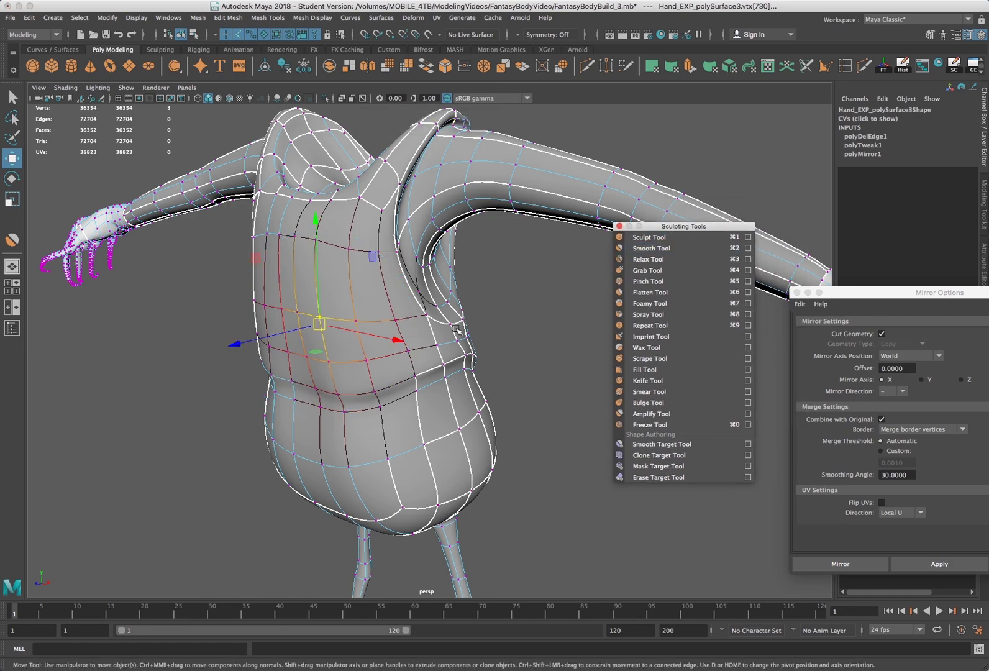
pyautogui.scroll(-2, 456, 330)
pyautogui.click(398, 304)
pyautogui.moveTo(433, 286); pyautogui.dragTo(458, 292, button='right')
pyautogui.click(462, 294)
# Examine the complete body from the front and at an angle, keeping the Sculpting Tools palette clear of the model.
pyautogui.keyDown('alt'); pyautogui.moveTo(381, 322); pyautogui.dragTo(432, 318); pyautogui.keyUp('alt')
pyautogui.scroll(-5, 557, 332)
pyautogui.keyDown('alt'); pyautogui.moveTo(546, 334); pyautogui.dragTo(467, 262, button='middle'); pyautogui.keyUp('alt')
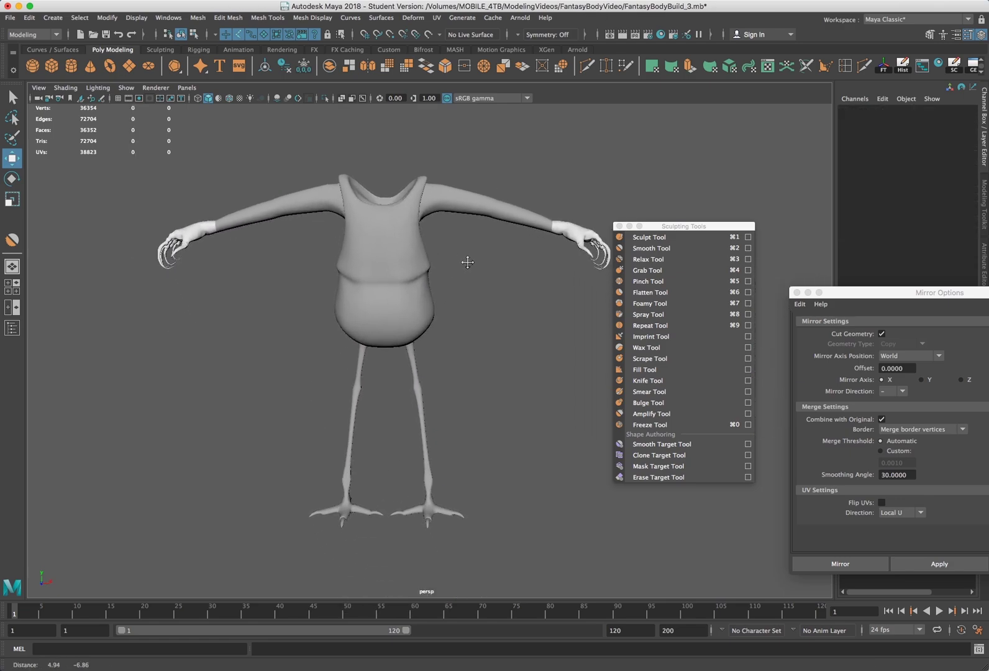
pyautogui.scroll(2, 462, 291)
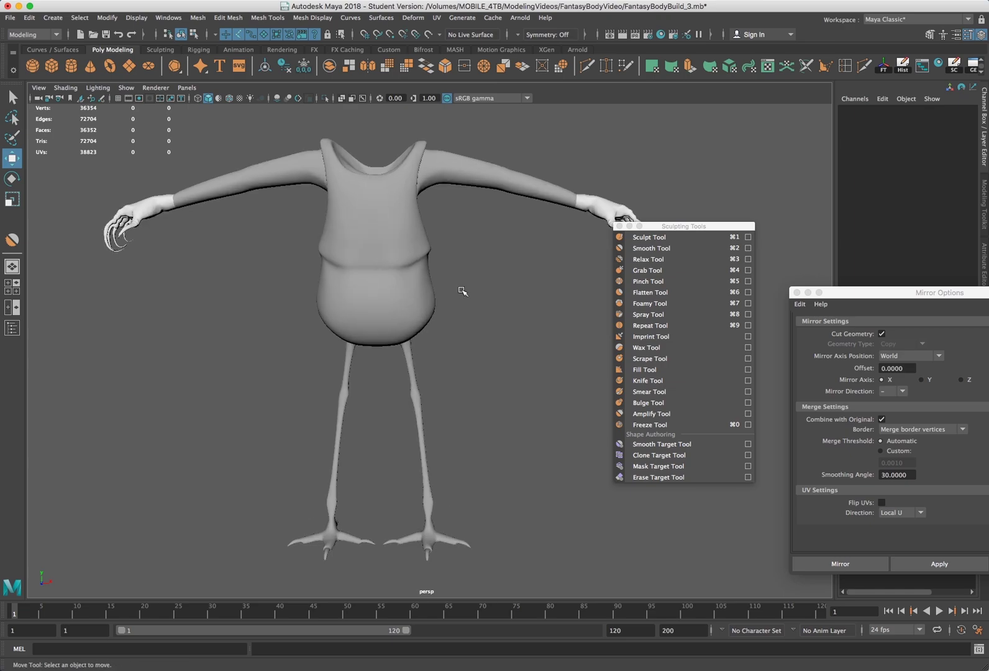
pyautogui.keyDown('alt'); pyautogui.moveTo(460, 281); pyautogui.dragTo(489, 281, button='middle'); pyautogui.keyUp('alt')
pyautogui.moveTo(690, 231)
pyautogui.mouseDown()
pyautogui.moveTo(801, 214)
pyautogui.moveTo(883, 173)
pyautogui.mouseUp()
pyautogui.scroll(-1, 513, 334)
pyautogui.moveTo(471, 334)
pyautogui.keyDown('alt'); pyautogui.mouseDown(button='middle')
pyautogui.moveTo(462, 330)
pyautogui.moveTo(491, 346)
pyautogui.mouseUp(button='middle'); pyautogui.keyUp('alt')
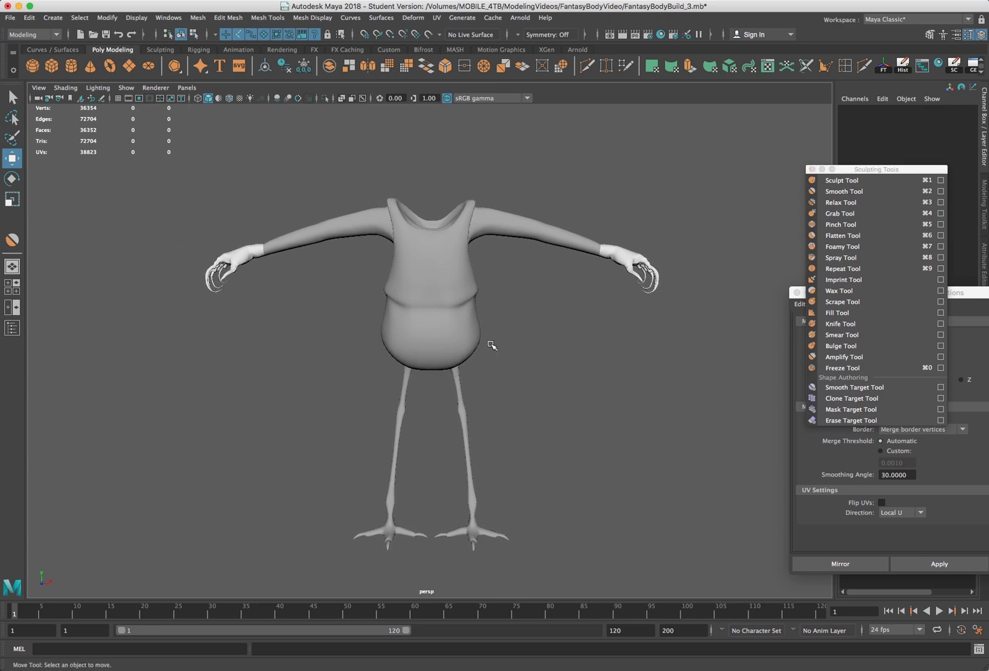
pyautogui.keyDown('alt'); pyautogui.moveTo(509, 350); pyautogui.dragTo(472, 352); pyautogui.keyUp('alt')
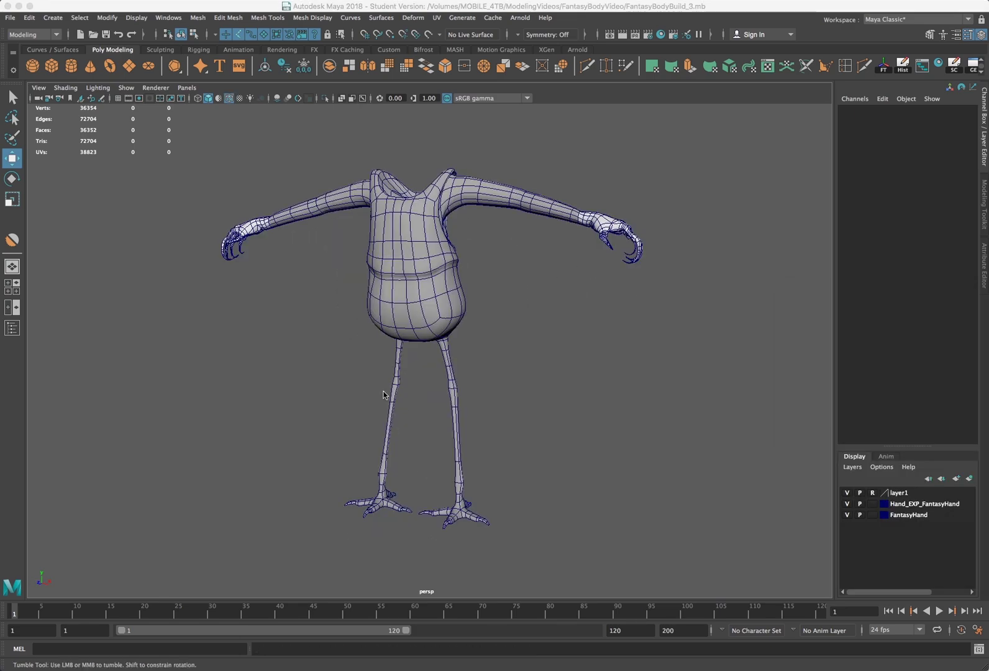
# Examine the torso, shoulders and arms from the front and at an angle against the character reference images.
pyautogui.moveTo(414, 393)
pyautogui.keyDown('alt'); pyautogui.mouseDown()
pyautogui.moveTo(431, 387)
pyautogui.moveTo(382, 396)
pyautogui.moveTo(373, 385)
pyautogui.moveTo(395, 394)
pyautogui.mouseUp(); pyautogui.keyUp('alt')
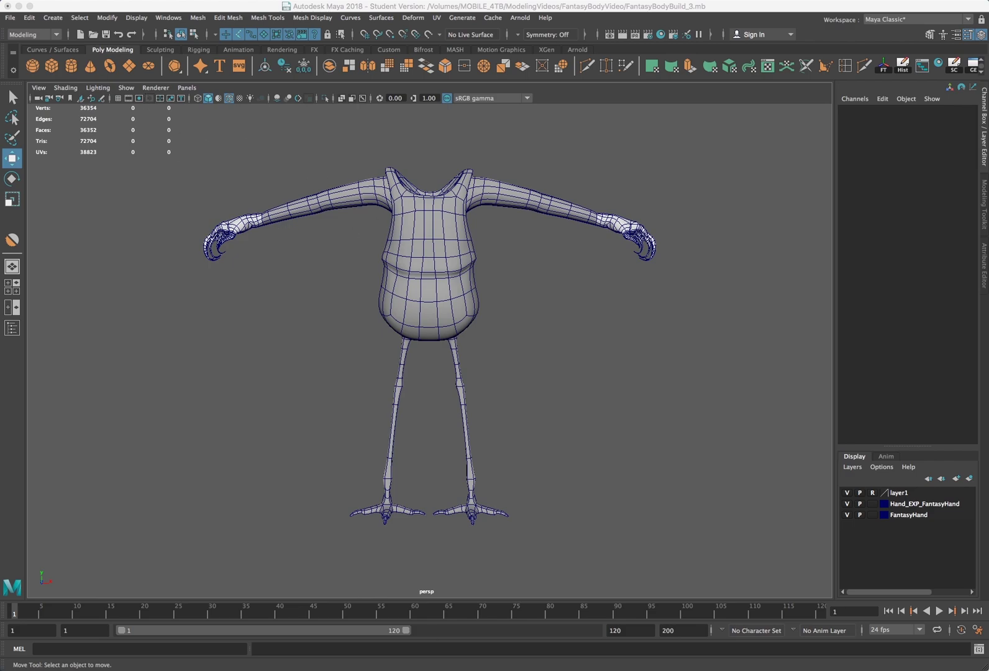
pyautogui.keyDown('alt'); pyautogui.moveTo(502, 445); pyautogui.dragTo(453, 461); pyautogui.keyUp('alt')
pyautogui.scroll(5, 448, 353)
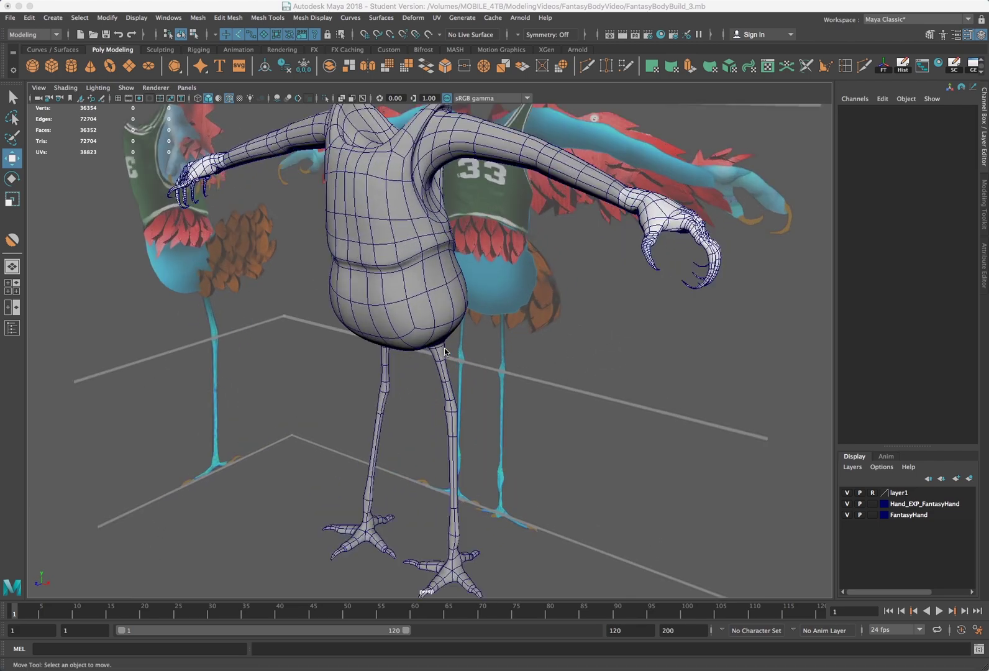
pyautogui.keyDown('alt'); pyautogui.moveTo(450, 279); pyautogui.dragTo(452, 387, button='middle'); pyautogui.keyUp('alt')
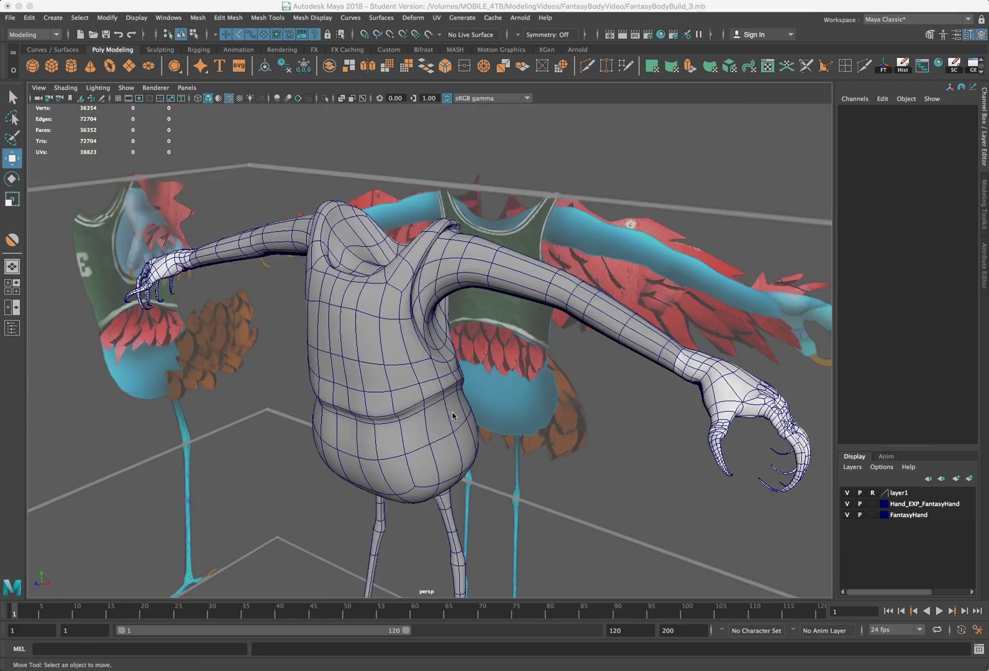
pyautogui.keyDown('alt'); pyautogui.moveTo(398, 365); pyautogui.dragTo(453, 357); pyautogui.keyUp('alt')
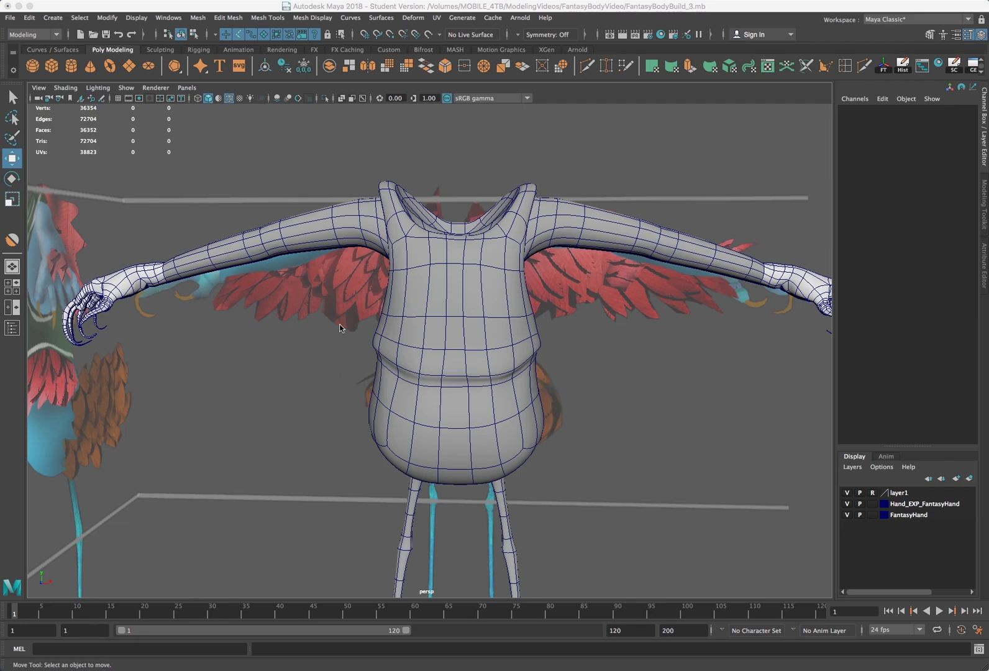
pyautogui.keyDown('alt'); pyautogui.moveTo(331, 318); pyautogui.dragTo(313, 312); pyautogui.keyUp('alt')
pyautogui.keyDown('alt'); pyautogui.moveTo(497, 340); pyautogui.dragTo(588, 335); pyautogui.keyUp('alt')
pyautogui.keyDown('alt'); pyautogui.moveTo(381, 317); pyautogui.dragTo(605, 273); pyautogui.keyUp('alt')
pyautogui.keyDown('alt'); pyautogui.moveTo(478, 282); pyautogui.dragTo(485, 283); pyautogui.keyUp('alt')
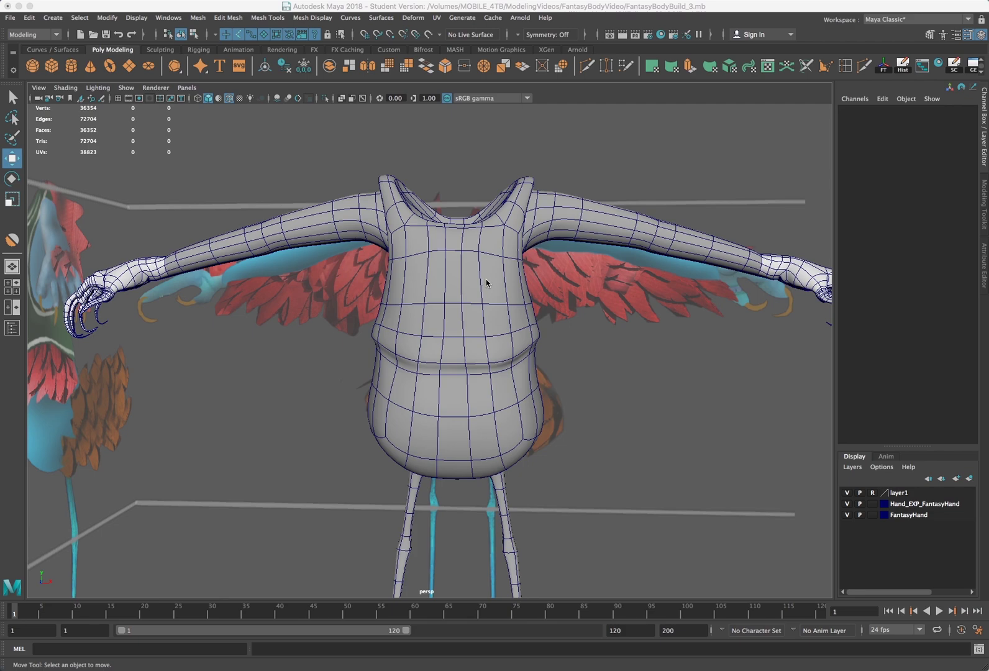
pyautogui.scroll(-2, 486, 283)
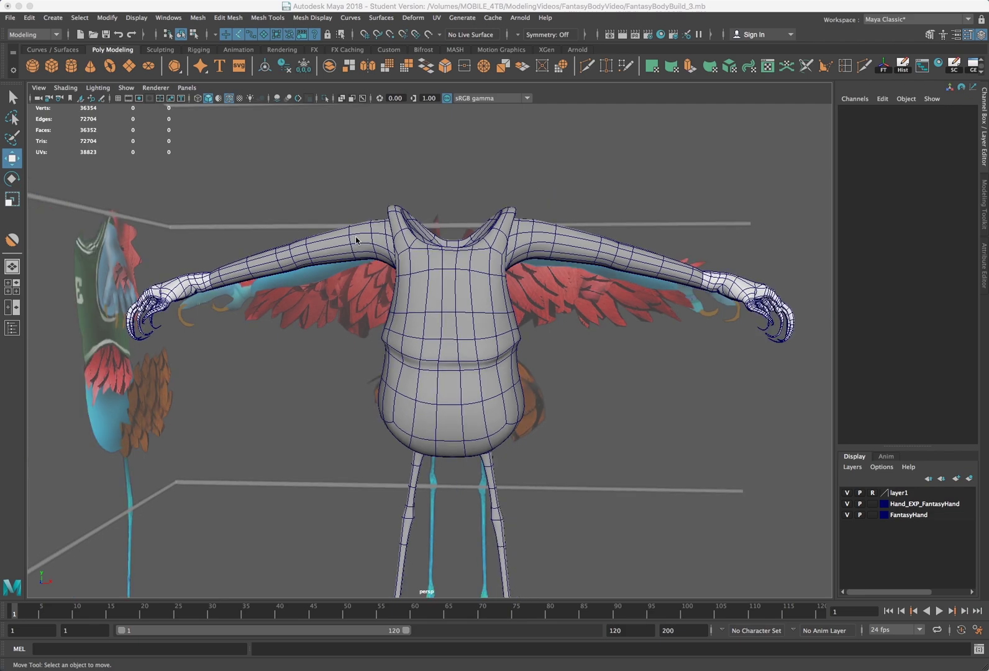
# Inspect the hand, arm and torso from the side, and review the whole figure down to the feet against the reference images.
pyautogui.keyDown('alt'); pyautogui.moveTo(458, 357); pyautogui.dragTo(409, 398); pyautogui.keyUp('alt')
pyautogui.scroll(2, 413, 363)
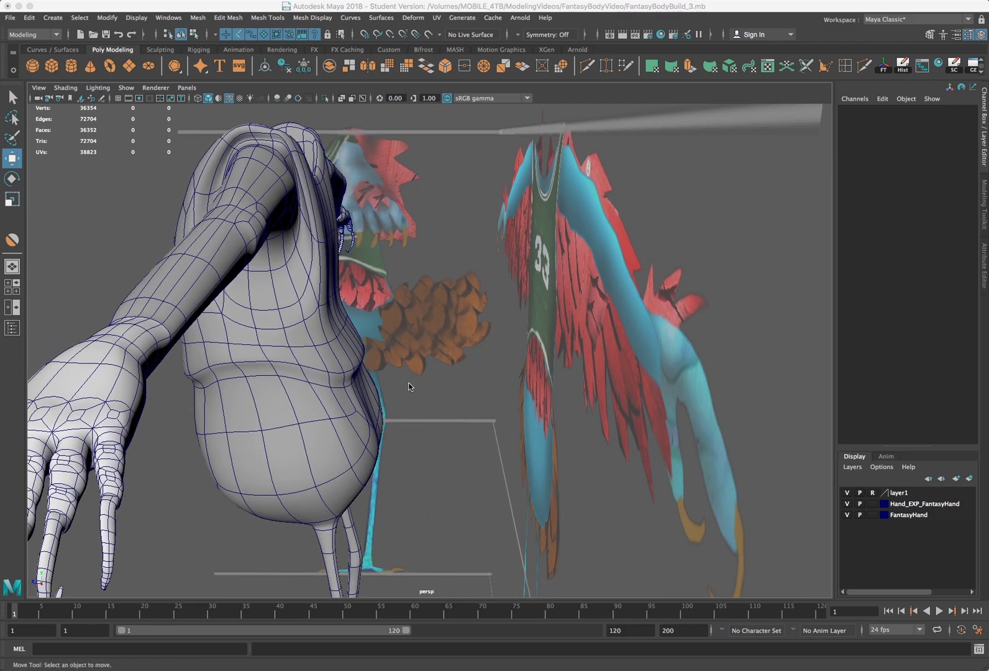
pyautogui.keyDown('alt'); pyautogui.moveTo(304, 211); pyautogui.dragTo(390, 210); pyautogui.keyUp('alt')
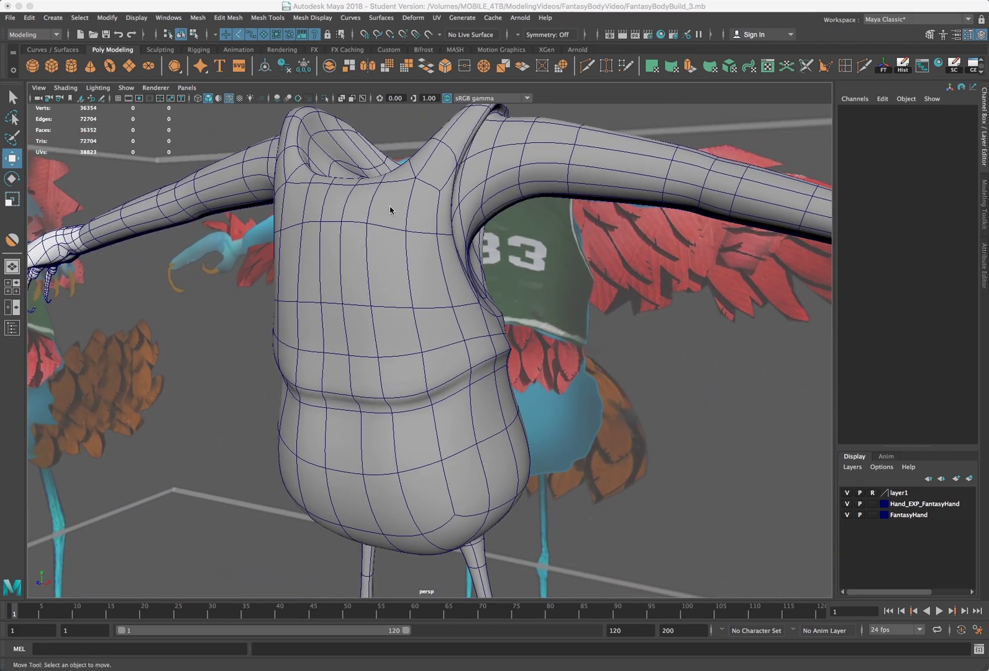
pyautogui.scroll(-2, 390, 211)
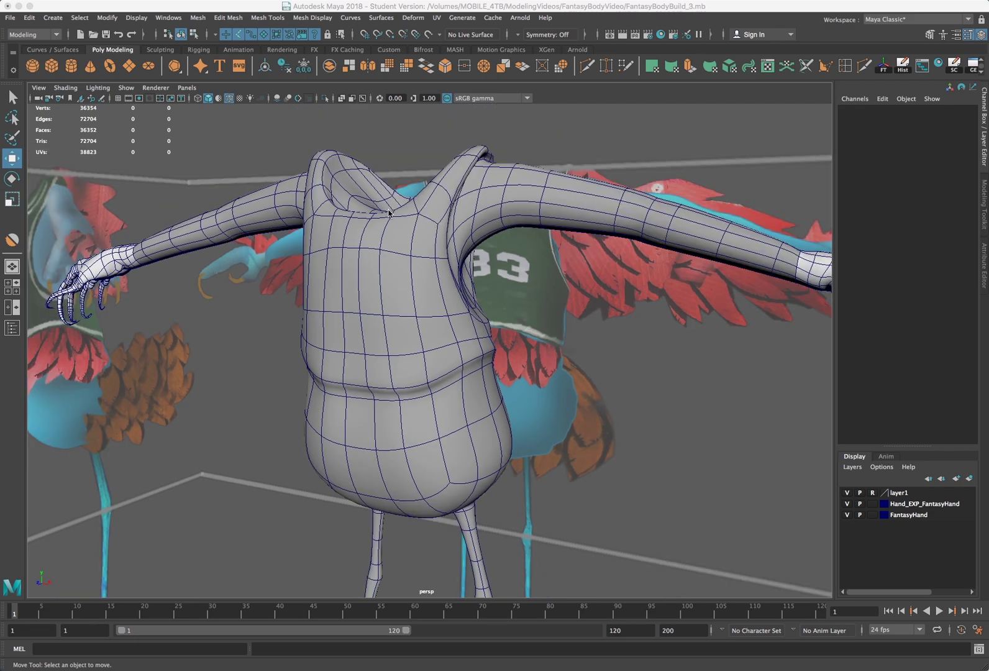
pyautogui.scroll(-6, 389, 213)
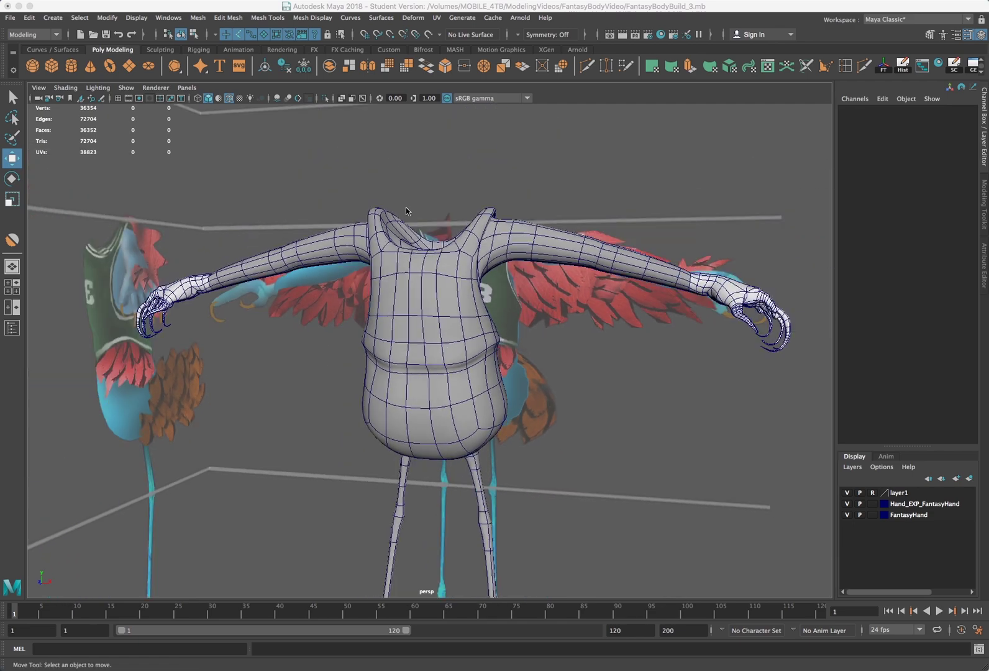
pyautogui.keyDown('alt'); pyautogui.moveTo(457, 246); pyautogui.dragTo(471, 237); pyautogui.keyUp('alt')
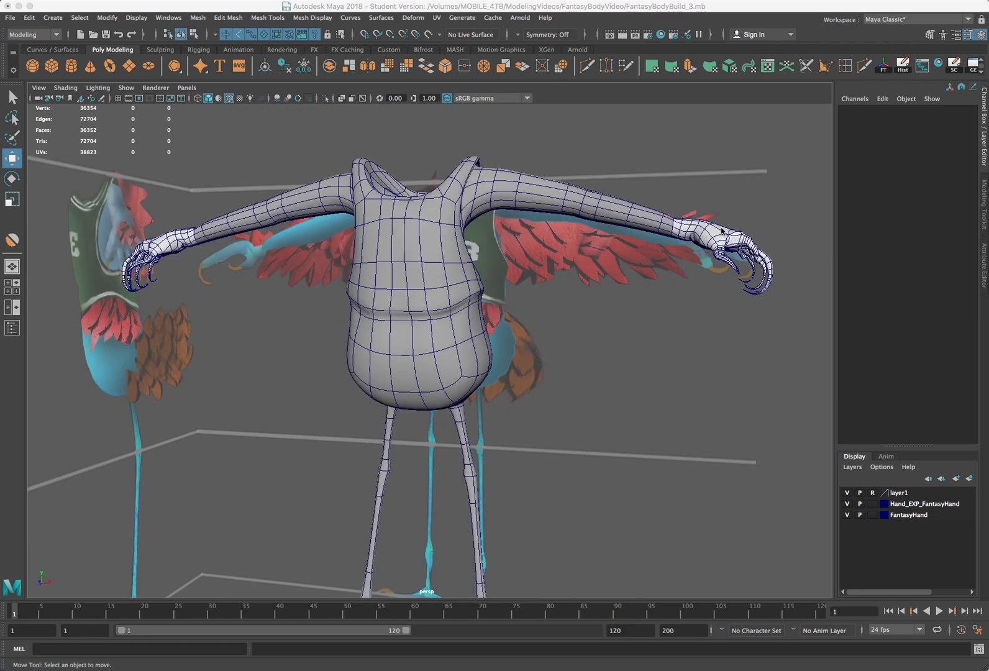
pyautogui.scroll(-3, 587, 292)
pyautogui.scroll(-3, 546, 308)
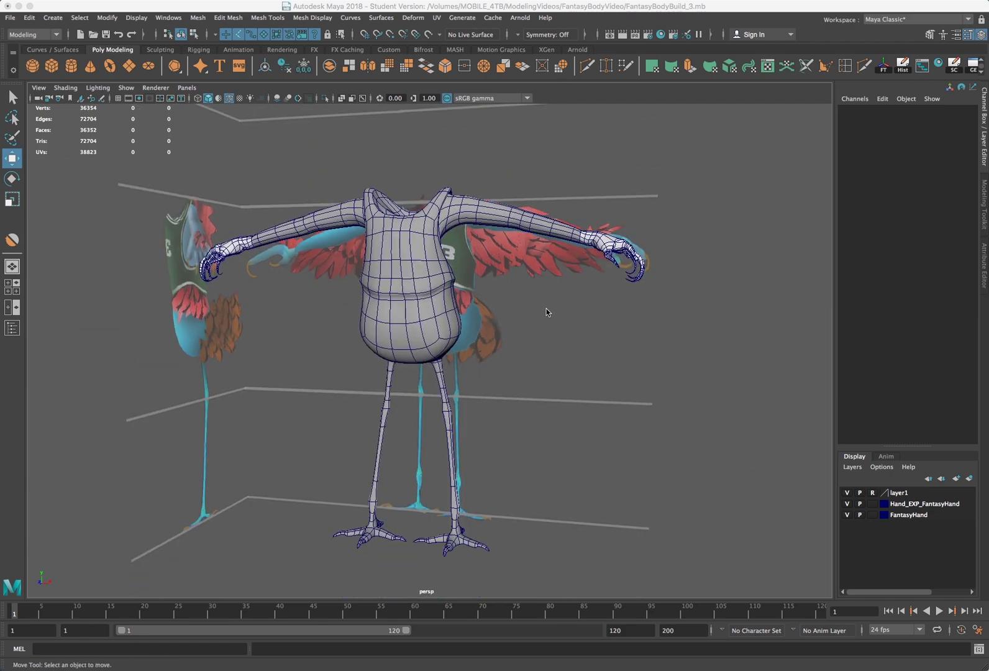
pyautogui.scroll(2, 497, 321)
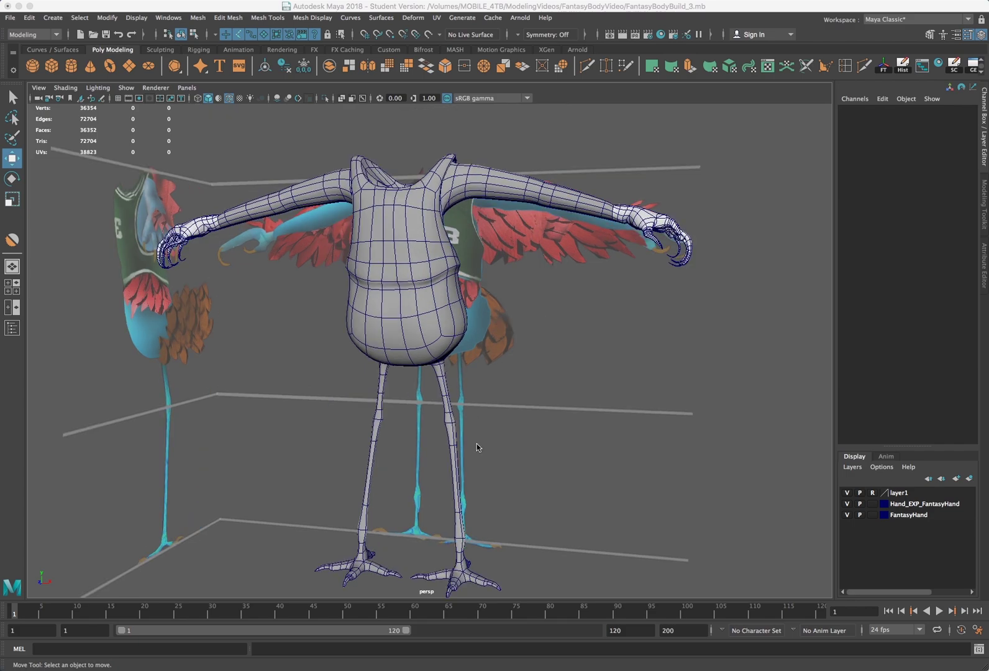